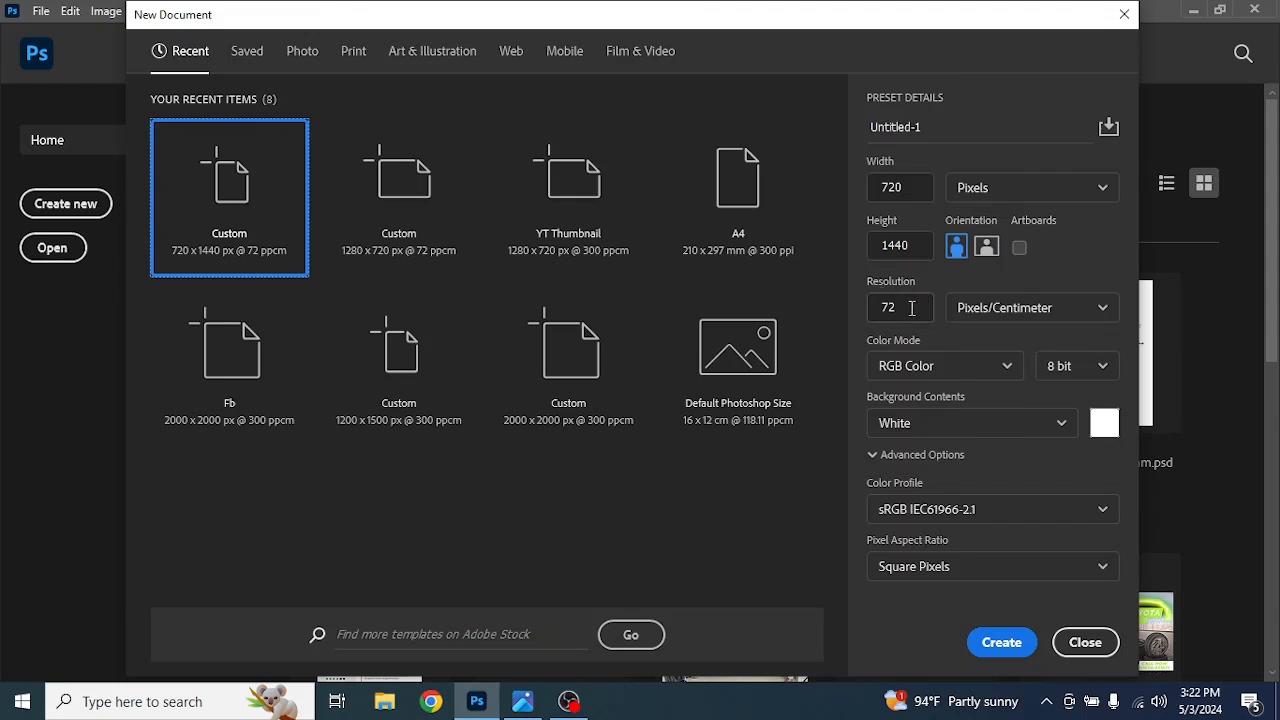
Create a white 720 x 1440 px RGB document at 72 pixels/centimeter and hide the rulers
{"action": "left_click", "coordinate": [1004, 645]}
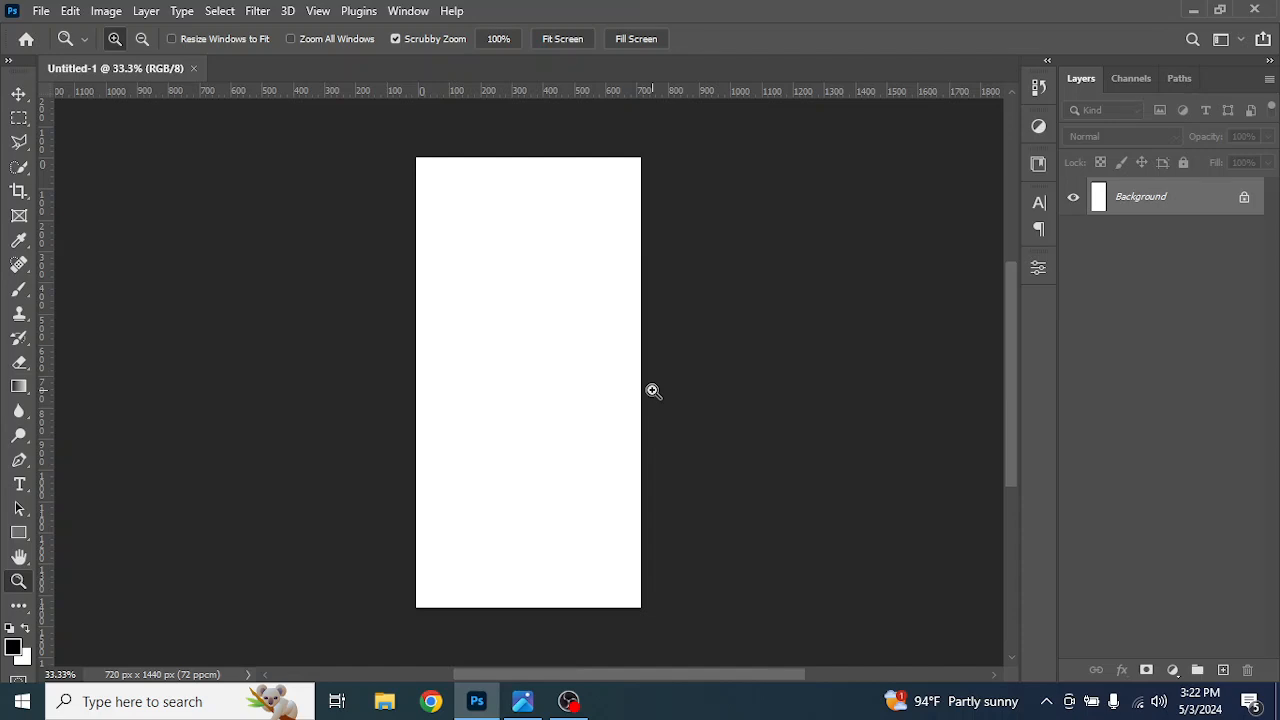
{"action": "key", "text": "ctrl+r"}
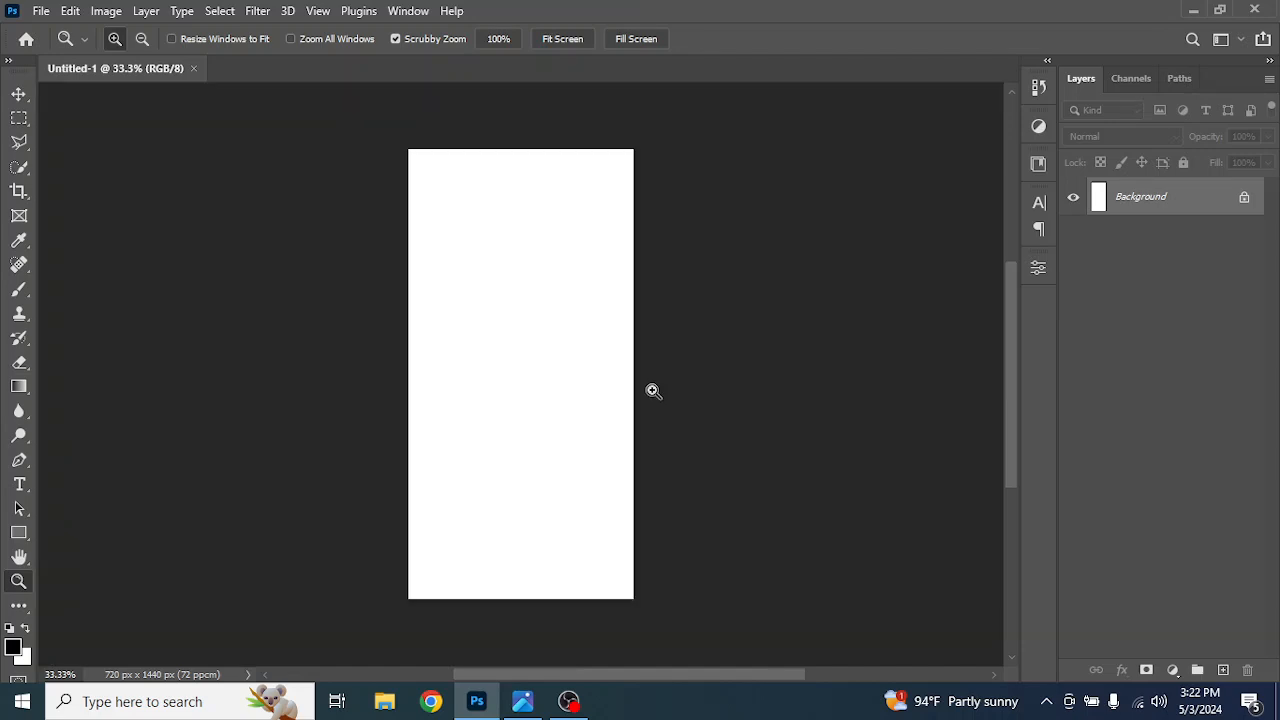
{"action": "scroll", "coordinate": [655, 394], "scroll_direction": "up", "scroll_amount": 2}
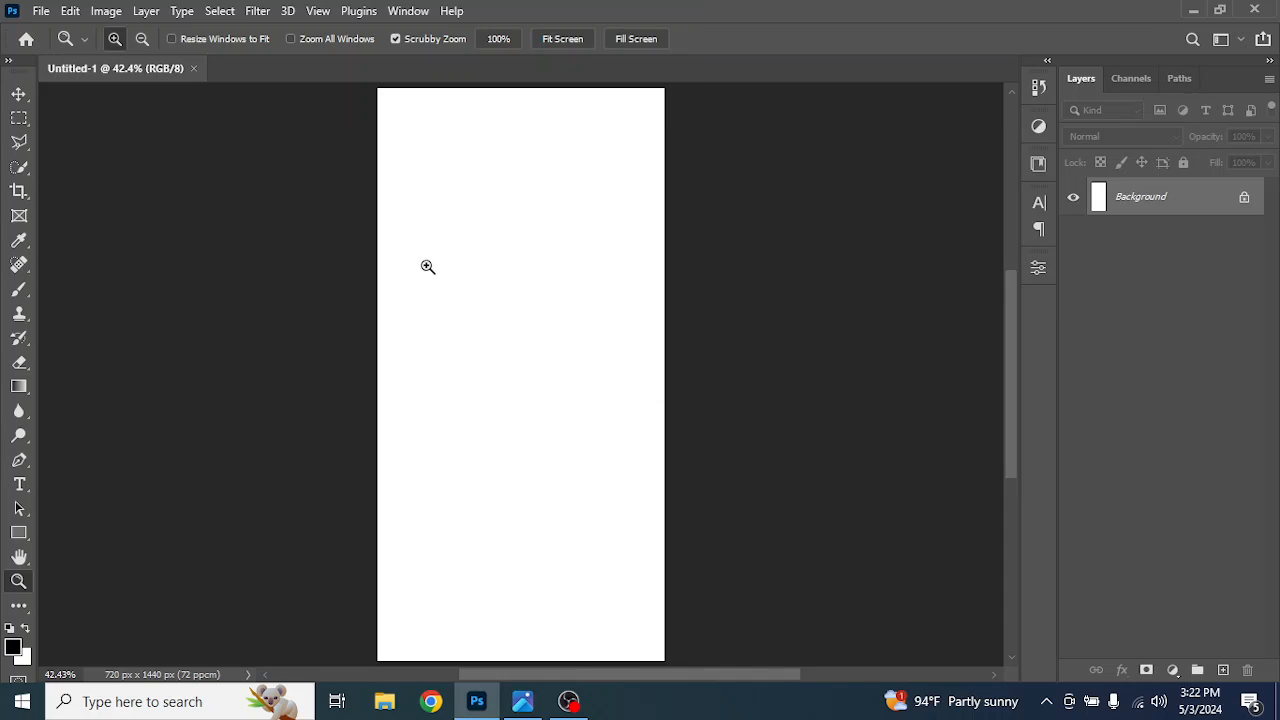
Add a Solid Color fill layer above the background with the colour #faecc9
{"action": "left_click", "coordinate": [16, 94]}
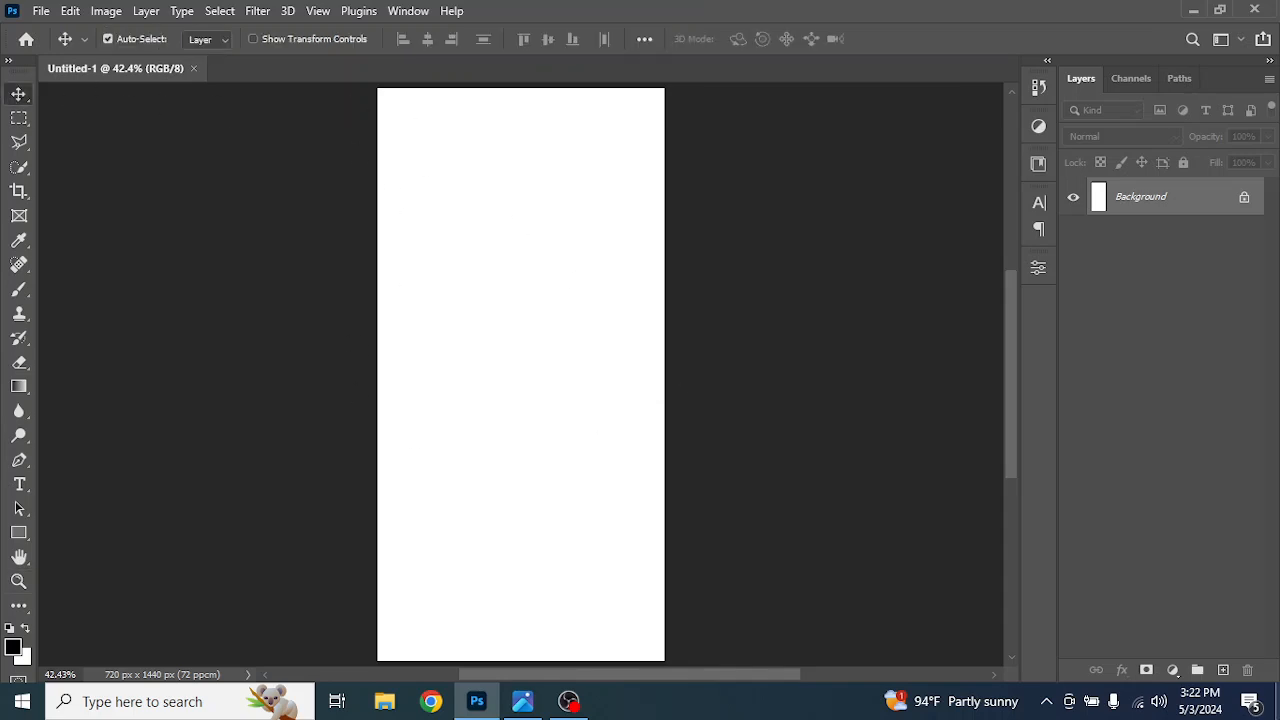
{"action": "left_click", "coordinate": [1175, 670]}
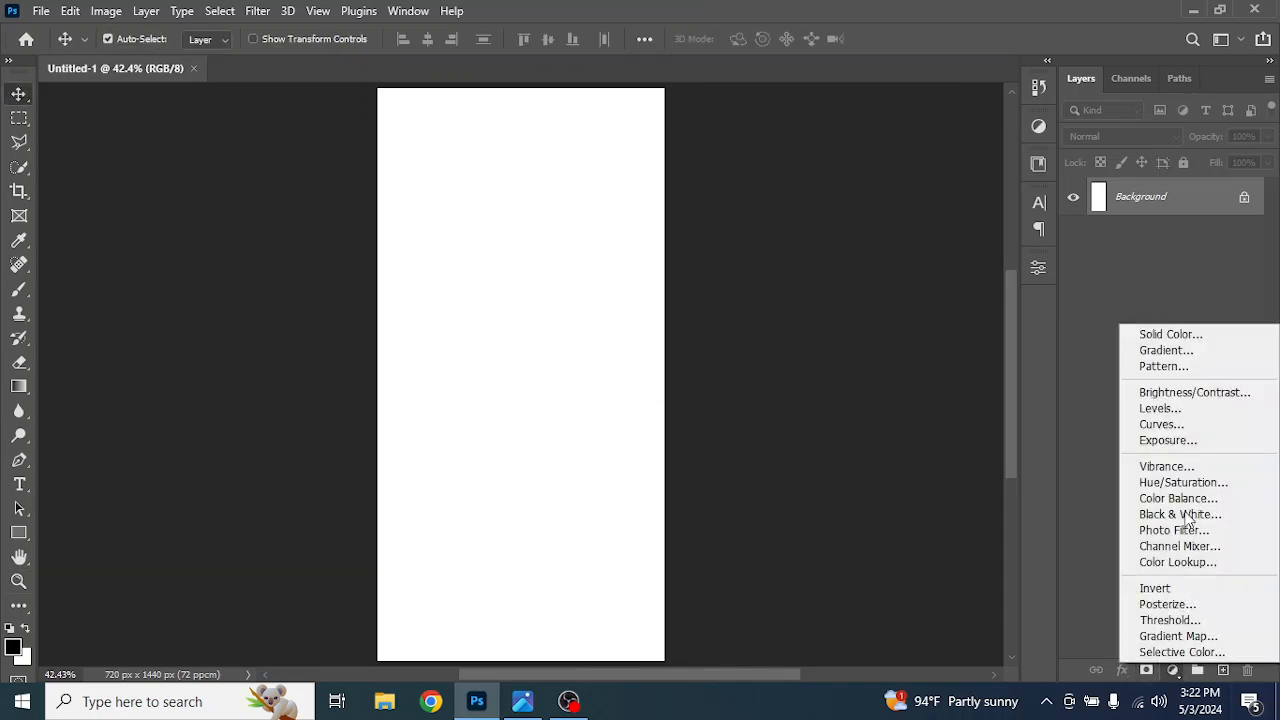
{"action": "left_click", "coordinate": [1187, 336]}
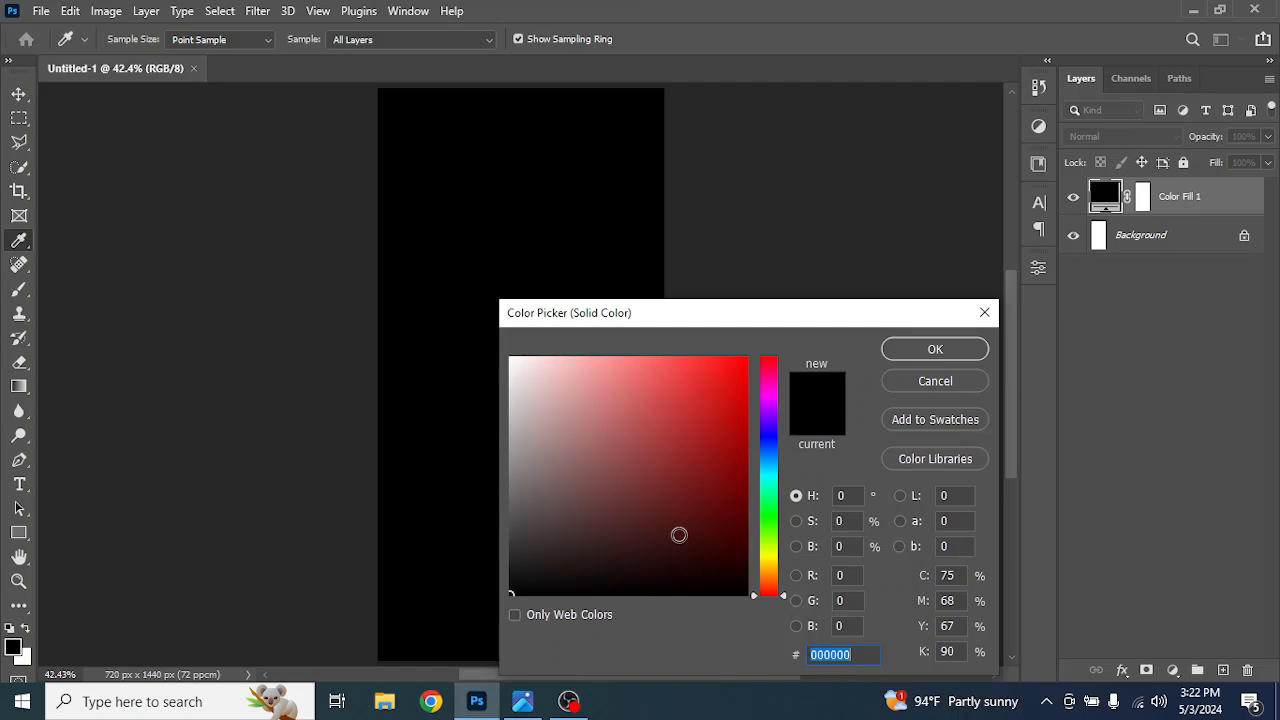
{"action": "type", "text": "fa"}
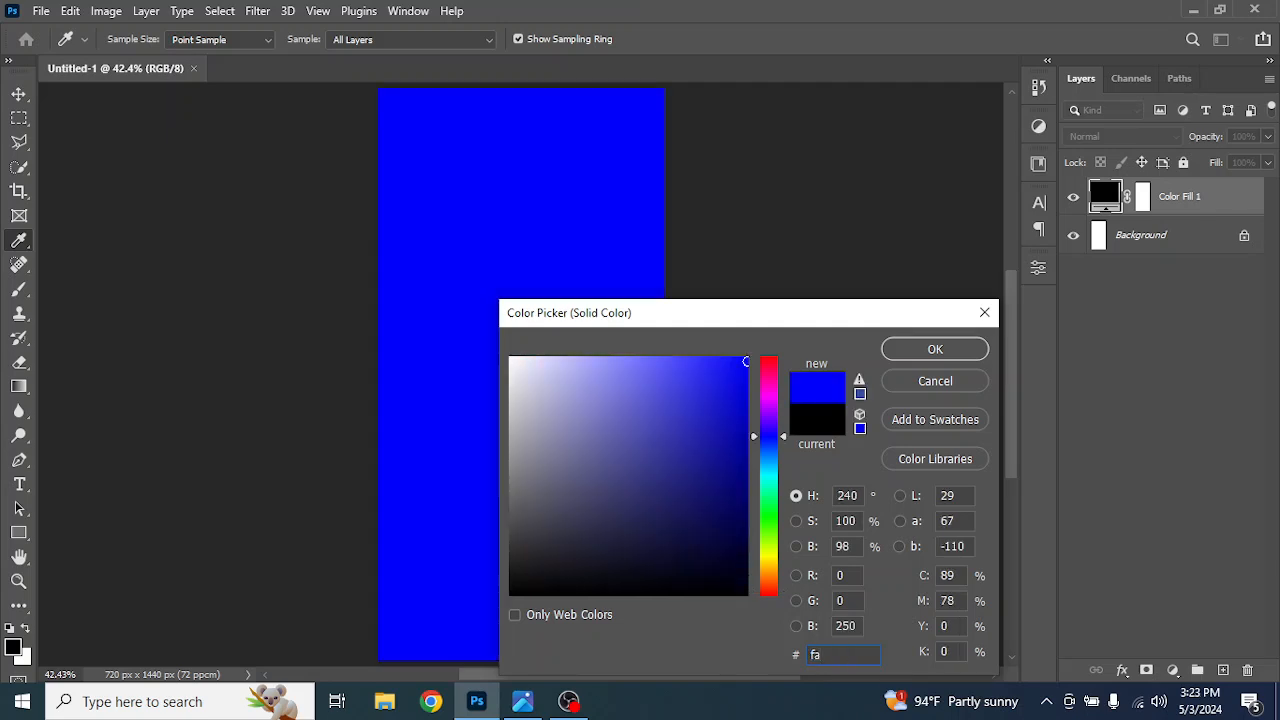
{"action": "type", "text": "ecc"}
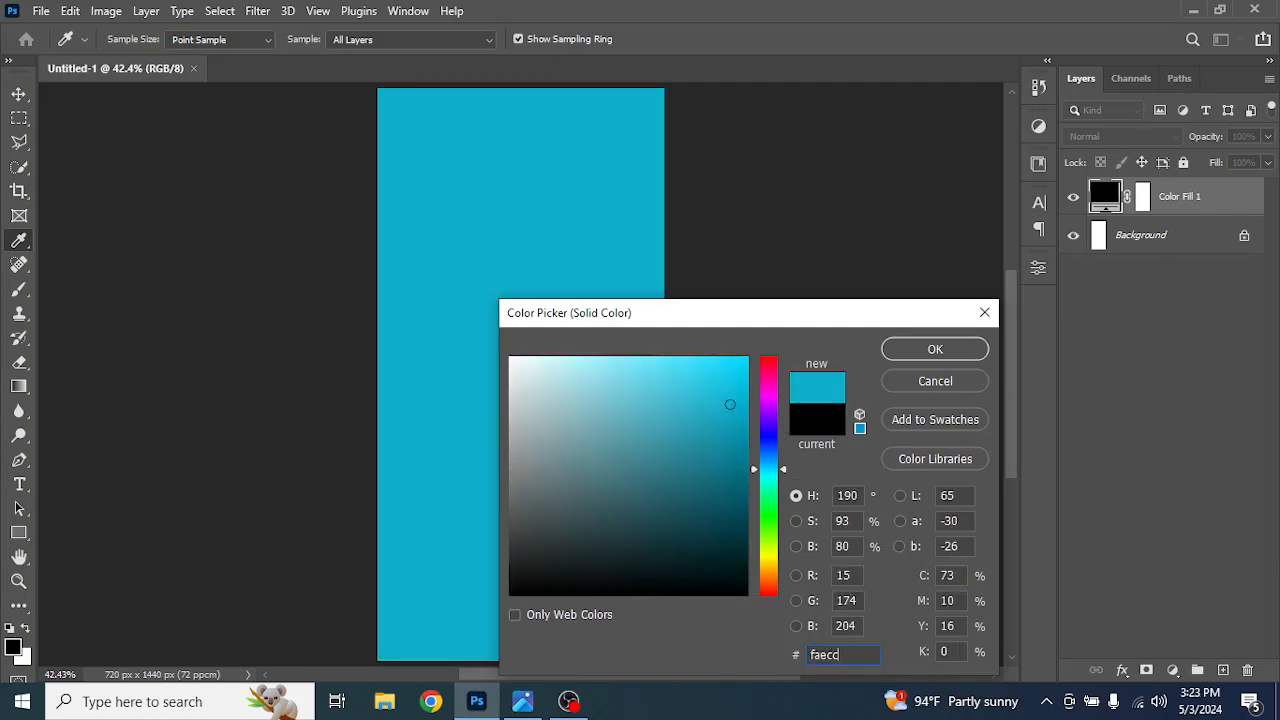
{"action": "type", "text": "9"}
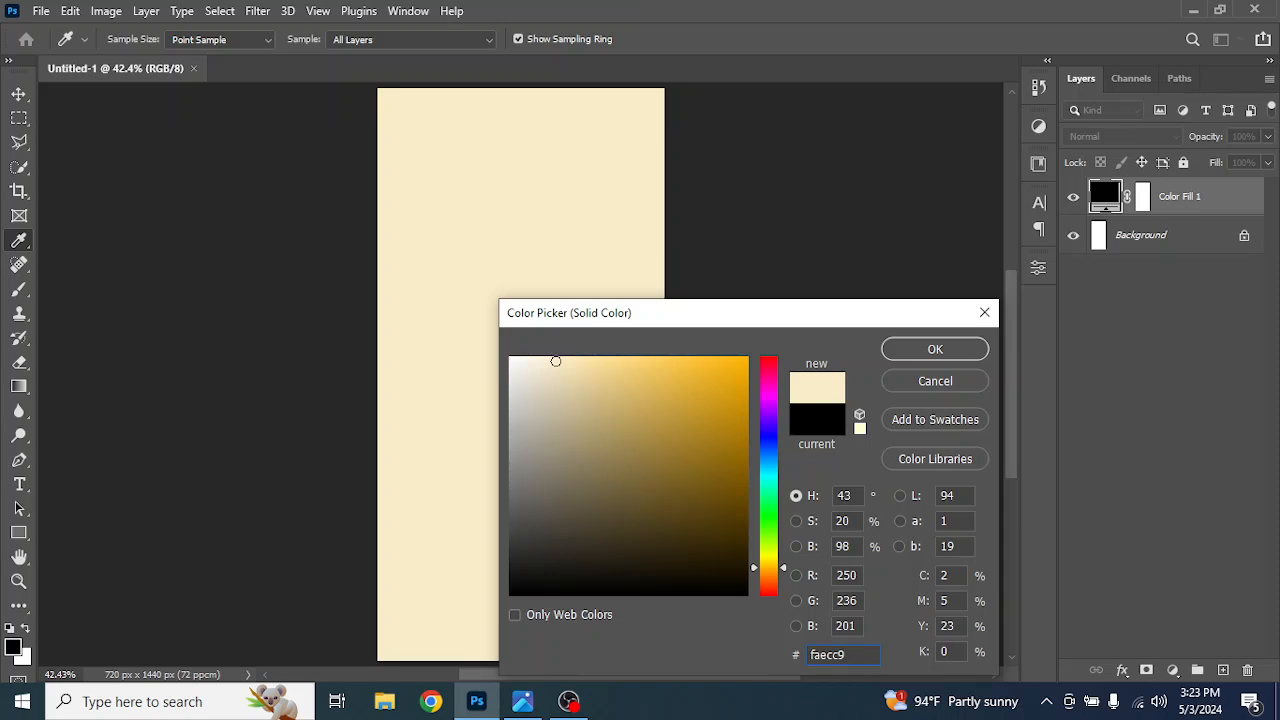
{"action": "left_click", "coordinate": [943, 350]}
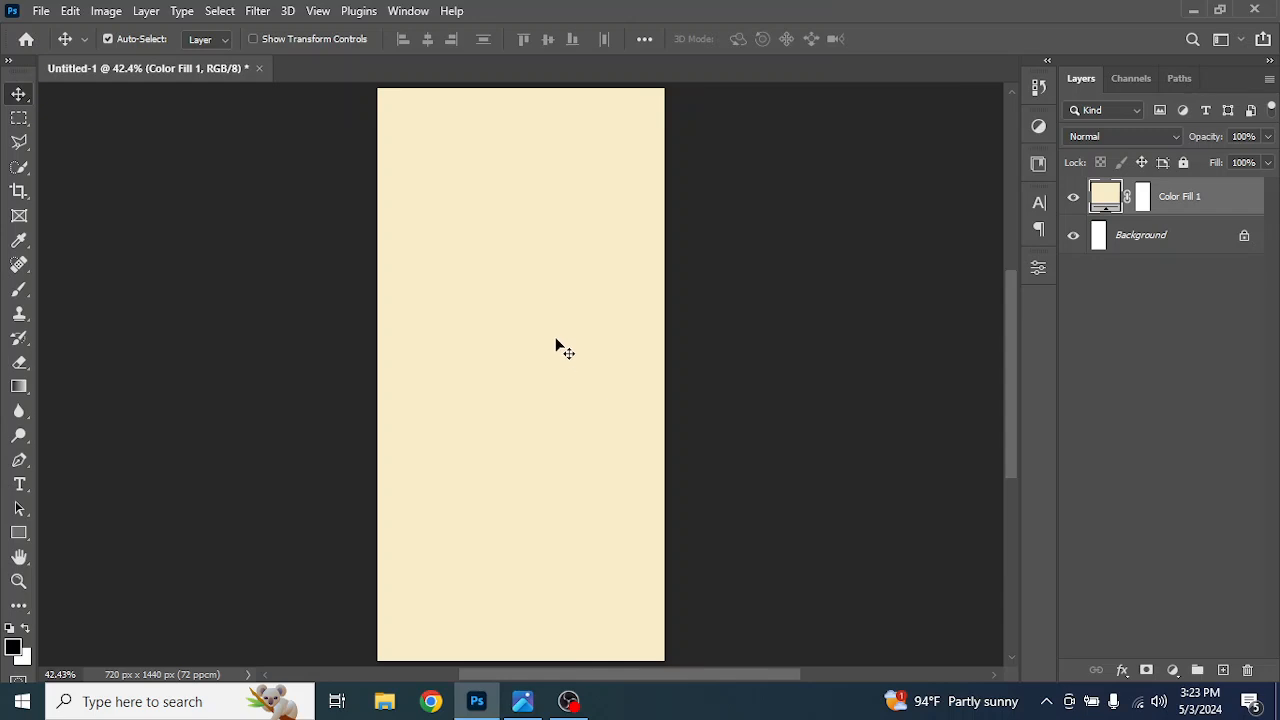
Place the Texture Overlay copy image as an embedded file and scale it to the full 720 px canvas width
{"action": "left_click", "coordinate": [42, 12]}
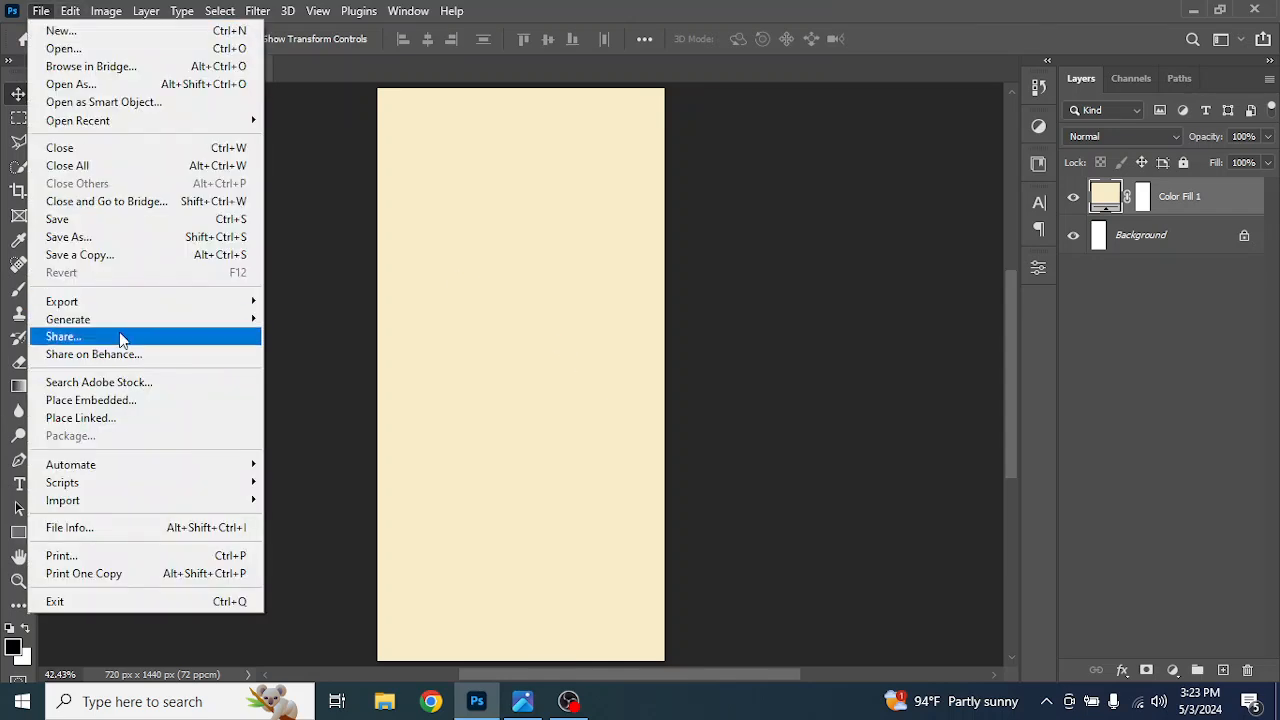
{"action": "left_click", "coordinate": [104, 399]}
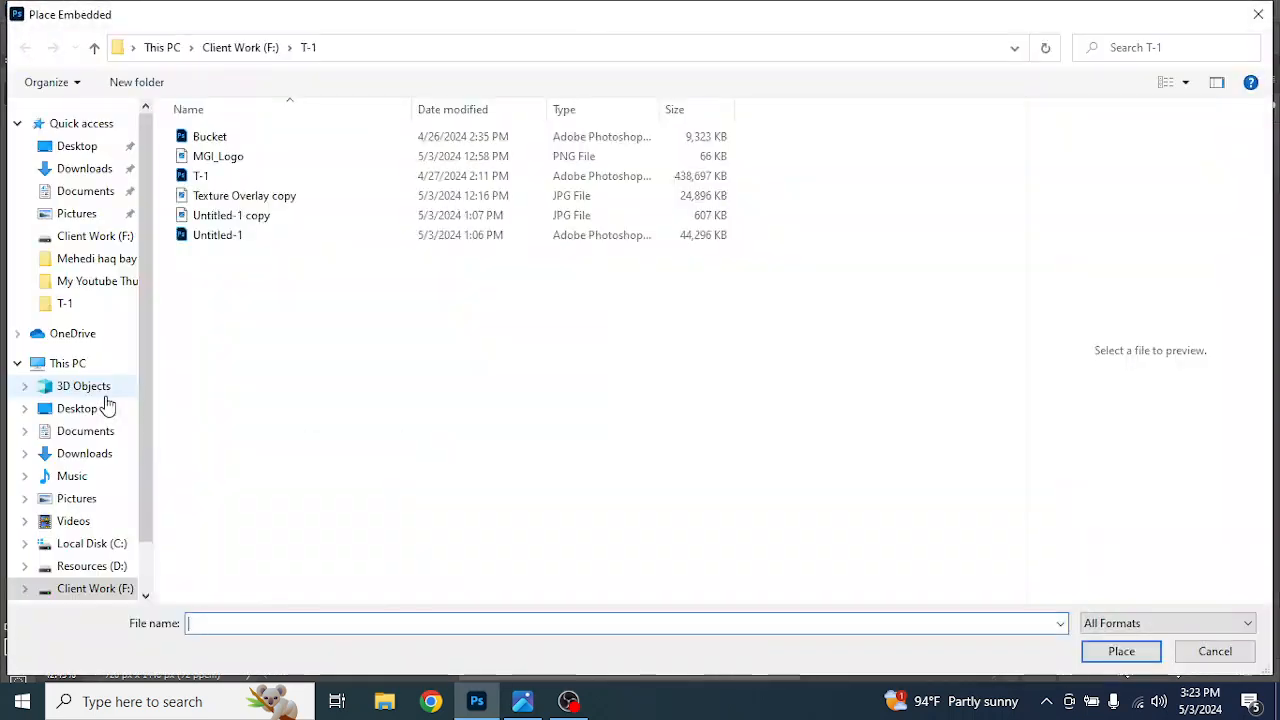
{"action": "left_click", "coordinate": [258, 200]}
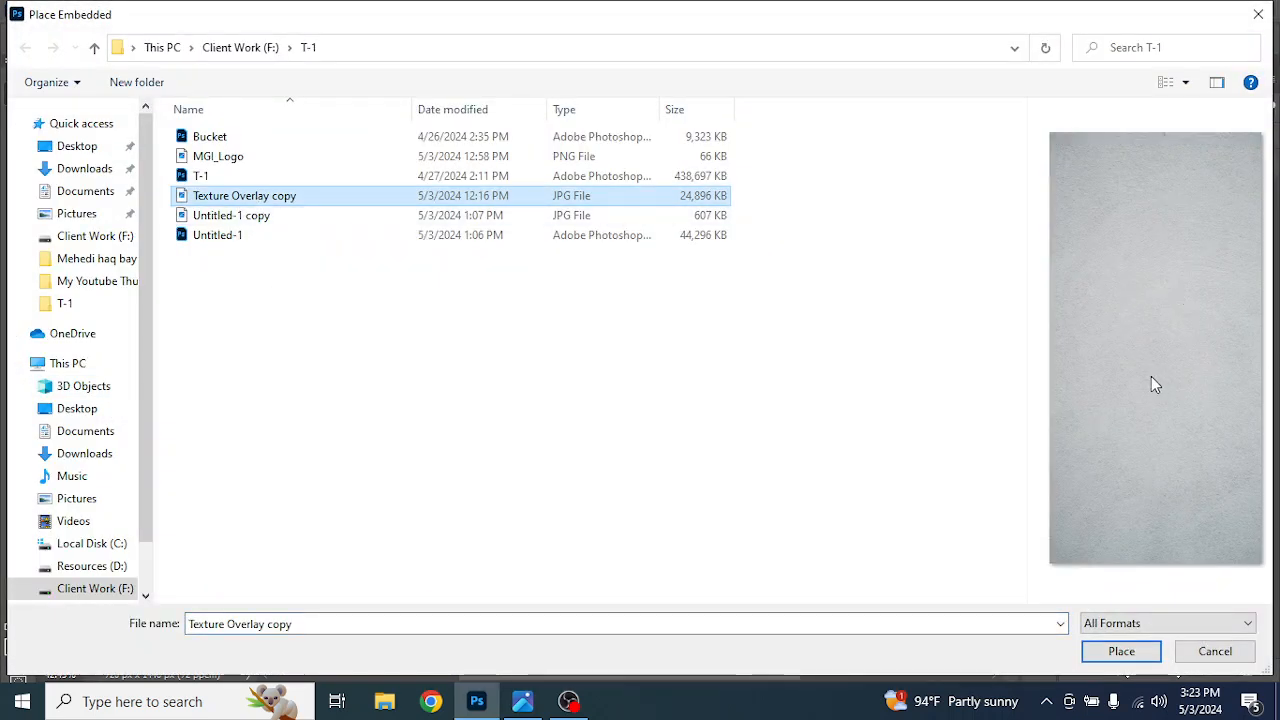
{"action": "left_click_drag", "start_coordinate": [1028, 356], "coordinate": [736, 369]}
{"action": "left_click", "coordinate": [1124, 652]}
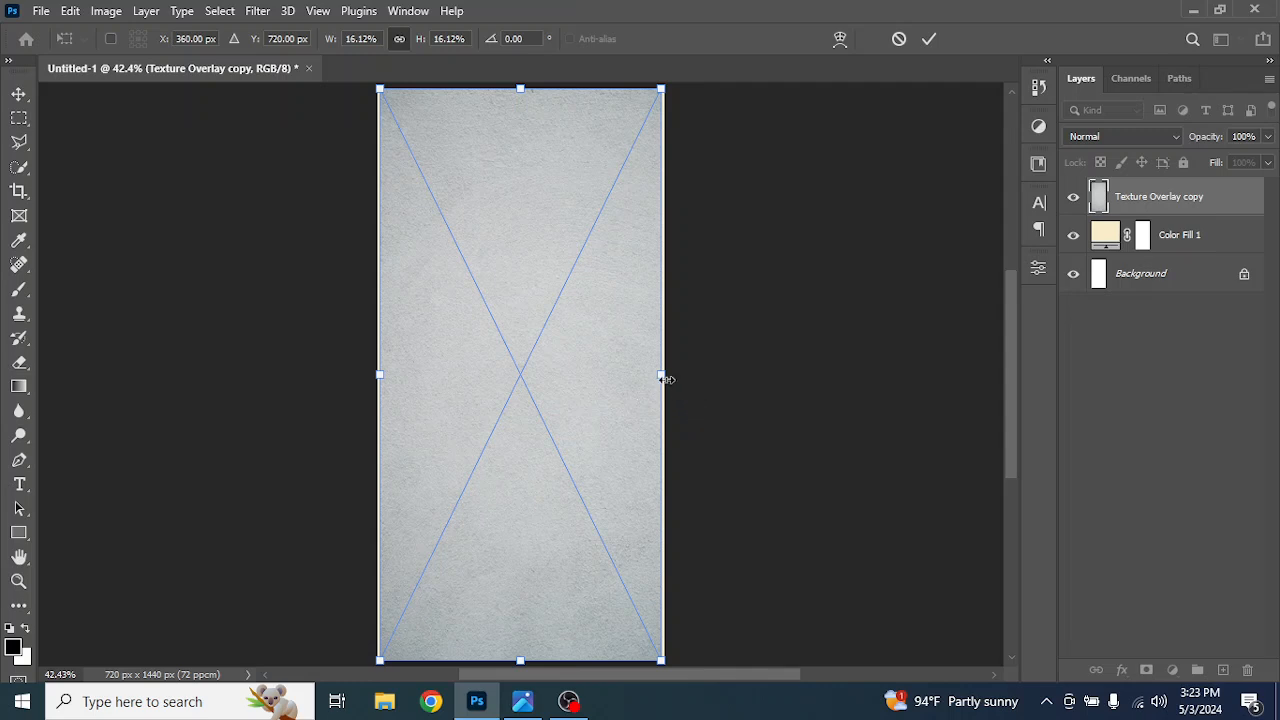
{"action": "left_click_drag", "start_coordinate": [662, 375], "coordinate": [669, 380]}
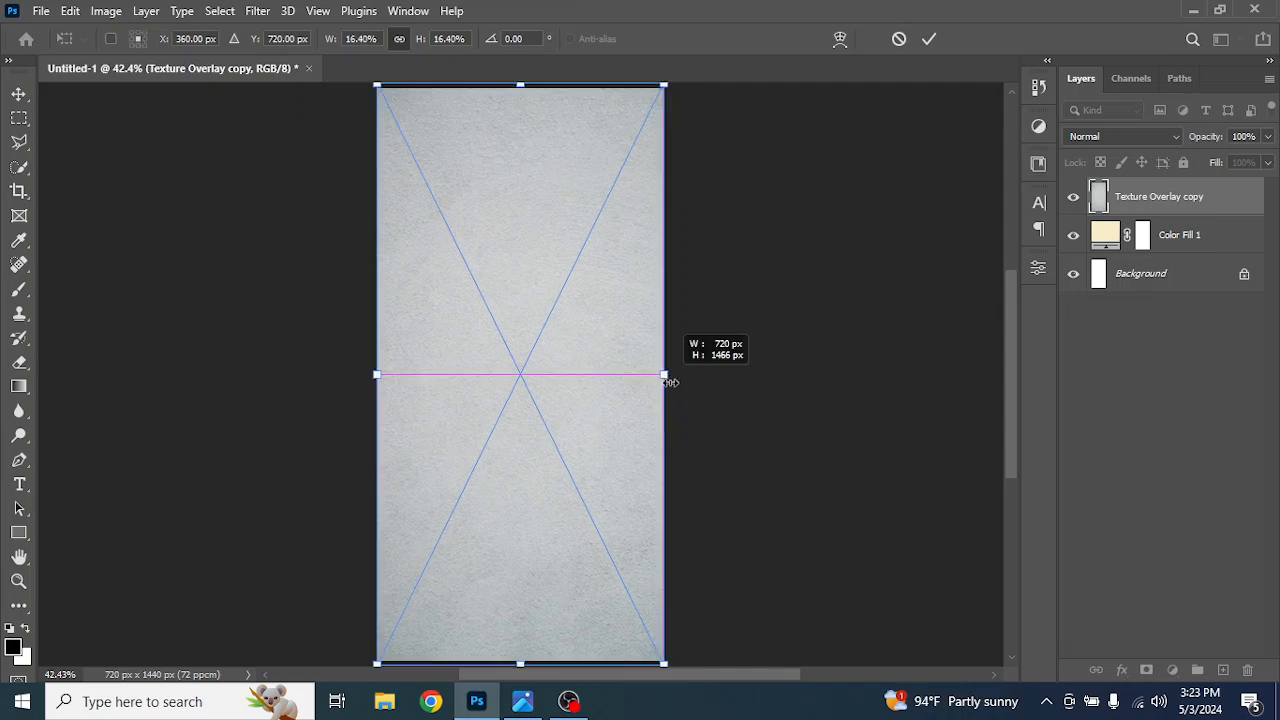
{"action": "left_click", "coordinate": [931, 39]}
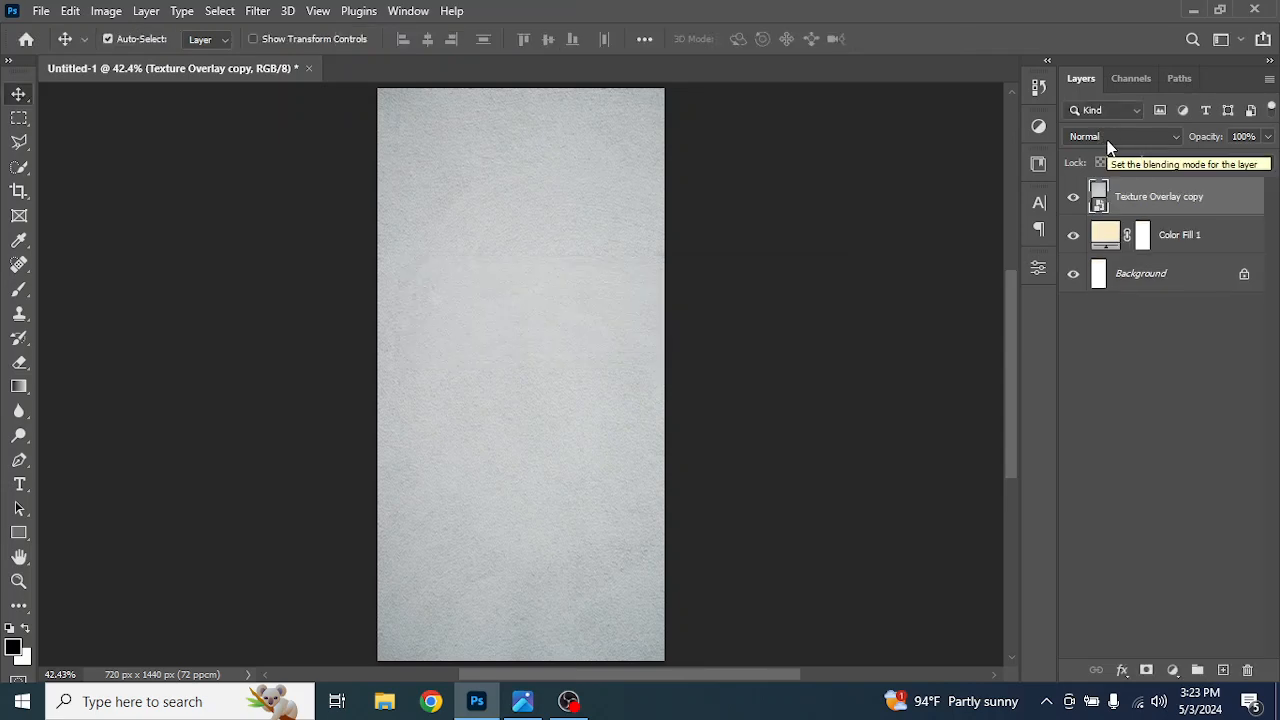
Set the texture layer's blending mode to Hard Light and its opacity to 68%, comparing the canvas with and without it
{"action": "left_click", "coordinate": [1113, 135]}
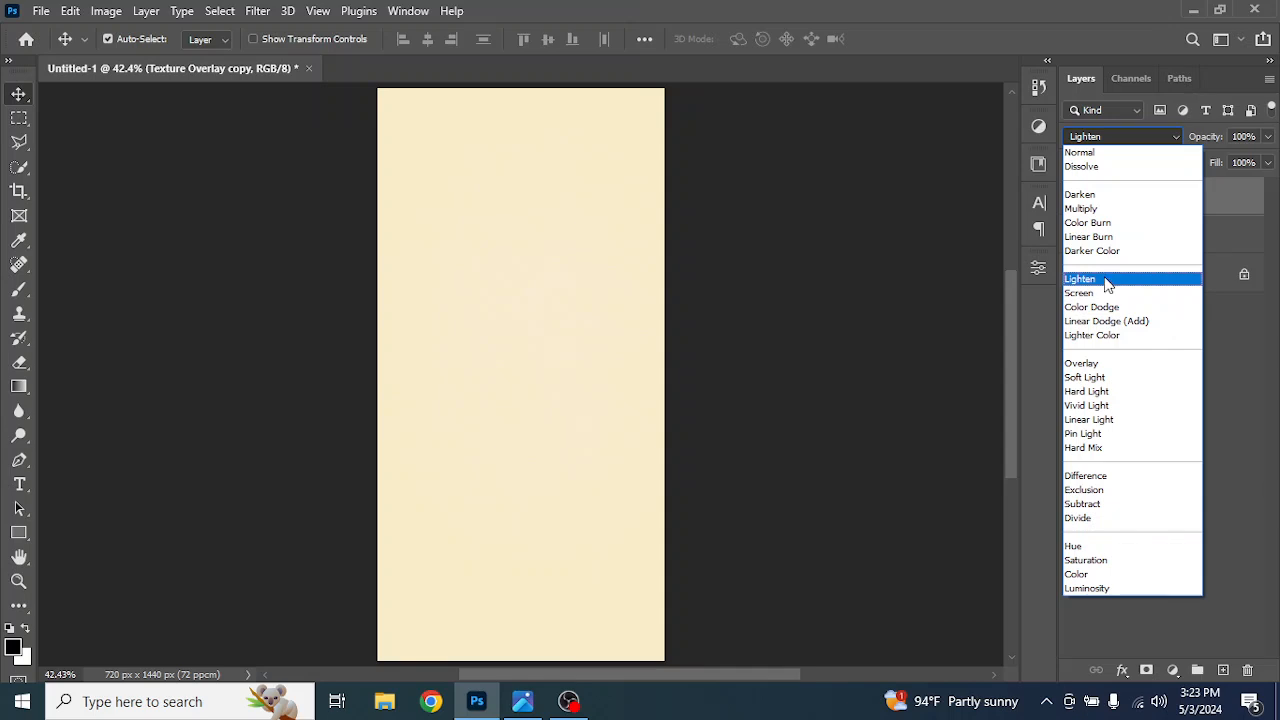
{"action": "left_click", "coordinate": [1085, 391]}
{"action": "left_click", "coordinate": [1269, 137]}
{"action": "left_click_drag", "start_coordinate": [1253, 163], "coordinate": [1238, 165]}
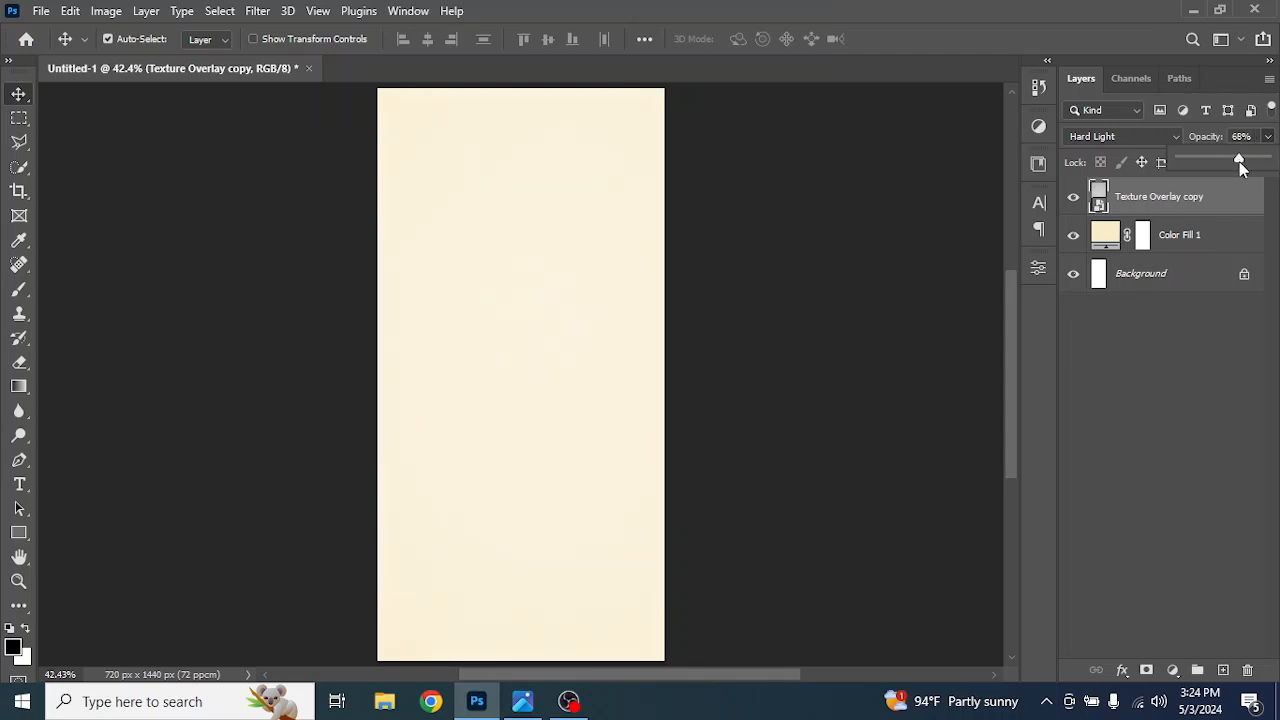
{"action": "left_click", "coordinate": [1073, 198]}
{"action": "left_click", "coordinate": [1073, 198]}
Place the Bucket file as an embedded object and scale it down around its centre to about 6.65%
{"action": "left_click", "coordinate": [40, 12]}
{"action": "left_click", "coordinate": [88, 400]}
{"action": "left_click", "coordinate": [222, 140]}
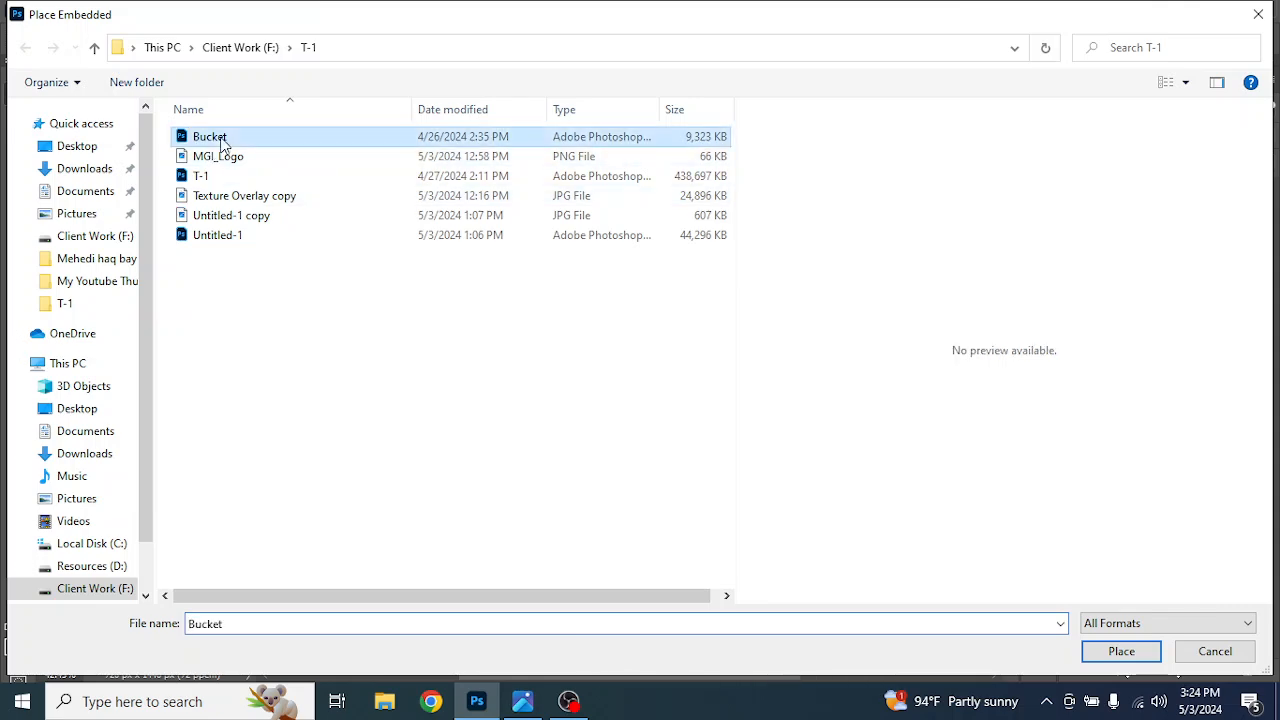
{"action": "left_click", "coordinate": [1150, 652]}
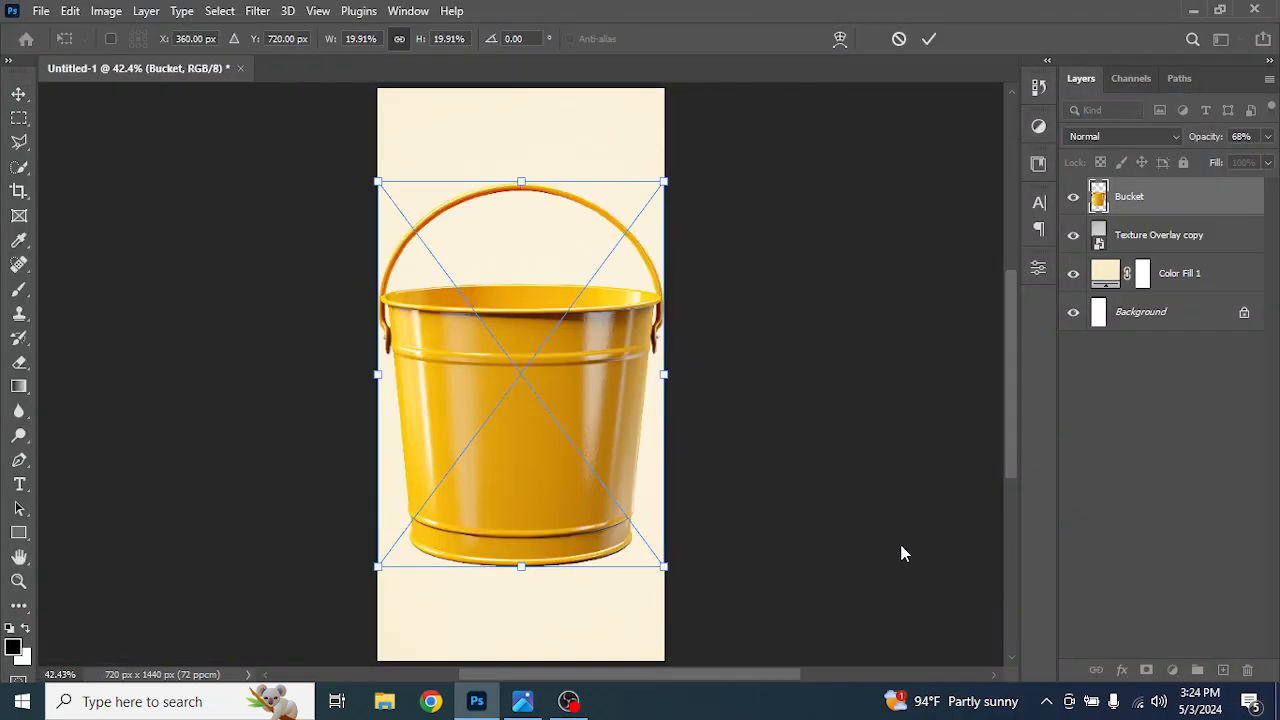
{"action": "left_click_drag", "start_coordinate": [664, 568], "coordinate": [556, 453]}
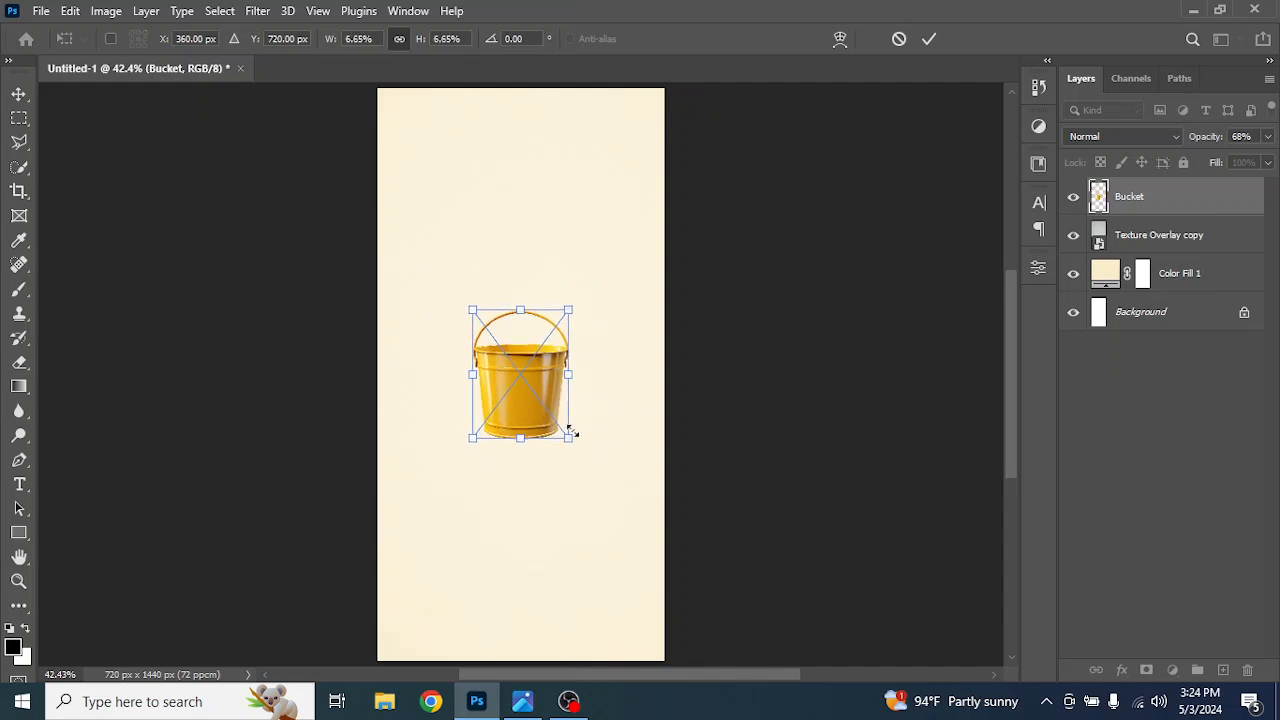
{"action": "left_click", "coordinate": [928, 39]}
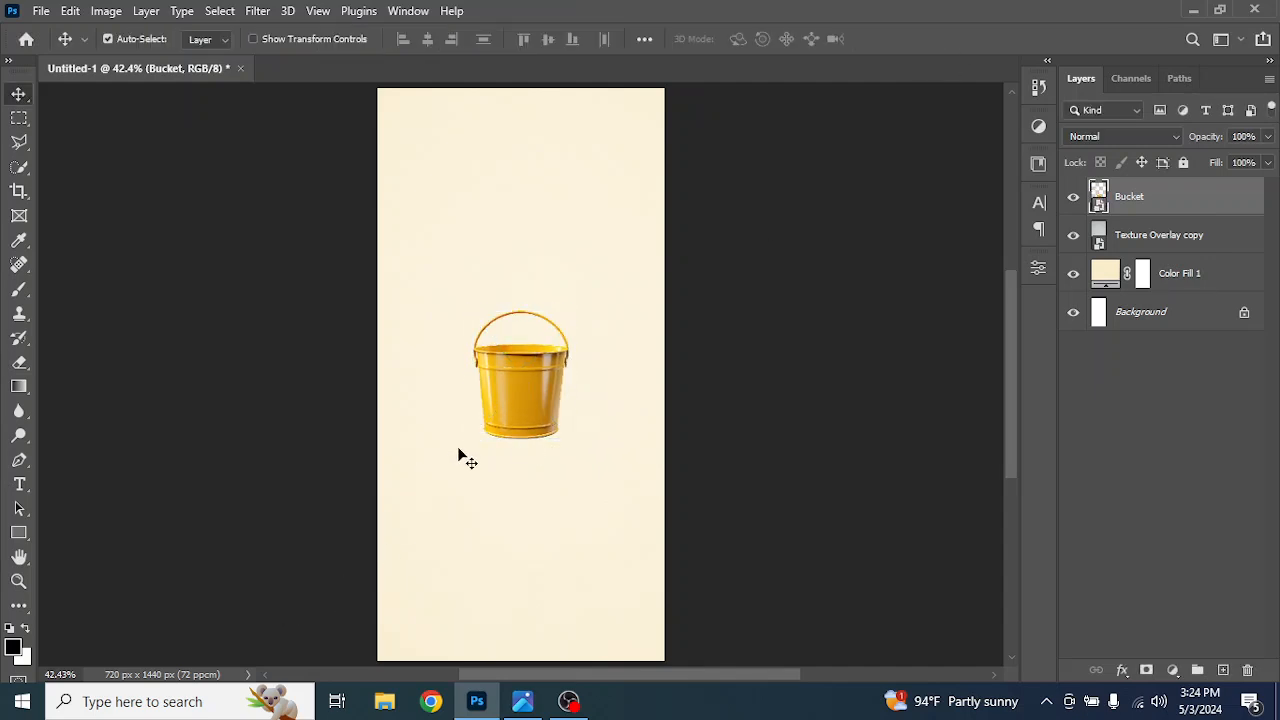
Move the bucket down into the lower part of the canvas and add a horizontal ruler guide along its base
{"action": "left_click_drag", "start_coordinate": [533, 410], "coordinate": [525, 517]}
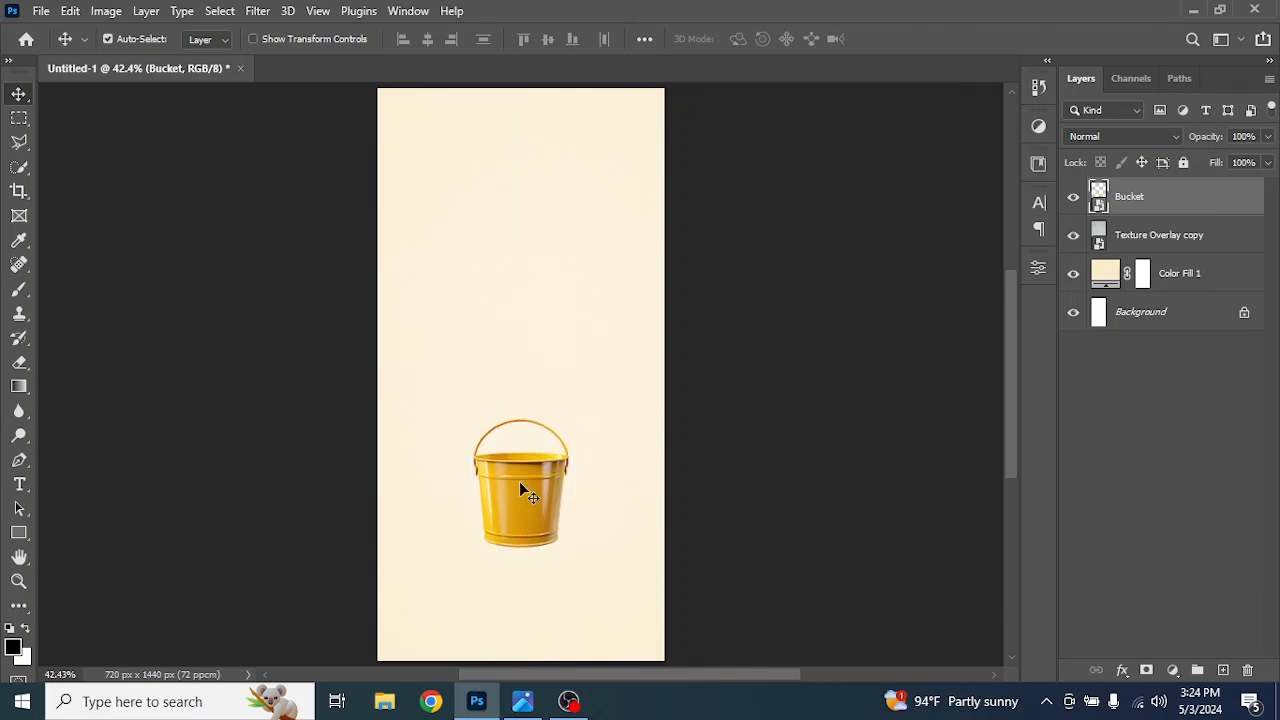
{"action": "key", "text": "ctrl+r"}
{"action": "left_click_drag", "start_coordinate": [560, 92], "coordinate": [597, 563]}
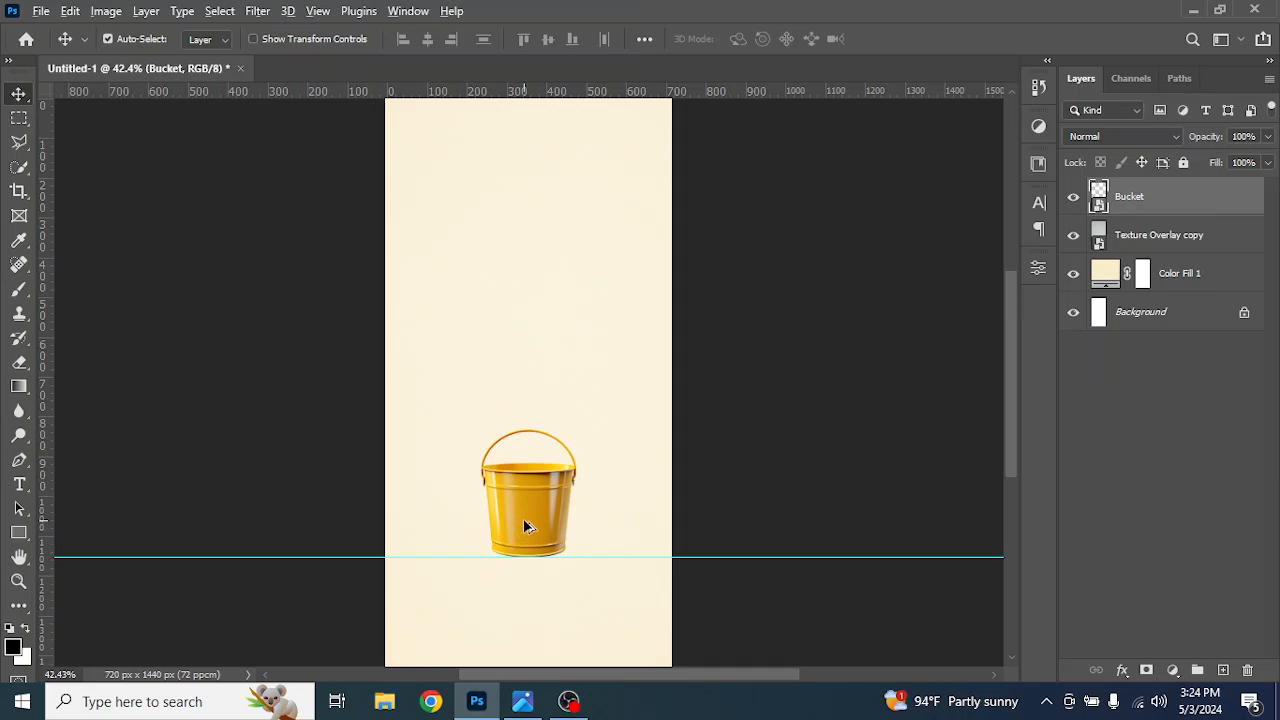
Duplicate the bucket twice, placing one copy on each side of the original in a level row
{"action": "left_click_drag", "start_coordinate": [524, 527], "coordinate": [630, 534], "text": "alt"}
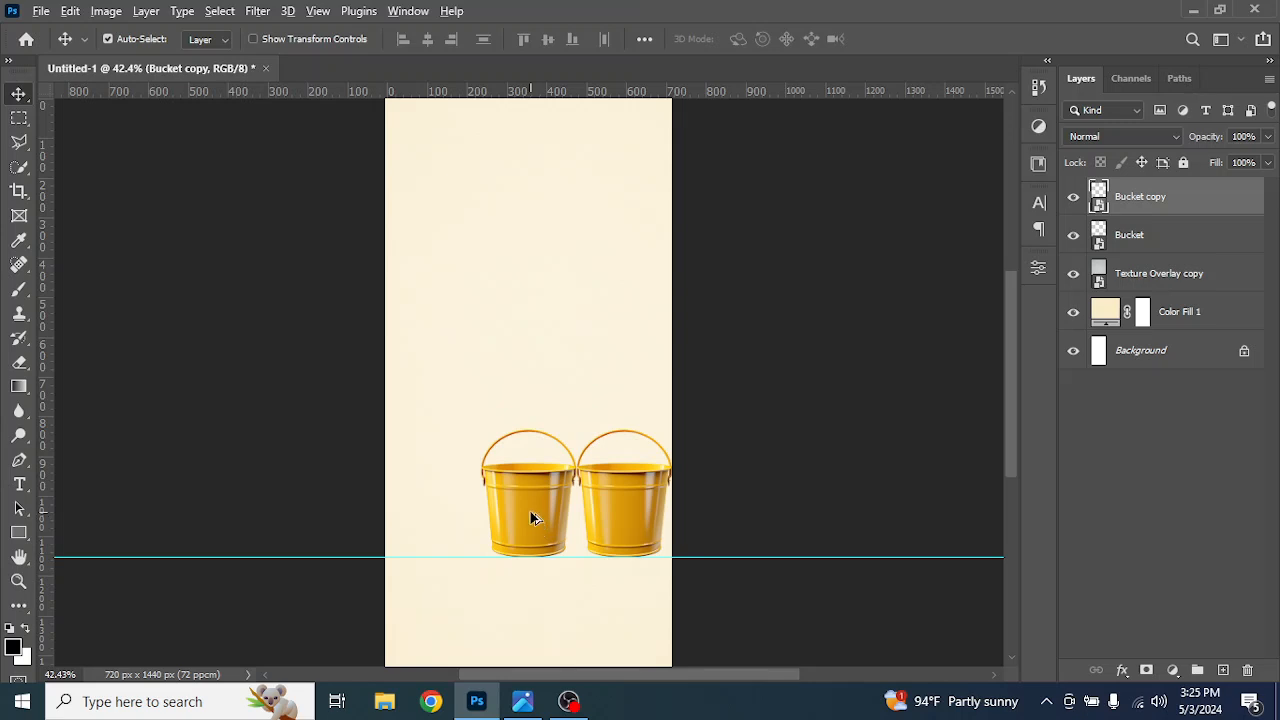
{"action": "left_click", "coordinate": [532, 518]}
{"action": "left_click_drag", "start_coordinate": [531, 513], "coordinate": [434, 511], "text": "alt"}
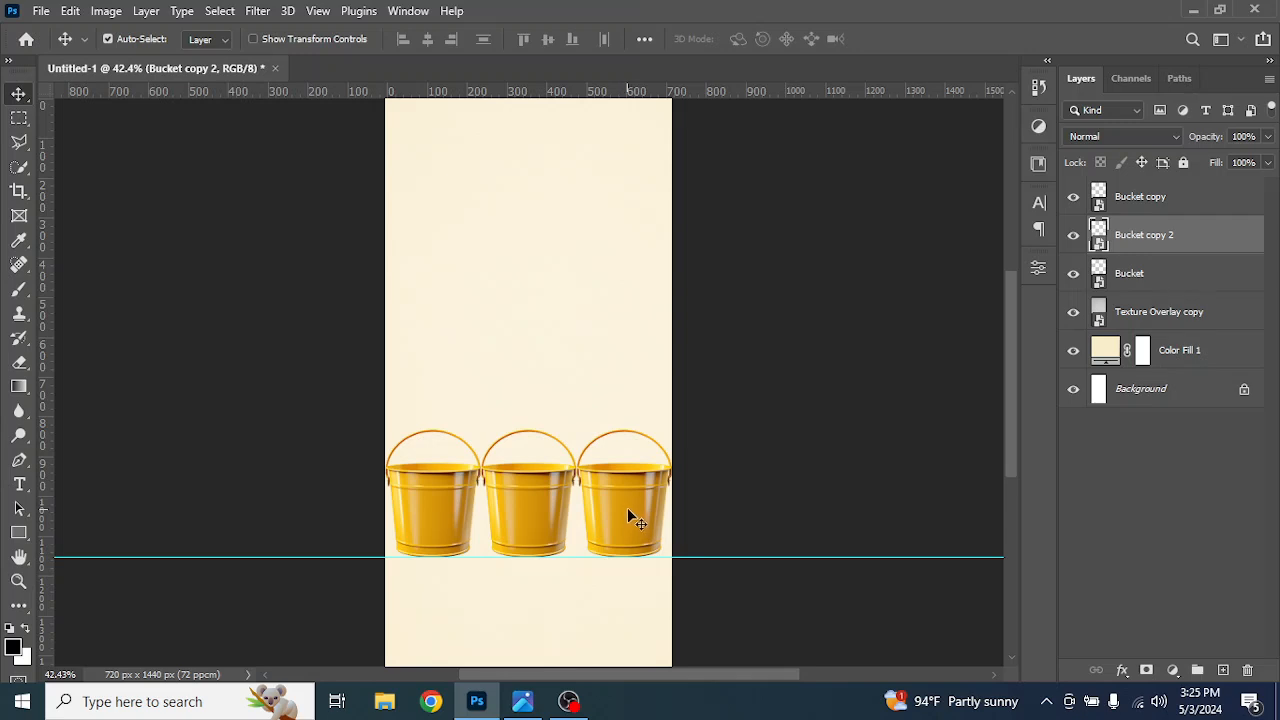
Scale the two outer bucket copies together to about 82%, leaving the middle bucket as it is
{"action": "left_click", "coordinate": [1074, 197]}
{"action": "left_click", "coordinate": [1074, 198]}
{"action": "left_click", "coordinate": [1158, 200], "text": "shift"}
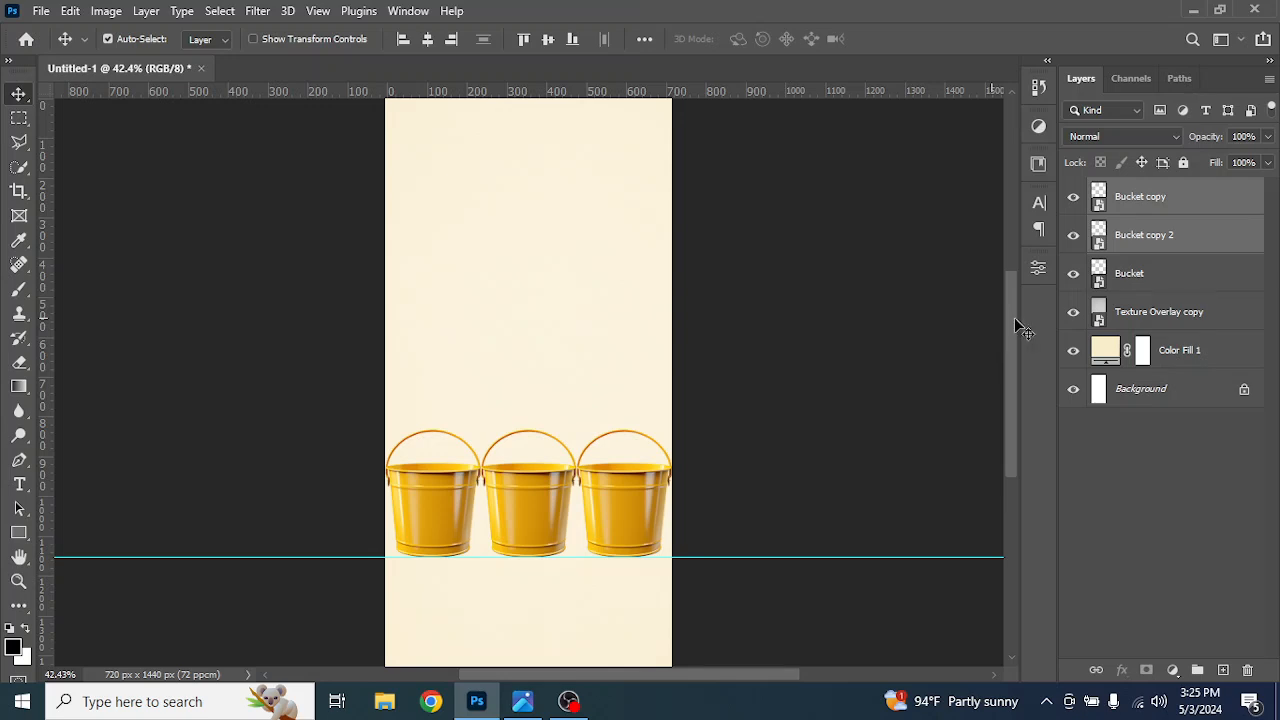
{"action": "key", "text": "ctrl+t"}
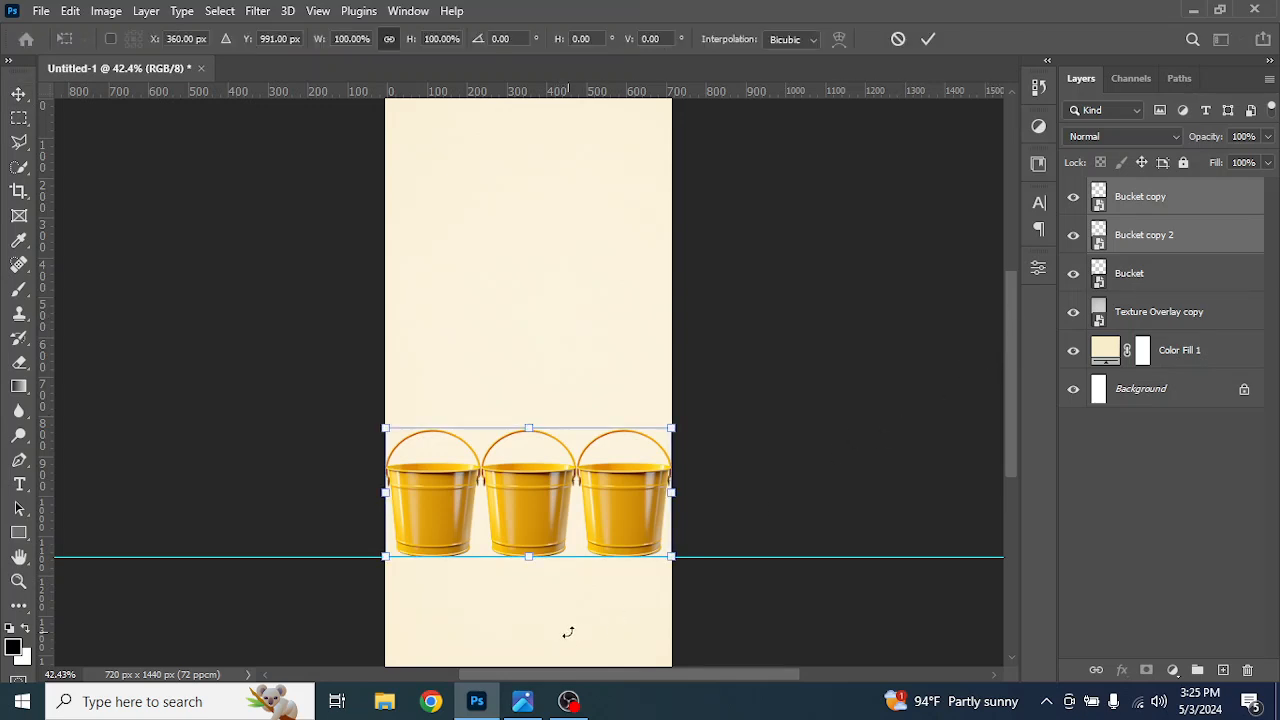
{"action": "left_click_drag", "start_coordinate": [672, 558], "coordinate": [648, 545]}
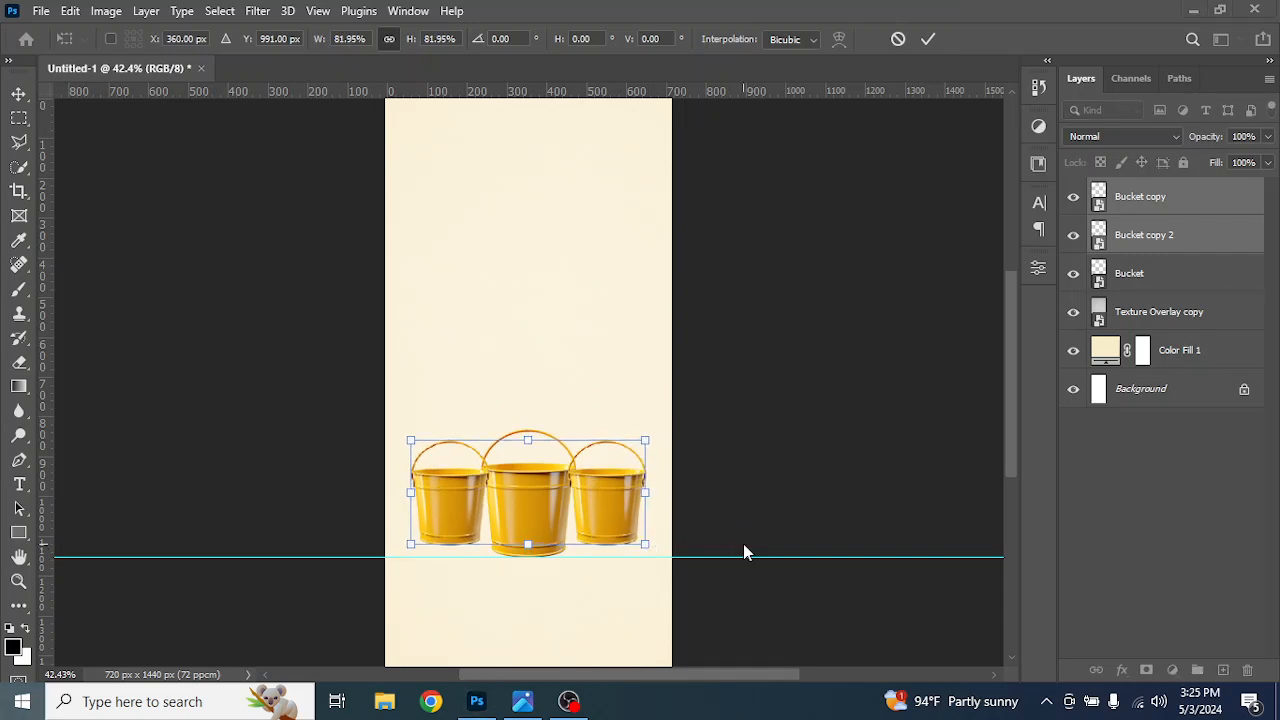
{"action": "key", "text": "super"}
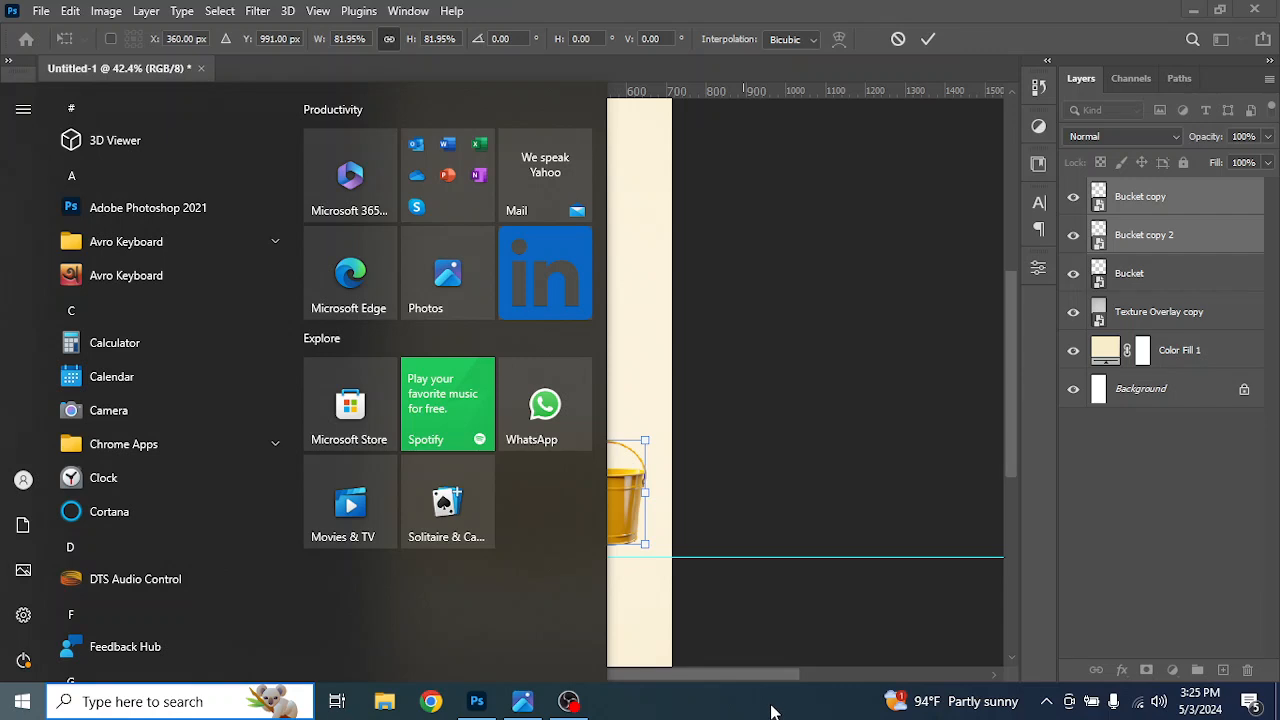
{"action": "left_click", "coordinate": [923, 44]}
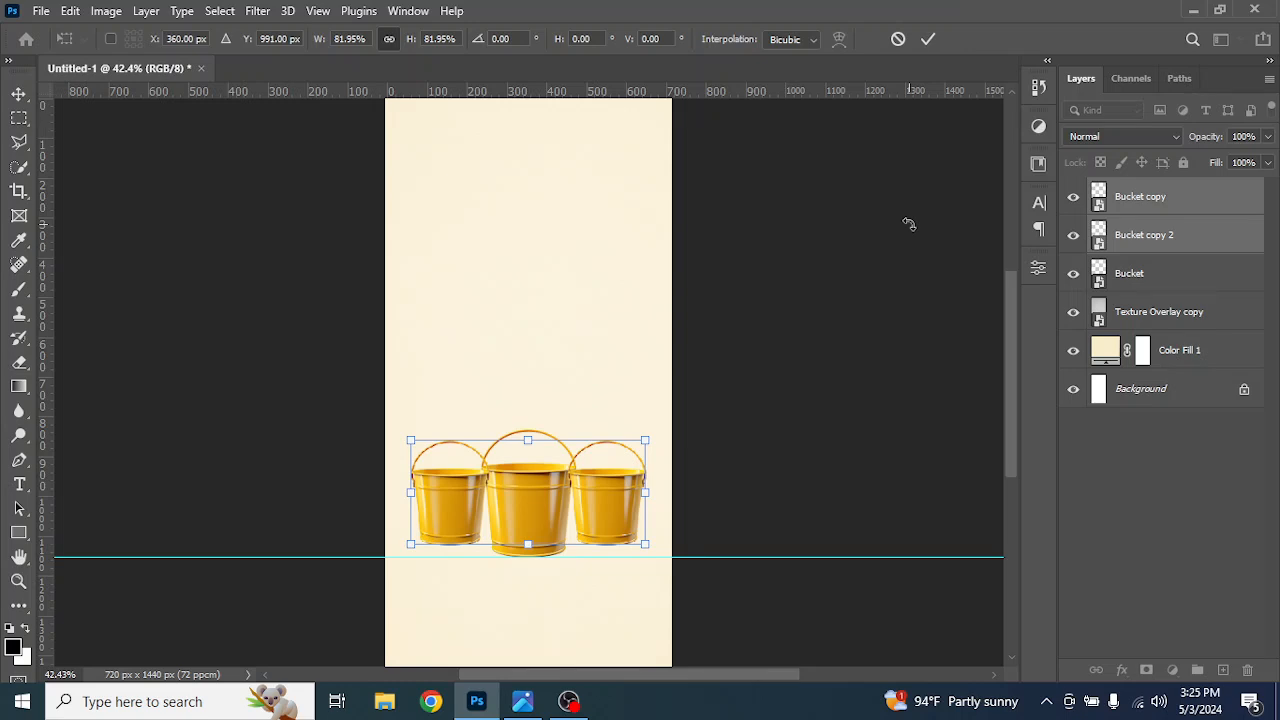
Nudge the two outer buckets down so their bases rest on the horizontal guide, at Y 1022.50 px
{"action": "key", "text": "ctrl+plus"}
{"action": "key", "text": "ctrl+plus"}
{"action": "scroll", "coordinate": [876, 379], "scroll_direction": "down", "scroll_amount": 2}
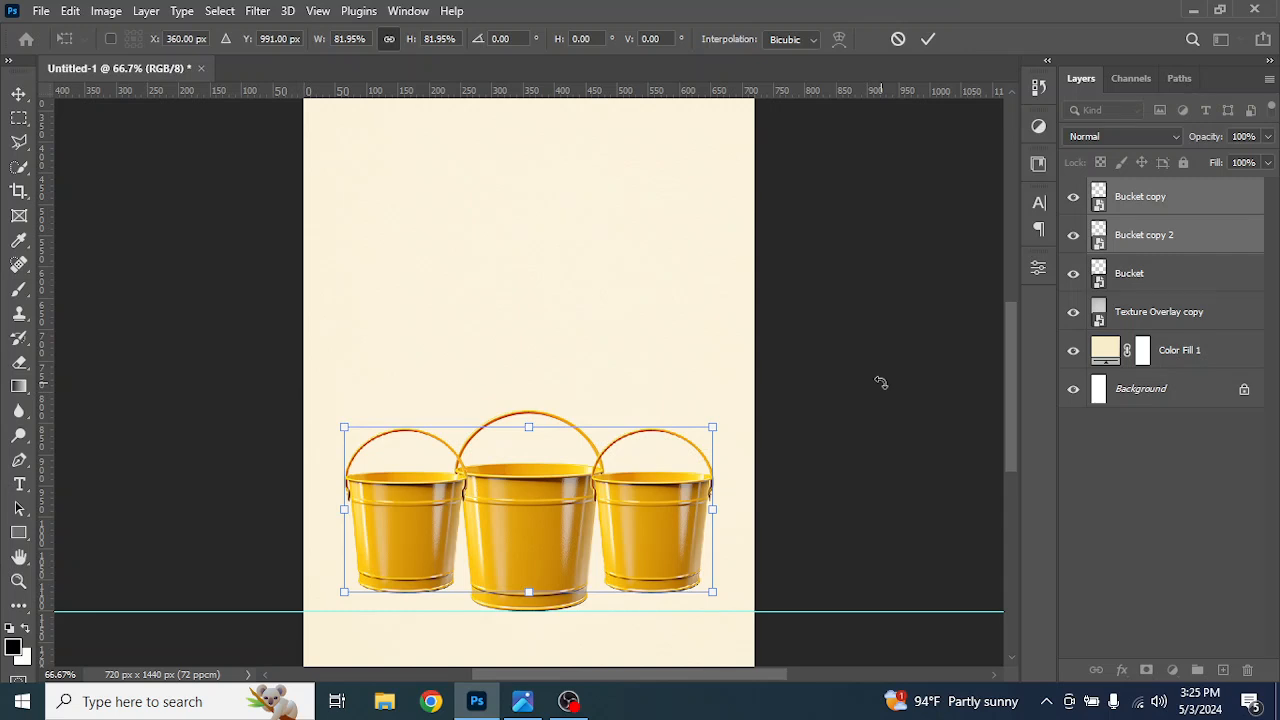
{"action": "key", "text": "Down"}
{"action": "key", "text": "Down"}
{"action": "key", "text": "Down"}
{"action": "key", "text": "Down"}
{"action": "key", "text": "Down"}
{"action": "key", "text": "Down"}
{"action": "key", "text": "Down"}
{"action": "key", "text": "Down"}
{"action": "key", "text": "Down"}
{"action": "key", "text": "Down"}
{"action": "key", "text": "Down"}
{"action": "key", "text": "Down"}
{"action": "key", "text": "Down"}
{"action": "key", "text": "Down"}
{"action": "key", "text": "Down"}
{"action": "key", "text": "Down"}
{"action": "key", "text": "Down"}
{"action": "key", "text": "Down"}
{"action": "key", "text": "Down"}
{"action": "key", "text": "Down"}
{"action": "key", "text": "Down"}
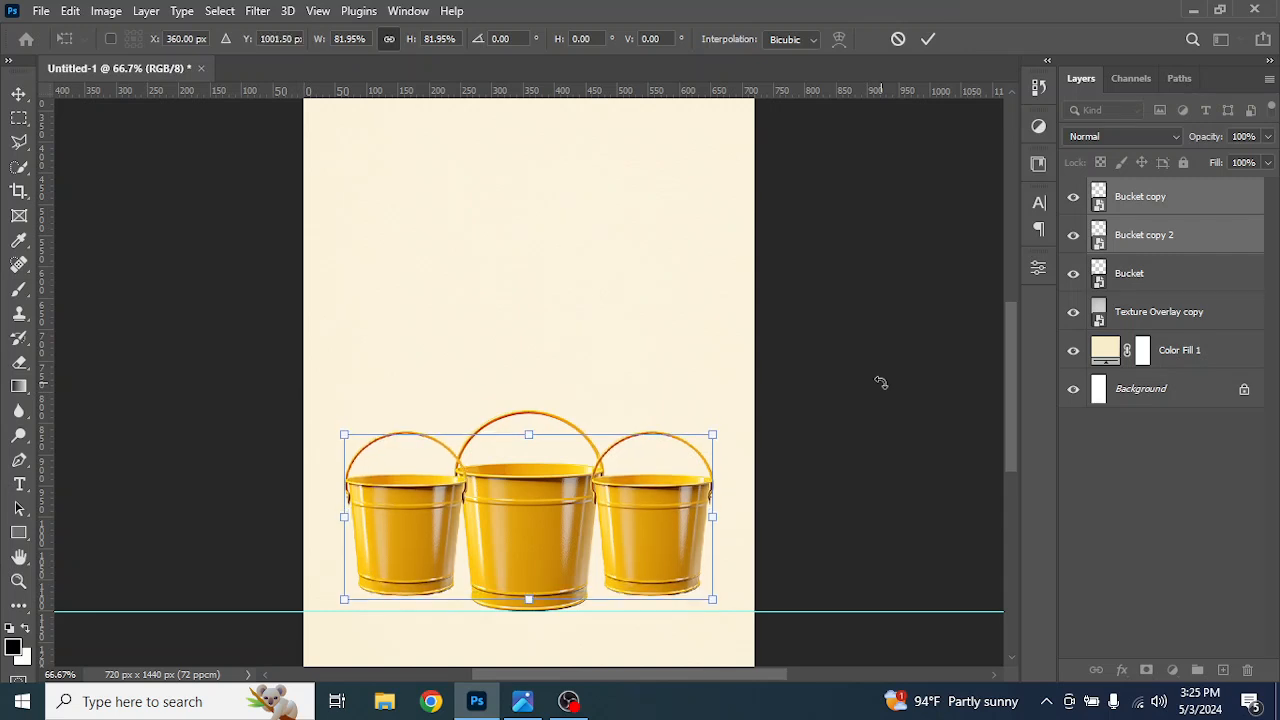
{"action": "key", "text": "Up"}
{"action": "key", "text": "Up"}
{"action": "key", "text": "Up"}
{"action": "key", "text": "Up"}
{"action": "key", "text": "Up"}
{"action": "key", "text": "Up"}
{"action": "key", "text": "Up"}
{"action": "key", "text": "Up"}
{"action": "key", "text": "Up"}
{"action": "key", "text": "Up"}
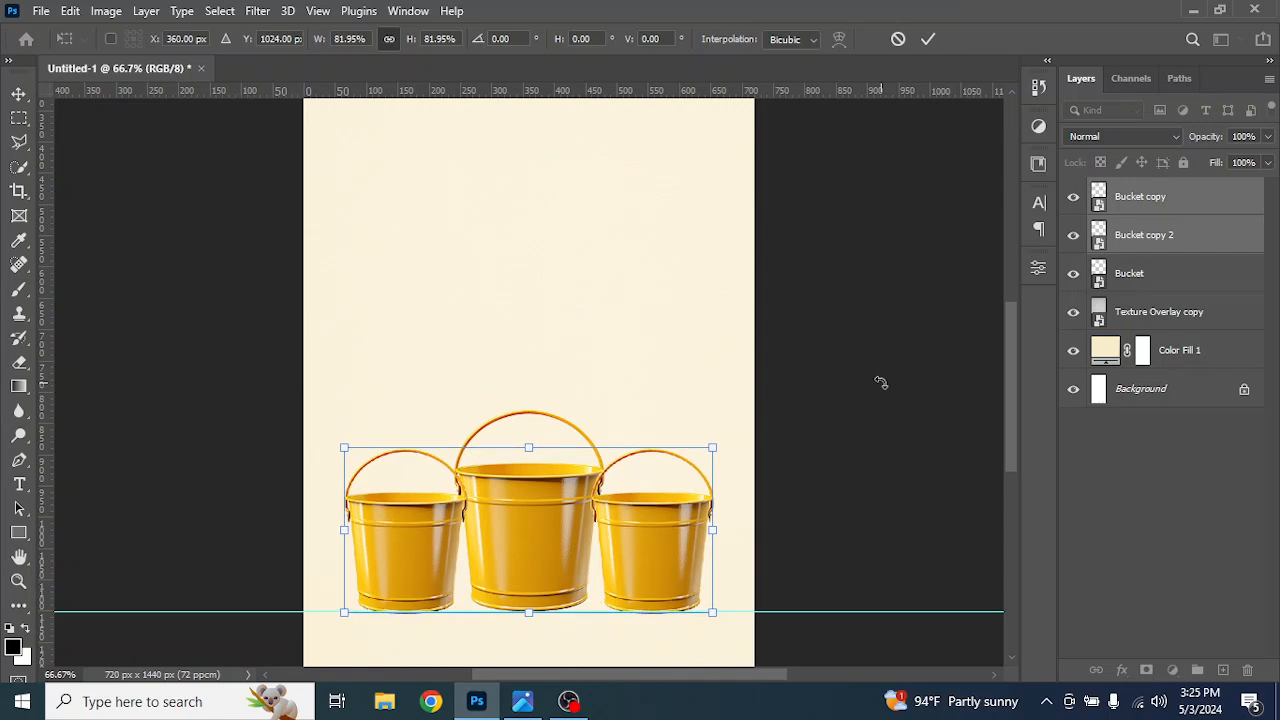
{"action": "key", "text": "Up"}
{"action": "key", "text": "Up"}
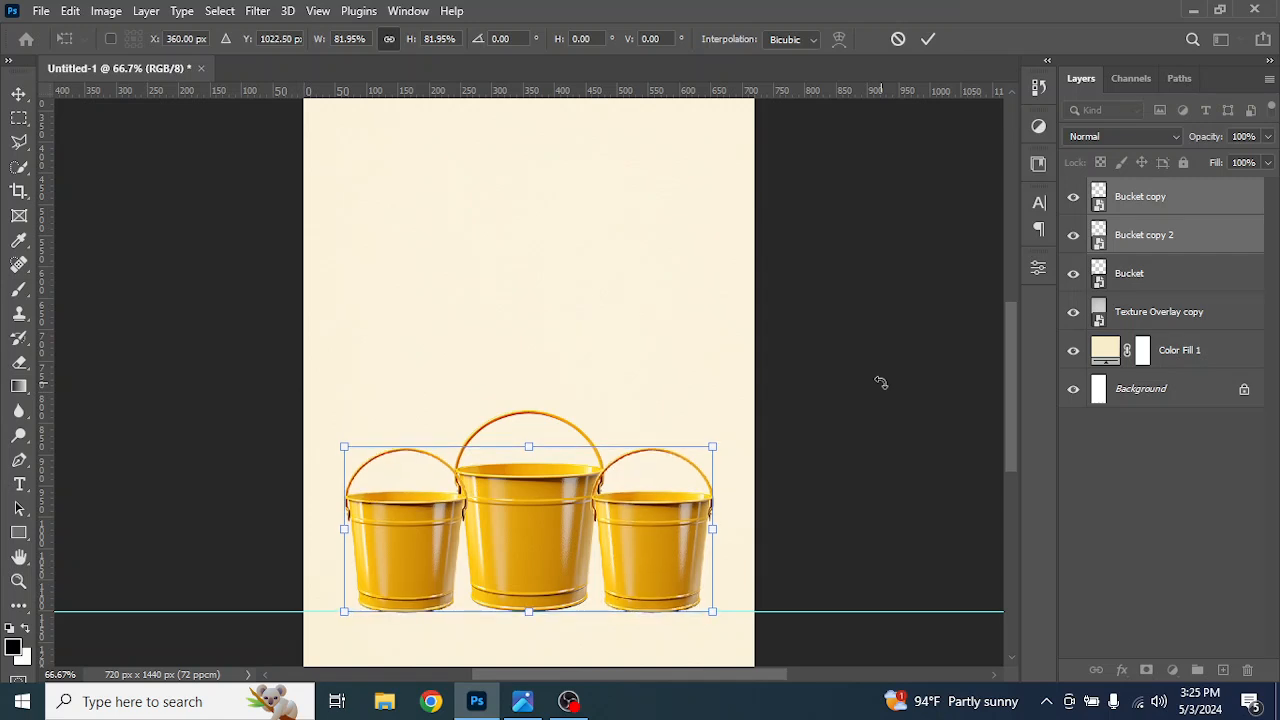
Apply the outer buckets' scaling and nudge the right bucket outward until a small gap separates it from the middle bucket
{"action": "left_click", "coordinate": [928, 39]}
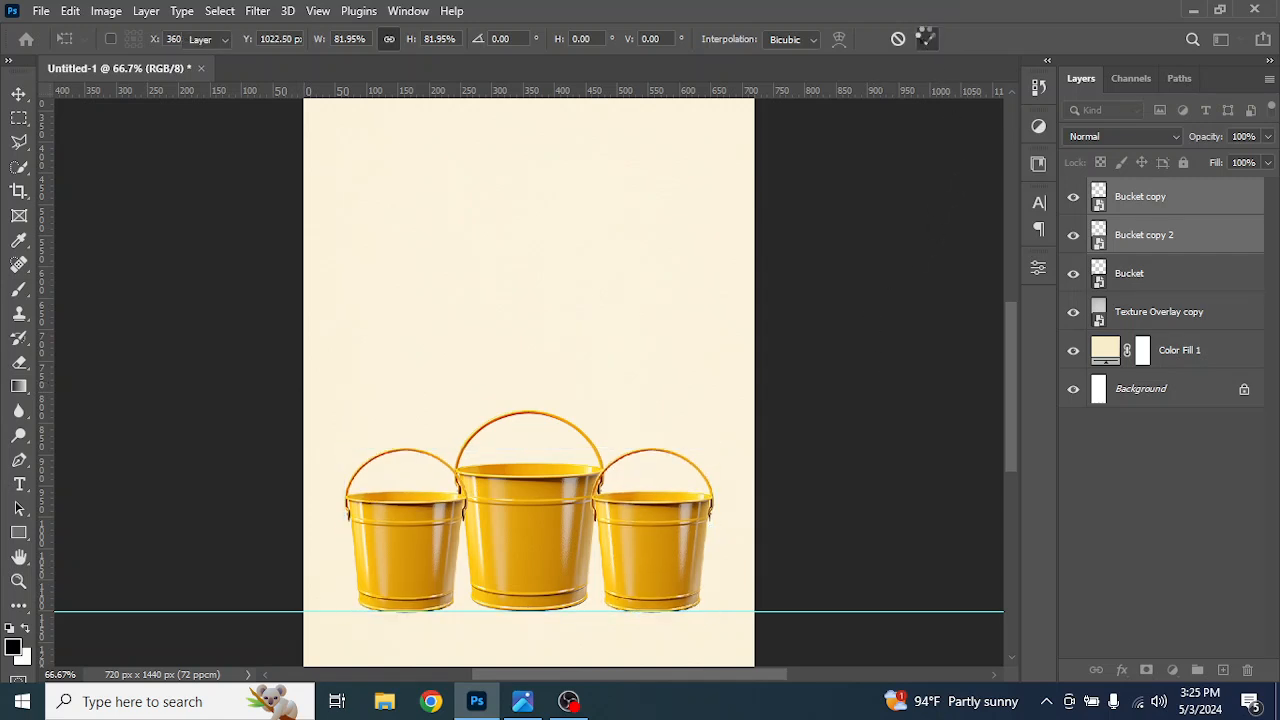
{"action": "left_click", "coordinate": [712, 400]}
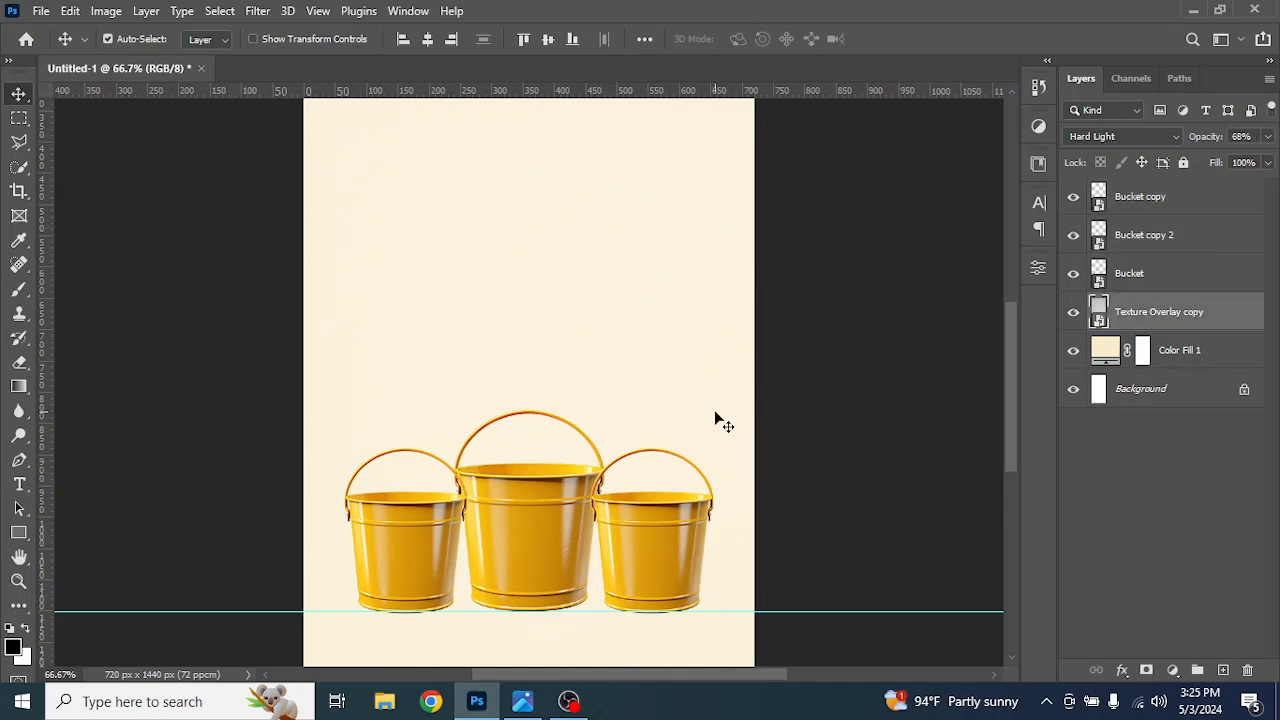
{"action": "left_click", "coordinate": [645, 536]}
{"action": "key", "text": "Right"}
{"action": "key", "text": "Right"}
{"action": "key", "text": "Right"}
{"action": "key", "text": "Right"}
{"action": "key", "text": "Right"}
{"action": "key", "text": "Right"}
{"action": "key", "text": "Right"}
{"action": "key", "text": "Right"}
{"action": "key", "text": "Right"}
{"action": "key", "text": "Right"}
{"action": "key", "text": "Right"}
{"action": "key", "text": "Right"}
{"action": "key", "text": "Right"}
{"action": "key", "text": "Right"}
{"action": "key", "text": "Right"}
{"action": "key", "text": "Right"}
{"action": "key", "text": "Right"}
{"action": "key", "text": "Right"}
{"action": "key", "text": "Right"}
{"action": "key", "text": "Right"}
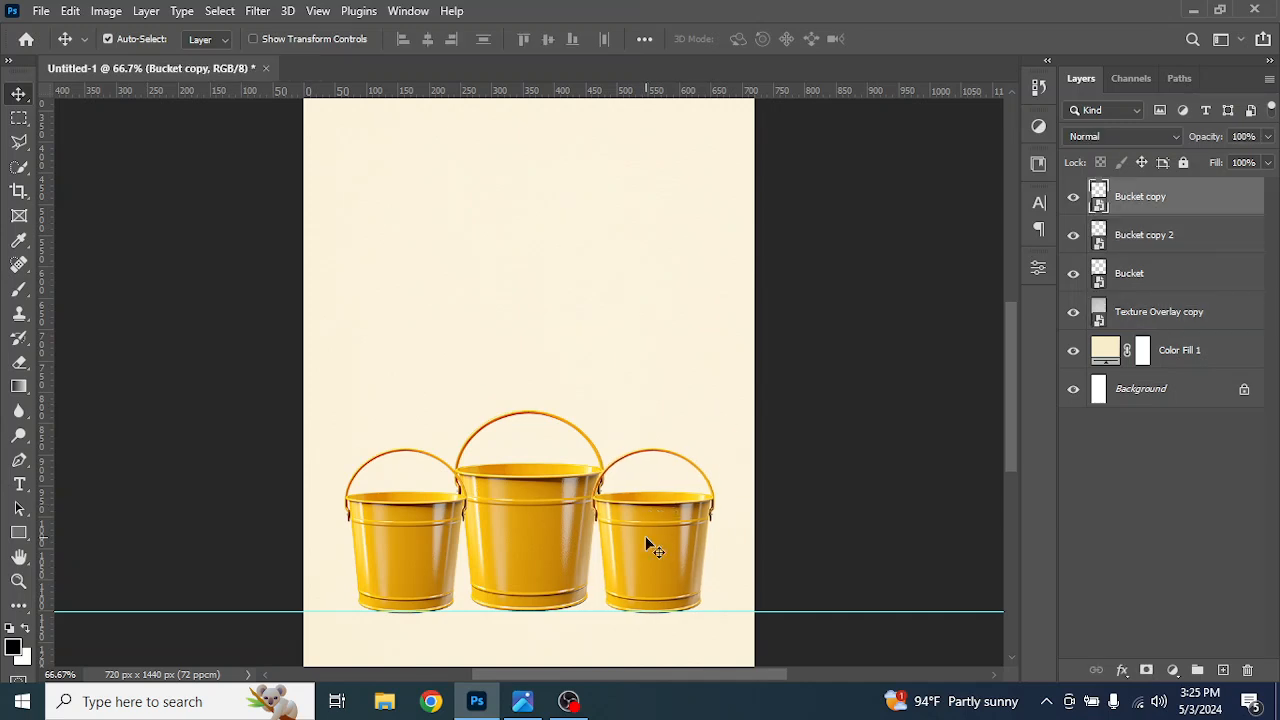
{"action": "key", "text": "Right"}
{"action": "key", "text": "Right"}
{"action": "key", "text": "Right"}
{"action": "key", "text": "Right"}
{"action": "key", "text": "Right"}
{"action": "key", "text": "Right"}
{"action": "key", "text": "Right"}
{"action": "key", "text": "Right"}
{"action": "key", "text": "Right"}
{"action": "key", "text": "Right"}
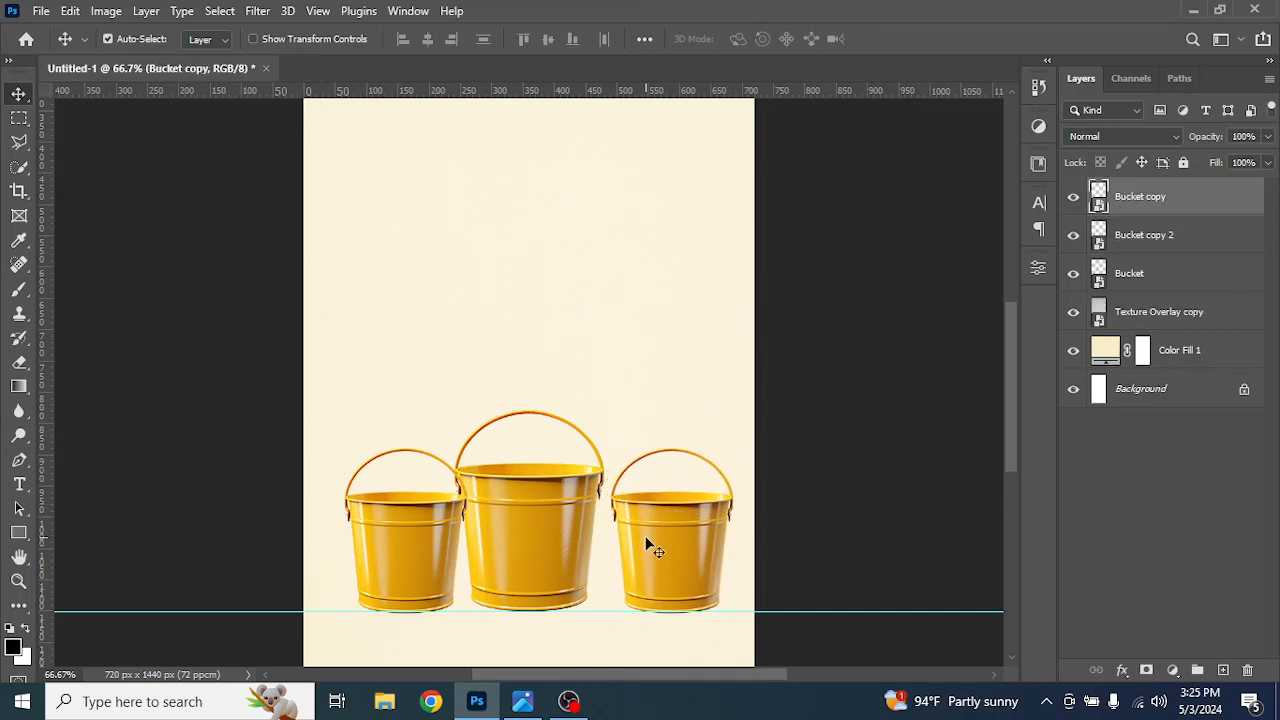
Nudge the left bucket outward from the middle bucket to about 29 px from the canvas's left edge
{"action": "left_click", "coordinate": [389, 530]}
{"action": "key", "text": "Left"}
{"action": "key", "text": "Left"}
{"action": "key", "text": "Left"}
{"action": "key", "text": "Left"}
{"action": "key", "text": "Left"}
{"action": "key", "text": "Left"}
{"action": "key", "text": "Left"}
{"action": "key", "text": "Left"}
{"action": "key", "text": "Left"}
{"action": "key", "text": "Left"}
{"action": "key", "text": "Left"}
{"action": "key", "text": "Left"}
{"action": "key", "text": "Left"}
{"action": "key", "text": "Left"}
{"action": "key", "text": "Left"}
{"action": "key", "text": "Left"}
{"action": "key", "text": "Left"}
{"action": "key", "text": "Left"}
{"action": "key", "text": "Left"}
{"action": "key", "text": "Left"}
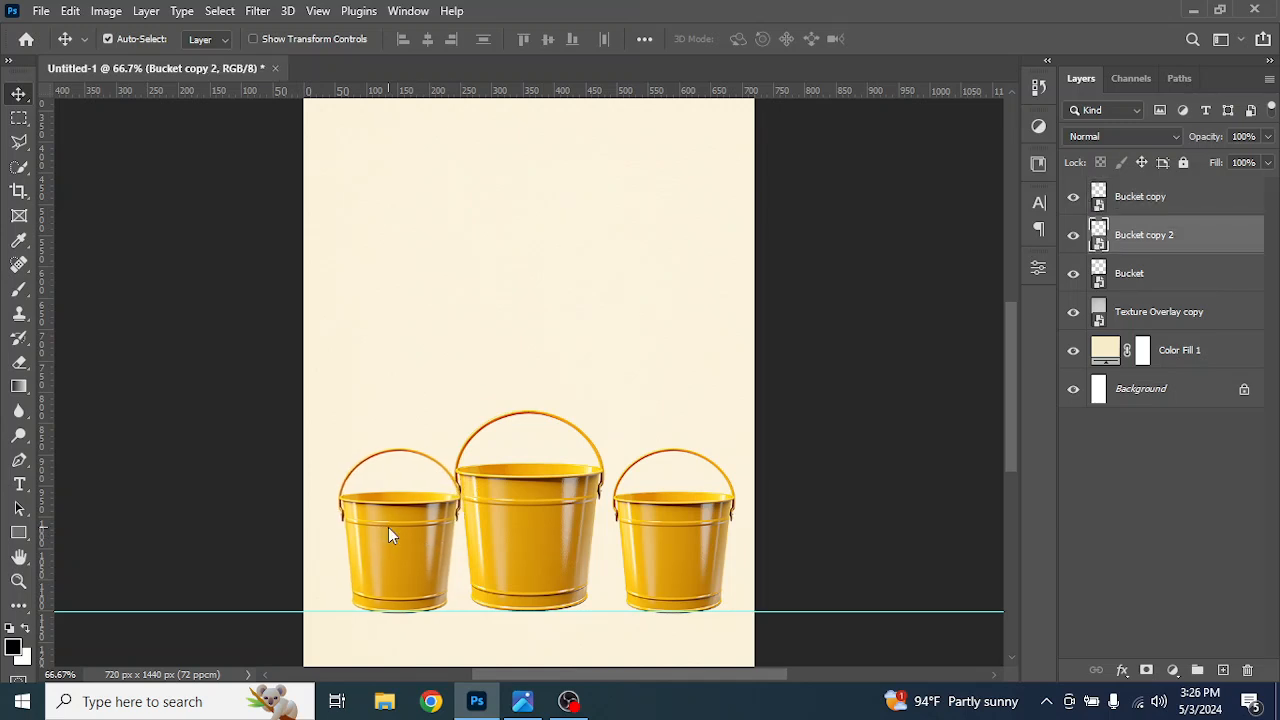
{"action": "key", "text": "Left"}
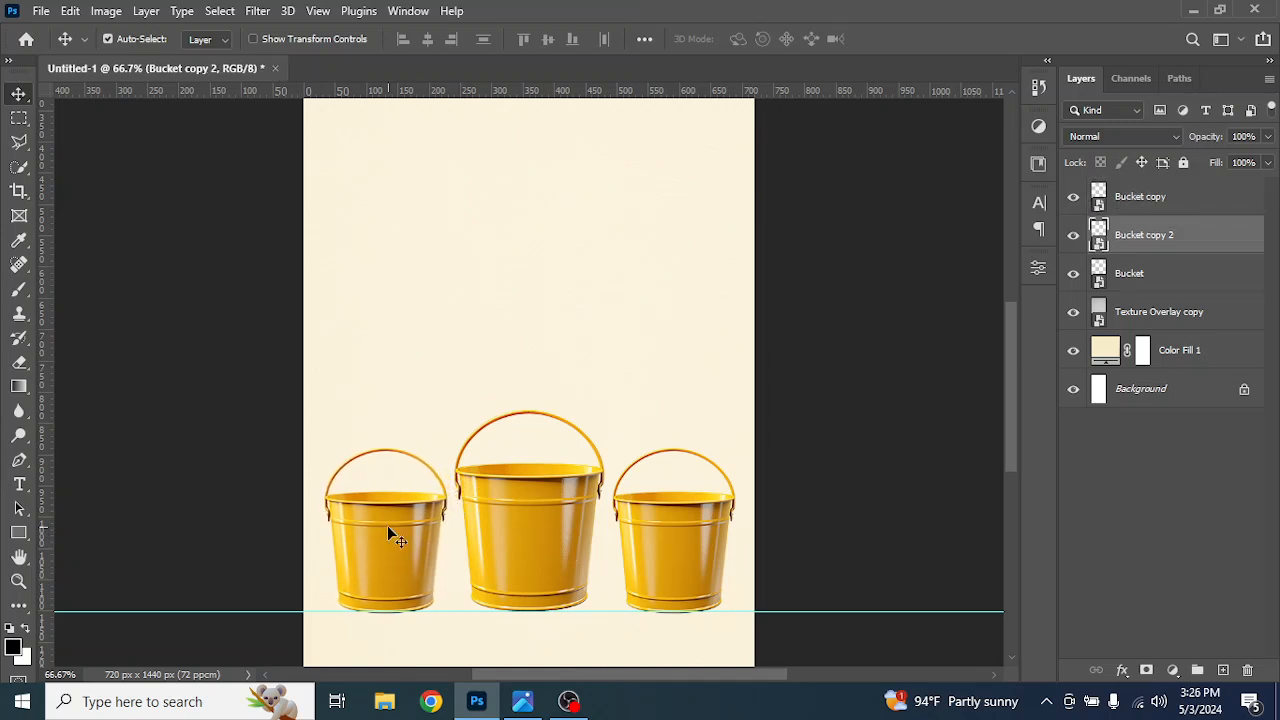
{"action": "key", "text": "Left"}
{"action": "key", "text": "Left"}
{"action": "key", "text": "Left"}
{"action": "key", "text": "Left"}
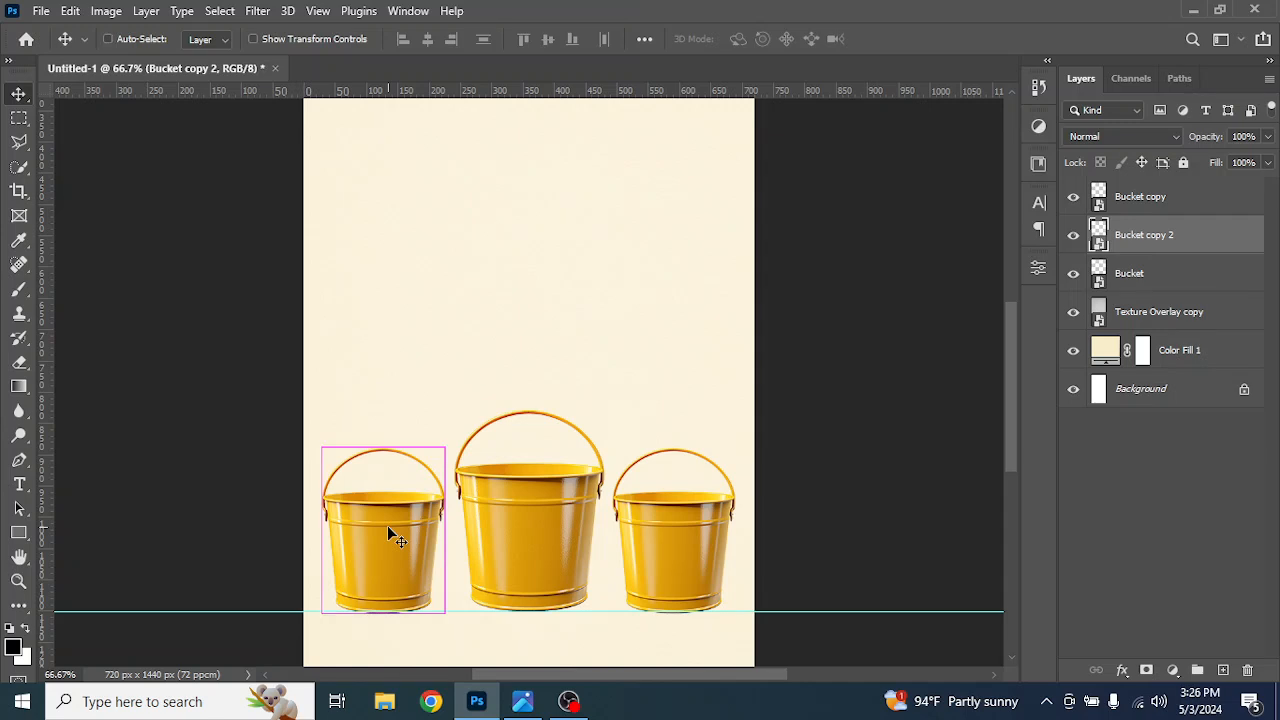
Hide the rulers and the guide
{"action": "scroll", "coordinate": [389, 530], "scroll_direction": "down", "scroll_amount": 3}
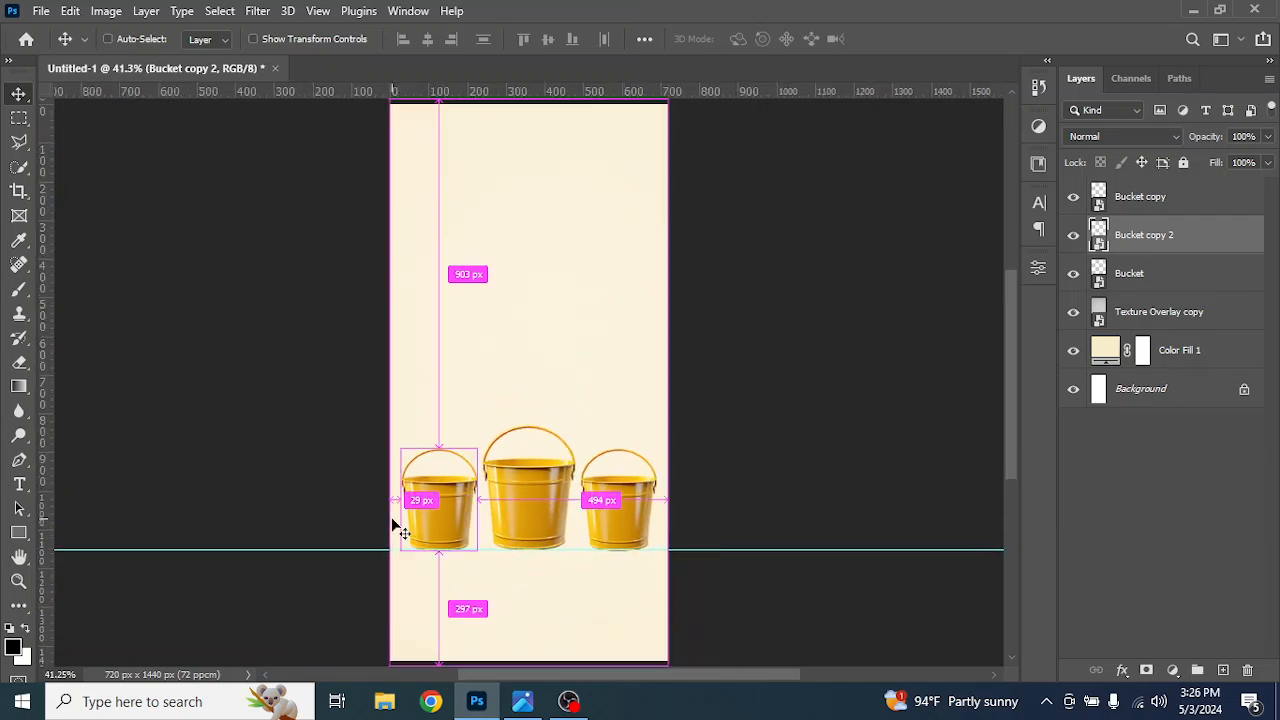
{"action": "key", "text": "ctrl+r"}
{"action": "key", "text": "ctrl+semicolon"}
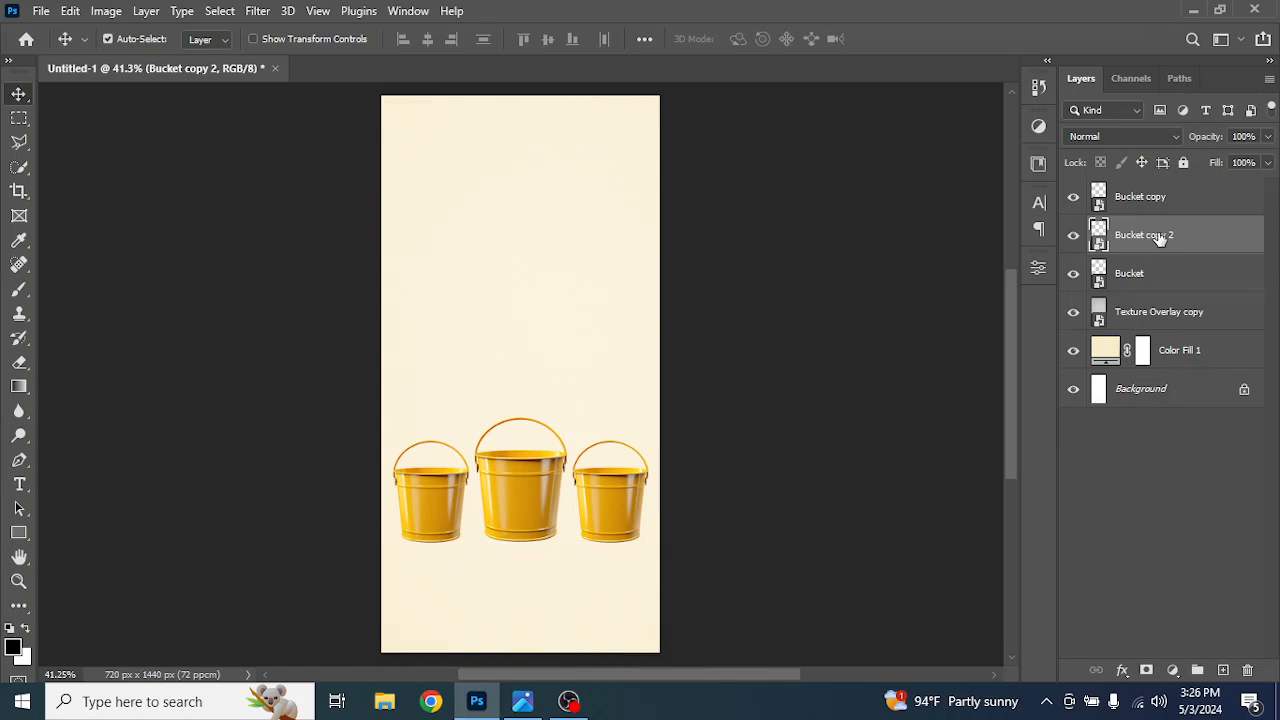
Add an empty layer above the middle bucket's layer and raise it above the Bucket copy 2 layer
{"action": "left_click", "coordinate": [1158, 274]}
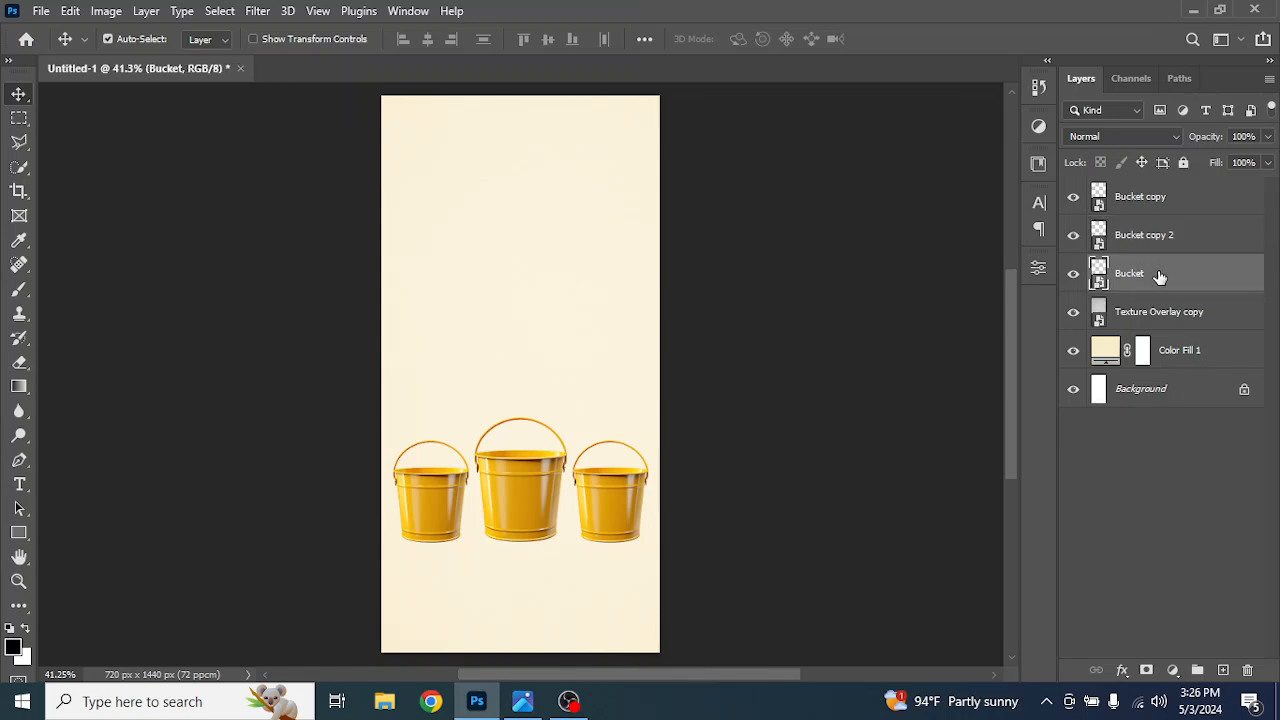
{"action": "left_click", "coordinate": [1222, 669]}
{"action": "left_click_drag", "start_coordinate": [1138, 274], "coordinate": [1163, 332]}
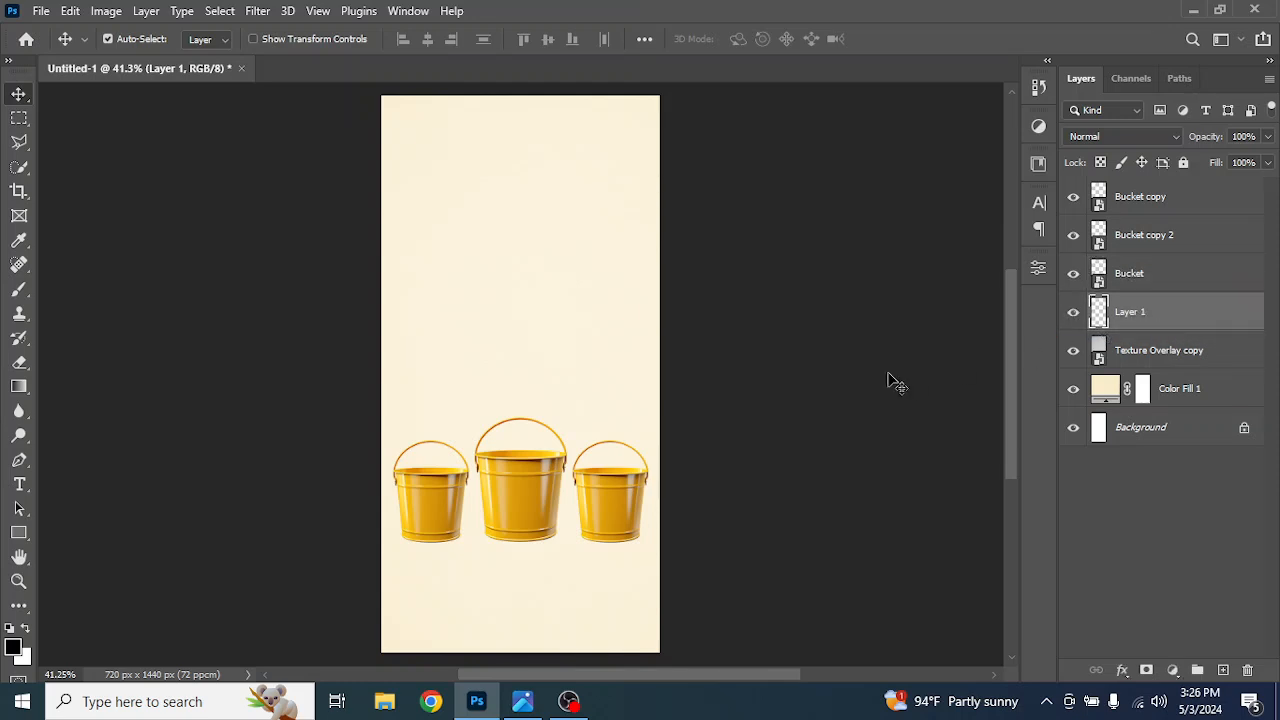
{"action": "key", "text": "ctrl+z"}
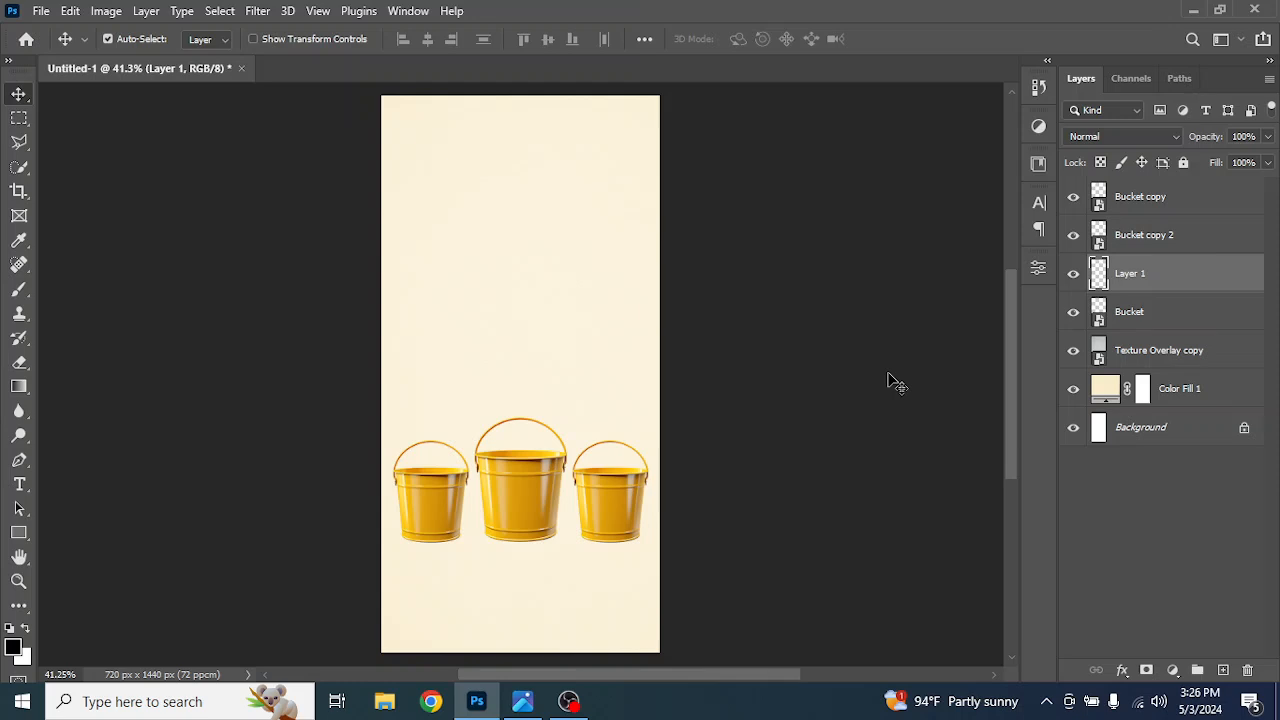
{"action": "key", "text": "ctrl+bracketright"}
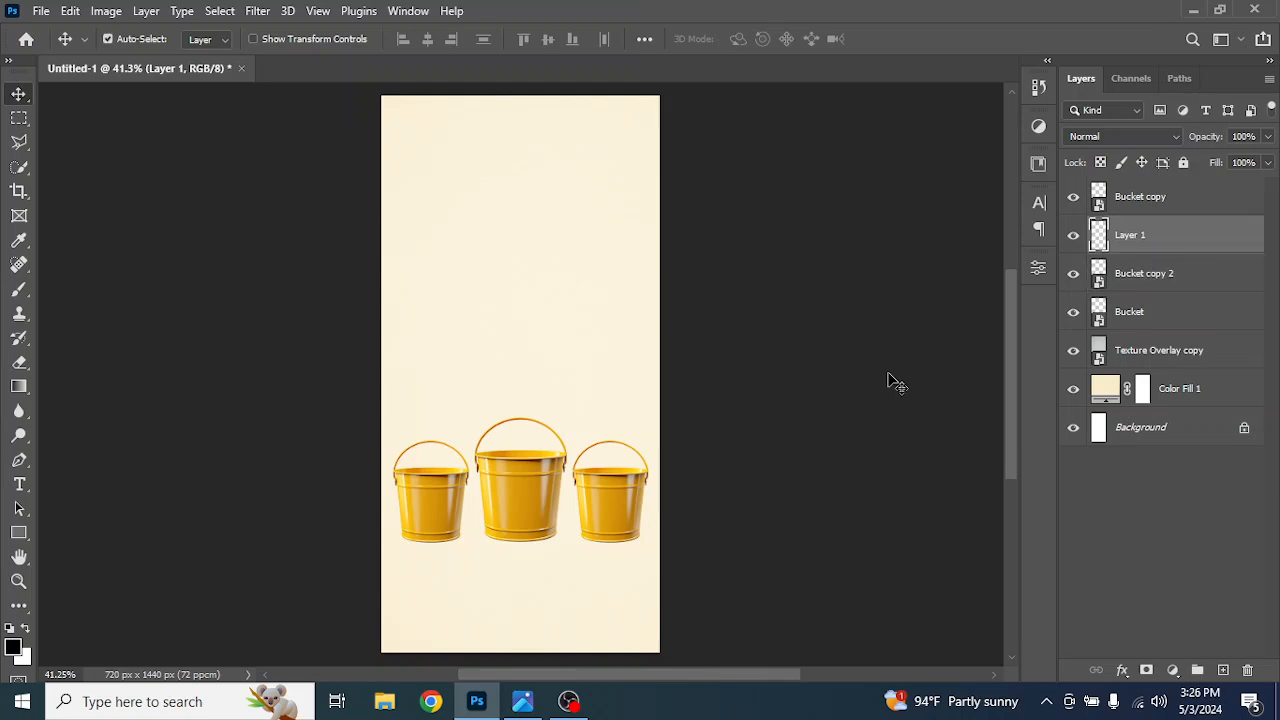
{"action": "left_click_drag", "start_coordinate": [1202, 241], "coordinate": [1219, 336]}
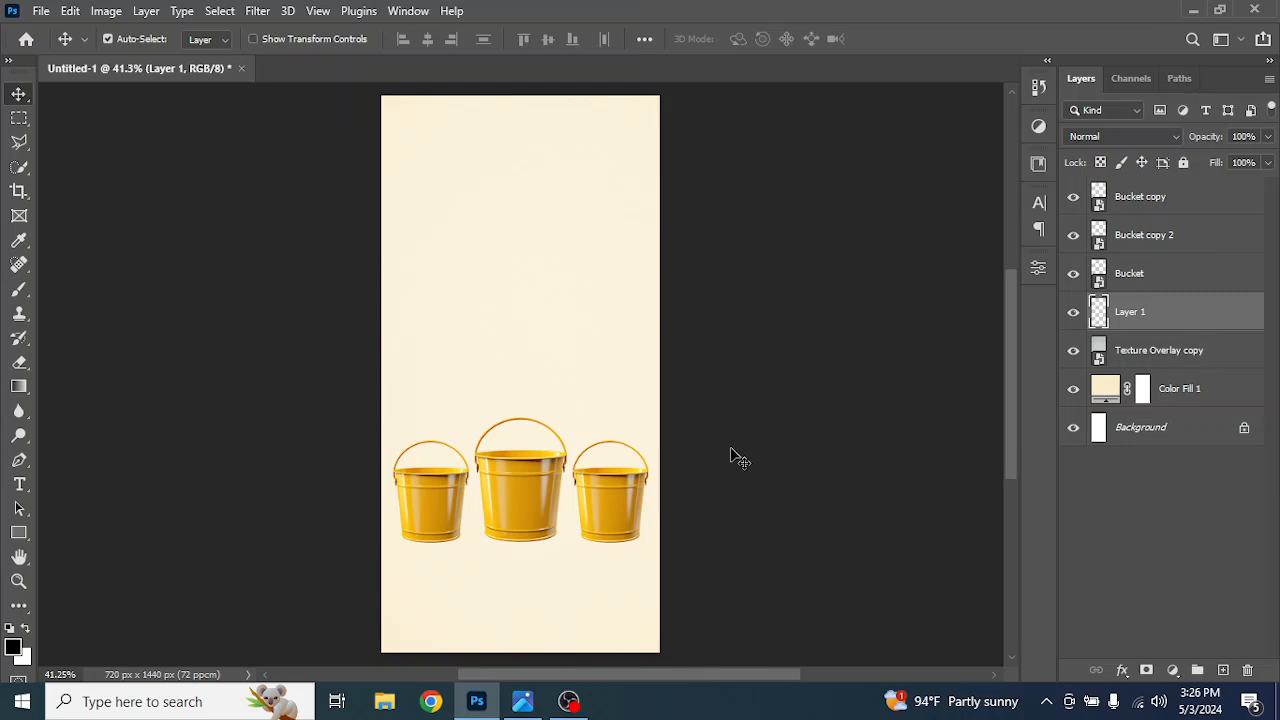
{"action": "left_click", "coordinate": [1198, 281]}
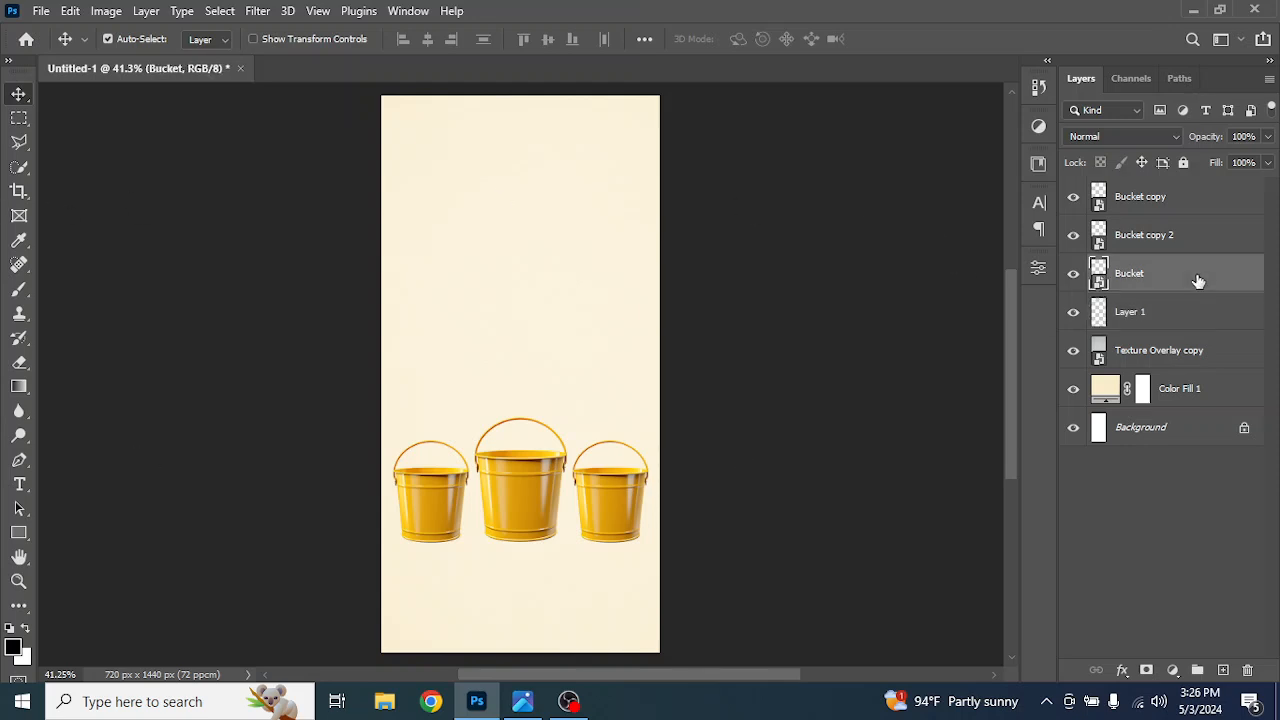
{"action": "key", "text": "ctrl+bracketright"}
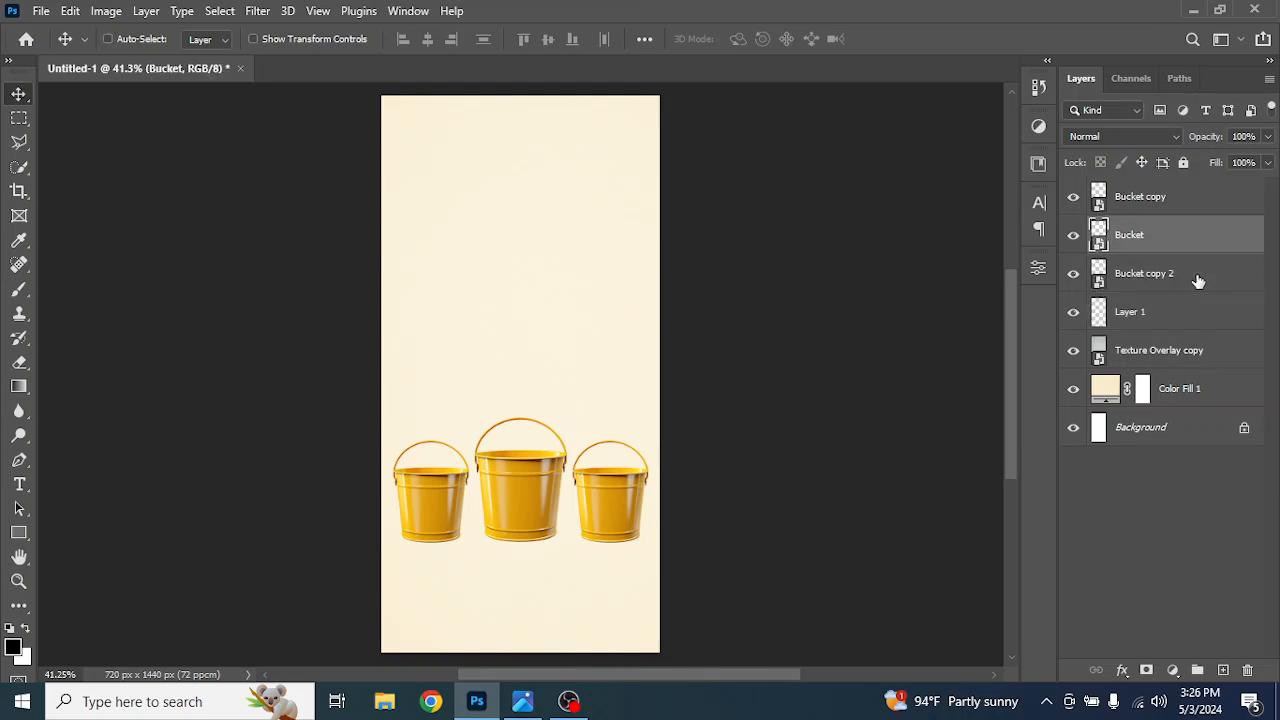
{"action": "key", "text": "ctrl+z"}
{"action": "key", "text": "ctrl+z"}
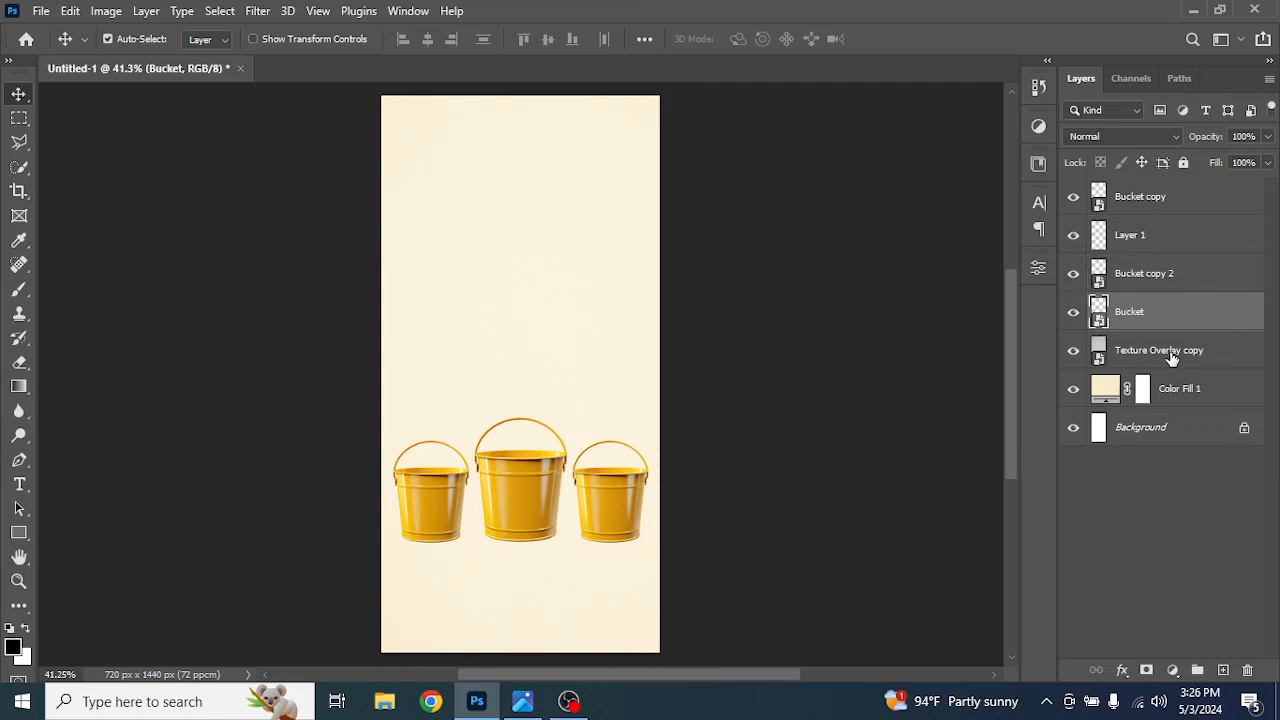
Add a new empty layer directly above the Texture Overlay copy layer, beneath all the buckets
{"action": "left_click", "coordinate": [1214, 354]}
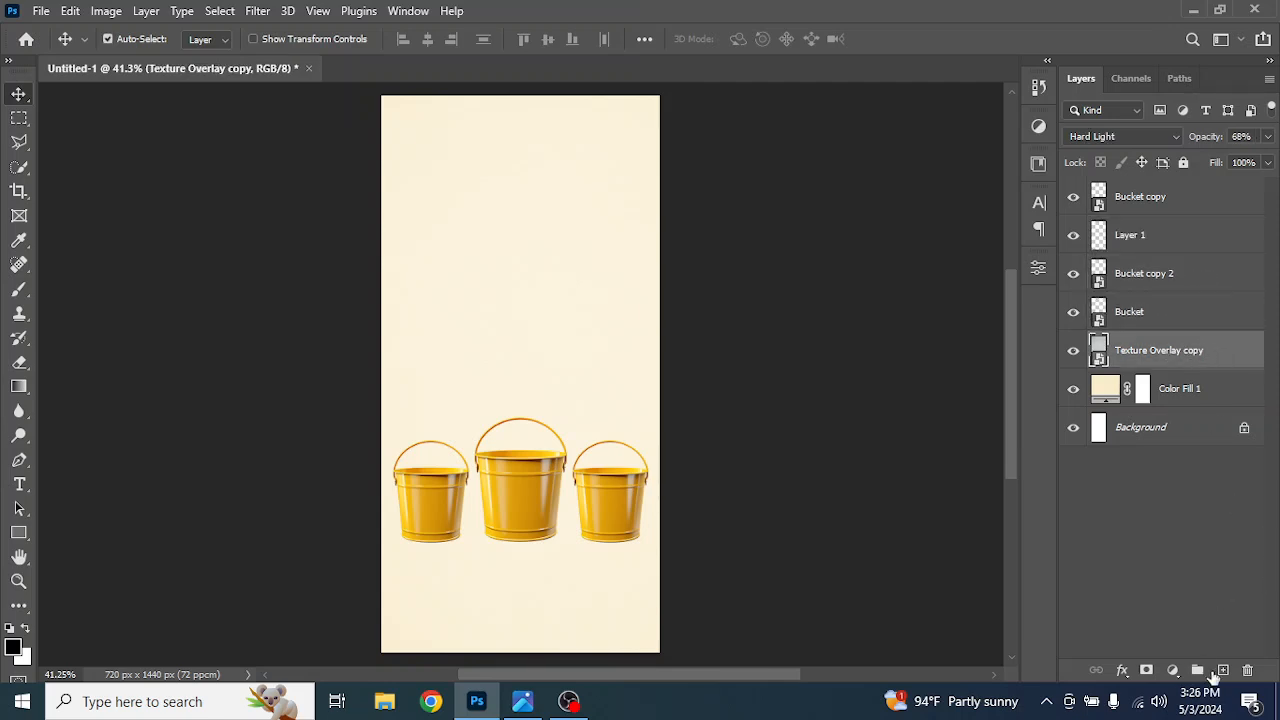
{"action": "left_click", "coordinate": [1222, 670]}
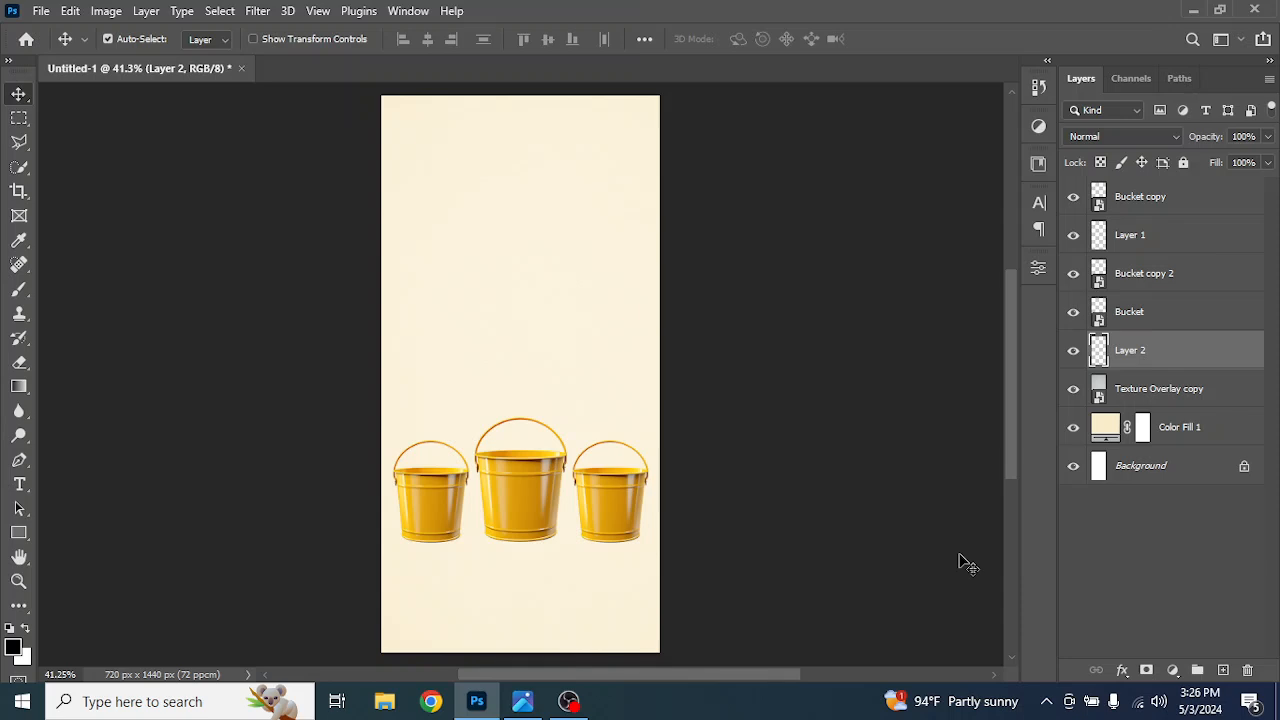
{"action": "key", "text": "ctrl+plus"}
{"action": "key", "text": "ctrl+plus"}
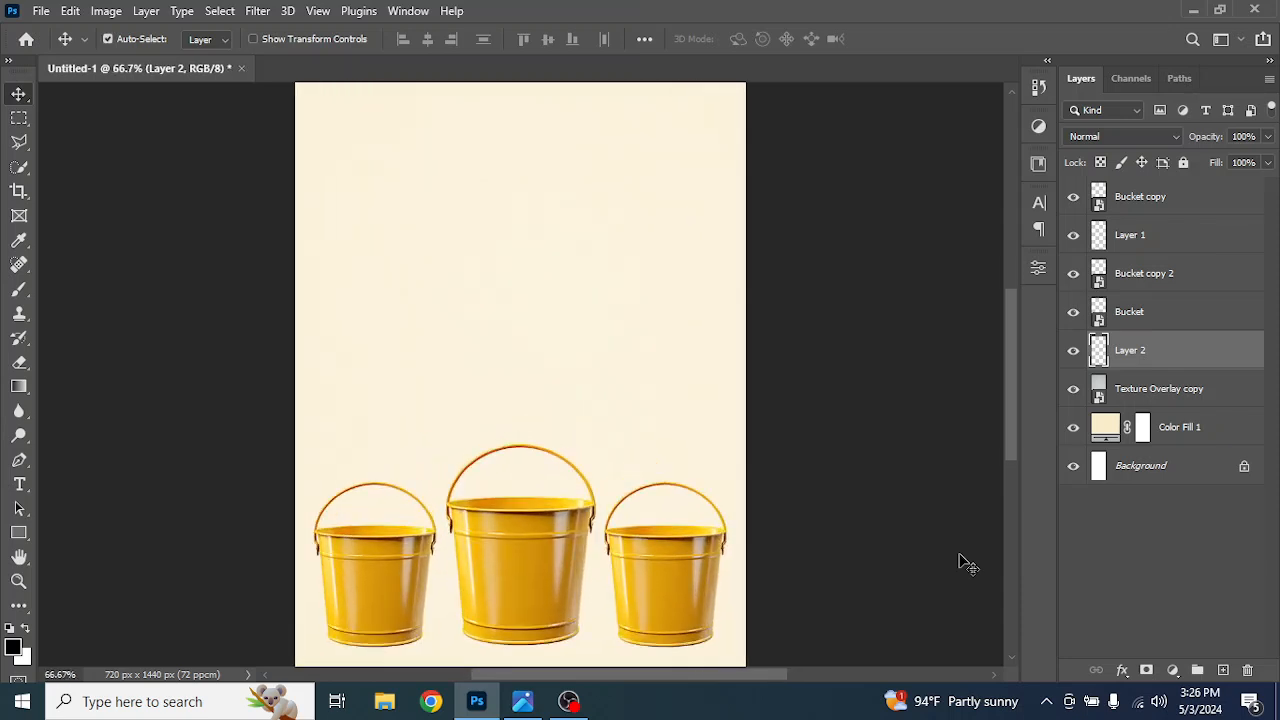
{"action": "scroll", "coordinate": [634, 420], "scroll_direction": "down", "scroll_amount": 3}
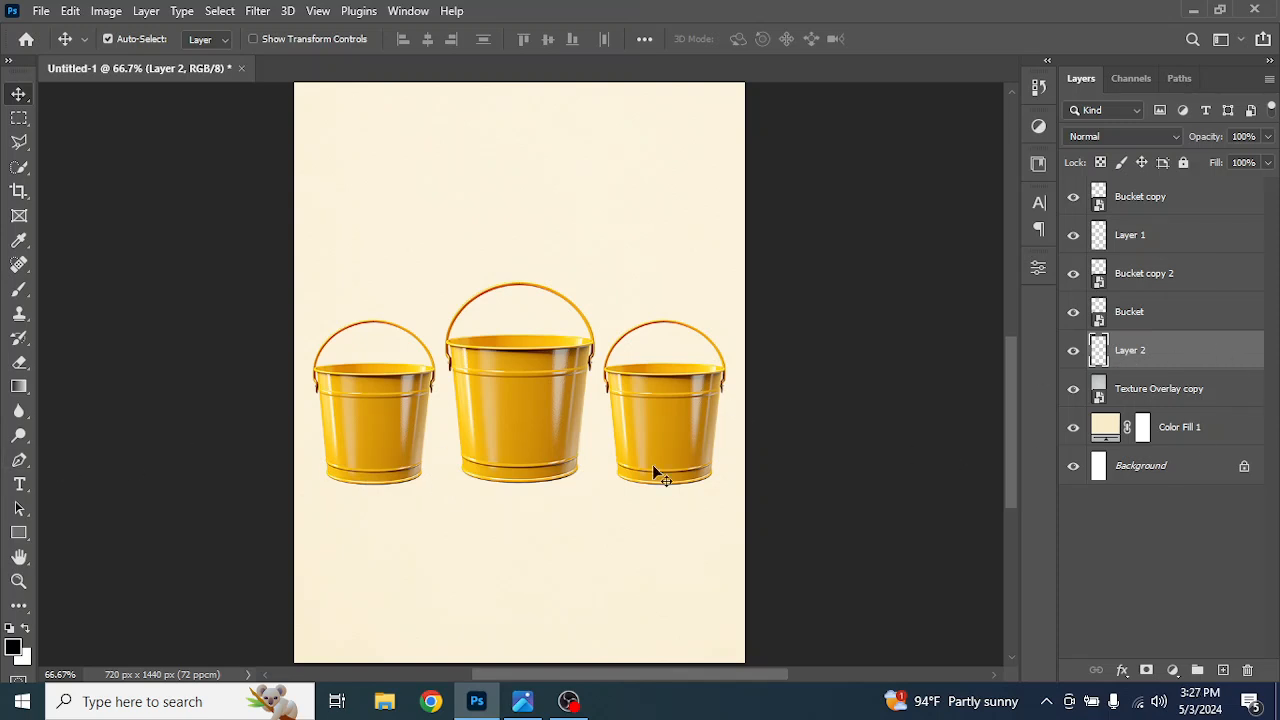
Choose the Soft Round brush at 125 px, flatten its tip into a thin horizontal ellipse, and set Flow to 100%
{"action": "key", "text": "b"}
{"action": "right_click", "coordinate": [562, 436]}
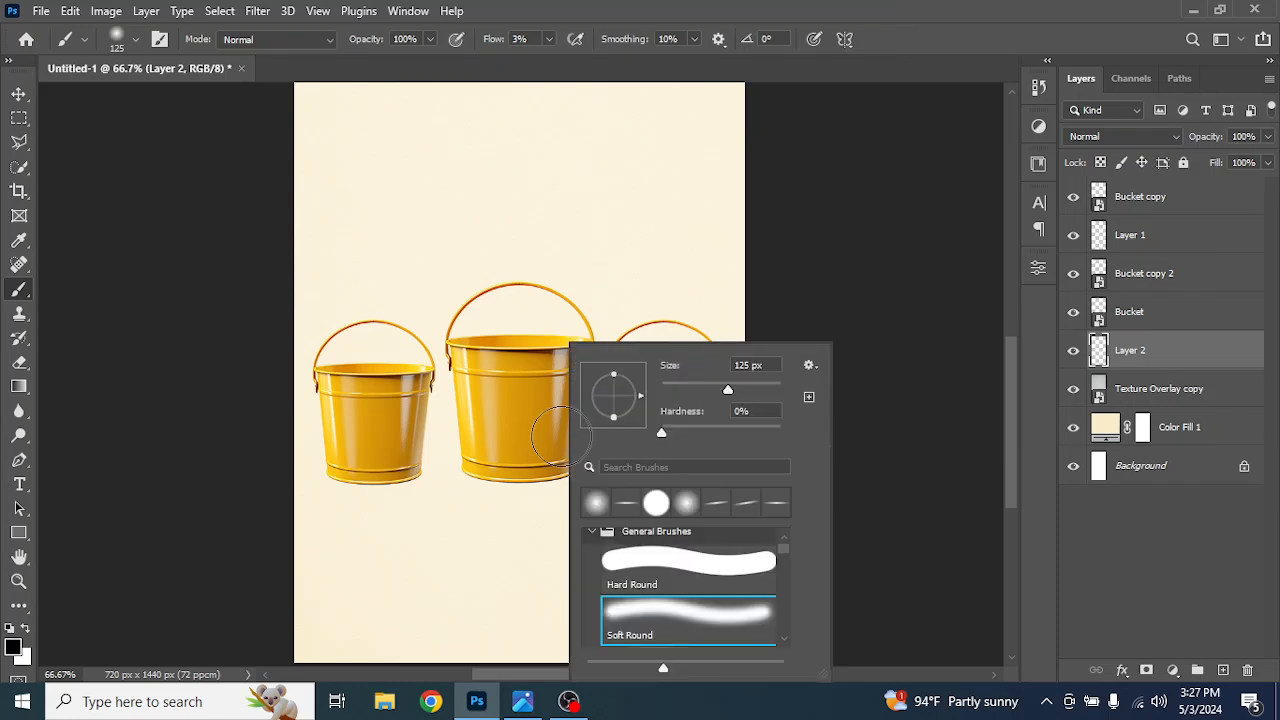
{"action": "left_click", "coordinate": [657, 620]}
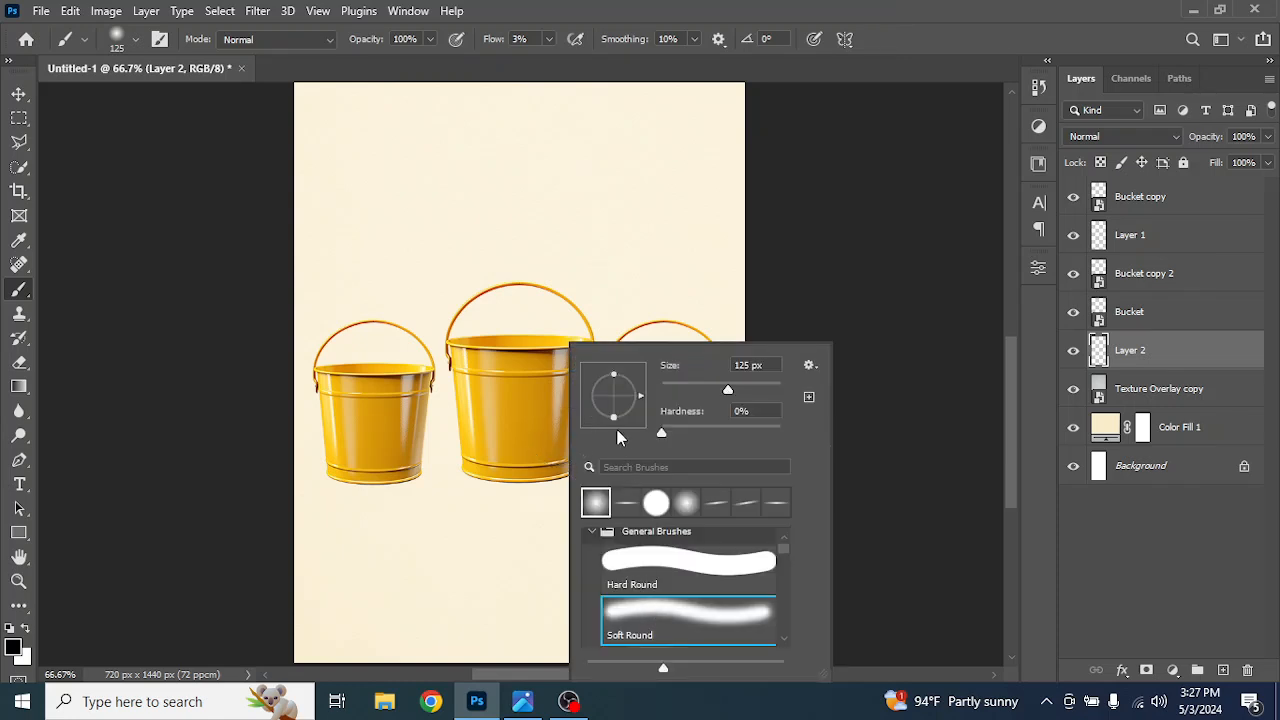
{"action": "left_click_drag", "start_coordinate": [612, 419], "coordinate": [615, 398]}
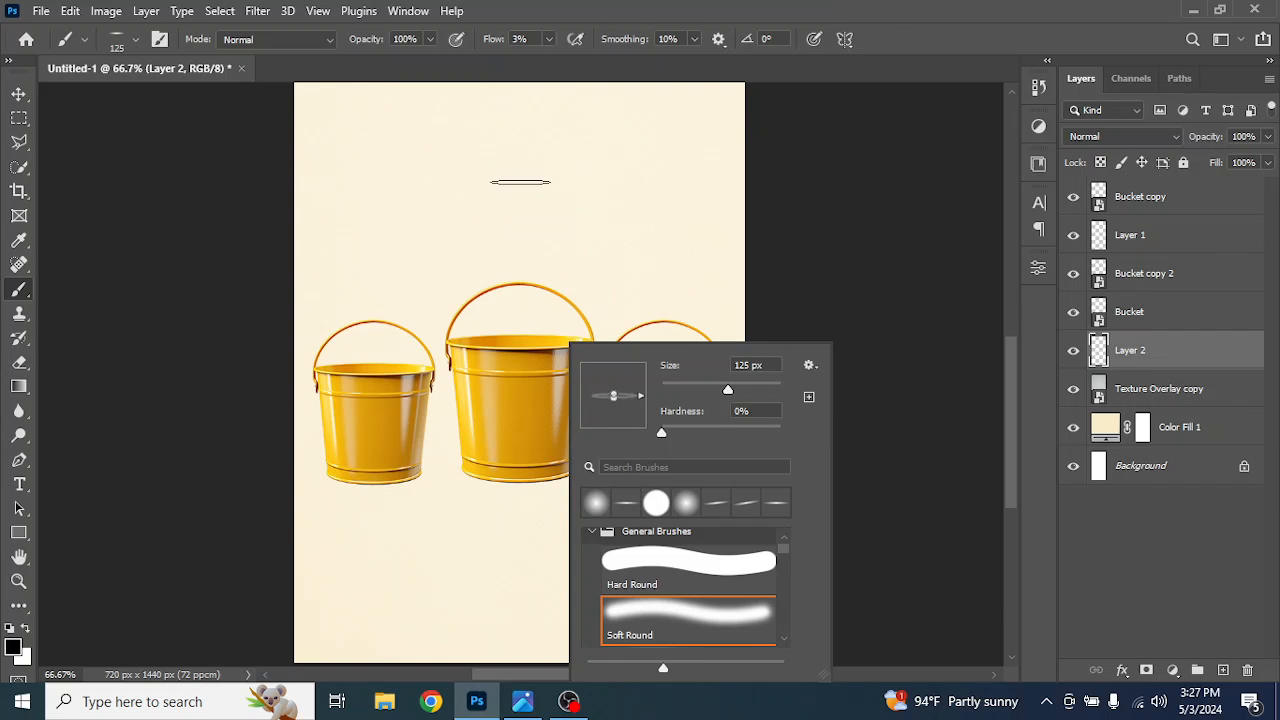
{"action": "left_click", "coordinate": [538, 10]}
{"action": "left_click", "coordinate": [550, 39]}
{"action": "left_click_drag", "start_coordinate": [543, 60], "coordinate": [632, 60]}
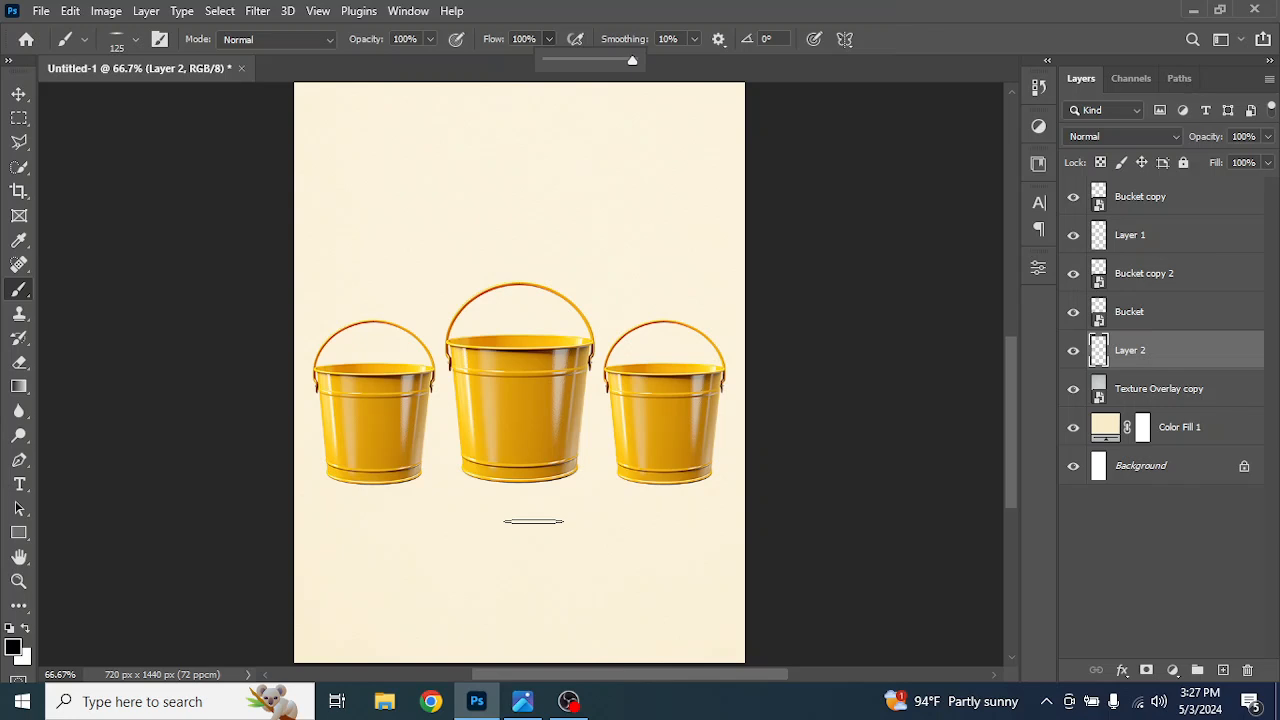
Enlarge the flattened brush to 400 px and paint one black shadow under the base of the middle bucket
{"action": "key", "text": "bracketright"}
{"action": "key", "text": "bracketright"}
{"action": "key", "text": "bracketright"}
{"action": "key", "text": "bracketright"}
{"action": "key", "text": "bracketright"}
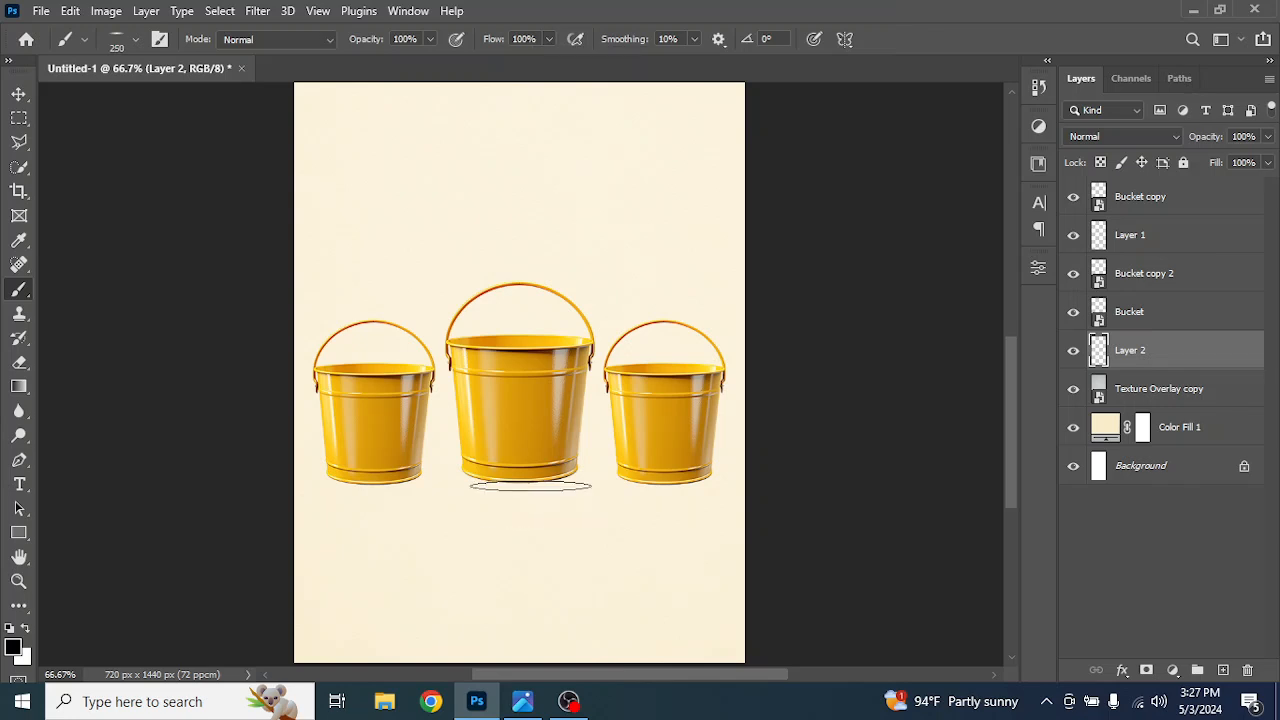
{"action": "key", "text": "bracketright"}
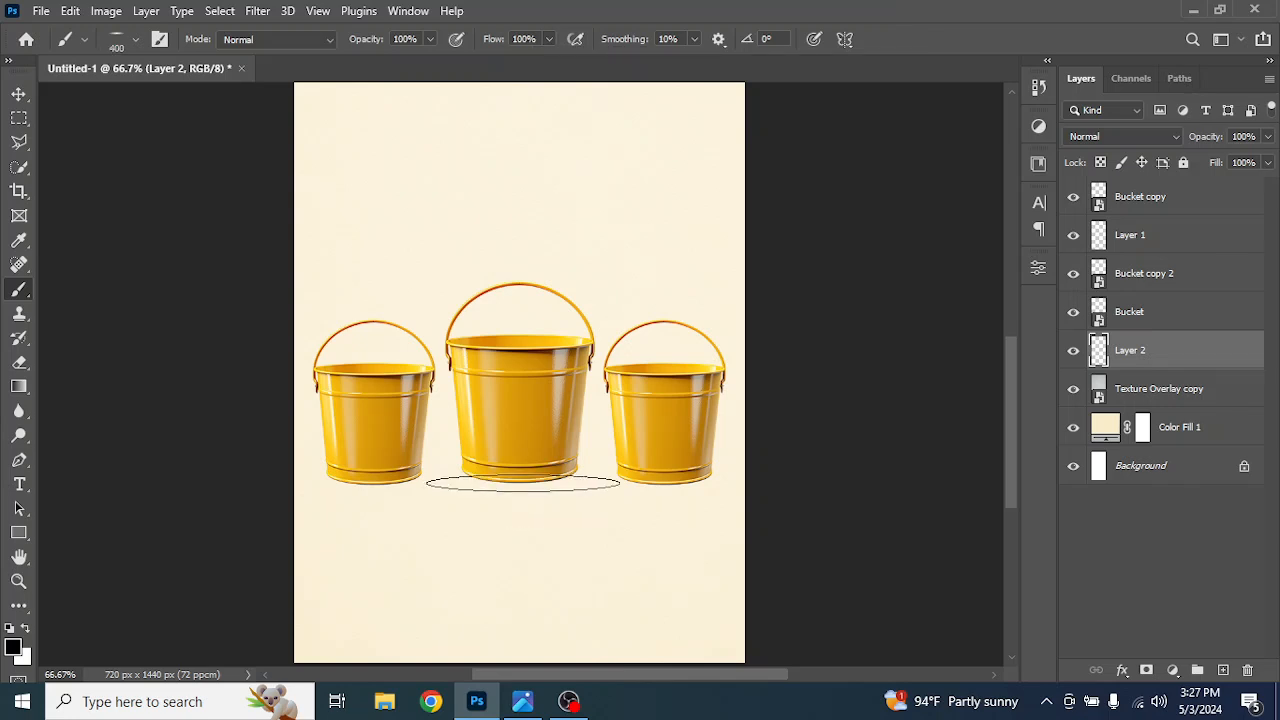
{"action": "left_click", "coordinate": [521, 481]}
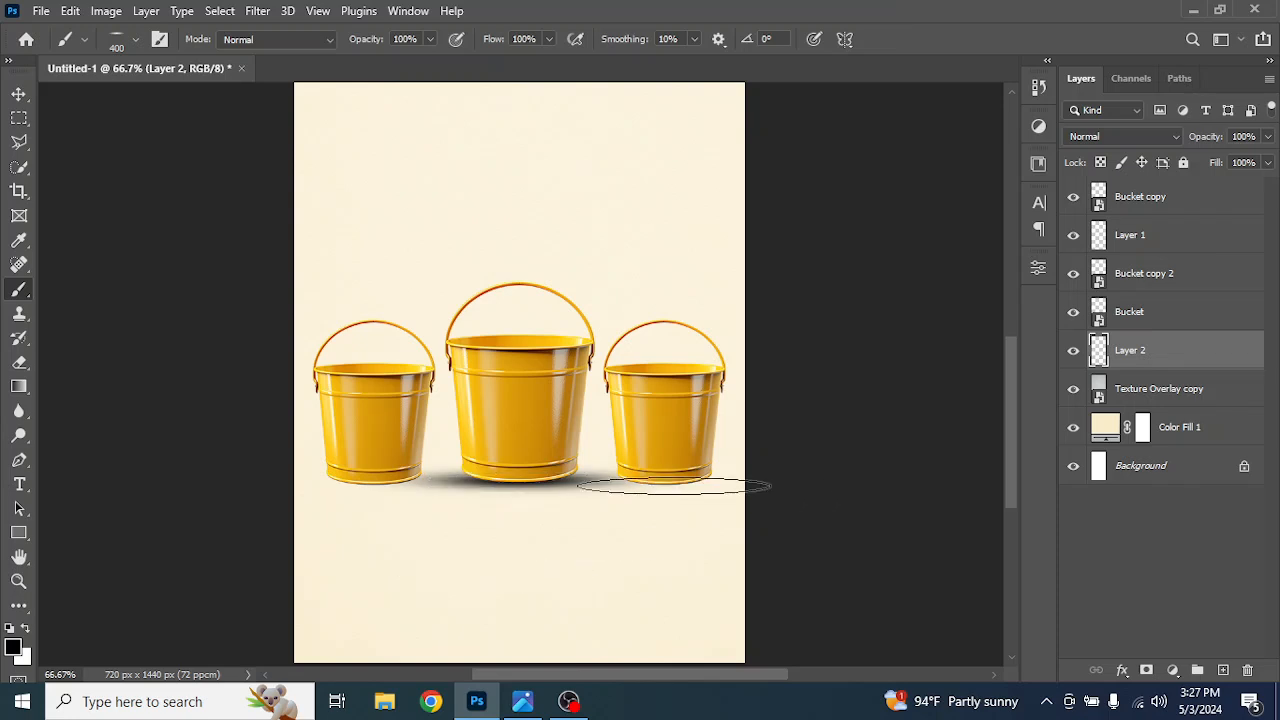
Reduce the brush to 300 px and paint a matching black shadow under the base of each outer bucket
{"action": "key", "text": "bracketleft"}
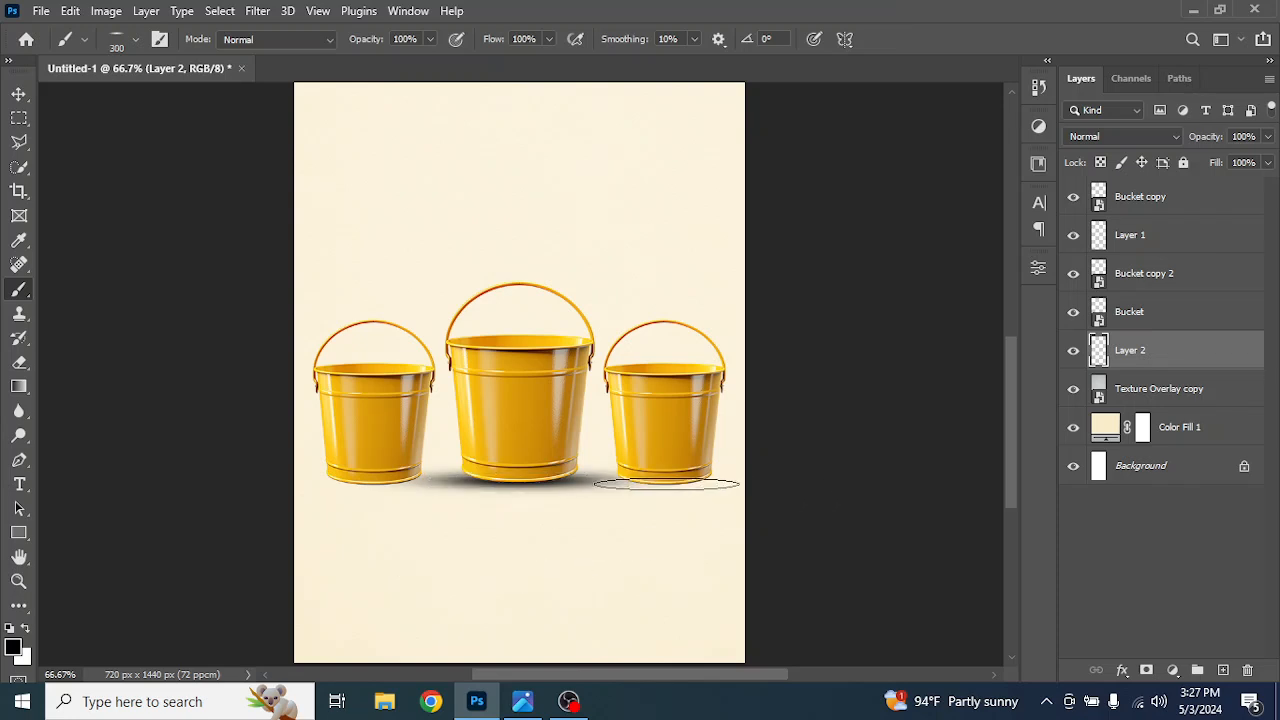
{"action": "left_click", "coordinate": [666, 484]}
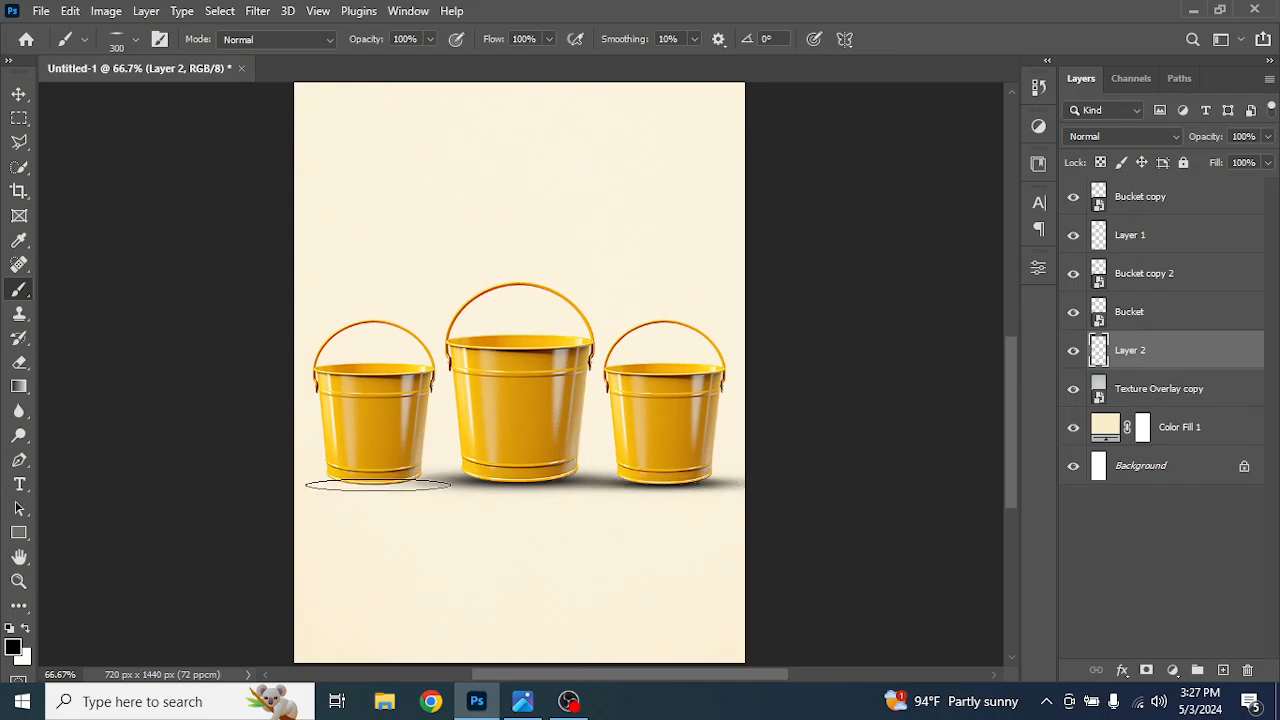
{"action": "left_click", "coordinate": [378, 482]}
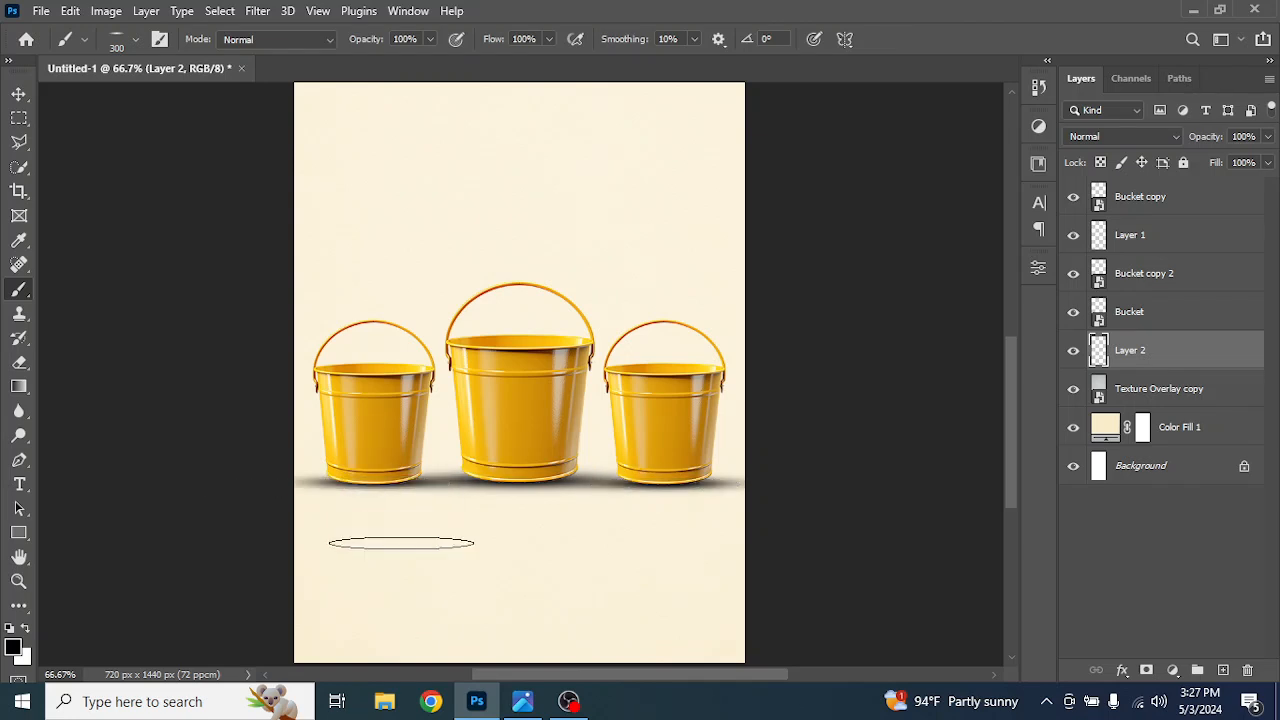
Set the shadow layer's opacity to 34% and duplicate the layer
{"action": "left_click", "coordinate": [1267, 142]}
{"action": "left_click_drag", "start_coordinate": [1267, 162], "coordinate": [1232, 162]}
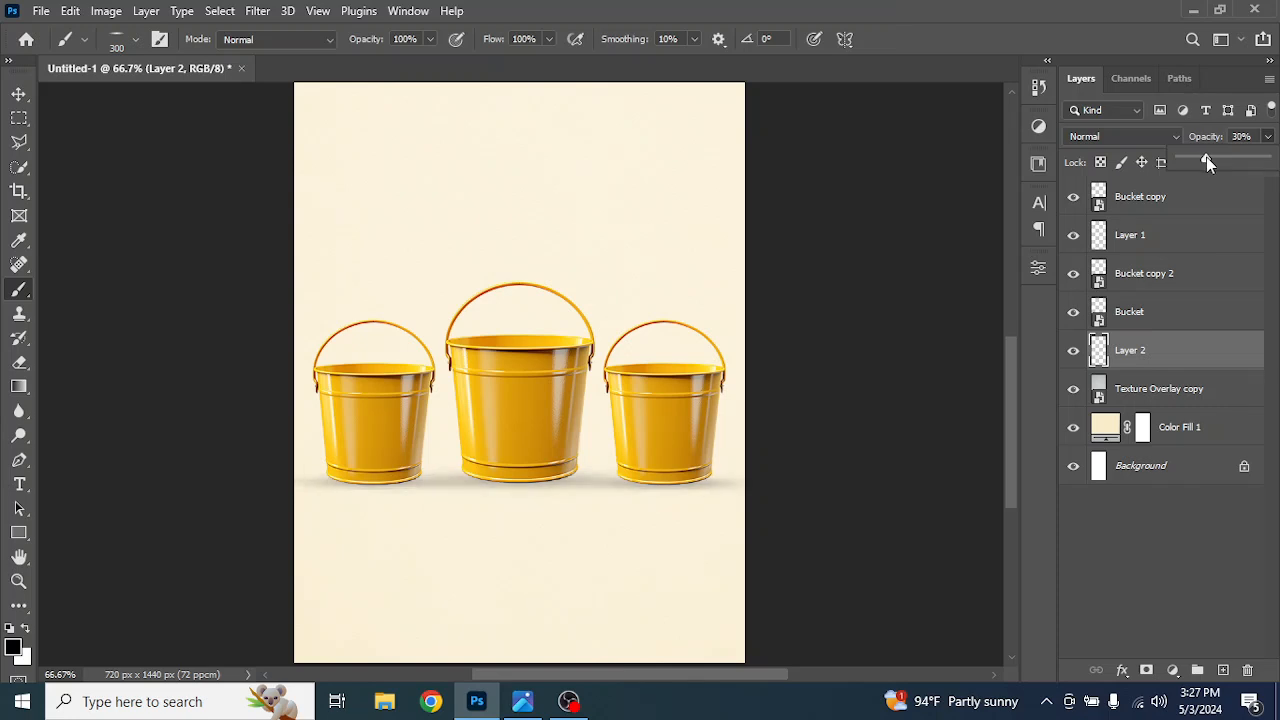
{"action": "mouse_move", "coordinate": [1206, 157]}
{"action": "left_mouse_down"}
{"action": "mouse_move", "coordinate": [1219, 159]}
{"action": "mouse_move", "coordinate": [1208, 159]}
{"action": "left_mouse_up"}
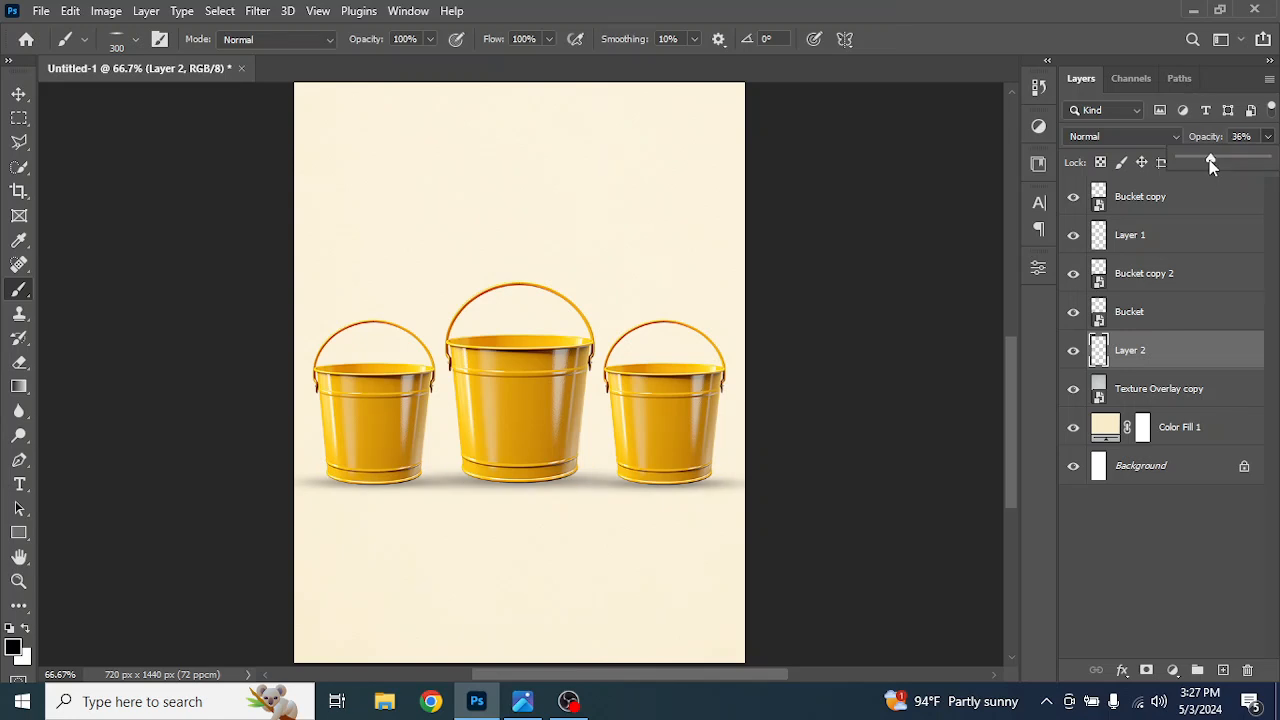
{"action": "left_click", "coordinate": [1176, 348]}
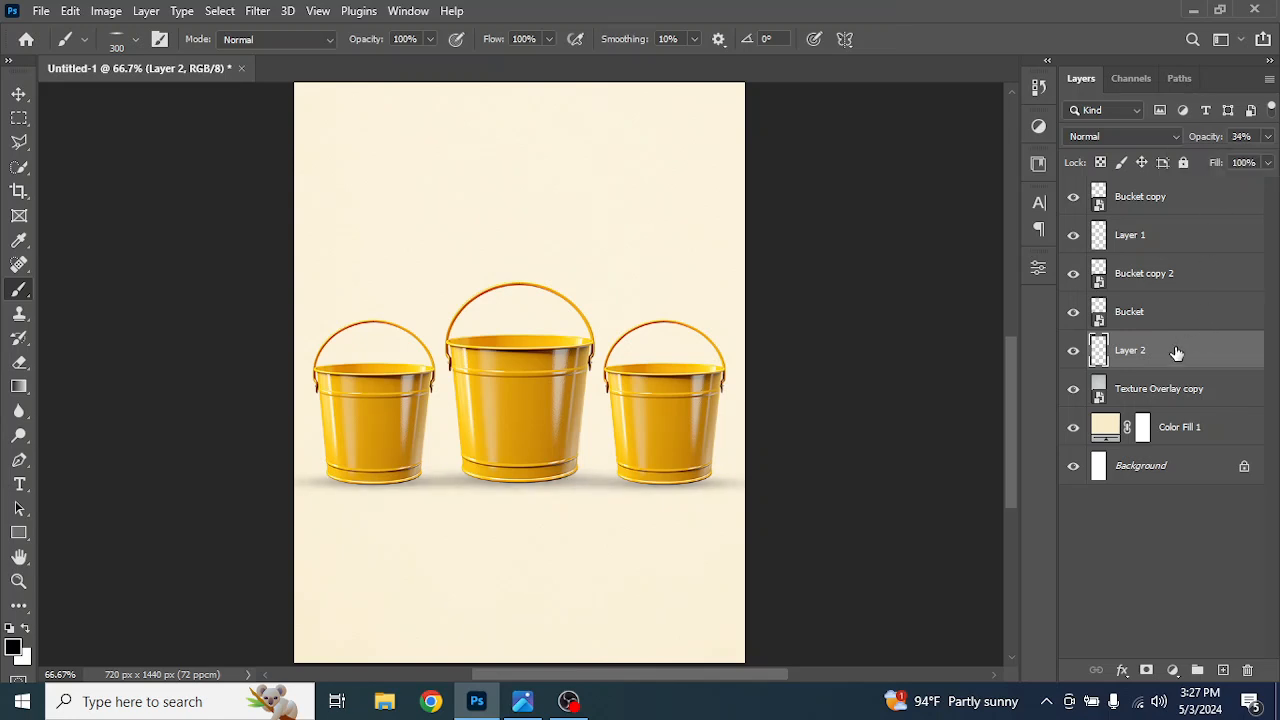
{"action": "key", "text": "ctrl+j"}
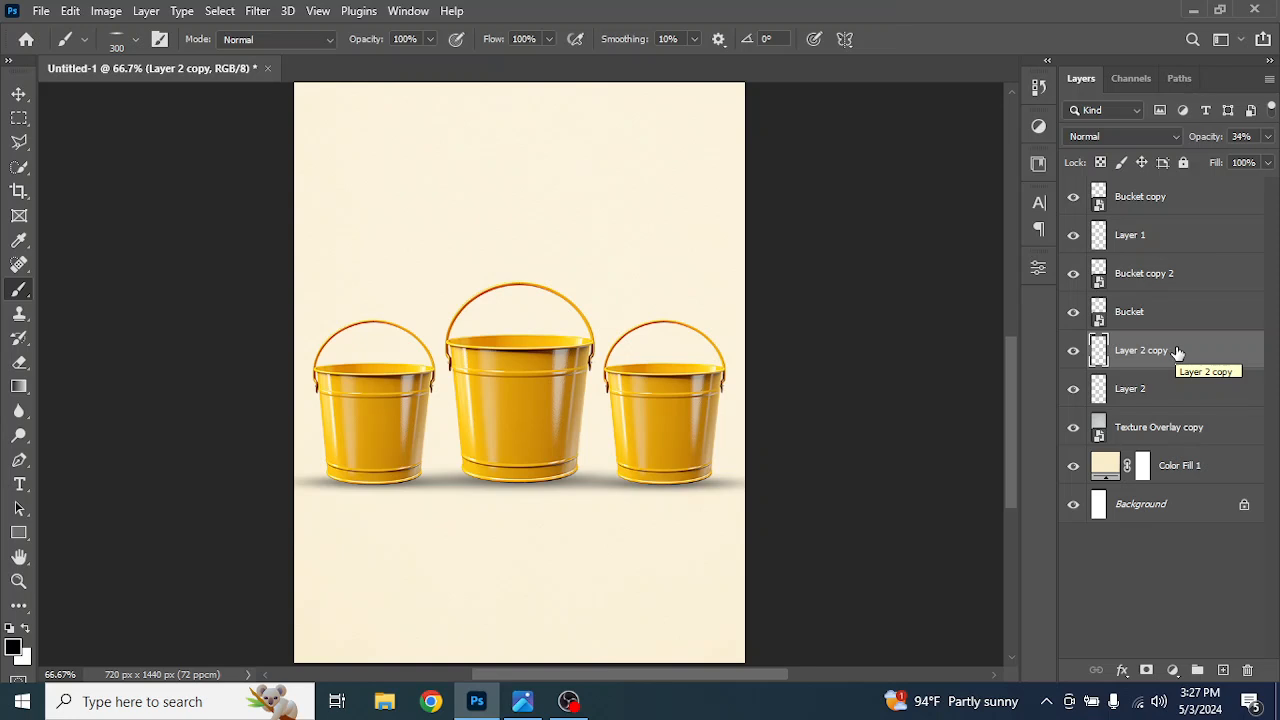
Lower the opacity of the original shadow layer, Layer 2, to 15%
{"action": "left_click", "coordinate": [1170, 396]}
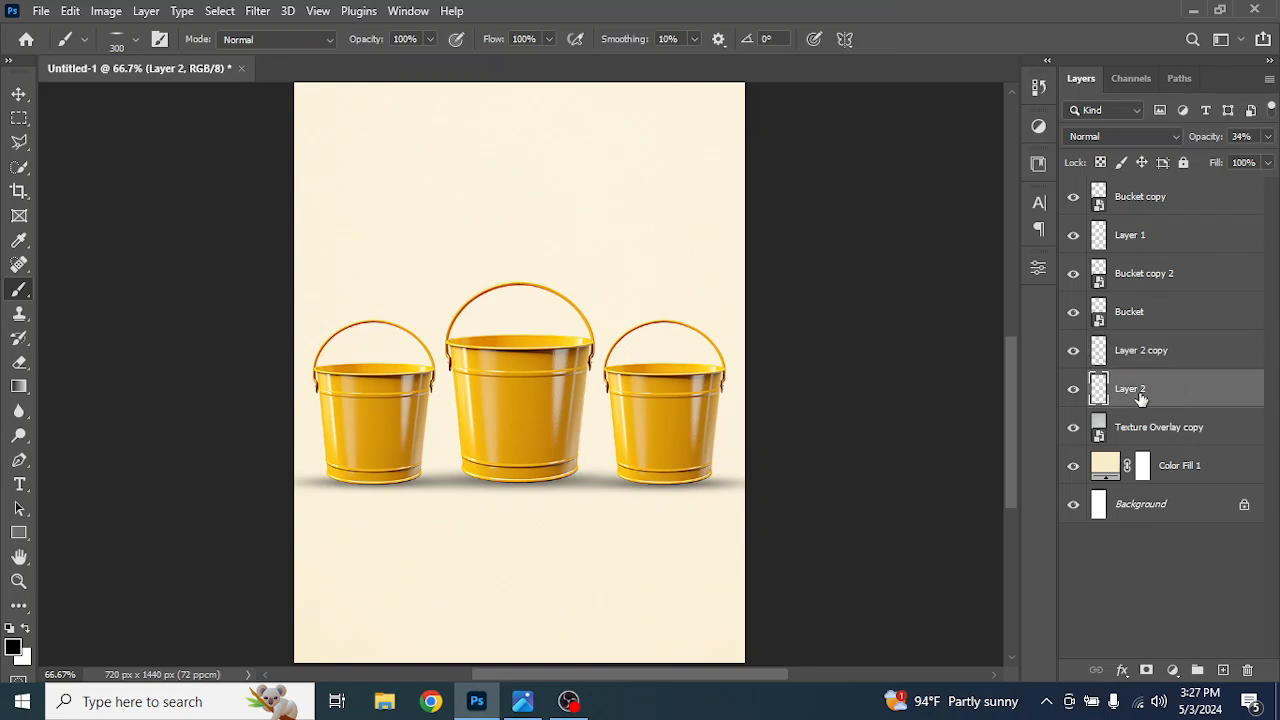
{"action": "left_click", "coordinate": [1268, 164]}
{"action": "left_click_drag", "start_coordinate": [1262, 160], "coordinate": [1193, 169]}
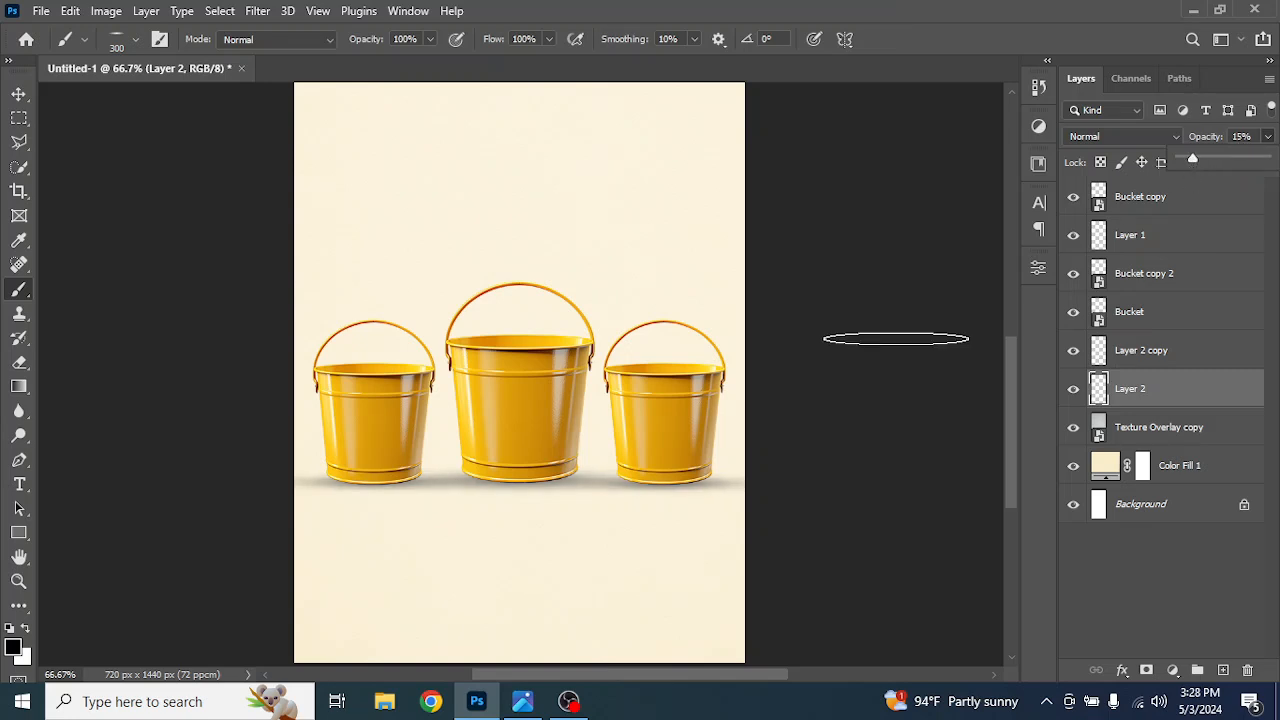
Move the Layer 2 shadow straight down by 9 px with Free Transform and apply the change
{"action": "key", "text": "ctrl+t"}
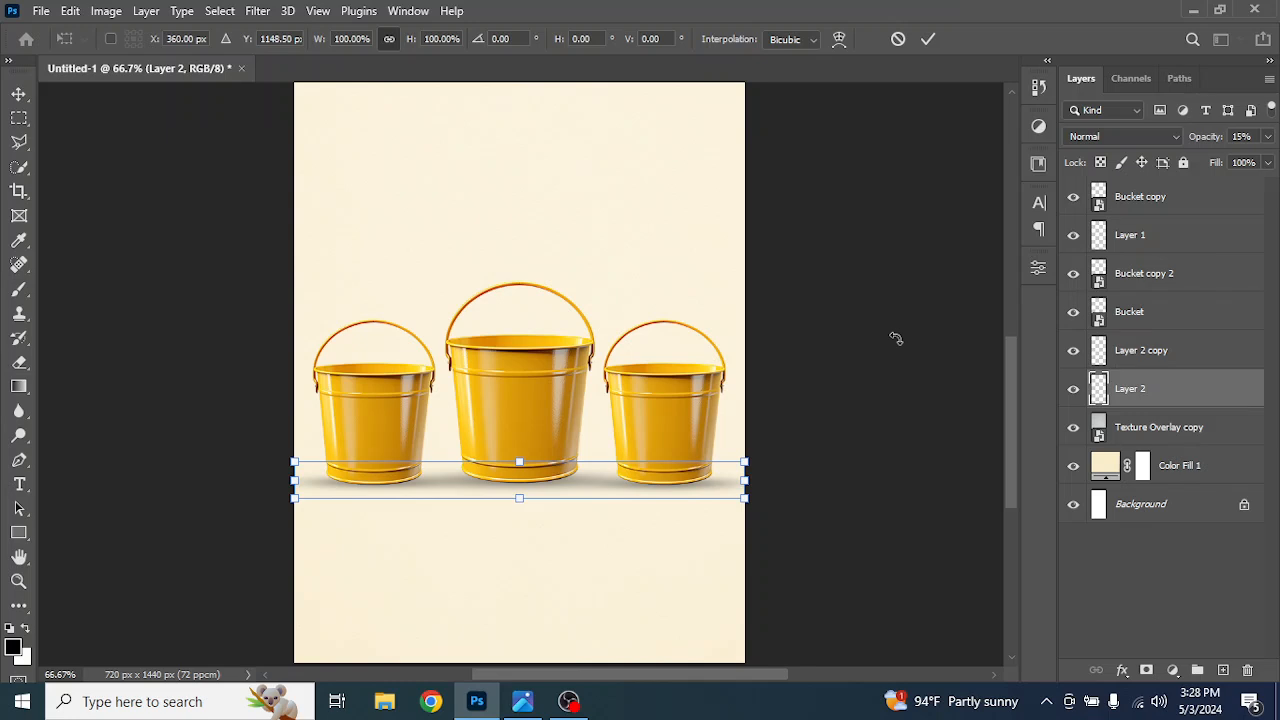
{"action": "key", "text": "Down"}
{"action": "key", "text": "Down"}
{"action": "key", "text": "Down"}
{"action": "key", "text": "Down"}
{"action": "key", "text": "Down"}
{"action": "key", "text": "Down"}
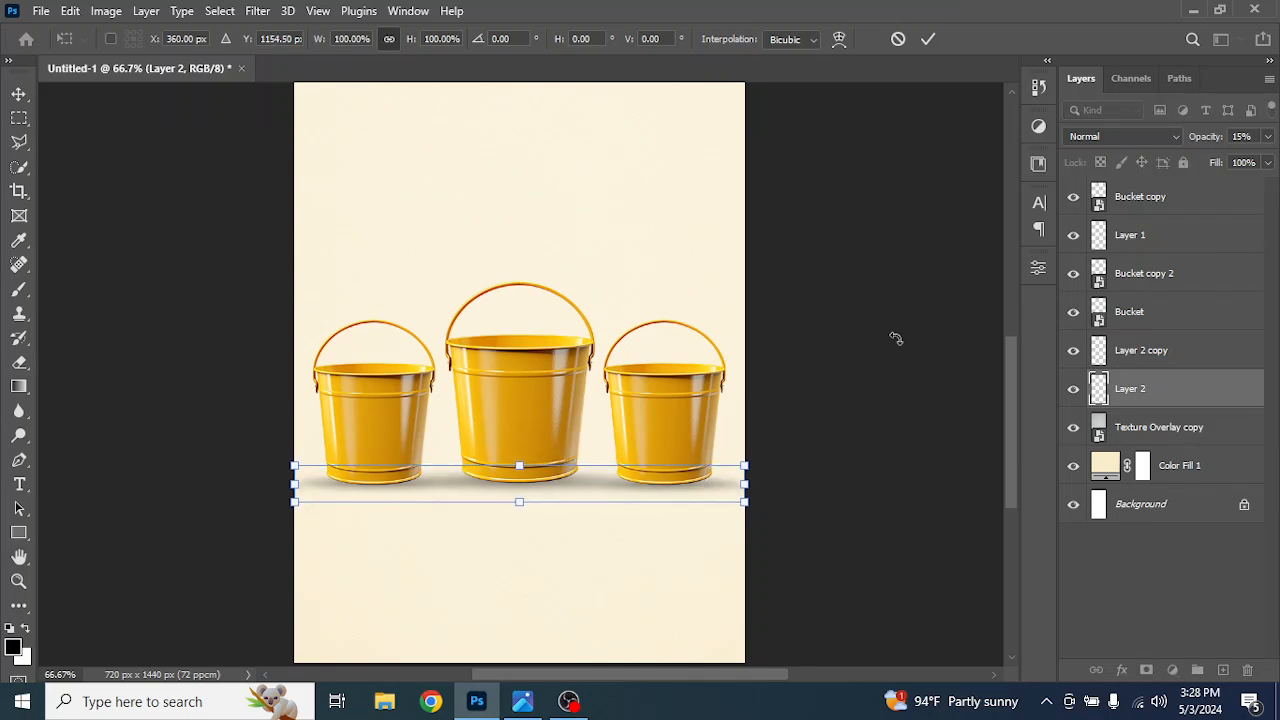
{"action": "key", "text": "Down"}
{"action": "key", "text": "Down"}
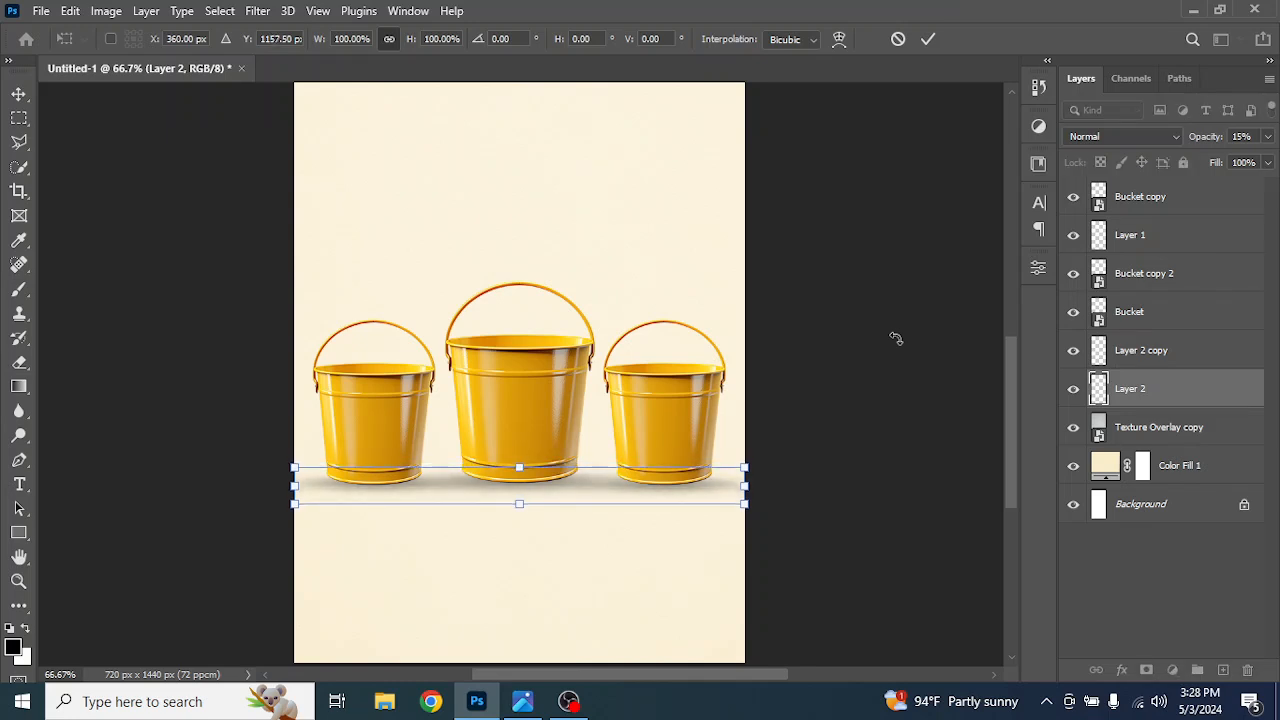
{"action": "left_click", "coordinate": [928, 39]}
{"action": "key", "text": "b"}
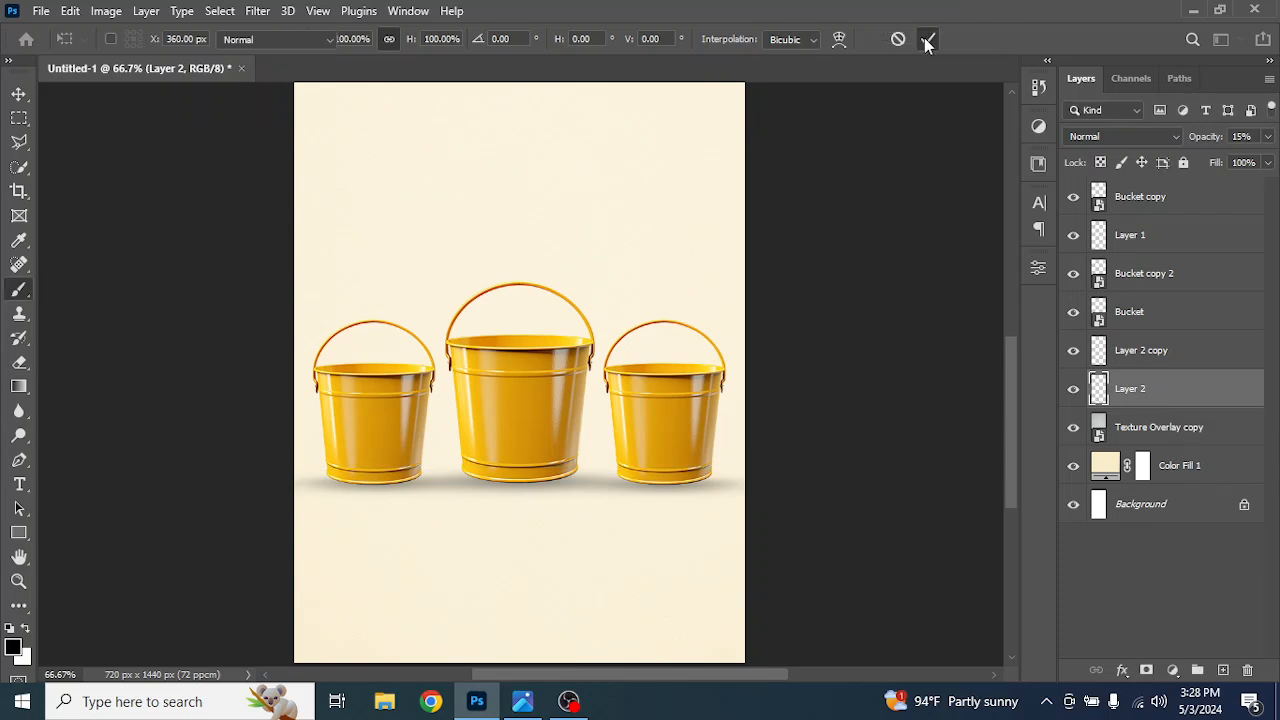
Select both shadow layers together and nudge them up by 3 px under the buckets
{"action": "left_click", "coordinate": [1180, 362], "text": "shift"}
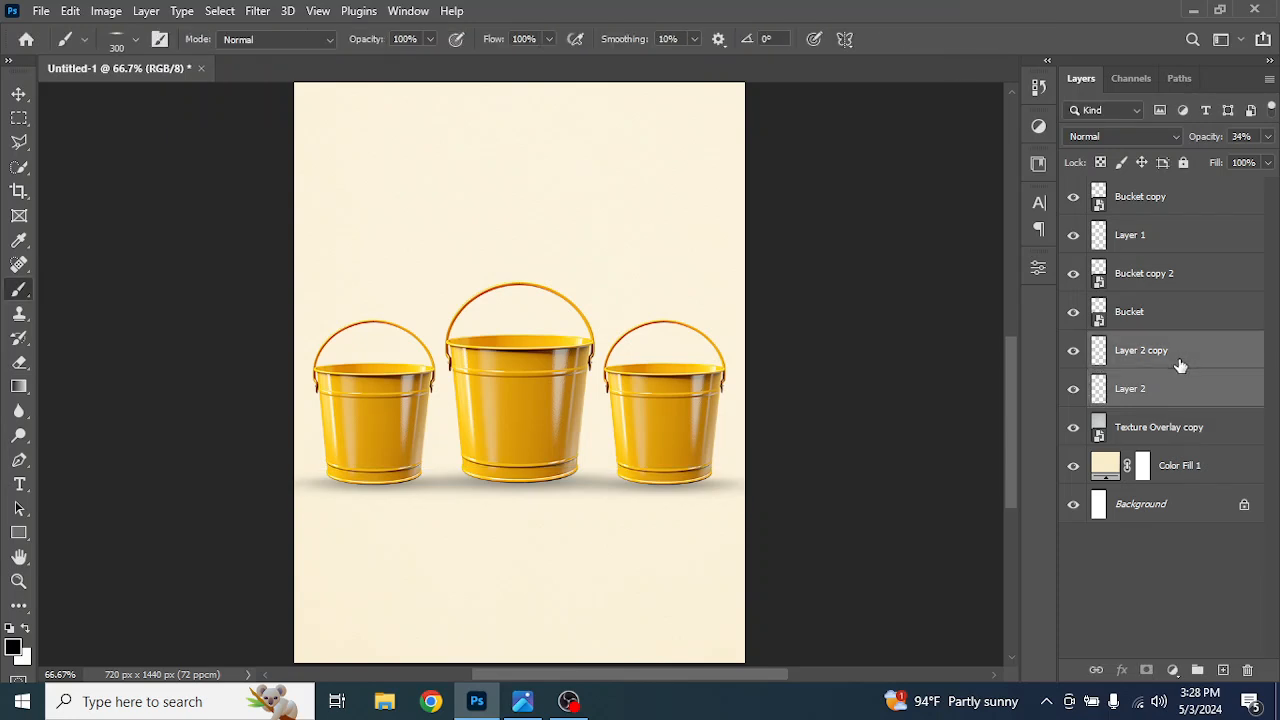
{"action": "key", "text": "ctrl+t"}
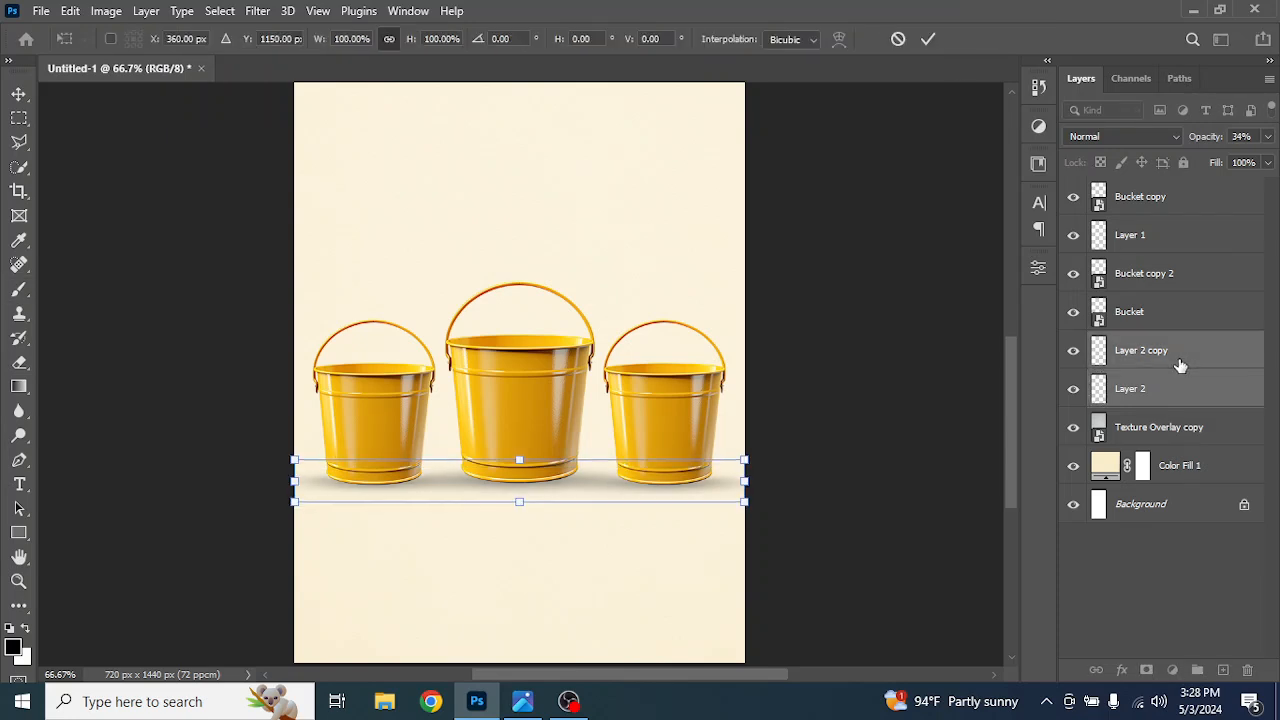
{"action": "key", "text": "Up"}
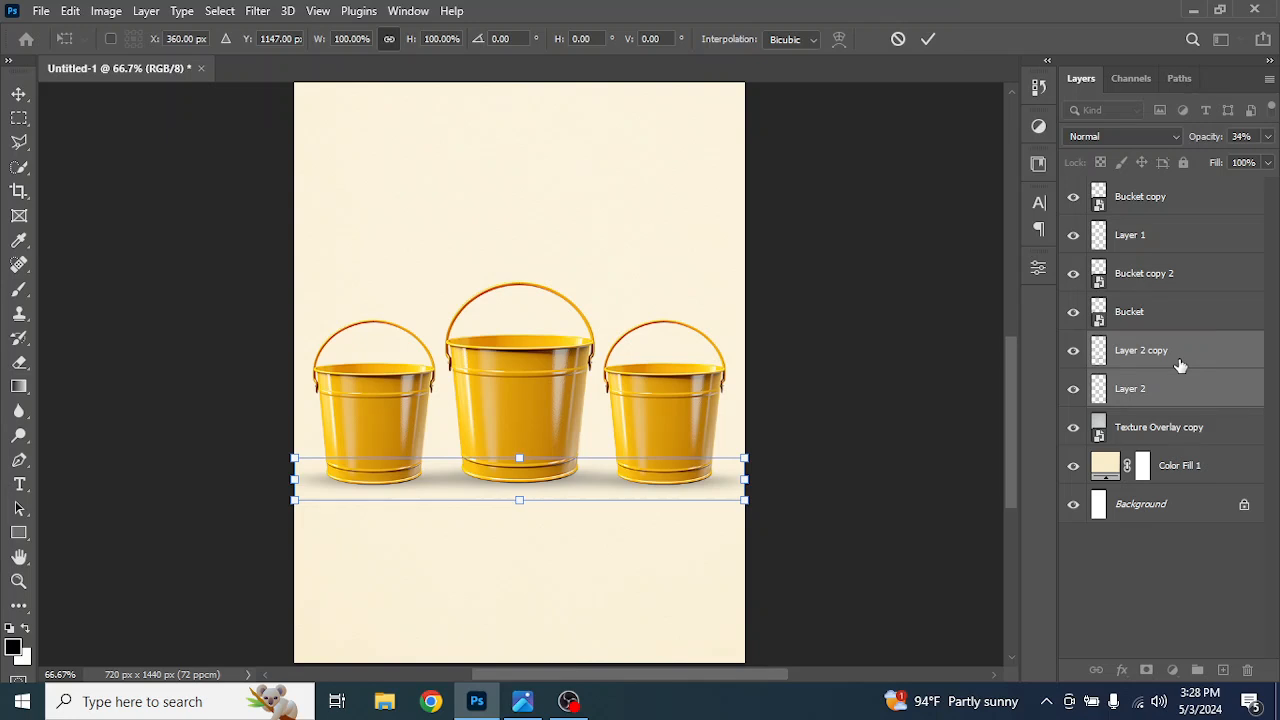
{"action": "left_click", "coordinate": [926, 39]}
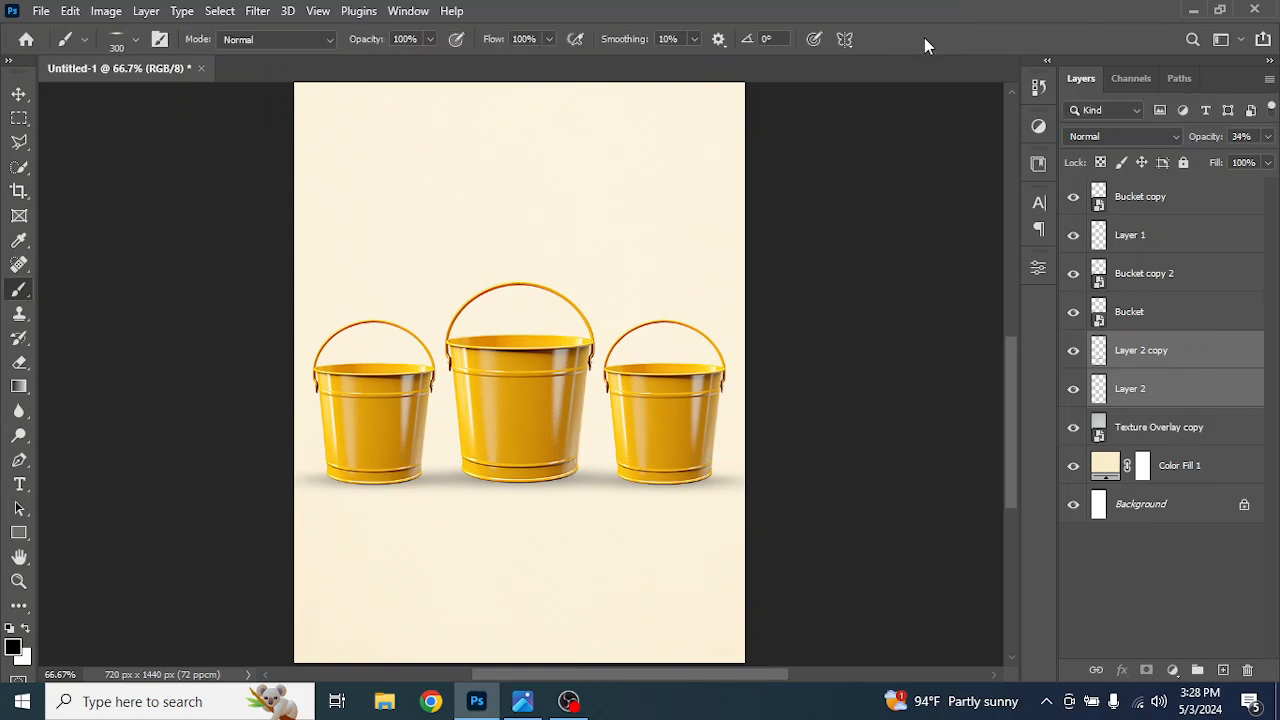
Delete the empty Layer 1 from between the bucket layers
{"action": "left_click", "coordinate": [1170, 197]}
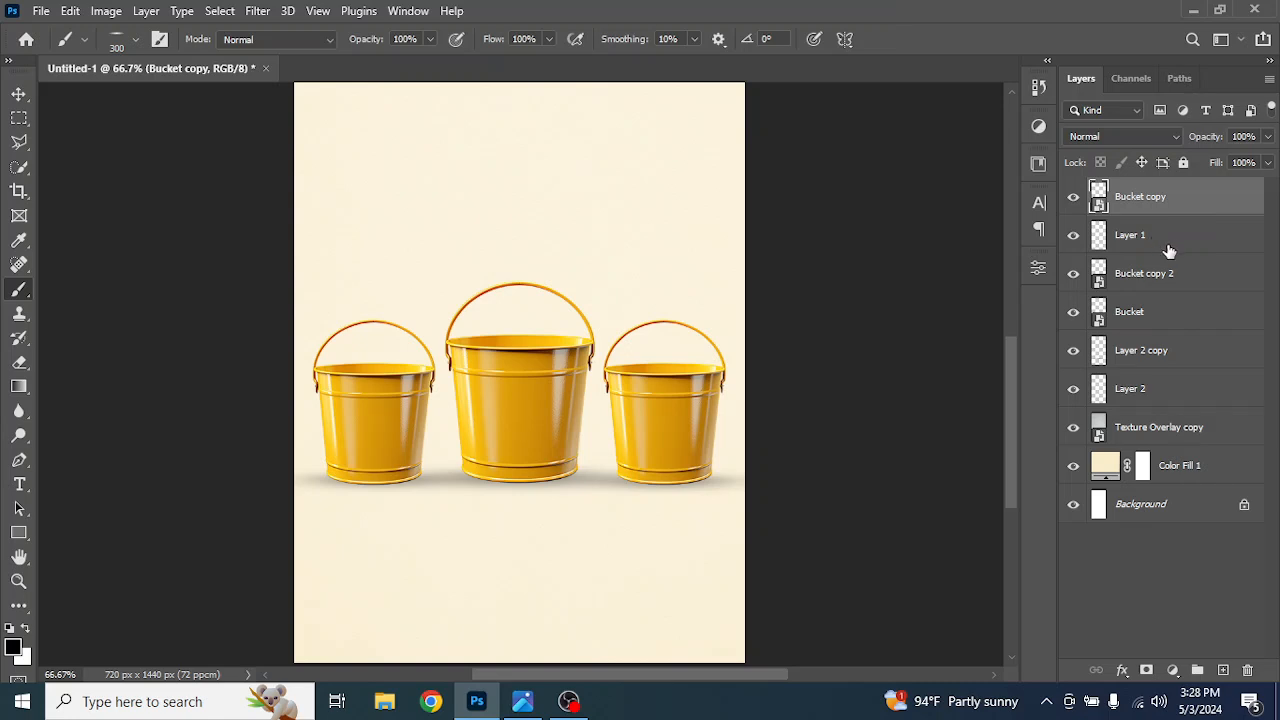
{"action": "left_click", "coordinate": [1150, 238]}
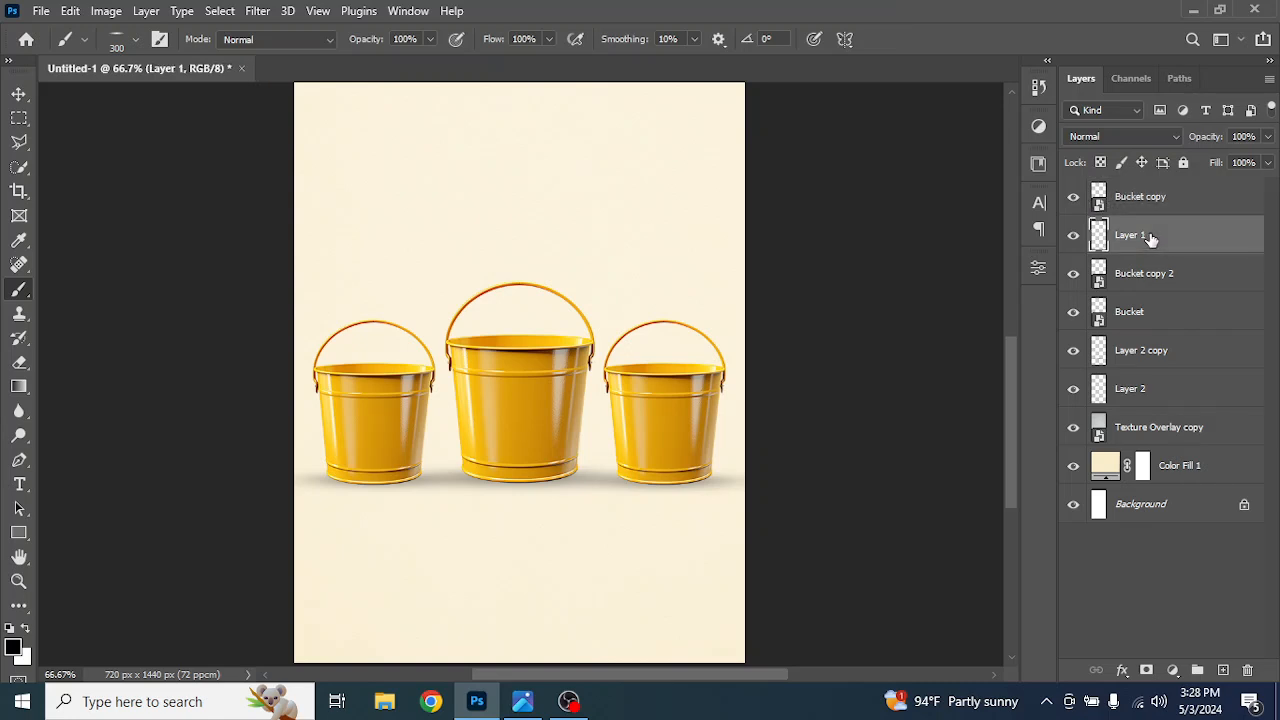
{"action": "key", "text": "Delete"}
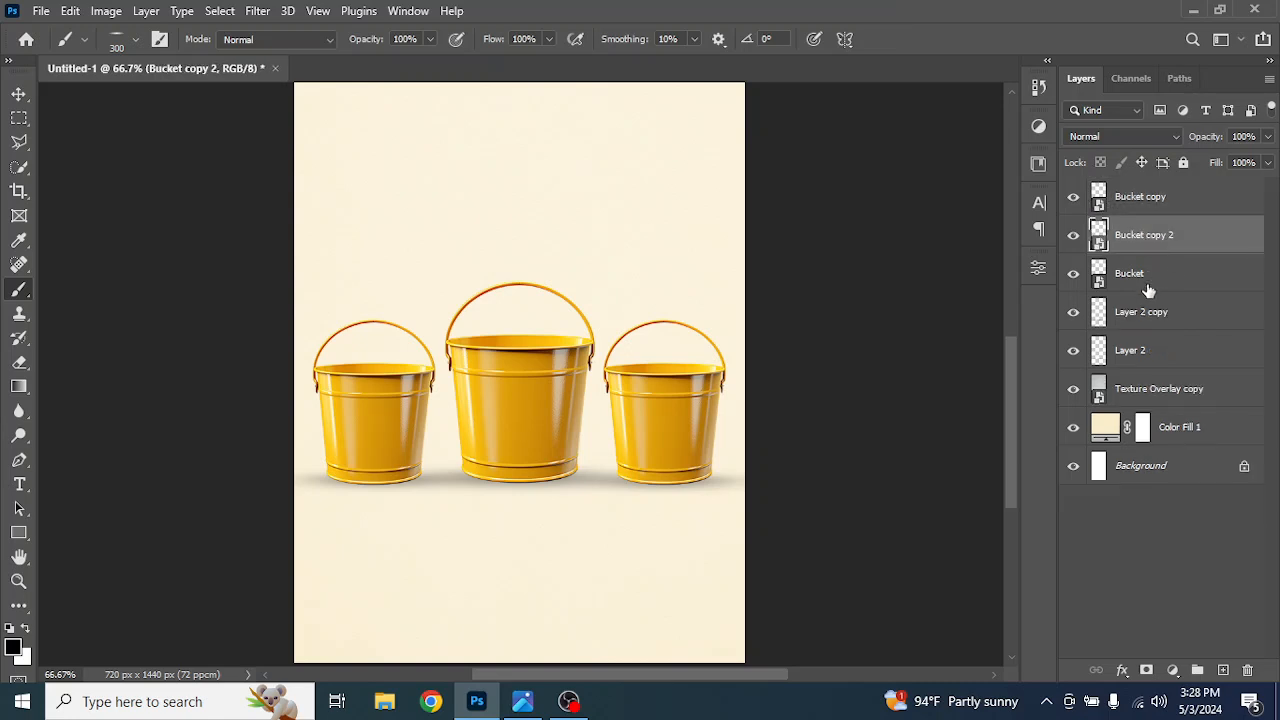
Group the three bucket layers into one layer group
{"action": "left_click", "coordinate": [1145, 271], "text": "ctrl"}
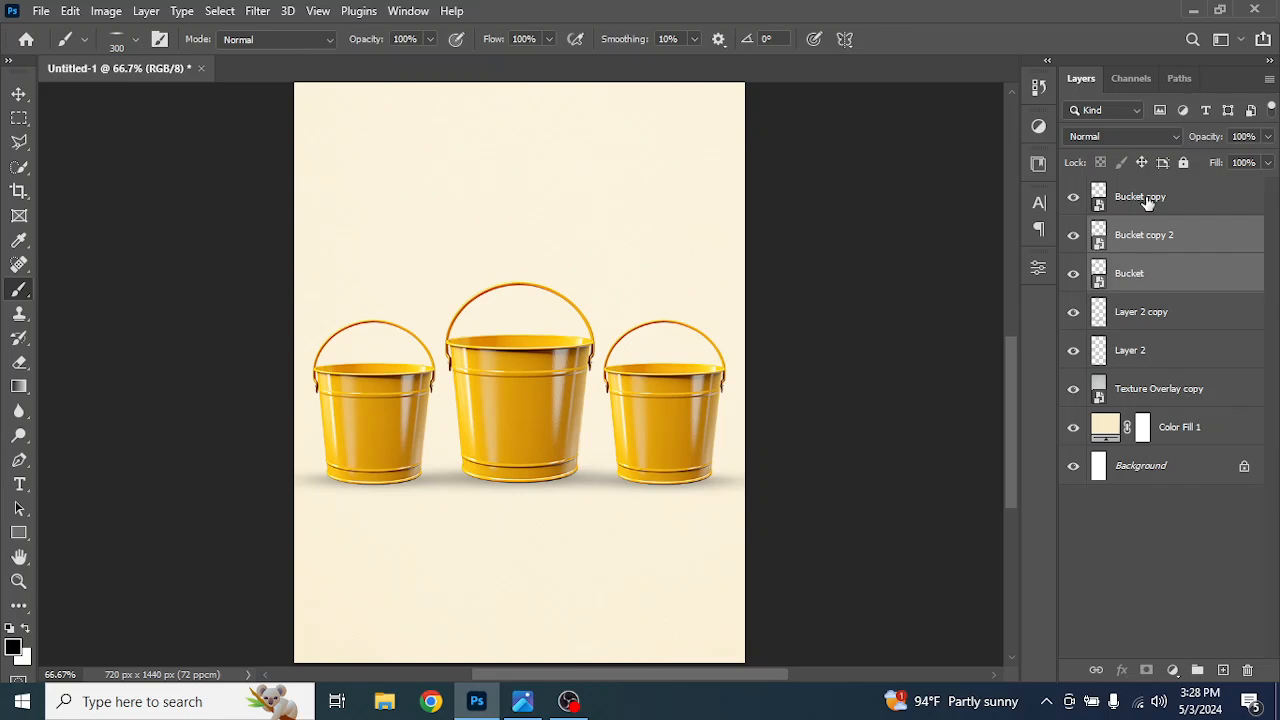
{"action": "left_click", "coordinate": [1146, 199], "text": "ctrl"}
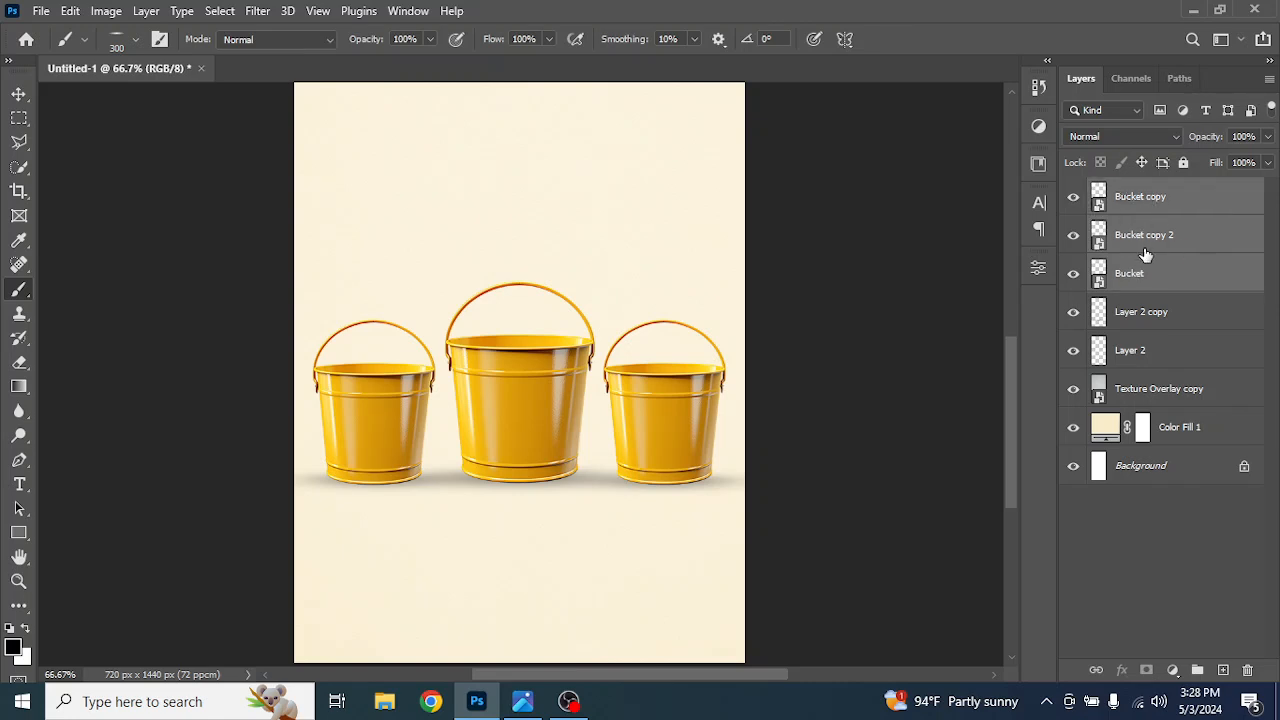
{"action": "key", "text": "ctrl+g"}
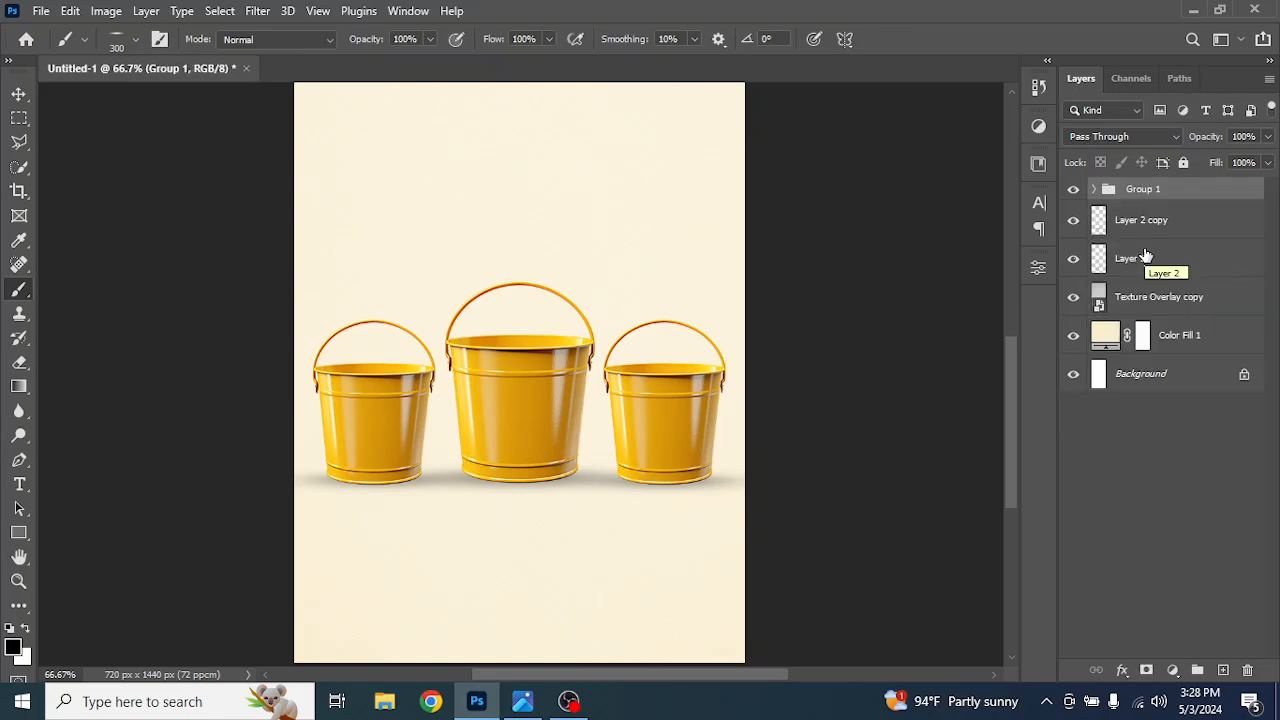
Add a Levels adjustment clipped to the bucket group, with white output level 198 and midtones 0.66
{"action": "left_click", "coordinate": [1172, 670]}
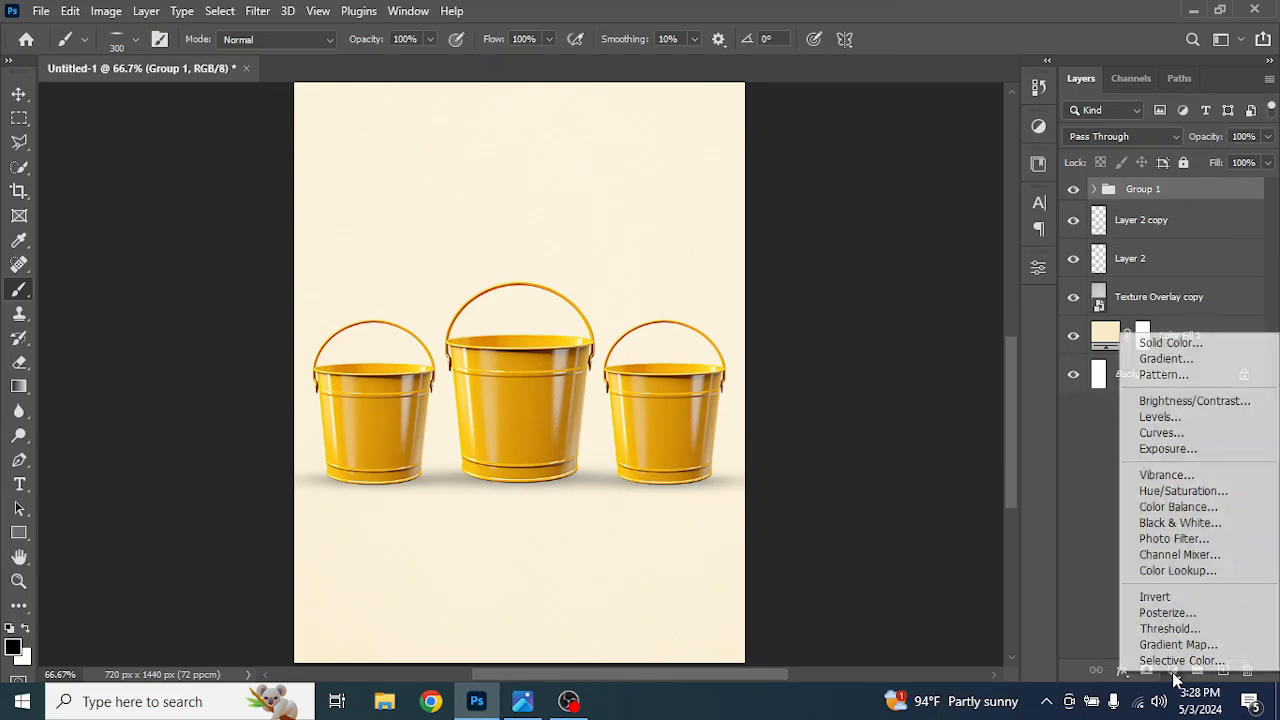
{"action": "left_click", "coordinate": [1172, 420]}
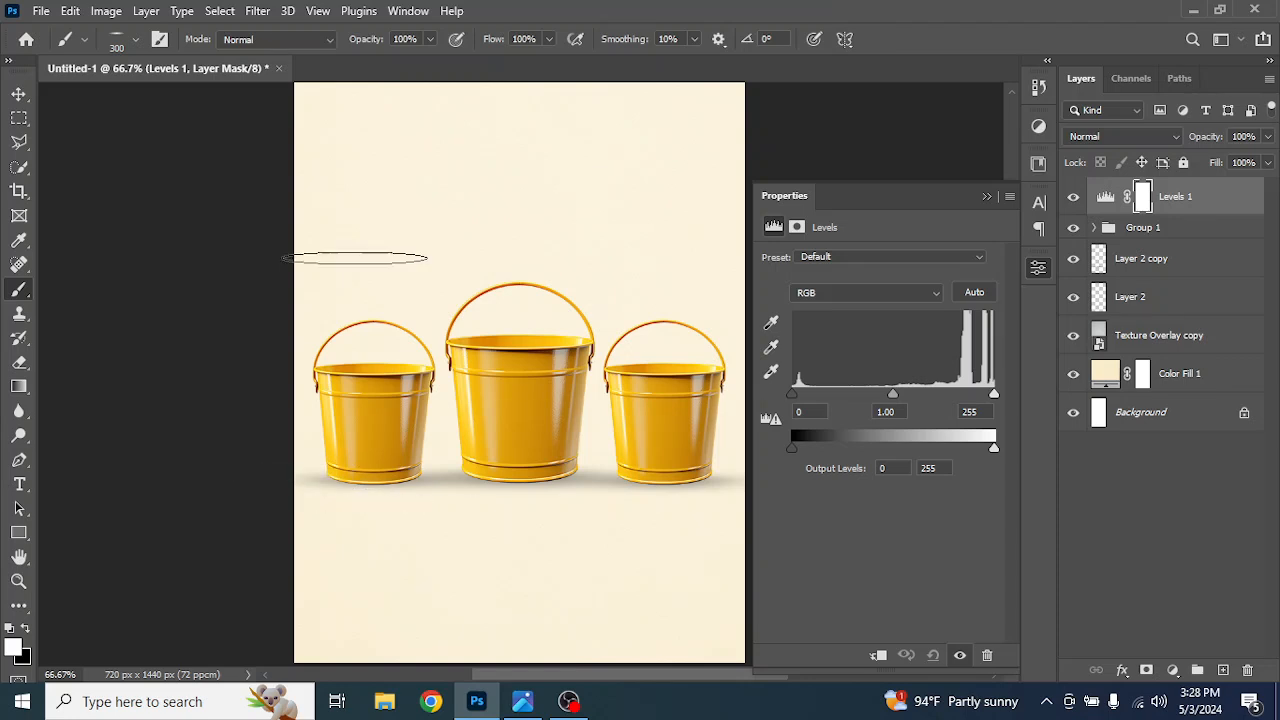
{"action": "left_click", "coordinate": [20, 96]}
{"action": "left_click_drag", "start_coordinate": [988, 448], "coordinate": [963, 448]}
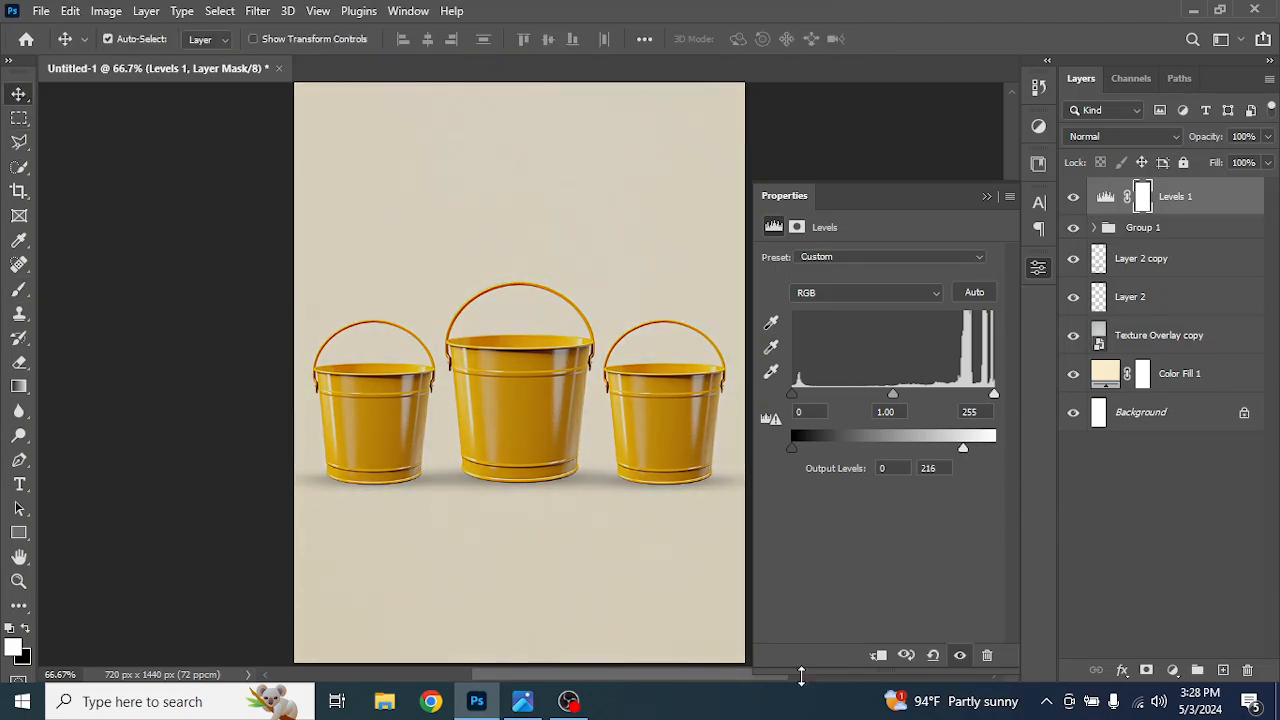
{"action": "left_click", "coordinate": [880, 655]}
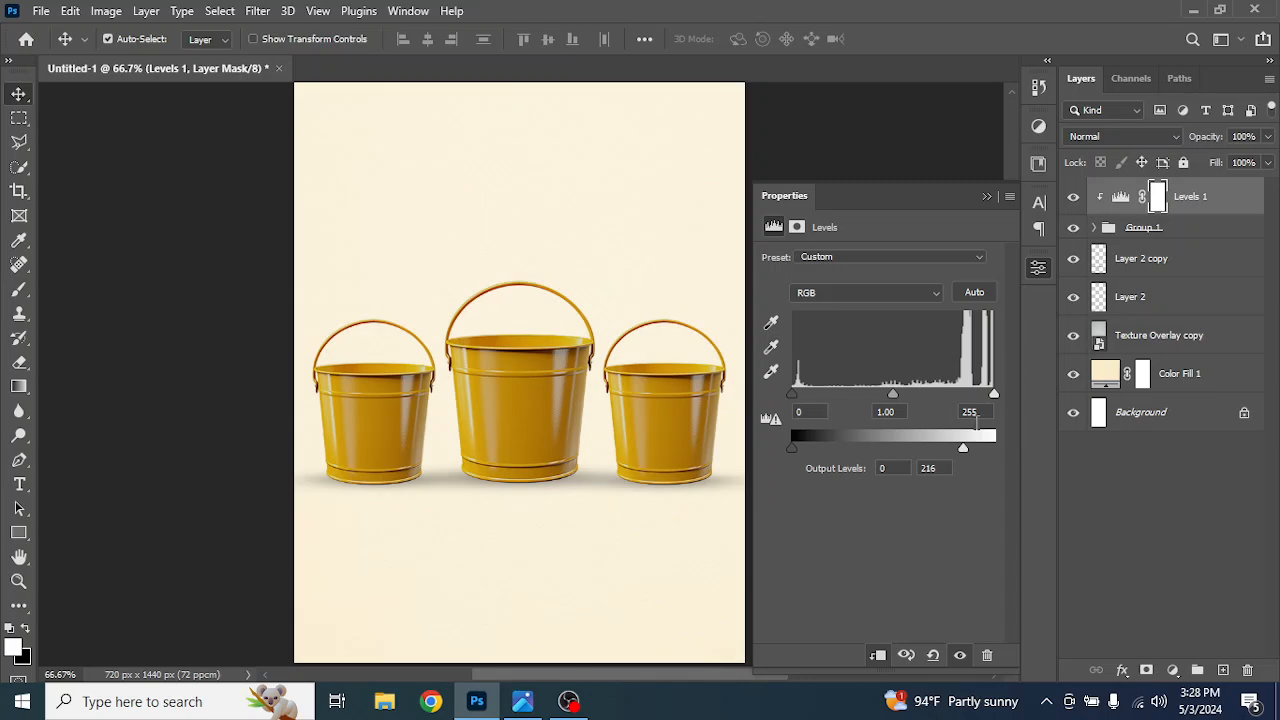
{"action": "left_click_drag", "start_coordinate": [964, 448], "coordinate": [949, 450]}
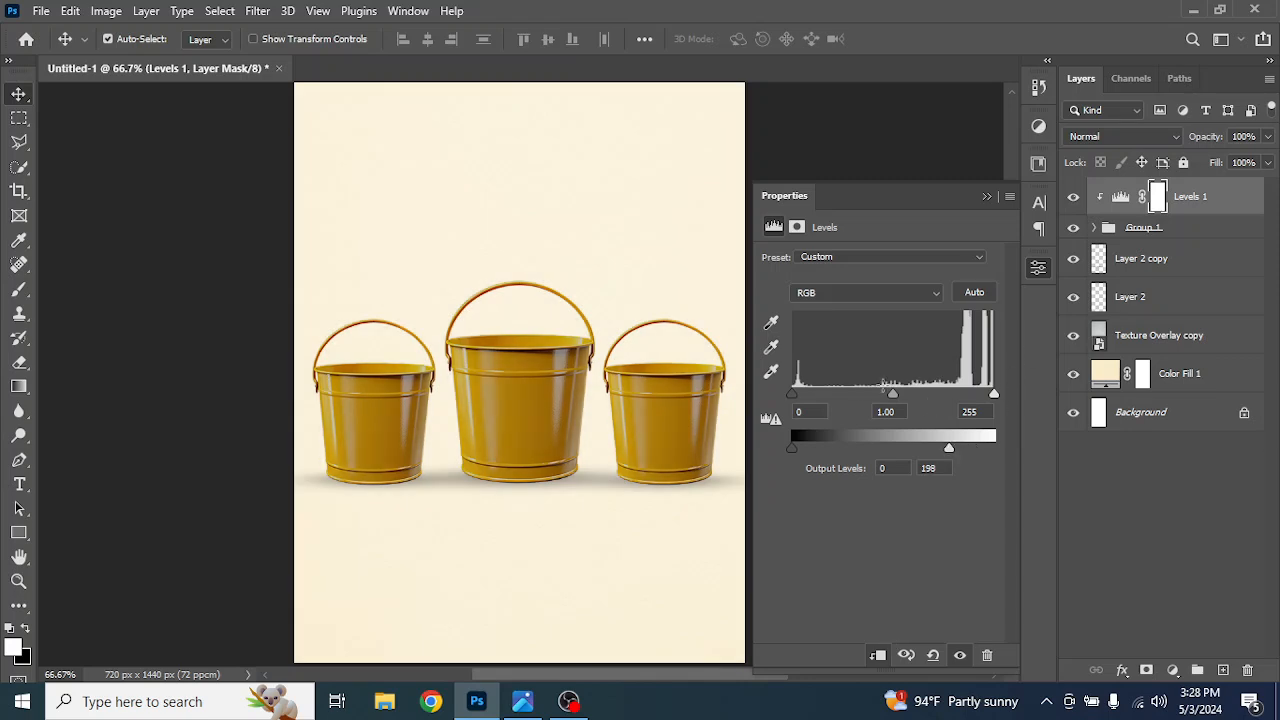
{"action": "left_click_drag", "start_coordinate": [893, 394], "coordinate": [921, 397]}
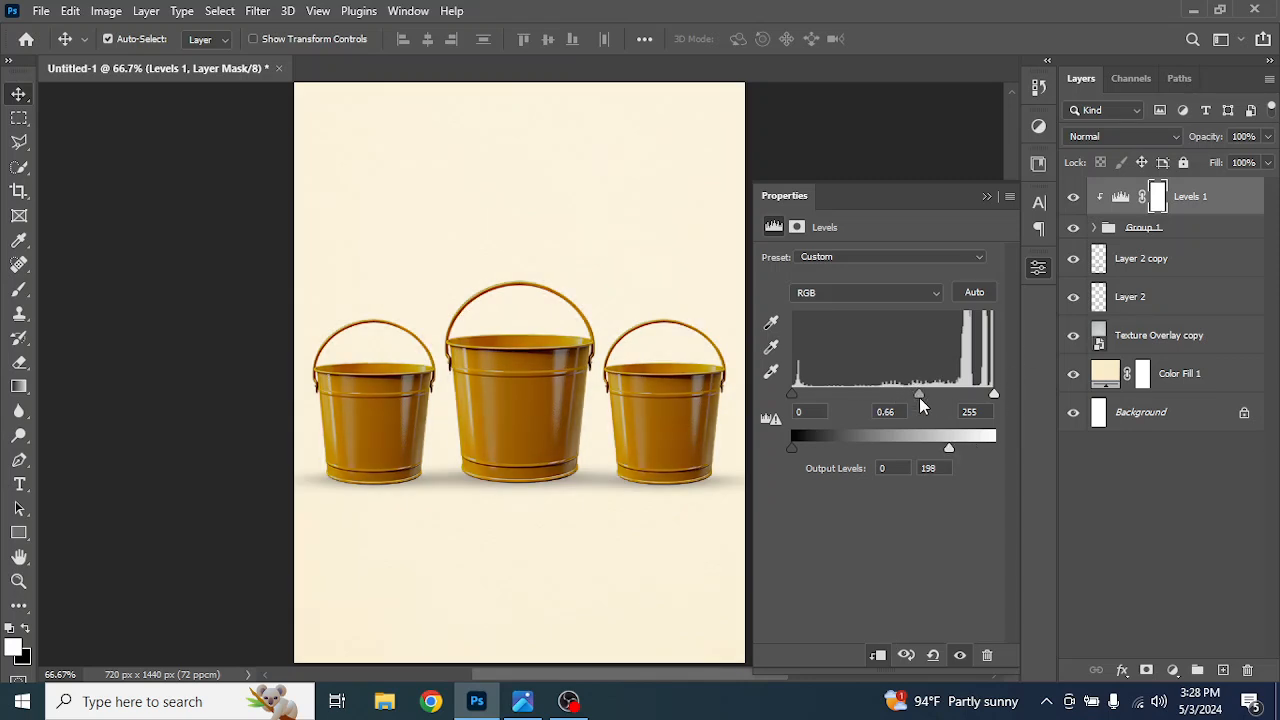
{"action": "left_click", "coordinate": [1038, 267]}
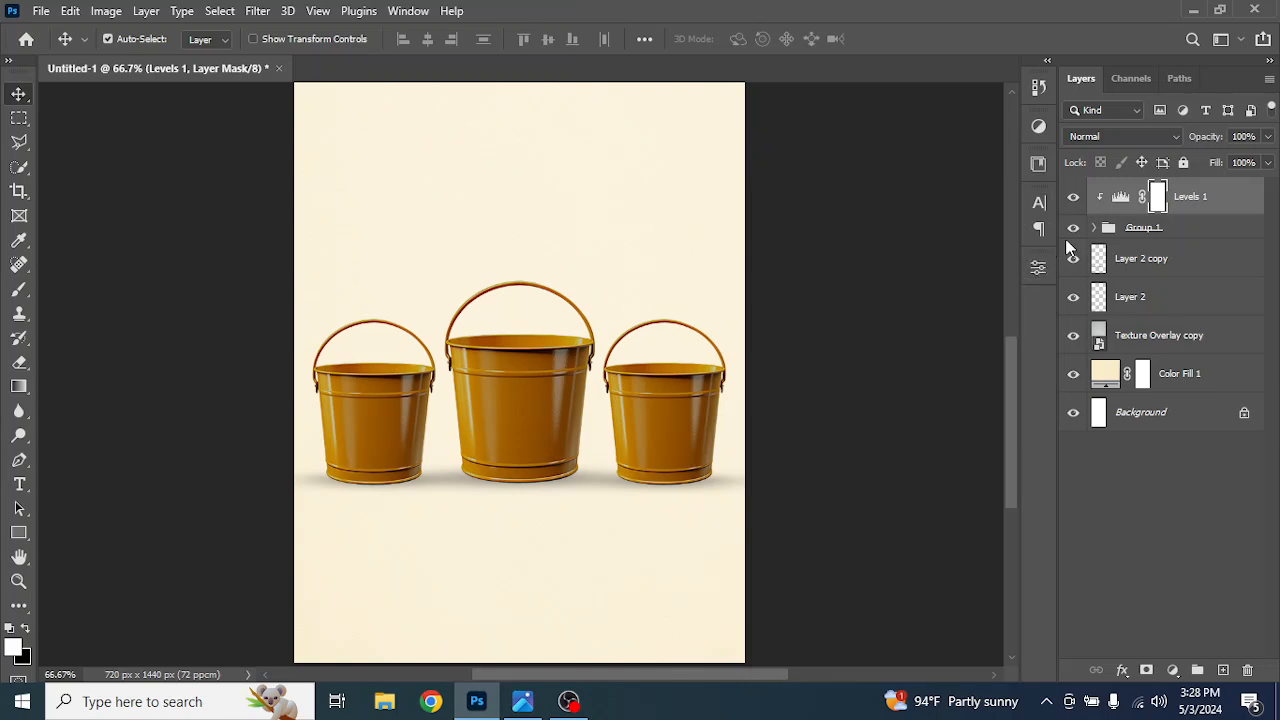
Invert the Levels adjustment's layer mask to solid black
{"action": "left_click", "coordinate": [1038, 275]}
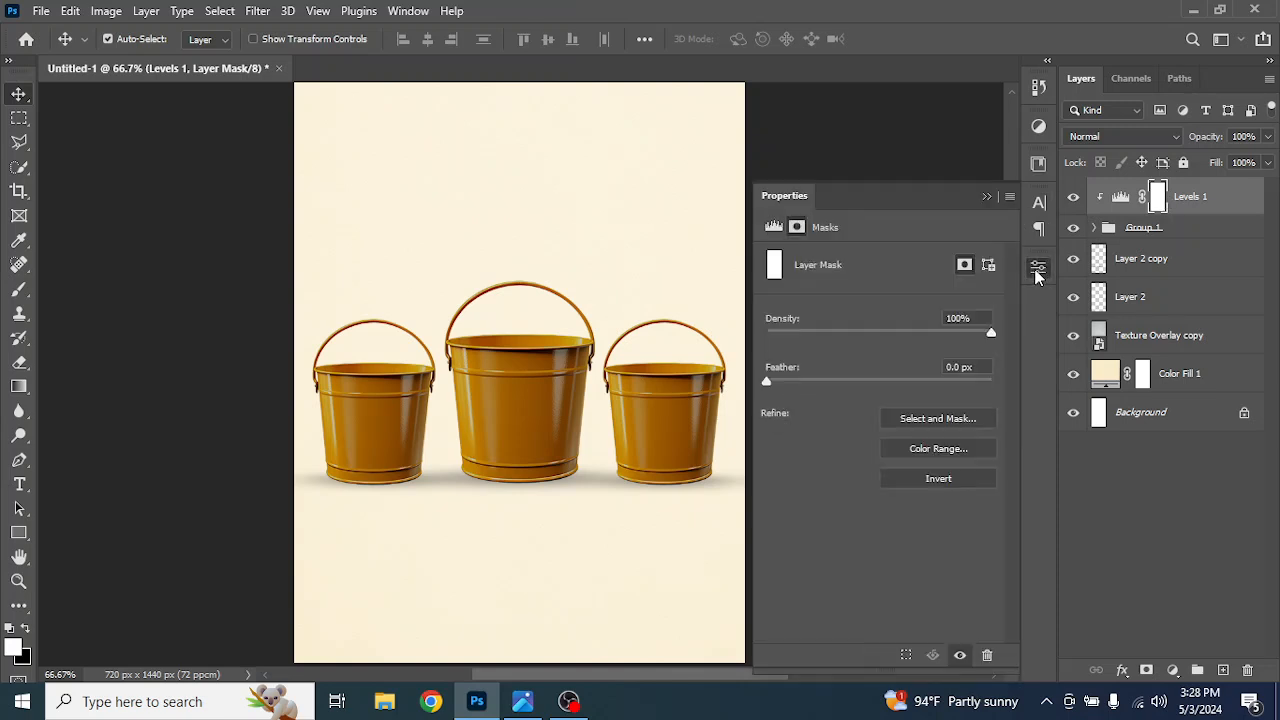
{"action": "left_click", "coordinate": [944, 480]}
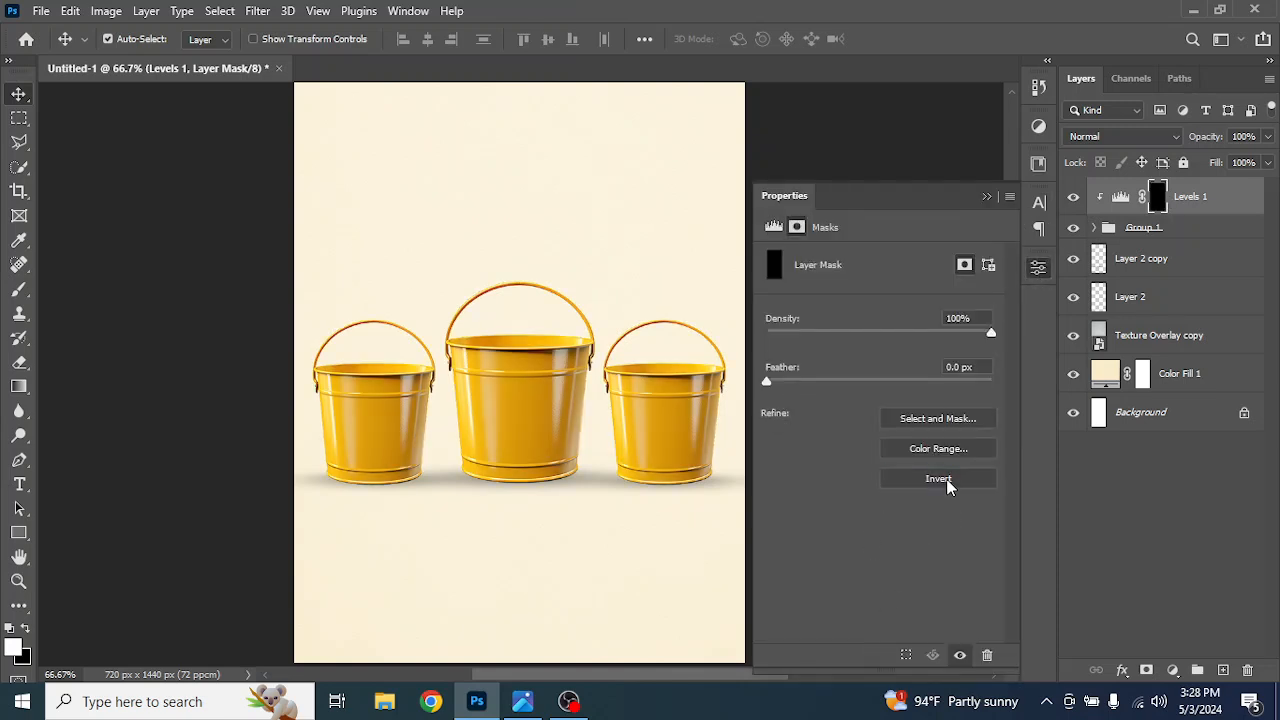
{"action": "left_click", "coordinate": [986, 197]}
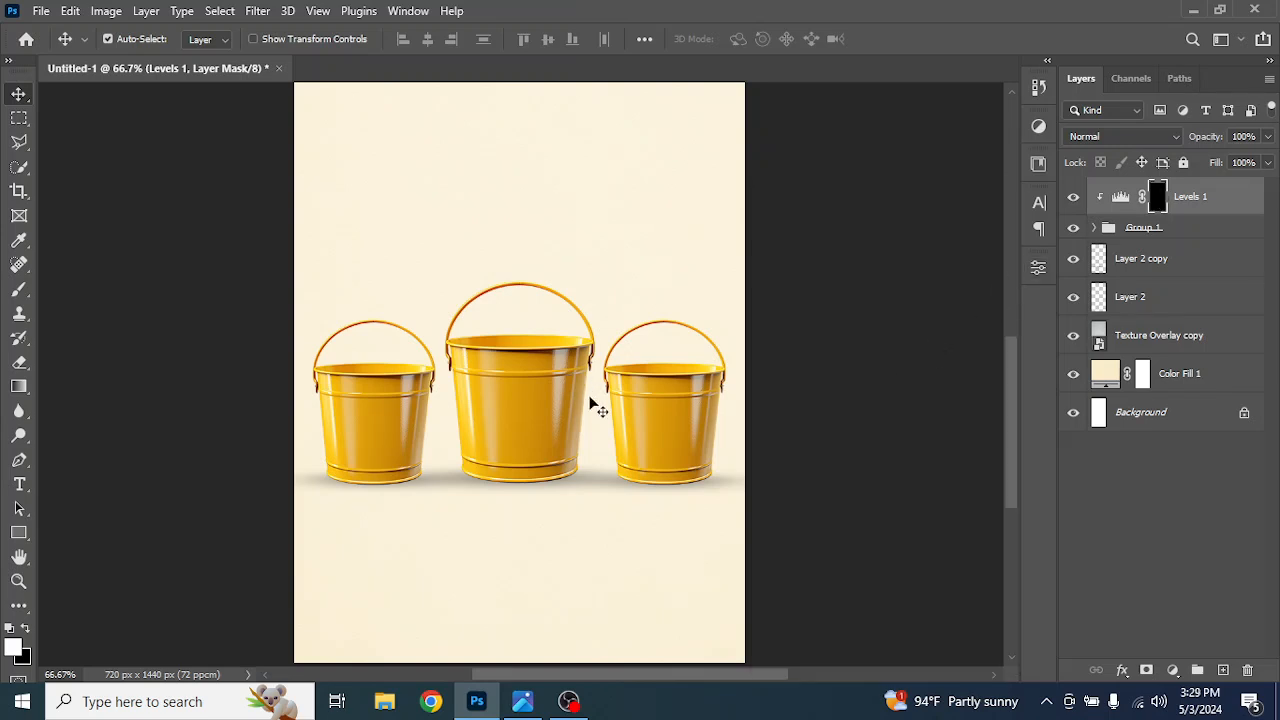
Choose the Soft Round brush with its round tip, set Flow to 9%, and reduce the size to 175 px
{"action": "key", "text": "b"}
{"action": "right_click", "coordinate": [682, 435]}
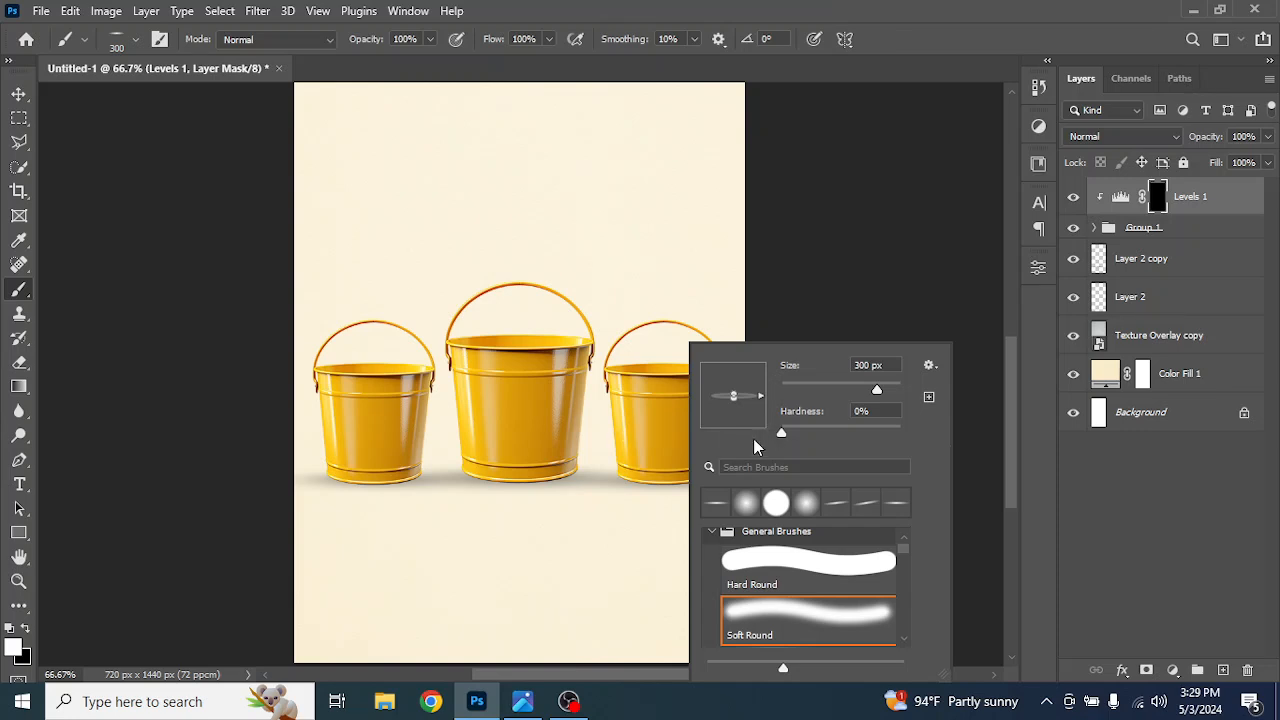
{"action": "left_click", "coordinate": [752, 615]}
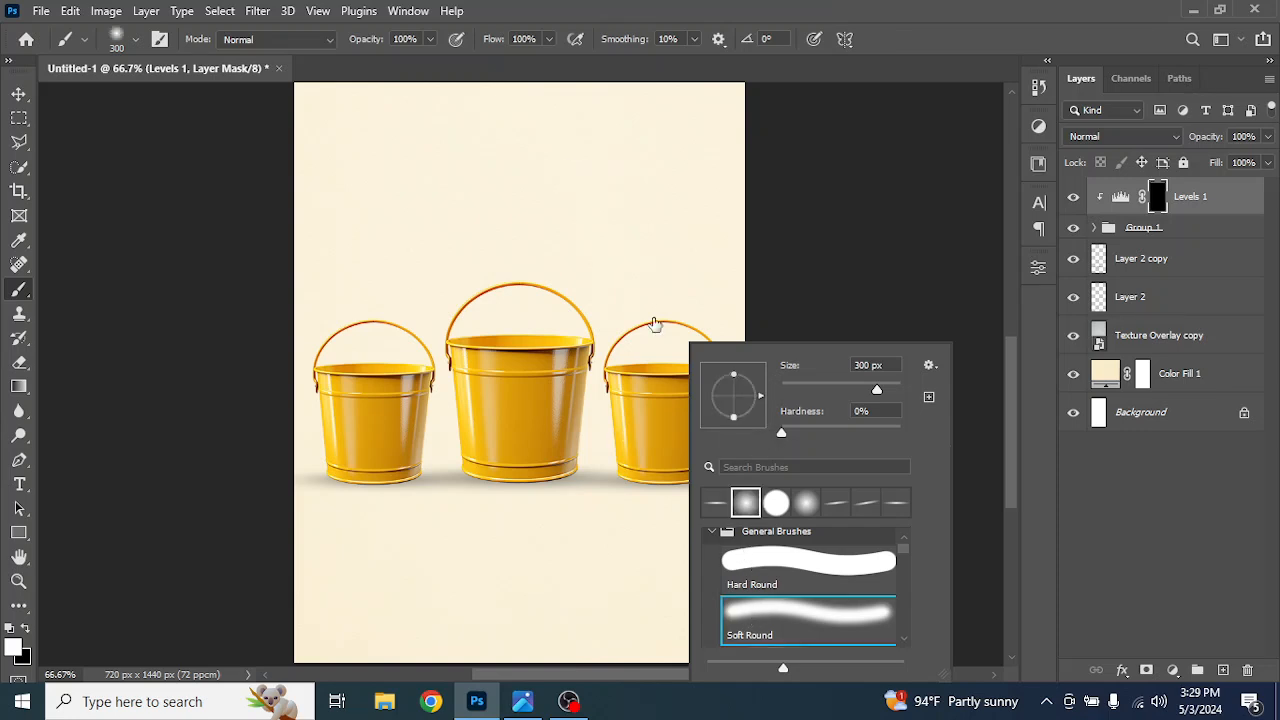
{"action": "left_click", "coordinate": [560, 33]}
{"action": "left_click", "coordinate": [549, 39]}
{"action": "left_click_drag", "start_coordinate": [553, 60], "coordinate": [472, 63]}
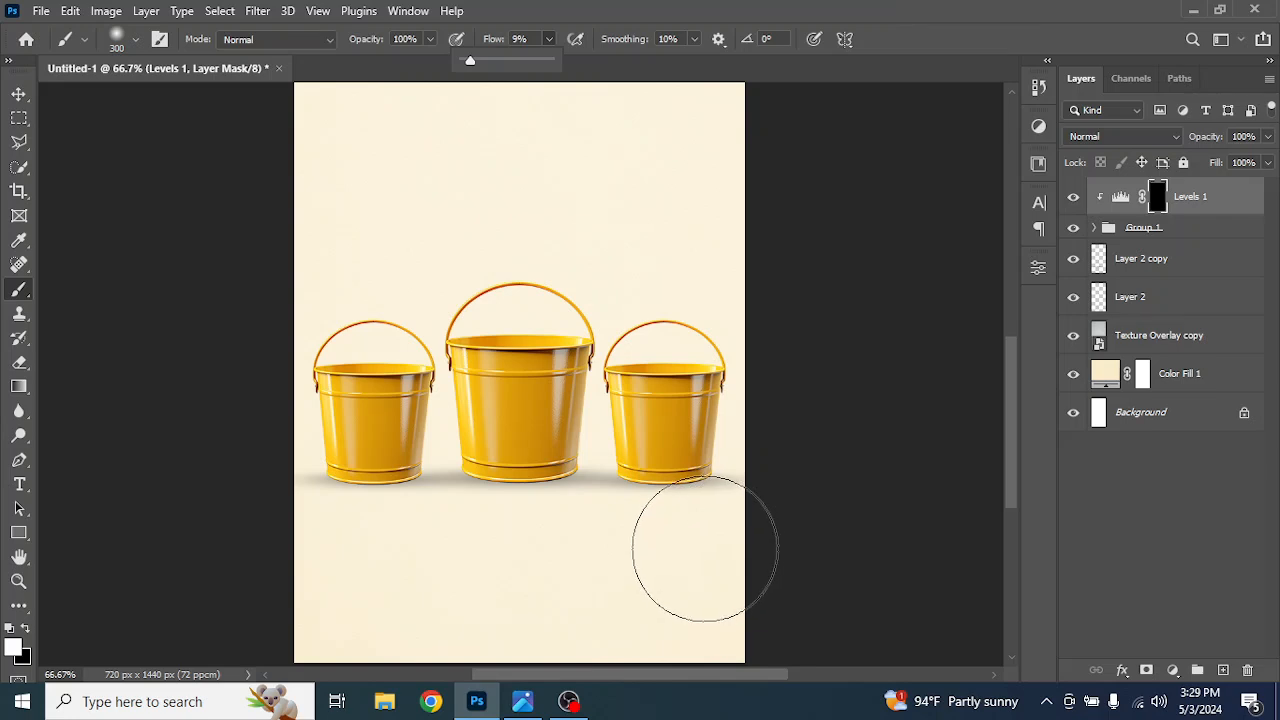
{"action": "key", "text": "bracketleft"}
{"action": "key", "text": "bracketleft"}
{"action": "key", "text": "bracketleft"}
{"action": "key", "text": "bracketleft"}
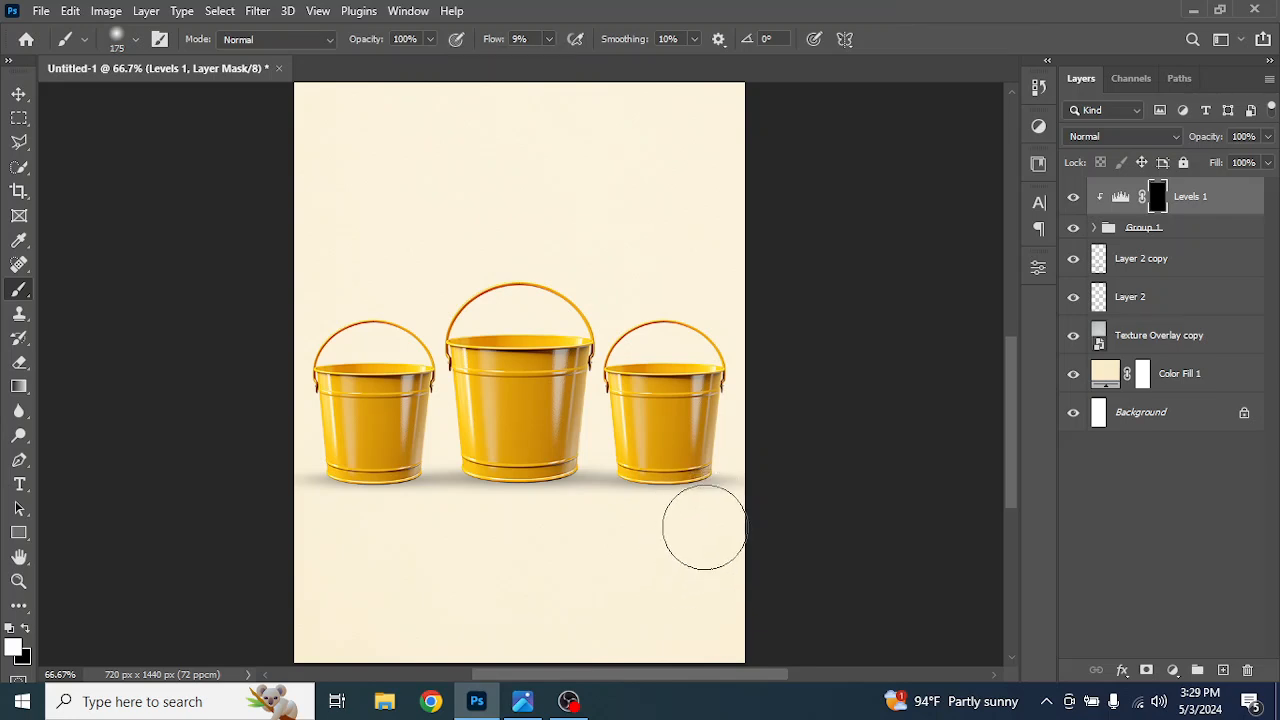
Paint white on the Levels mask to darken the bases of all three buckets, reducing the brush to 150 px and Flow to 2%
{"action": "mouse_move", "coordinate": [645, 507]}
{"action": "left_mouse_down"}
{"action": "mouse_move", "coordinate": [730, 509]}
{"action": "mouse_move", "coordinate": [581, 509]}
{"action": "mouse_move", "coordinate": [742, 508]}
{"action": "mouse_move", "coordinate": [548, 513]}
{"action": "mouse_move", "coordinate": [395, 496]}
{"action": "mouse_move", "coordinate": [565, 512]}
{"action": "mouse_move", "coordinate": [286, 507]}
{"action": "mouse_move", "coordinate": [304, 513]}
{"action": "mouse_move", "coordinate": [399, 502]}
{"action": "mouse_move", "coordinate": [237, 499]}
{"action": "mouse_move", "coordinate": [683, 529]}
{"action": "left_mouse_up"}
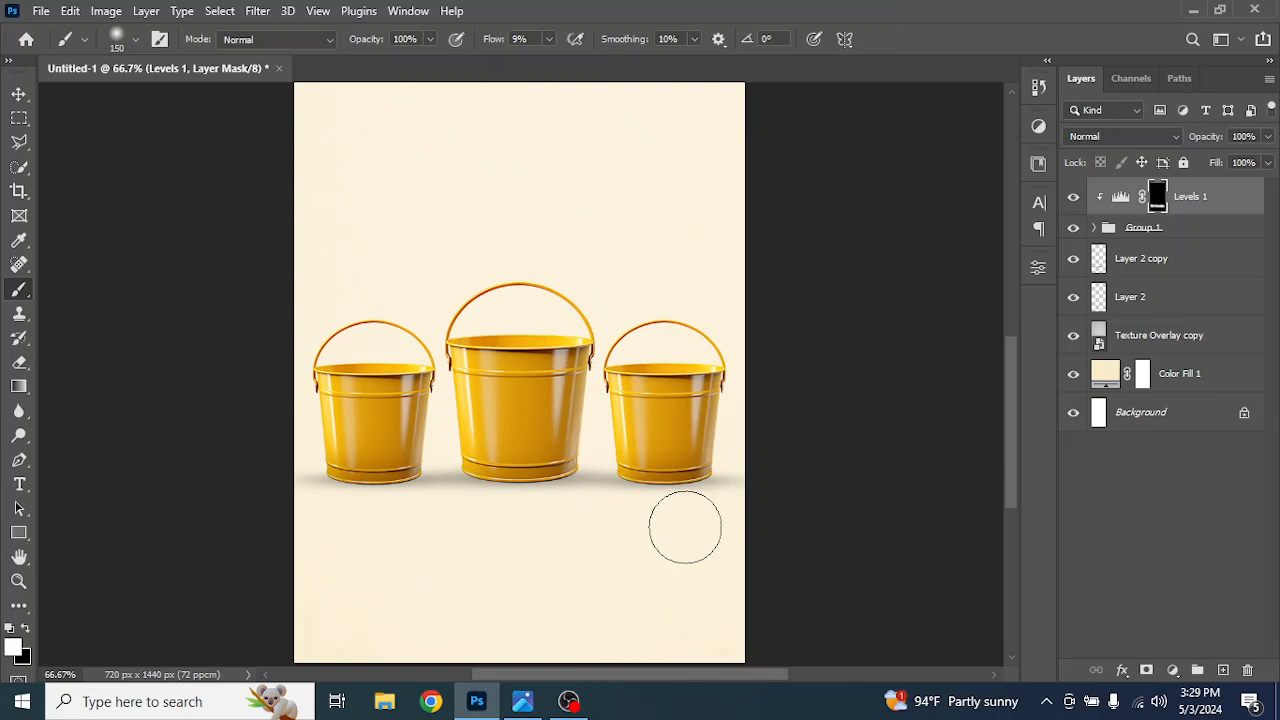
{"action": "left_click", "coordinate": [550, 40]}
{"action": "mouse_move", "coordinate": [697, 479]}
{"action": "left_mouse_down"}
{"action": "mouse_move", "coordinate": [635, 463]}
{"action": "mouse_move", "coordinate": [710, 455]}
{"action": "mouse_move", "coordinate": [497, 469]}
{"action": "mouse_move", "coordinate": [567, 493]}
{"action": "mouse_move", "coordinate": [545, 472]}
{"action": "mouse_move", "coordinate": [257, 463]}
{"action": "mouse_move", "coordinate": [388, 473]}
{"action": "mouse_move", "coordinate": [291, 465]}
{"action": "mouse_move", "coordinate": [375, 473]}
{"action": "mouse_move", "coordinate": [277, 473]}
{"action": "mouse_move", "coordinate": [310, 477]}
{"action": "mouse_move", "coordinate": [280, 492]}
{"action": "left_mouse_up"}
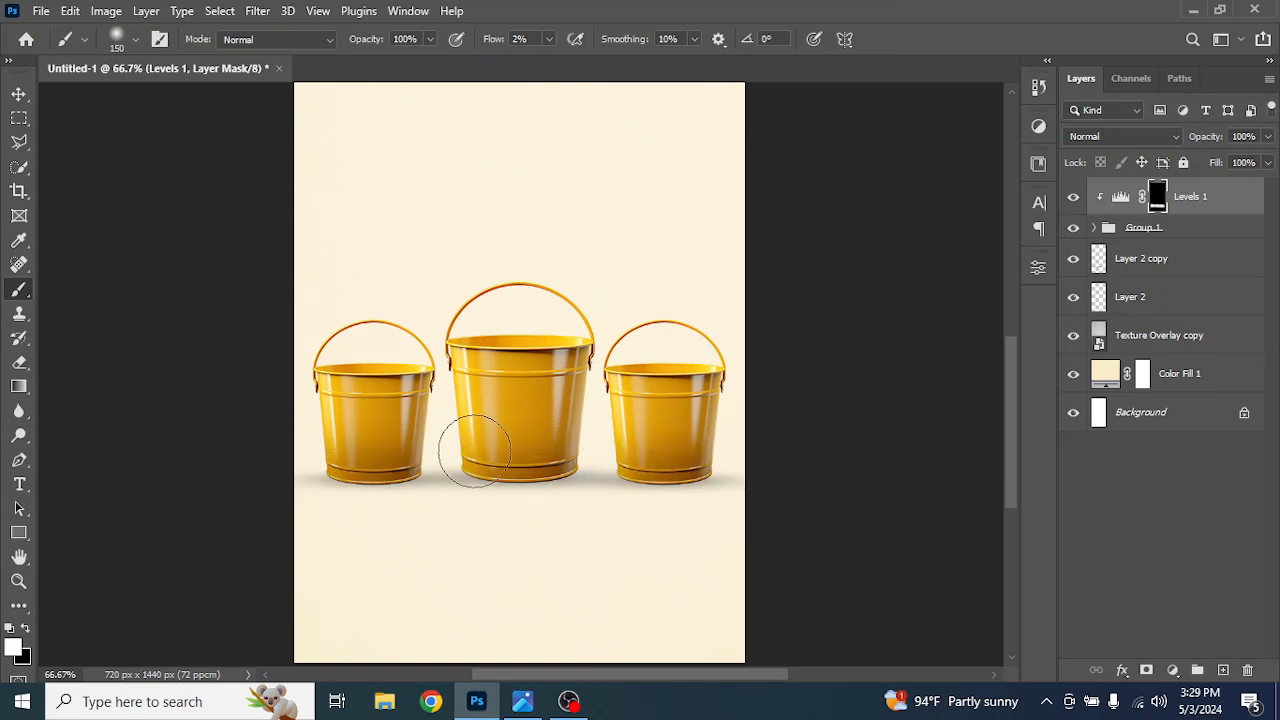
Compare the buckets with the Levels adjustment hidden and shown, and set its opacity to 90%
{"action": "left_click", "coordinate": [1074, 198]}
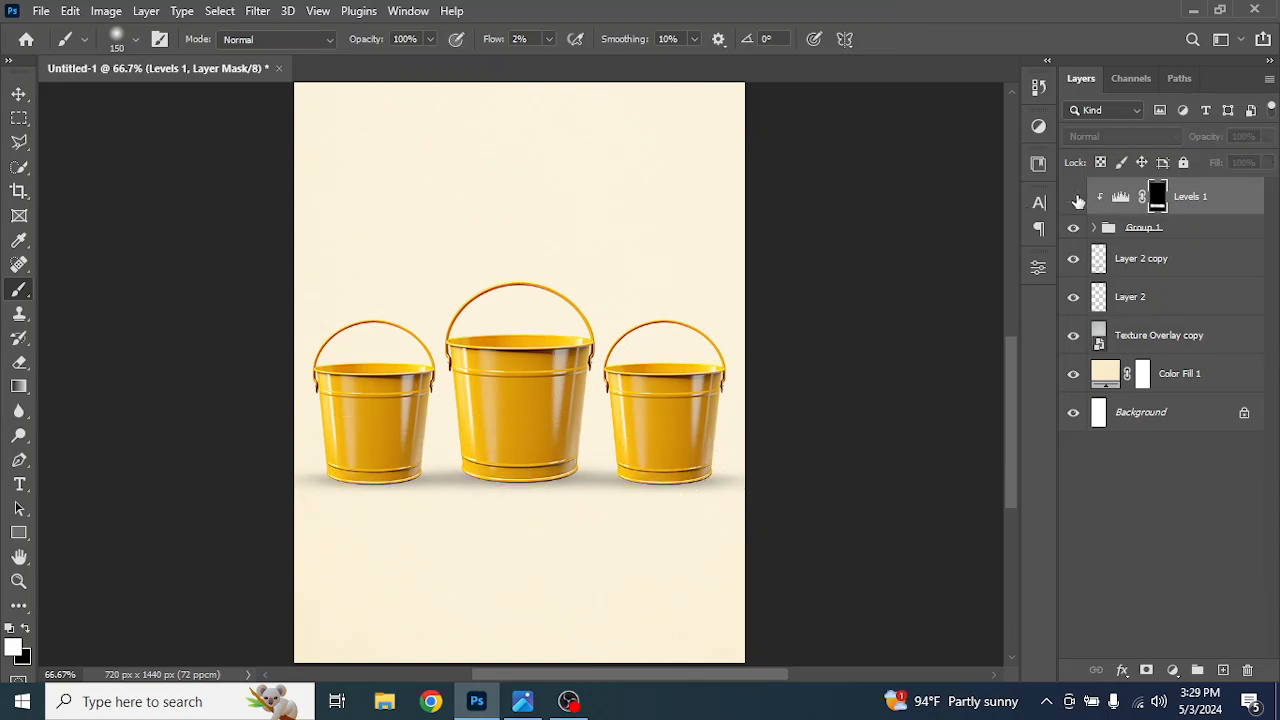
{"action": "left_click", "coordinate": [1074, 198]}
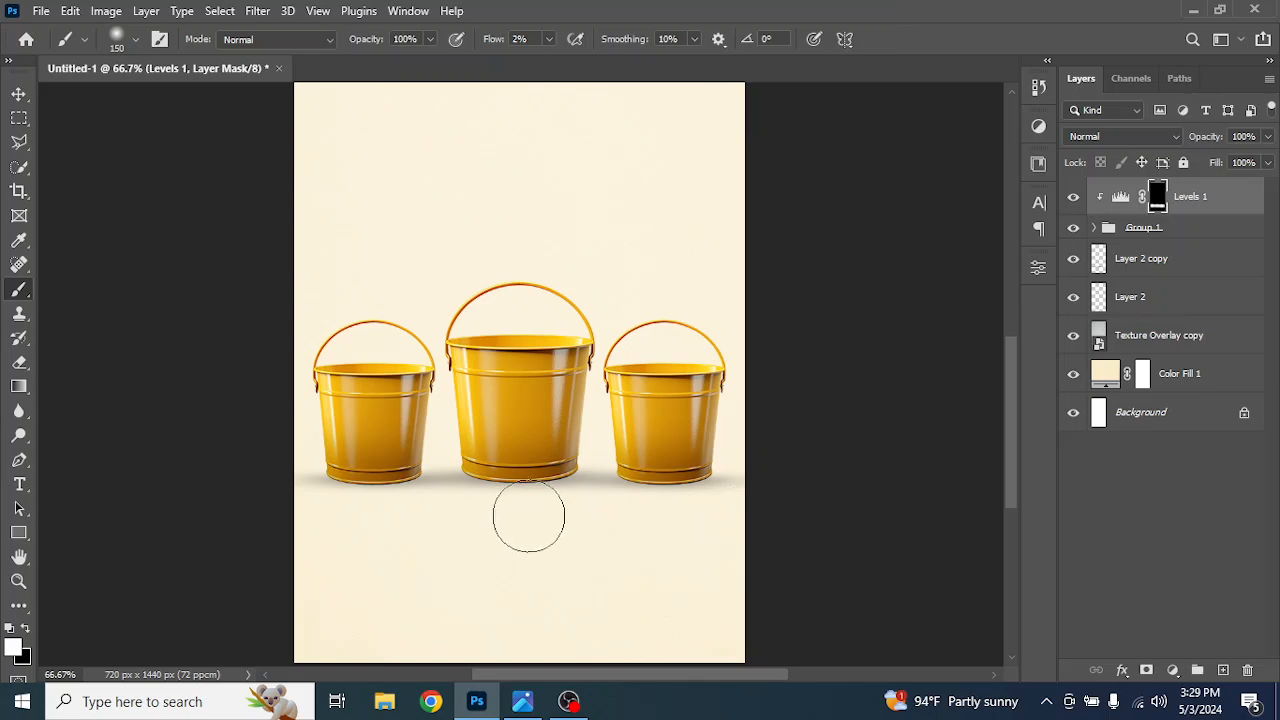
{"action": "left_click", "coordinate": [1268, 137]}
{"action": "left_click_drag", "start_coordinate": [1266, 162], "coordinate": [1260, 165]}
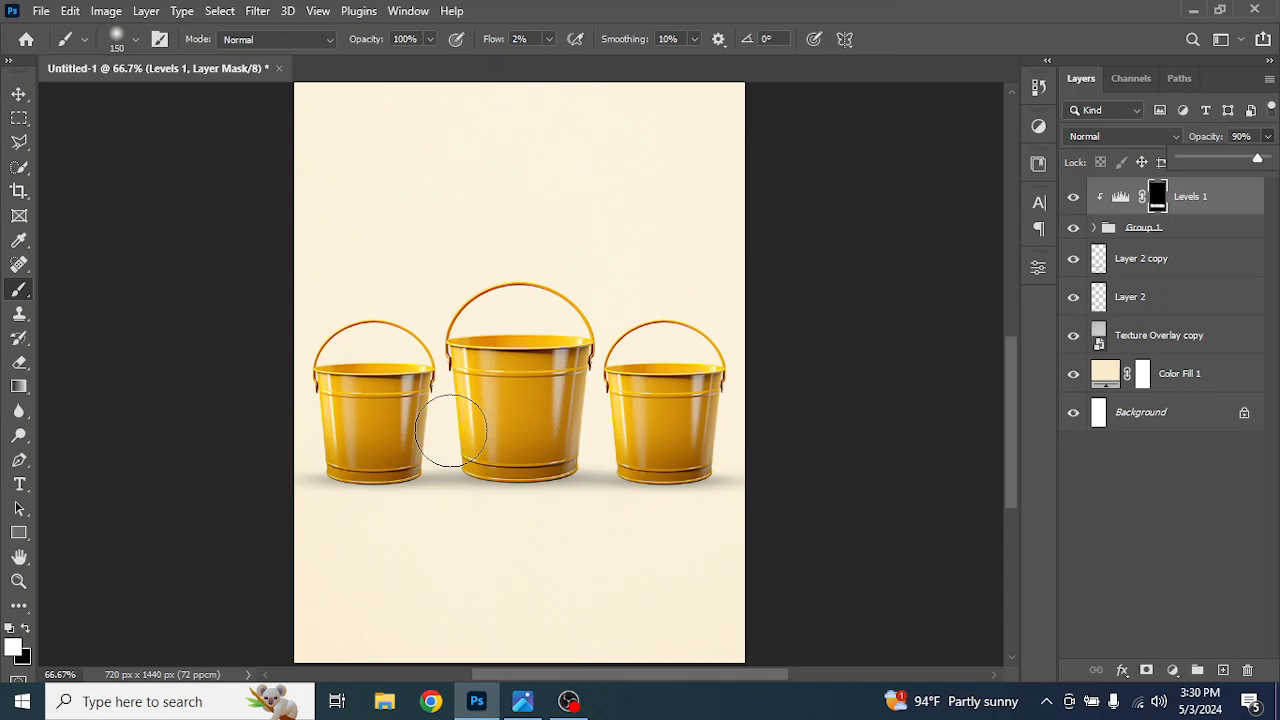
Place the Untitled-1 copy JPG from the T-1 folder as an embedded image above the Levels adjustment
{"action": "left_click", "coordinate": [41, 12]}
{"action": "left_click", "coordinate": [85, 399]}
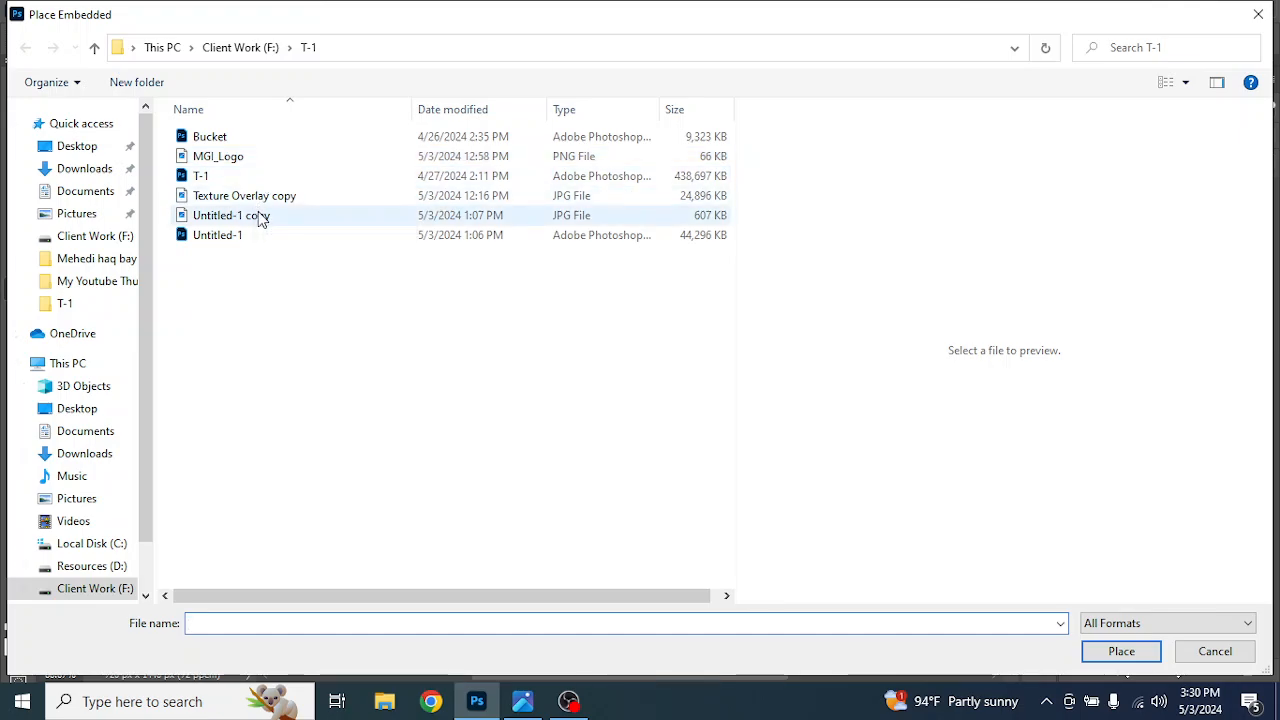
{"action": "left_click", "coordinate": [262, 218]}
{"action": "left_click", "coordinate": [1121, 651]}
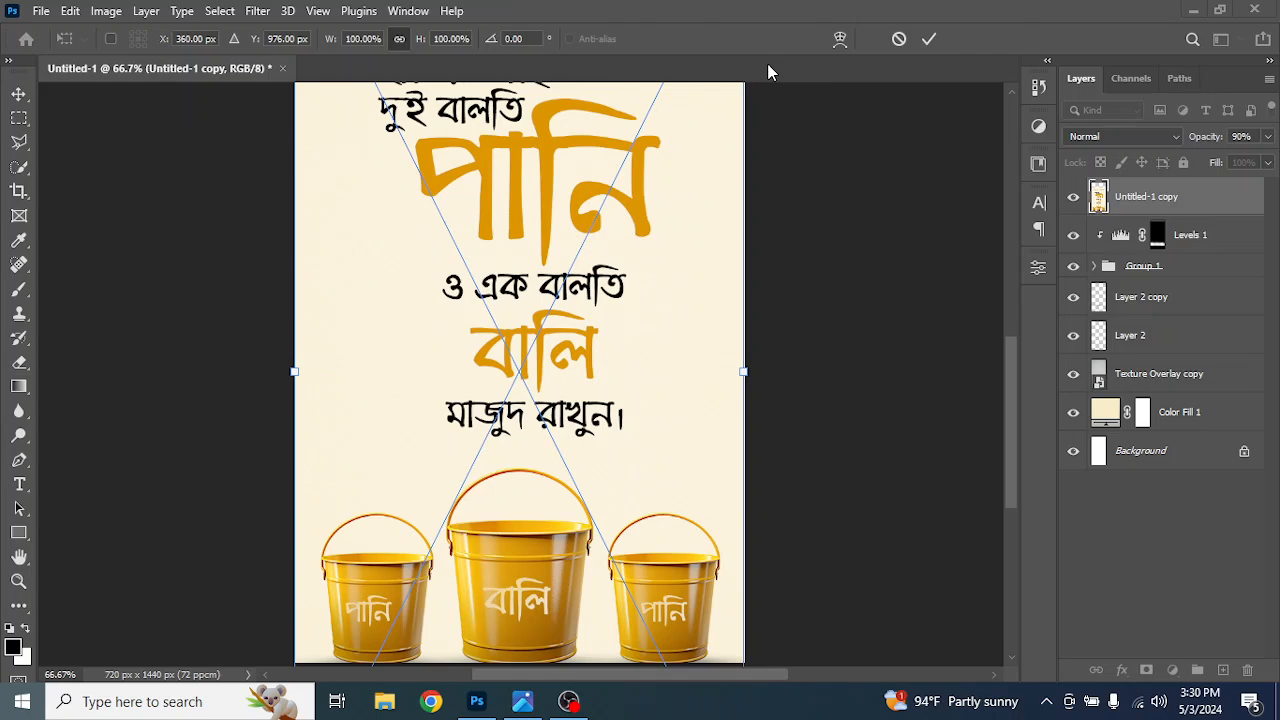
{"action": "key", "text": "super"}
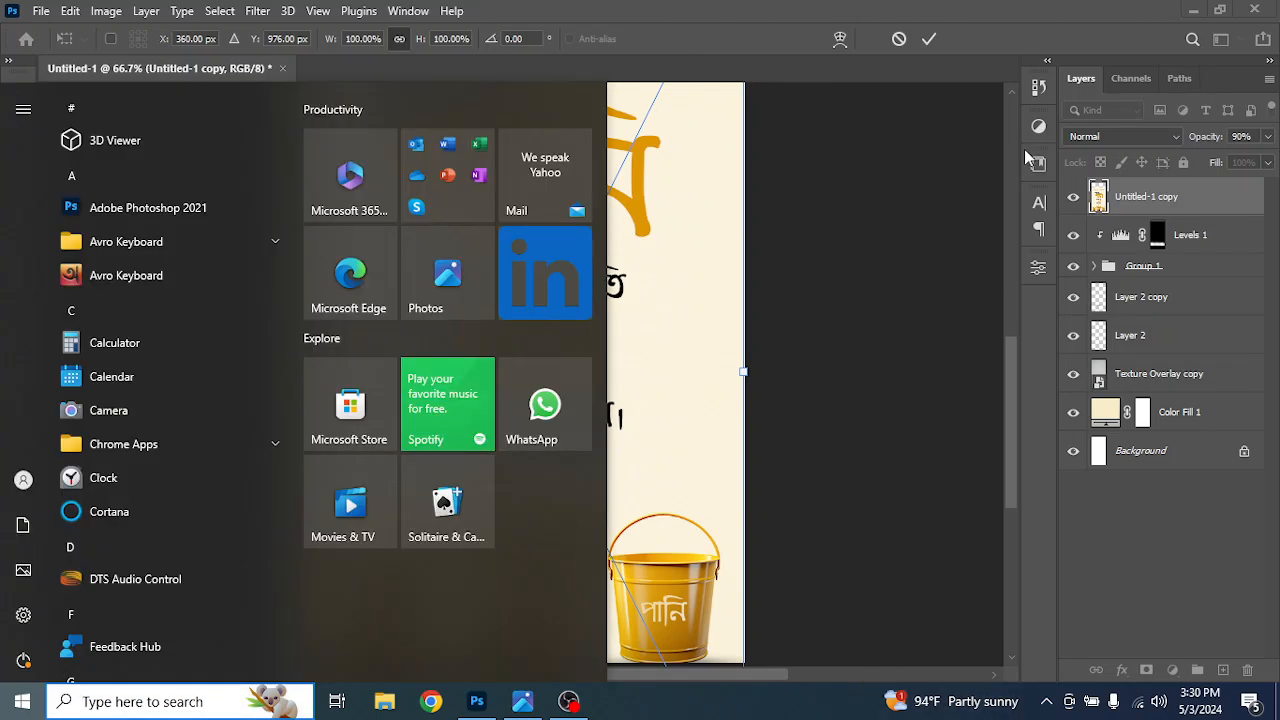
{"action": "left_click", "coordinate": [930, 45]}
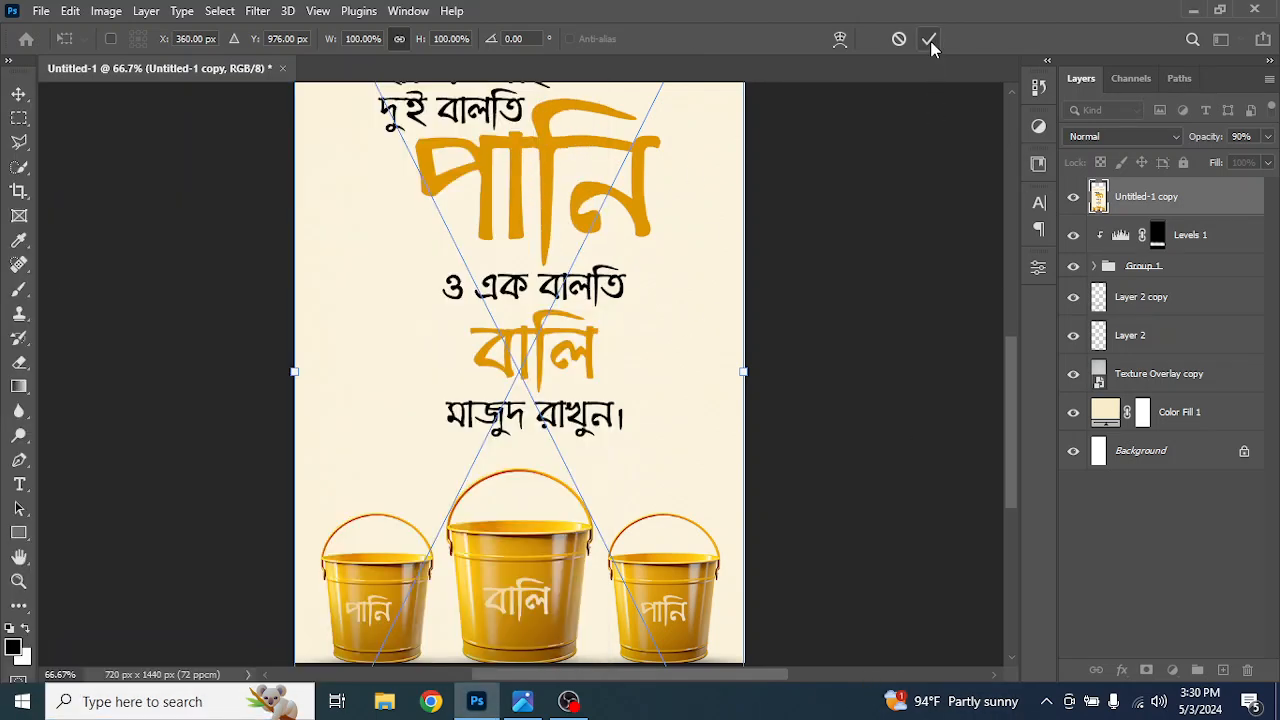
{"action": "key", "text": "ctrl+0"}
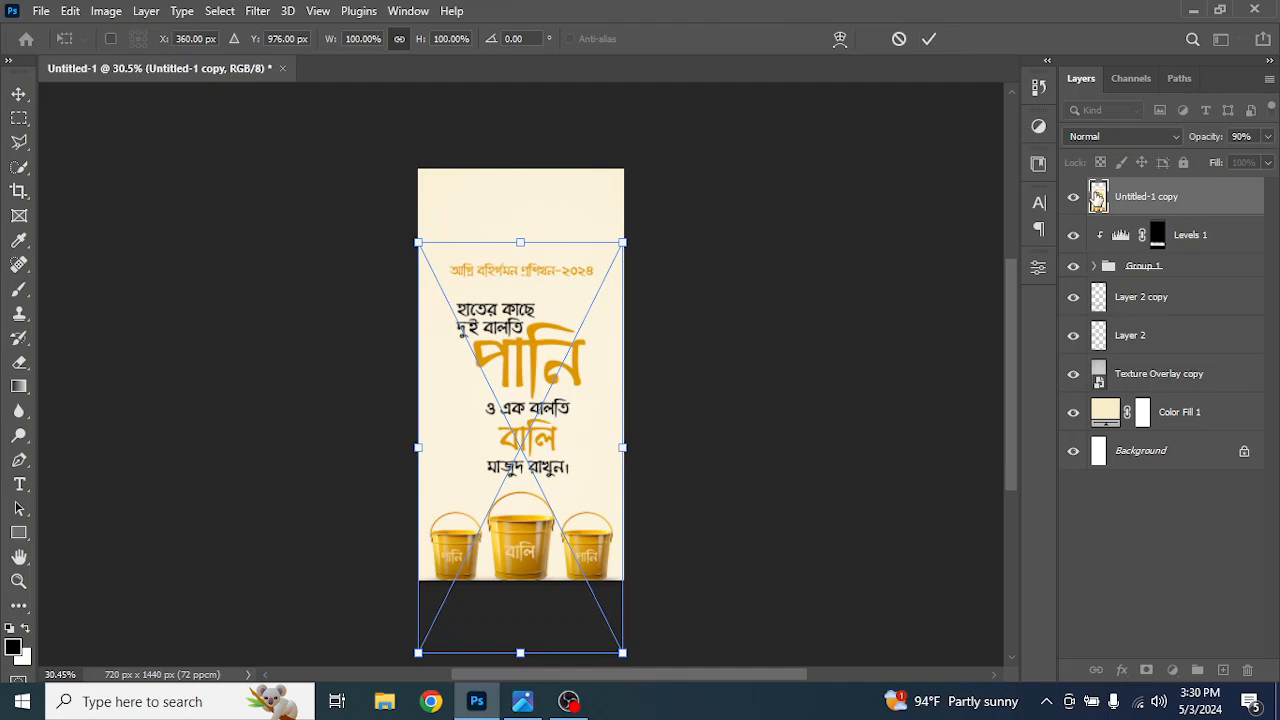
{"action": "left_click", "coordinate": [930, 39]}
Center the placed reference image horizontally and vertically on the canvas, and hide its layer
{"action": "left_click", "coordinate": [18, 93]}
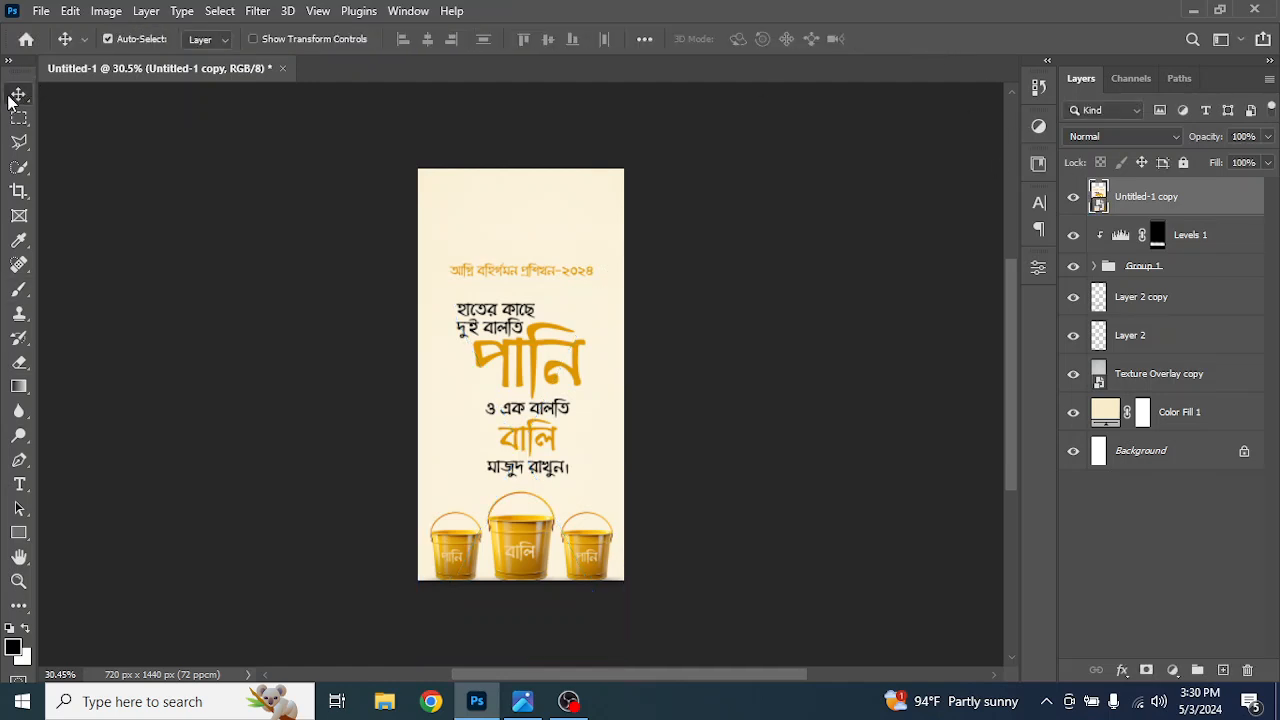
{"action": "left_click", "coordinate": [643, 40]}
{"action": "left_click", "coordinate": [707, 210]}
{"action": "left_click", "coordinate": [705, 240]}
{"action": "left_click", "coordinate": [425, 39]}
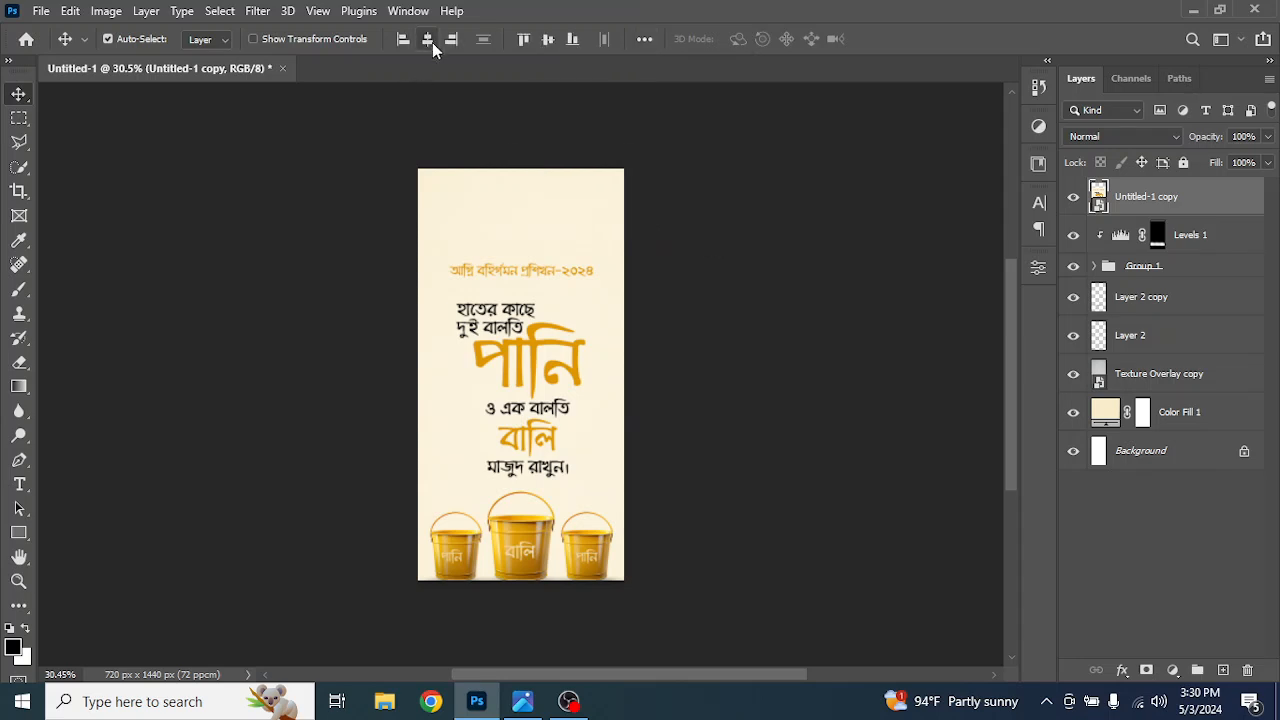
{"action": "left_click", "coordinate": [547, 39]}
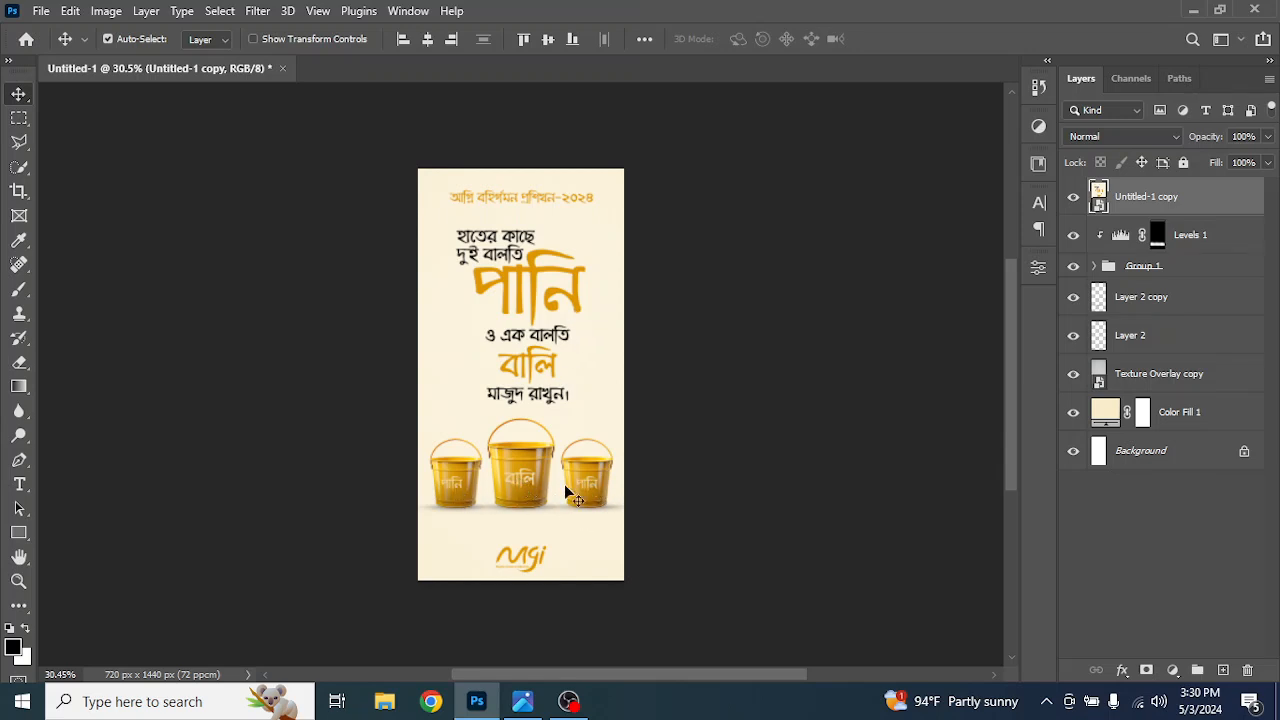
{"action": "left_click", "coordinate": [1073, 196]}
Select the Levels 1 layer, copy the word "বালি" from the Notepad text document, and return to Photoshop
{"action": "left_click", "coordinate": [1208, 238]}
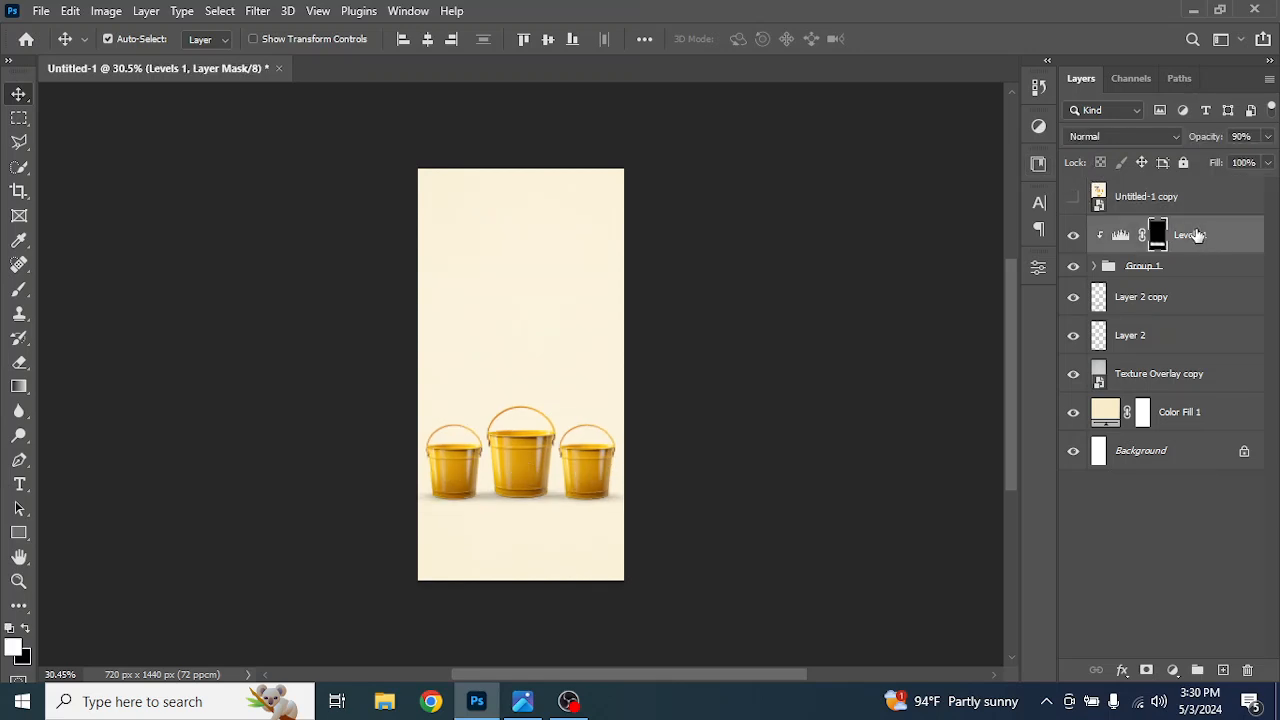
{"action": "left_click", "coordinate": [1193, 12]}
{"action": "double_click", "coordinate": [728, 234]}
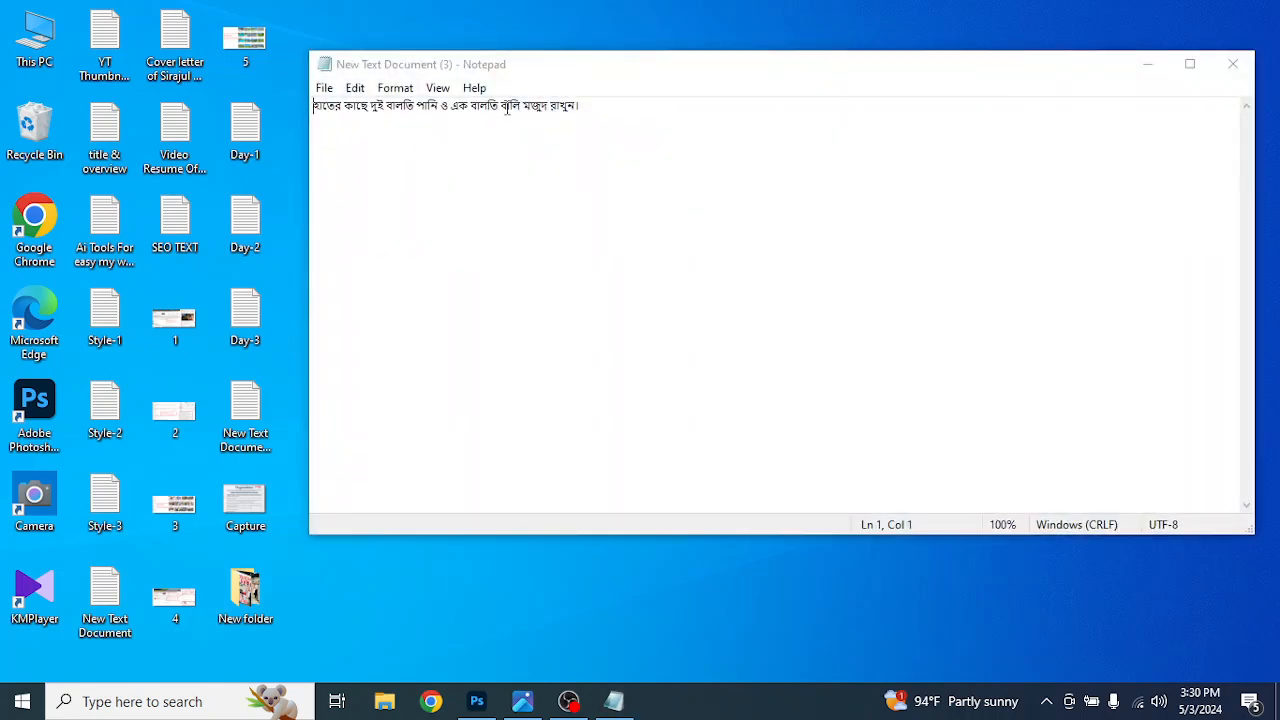
{"action": "left_click_drag", "start_coordinate": [501, 104], "coordinate": [507, 104]}
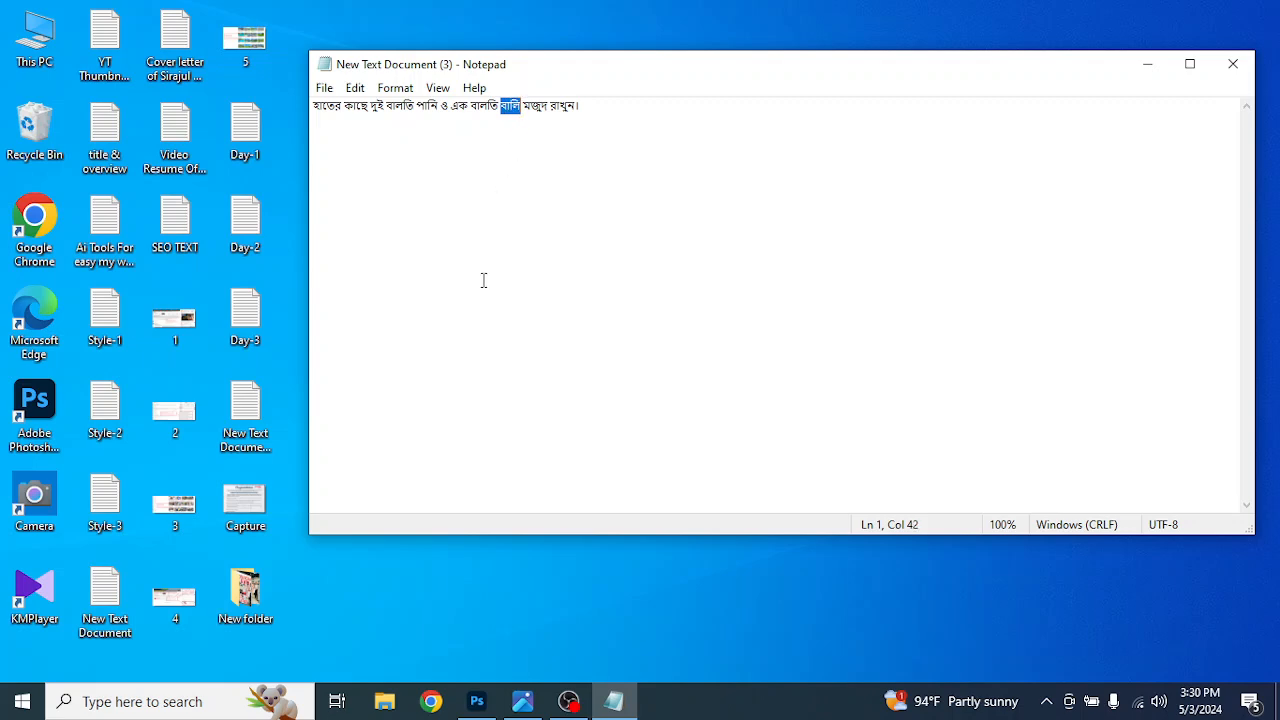
{"action": "left_click", "coordinate": [477, 701]}
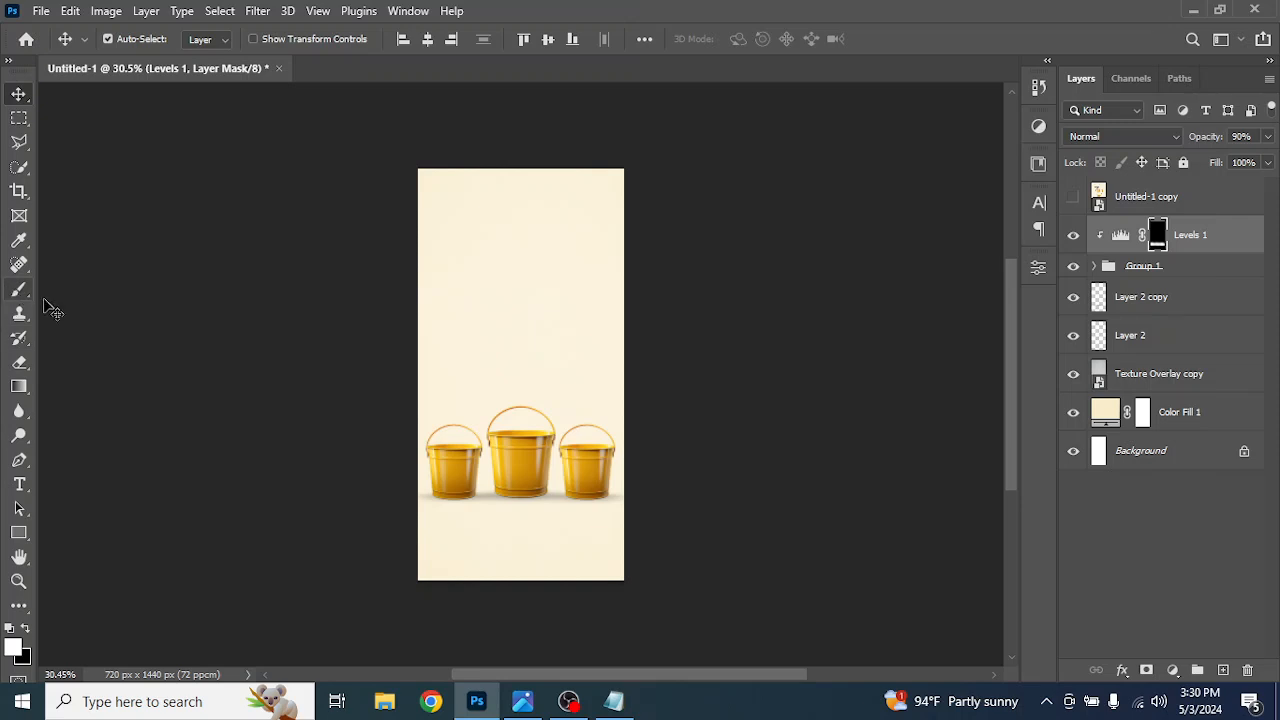
Add the horizontal text "বালি" above the middle bucket at 40 pt
{"action": "left_click", "coordinate": [19, 482]}
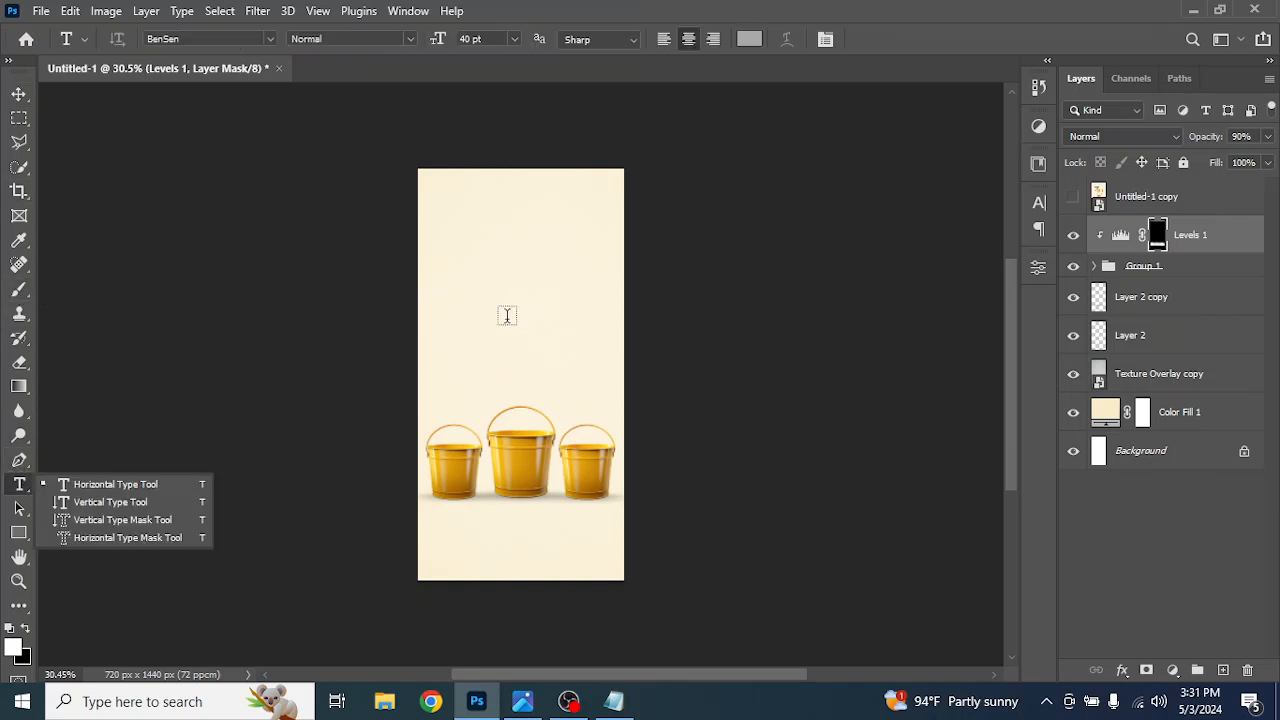
{"action": "left_click", "coordinate": [509, 315]}
{"action": "type", "text": "বালি"}
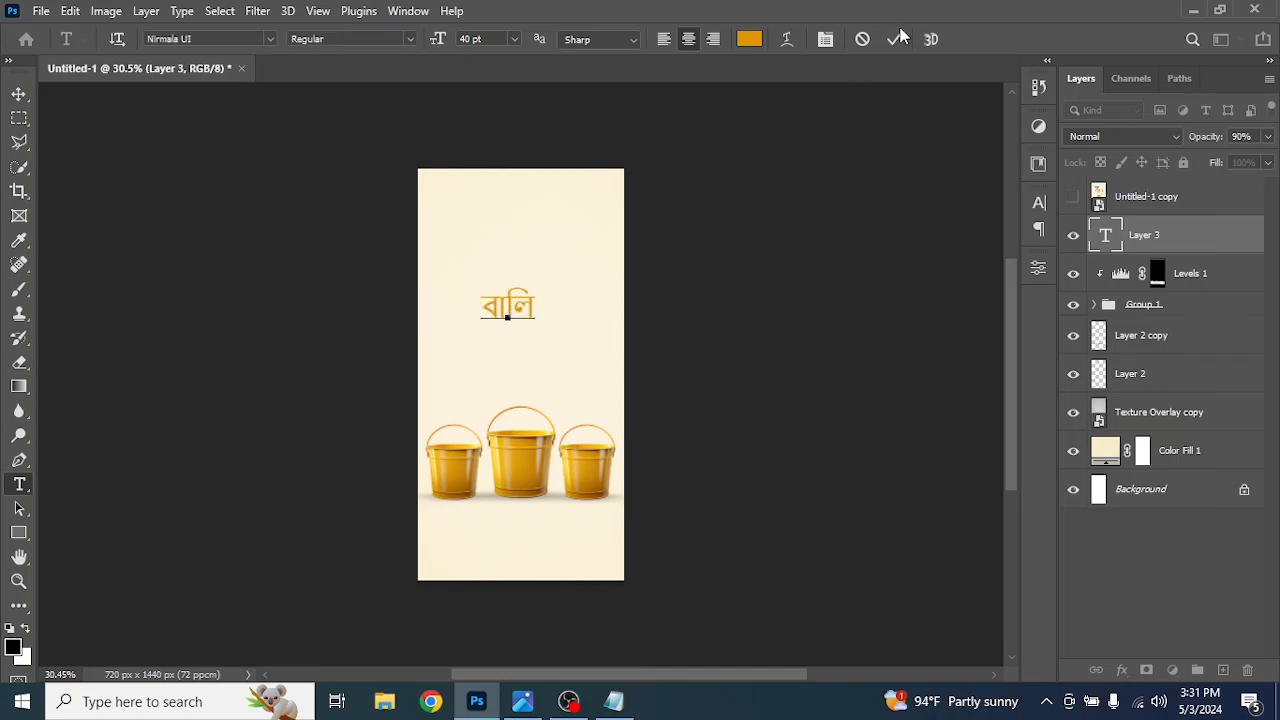
{"action": "left_click", "coordinate": [891, 40]}
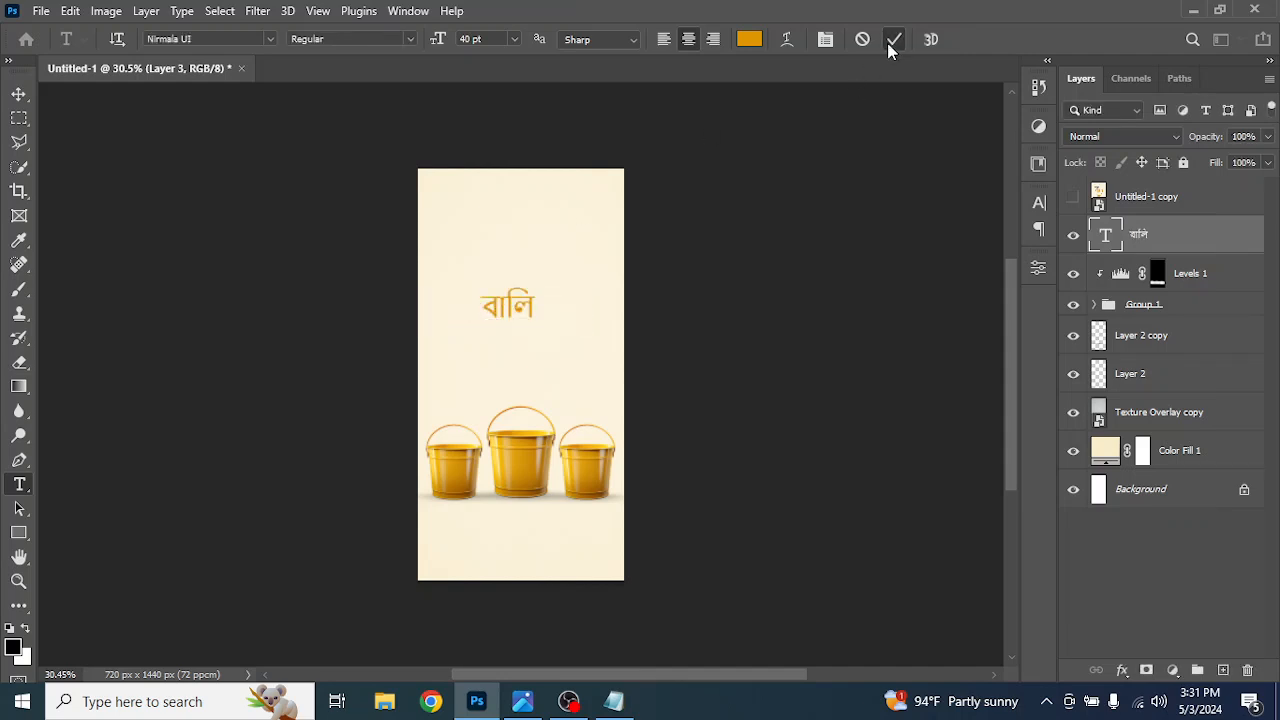
Set the font of the "বালি" text to BenSen
{"action": "left_click", "coordinate": [1039, 206]}
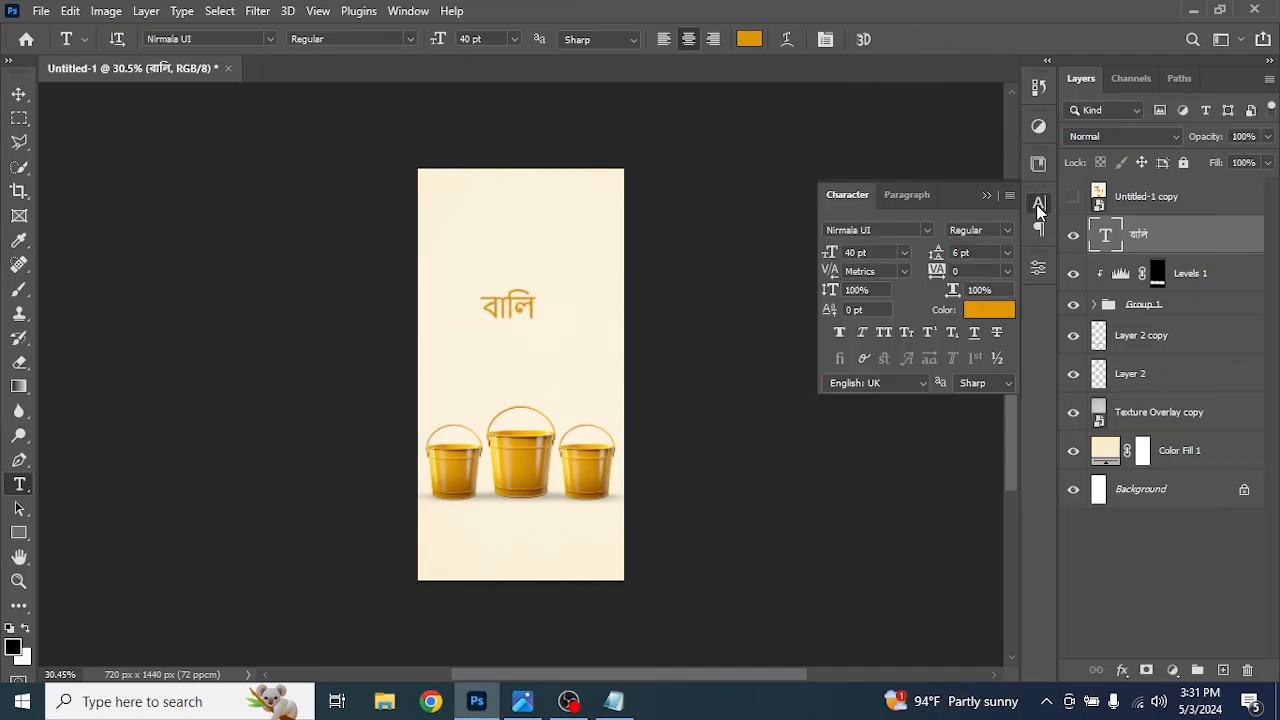
{"action": "left_click", "coordinate": [928, 231]}
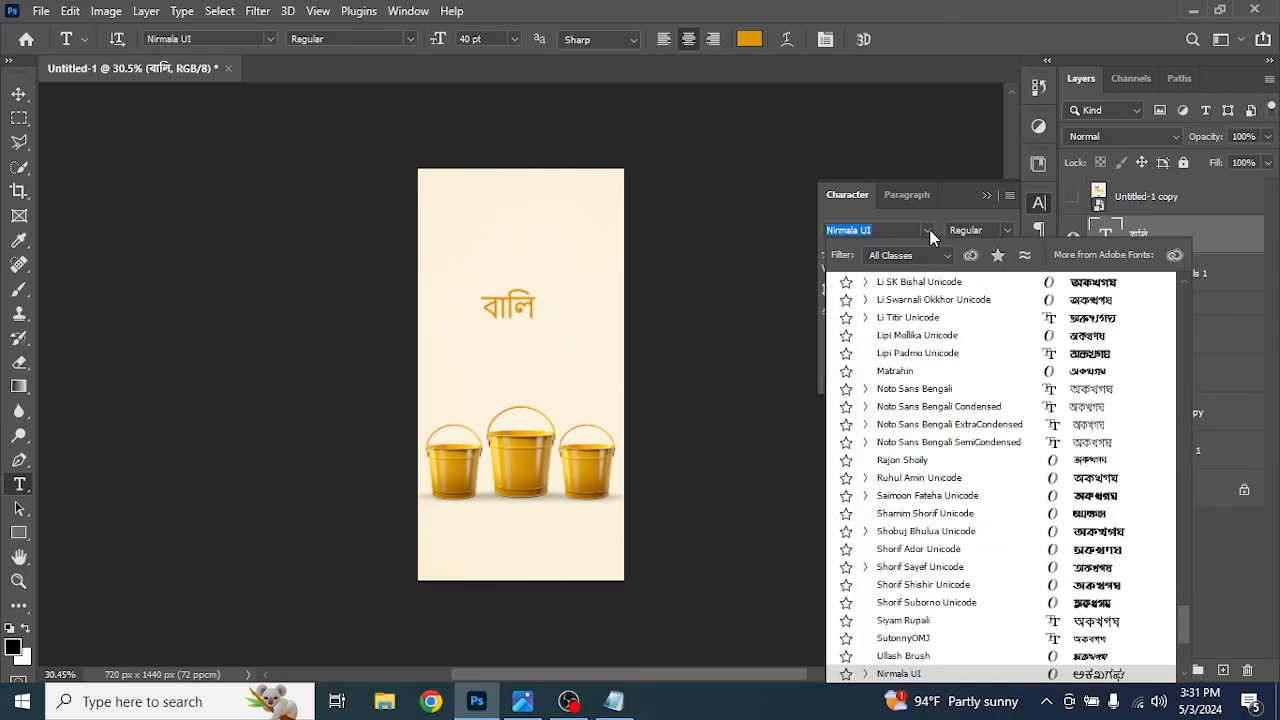
{"action": "left_click", "coordinate": [916, 300]}
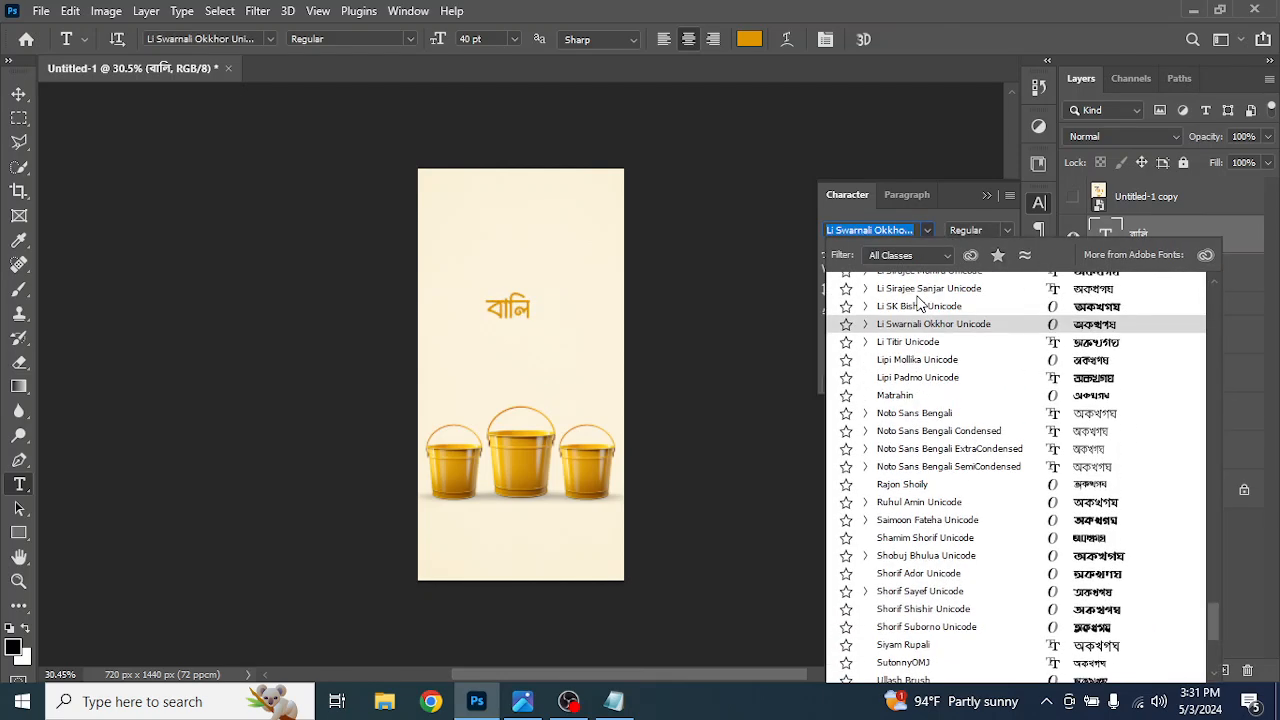
{"action": "scroll", "coordinate": [917, 296], "scroll_direction": "up", "scroll_amount": 6}
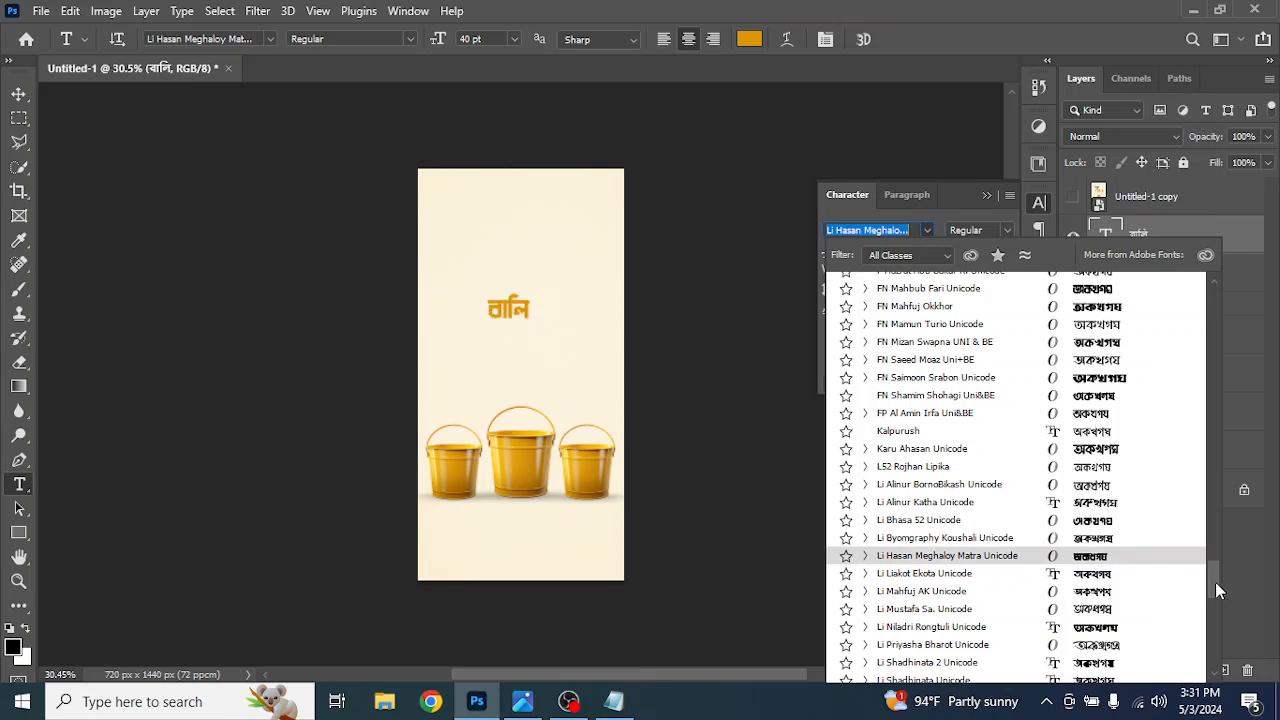
{"action": "left_click_drag", "start_coordinate": [1230, 444], "coordinate": [1217, 283]}
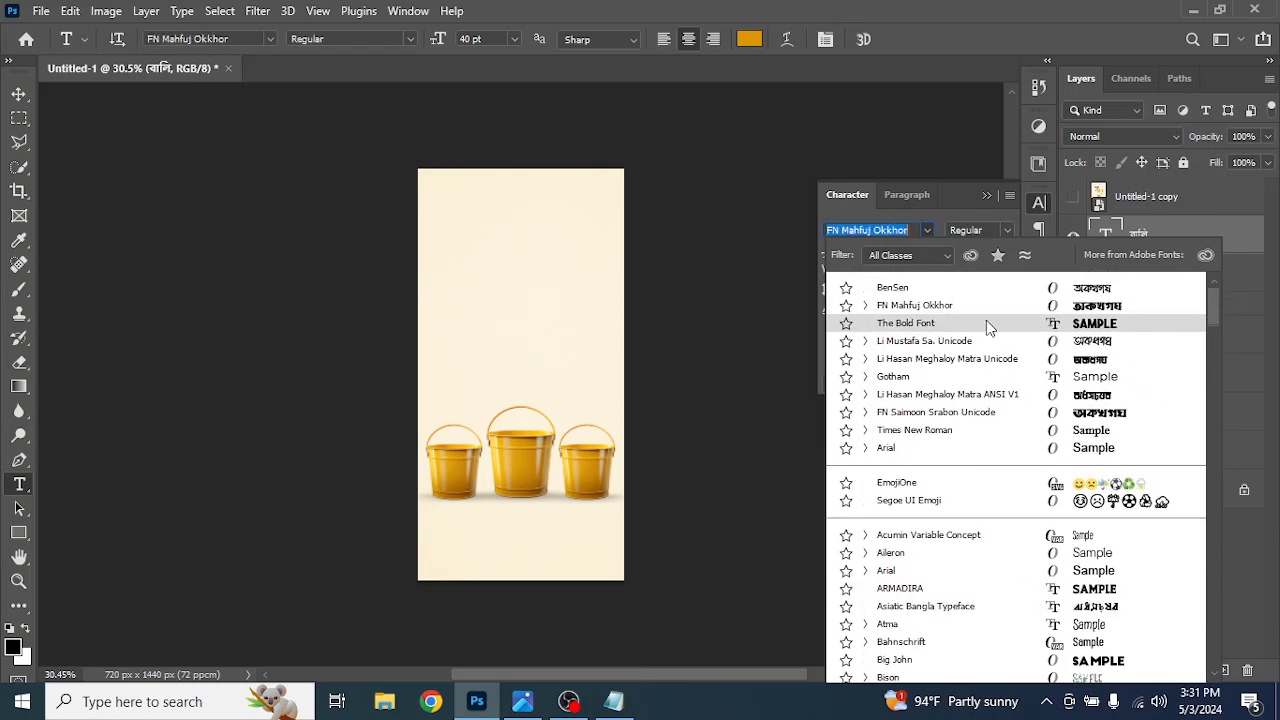
{"action": "key", "text": "Up"}
{"action": "key", "text": "Return"}
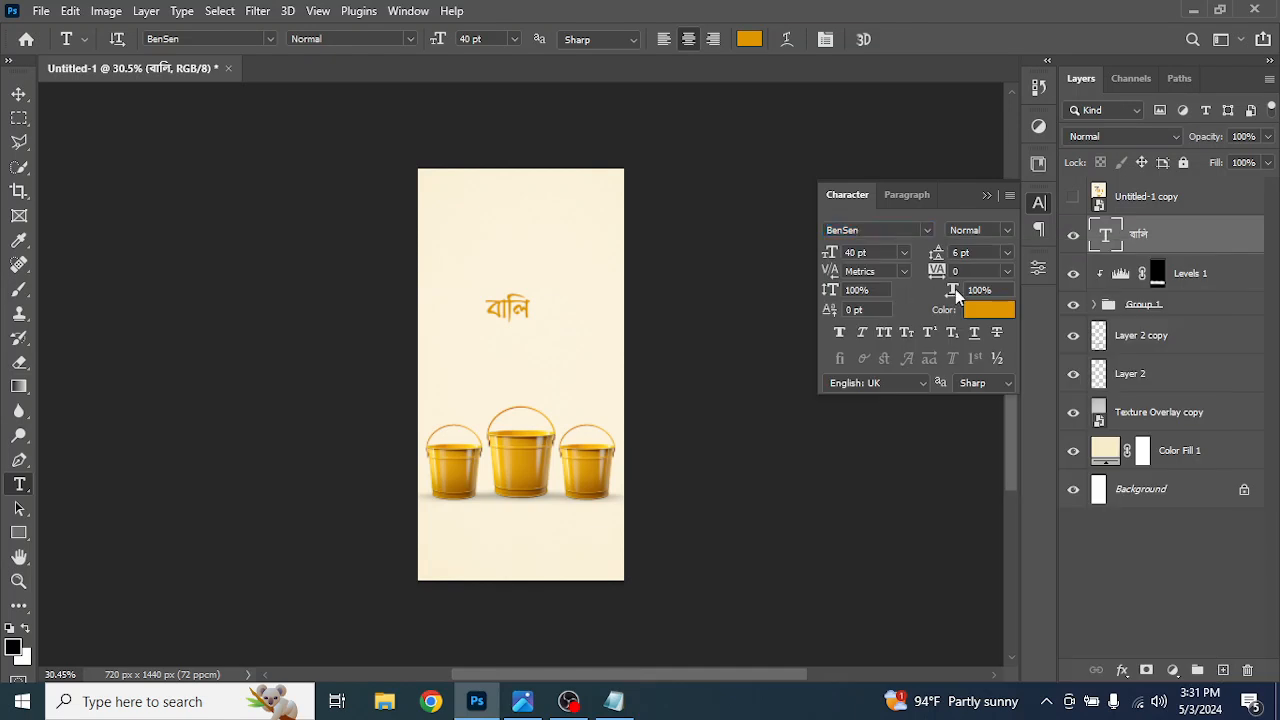
Recolor the "বালি" text white and move it onto the front of the middle bucket
{"action": "left_click", "coordinate": [19, 93]}
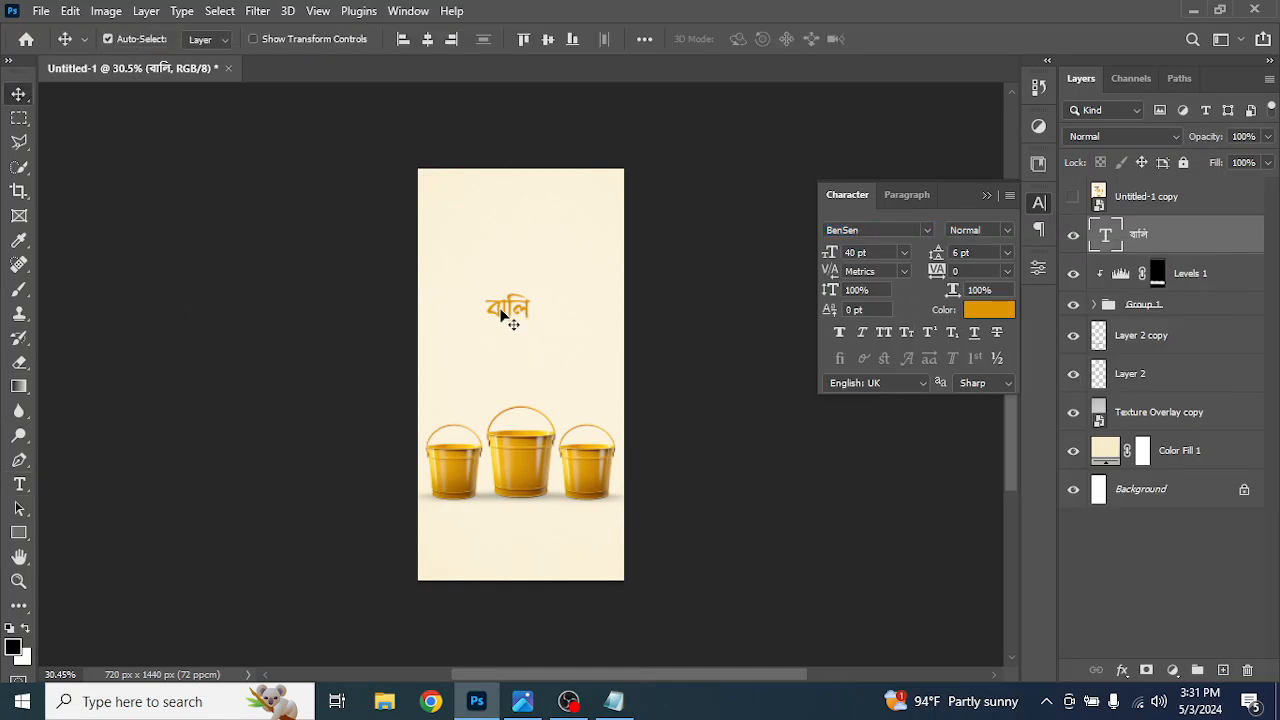
{"action": "left_click", "coordinate": [993, 314]}
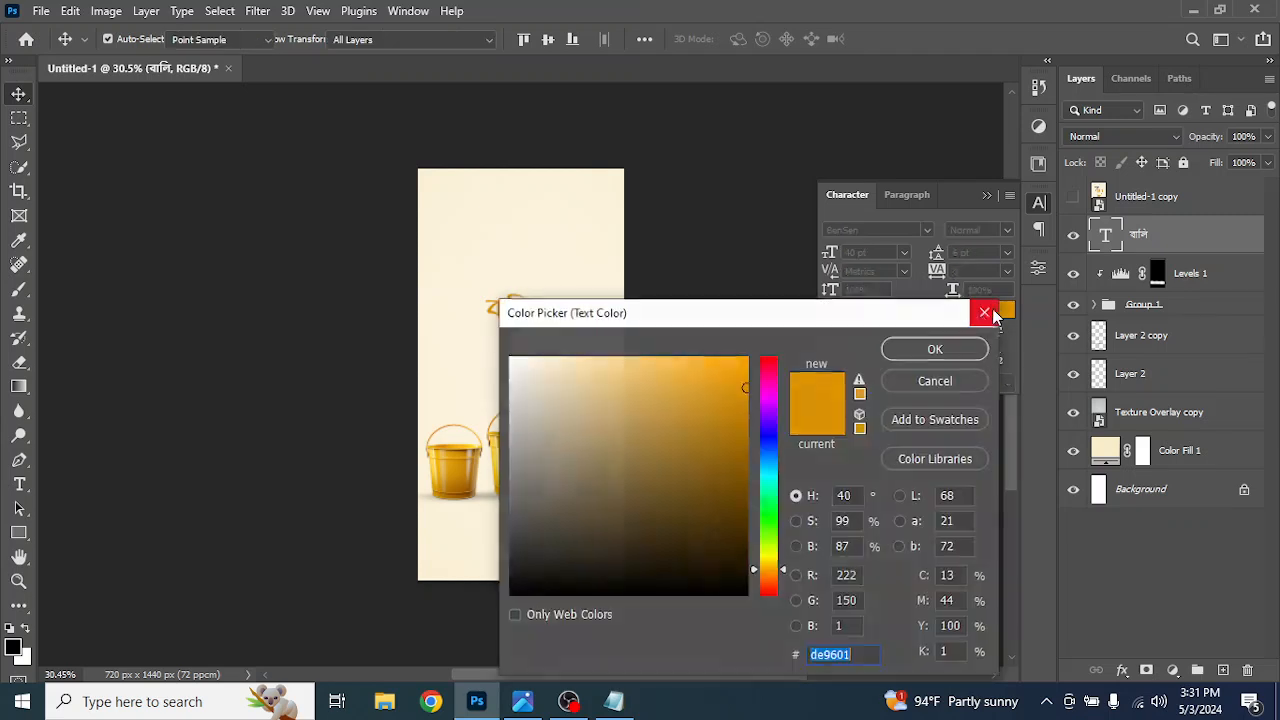
{"action": "left_click_drag", "start_coordinate": [546, 392], "coordinate": [509, 350]}
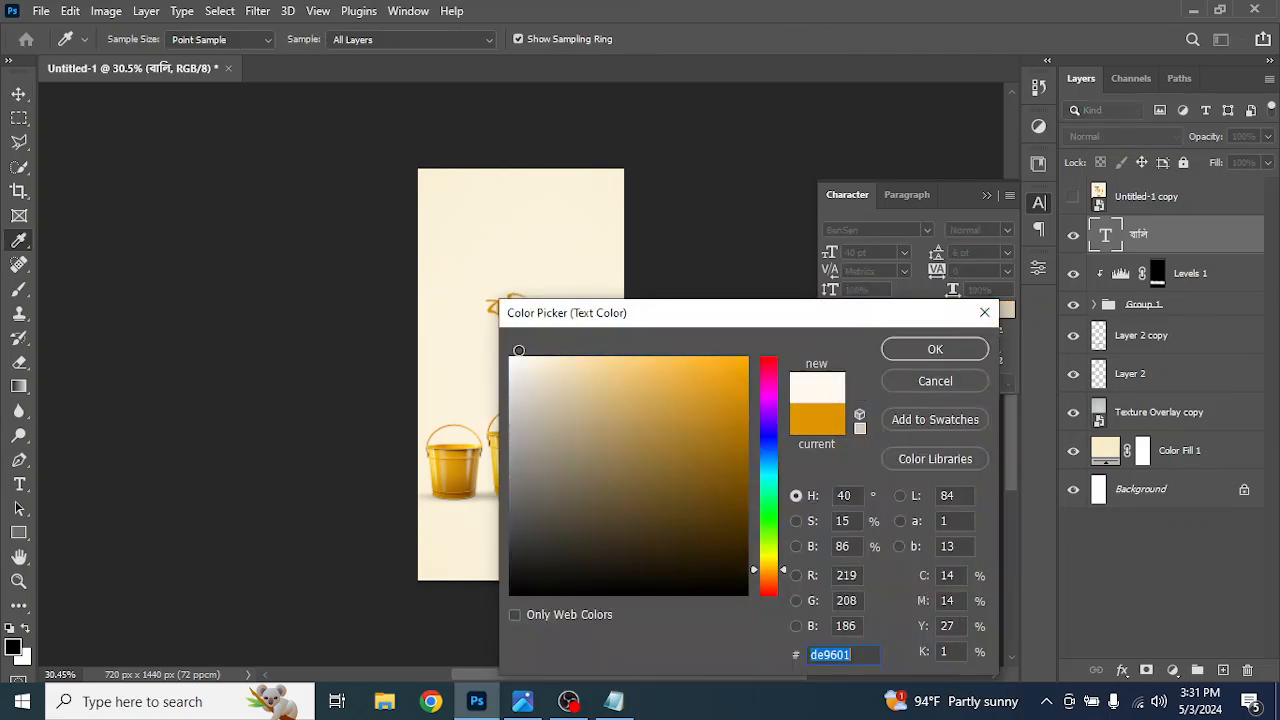
{"action": "left_click", "coordinate": [932, 352]}
{"action": "key", "text": "v"}
{"action": "left_click_drag", "start_coordinate": [505, 315], "coordinate": [518, 474]}
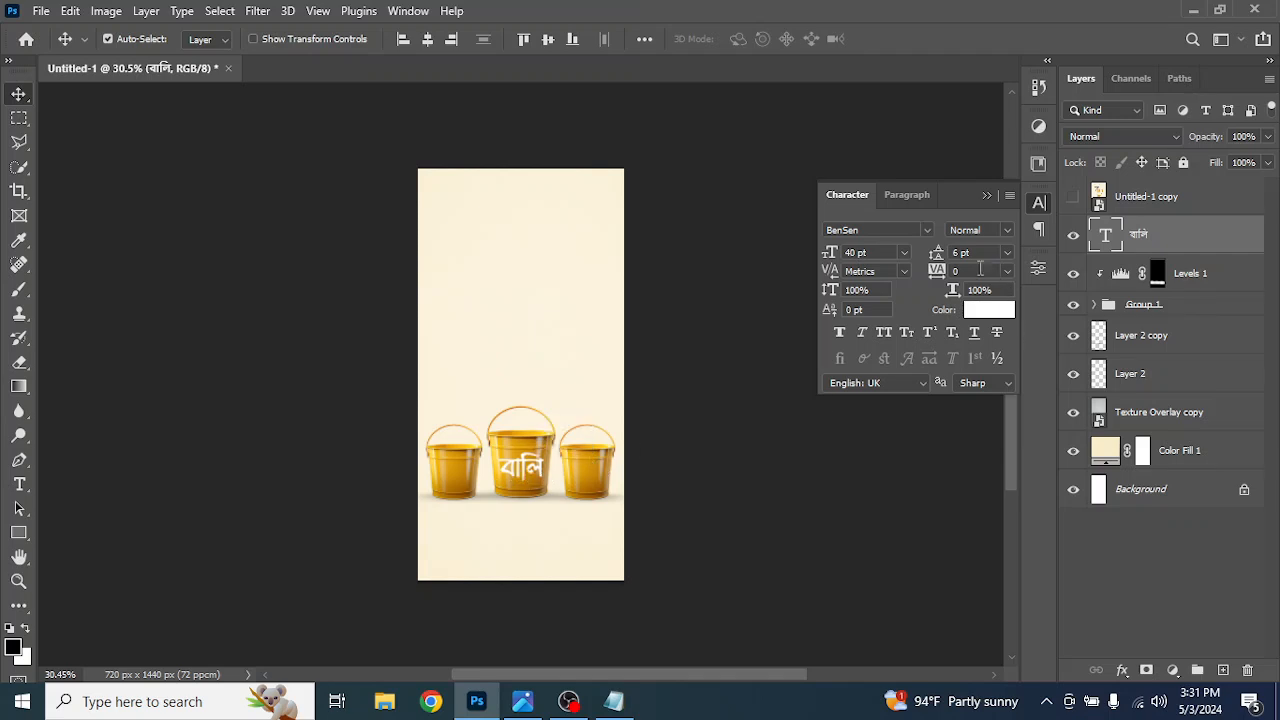
Reduce the "বালি" text size to 30 pt
{"action": "left_click_drag", "start_coordinate": [872, 252], "coordinate": [820, 250]}
{"action": "type", "text": "30"}
{"action": "key", "text": "super+plus"}
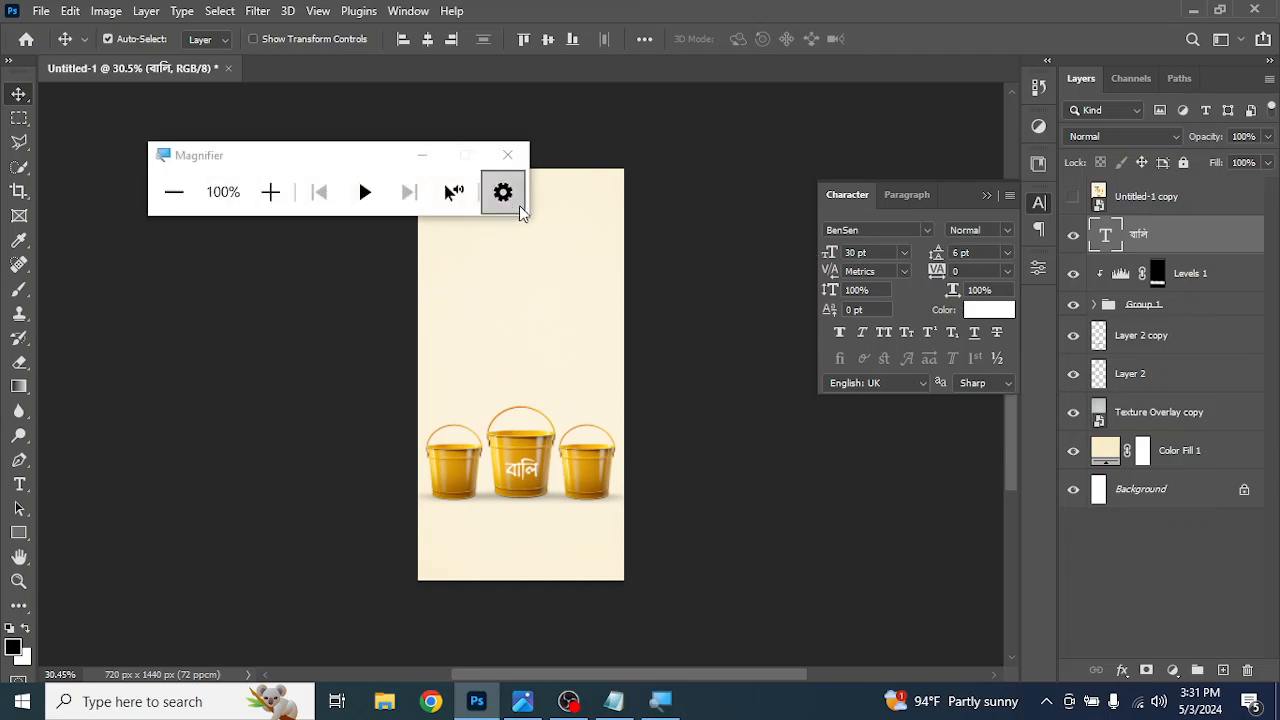
{"action": "left_click", "coordinate": [986, 195]}
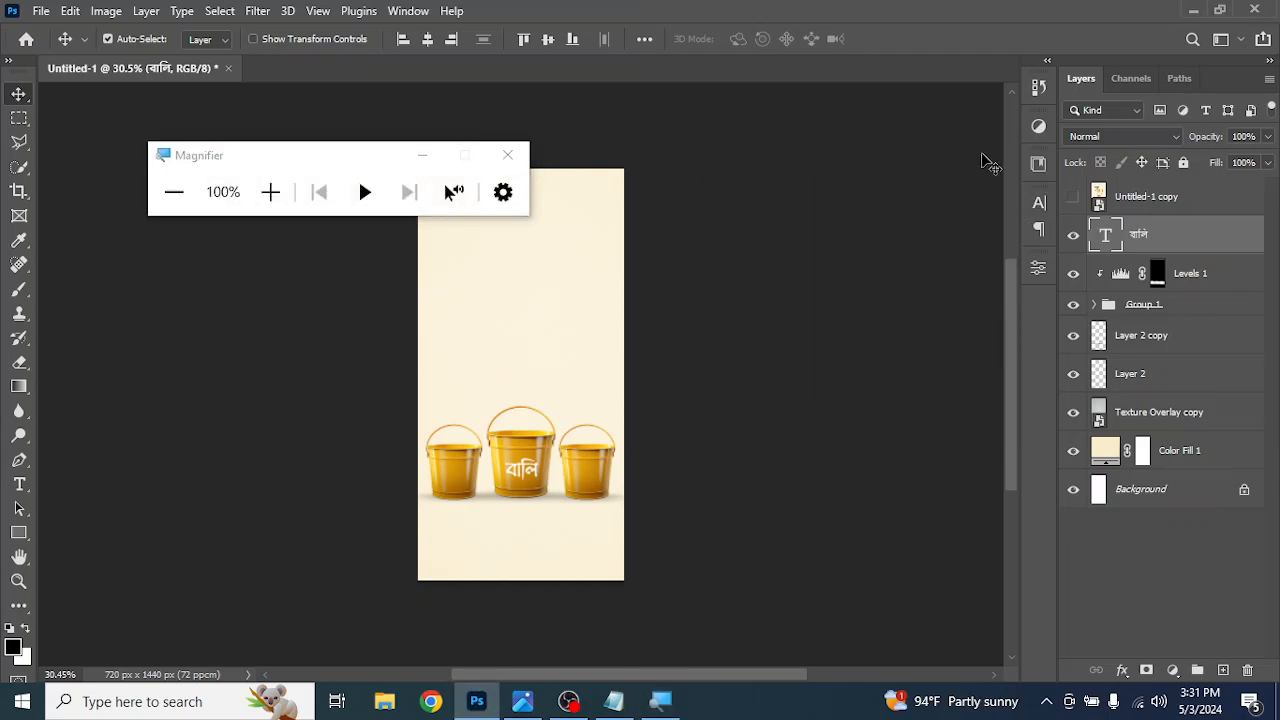
{"action": "key", "text": "super+Escape"}
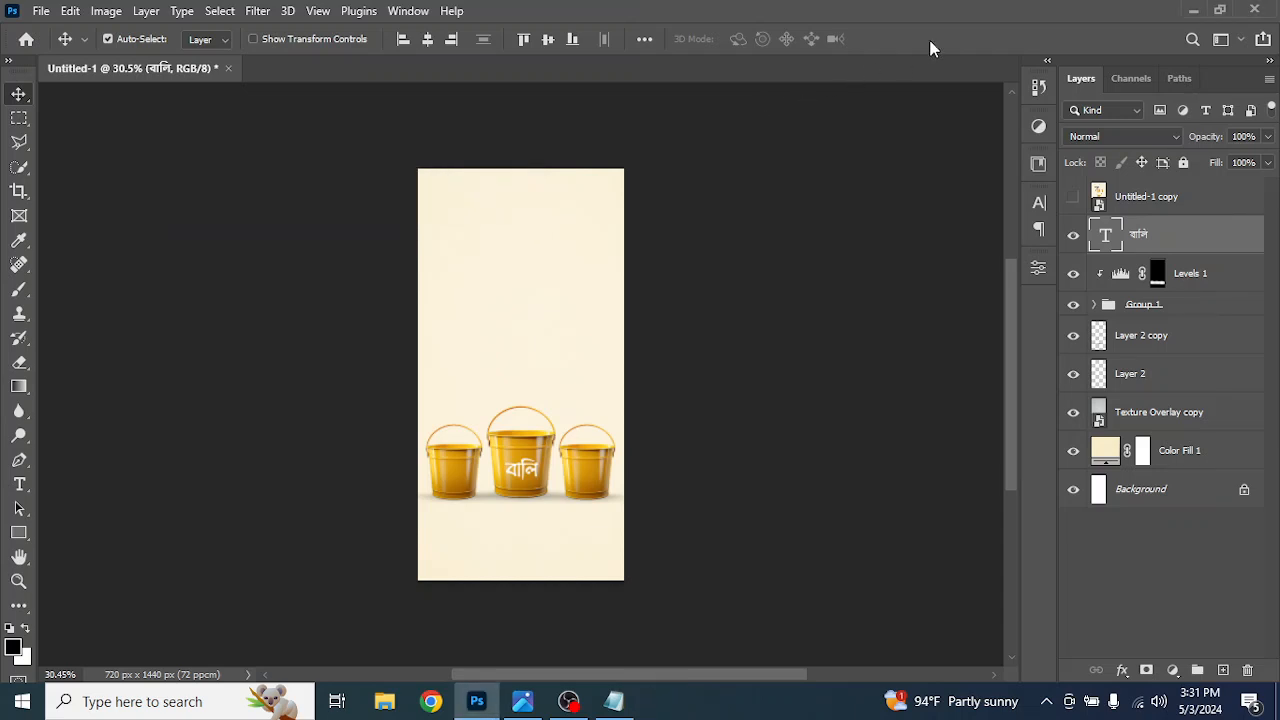
Copy the word "পানি" from the Notepad document and minimize Notepad to return to Photoshop
{"action": "key", "text": "ctrl+plus"}
{"action": "key", "text": "ctrl+plus"}
{"action": "key", "text": "ctrl+plus"}
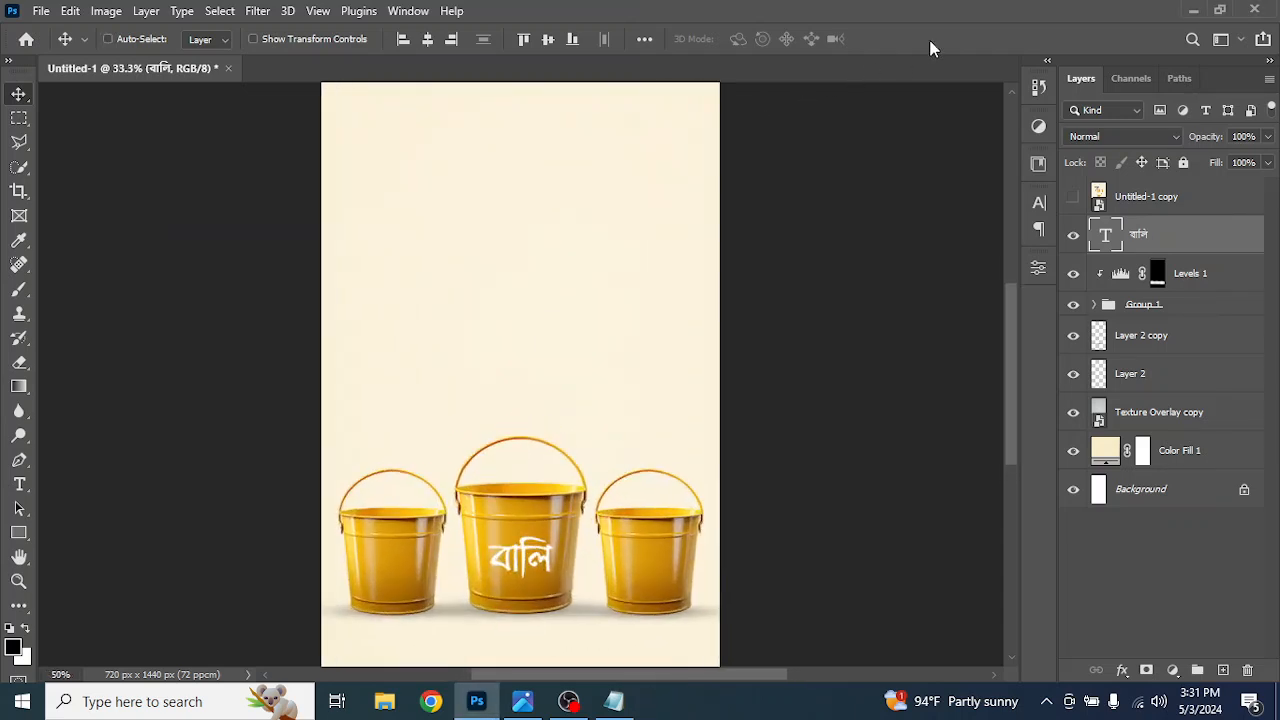
{"action": "left_click_drag", "start_coordinate": [719, 441], "coordinate": [711, 202]}
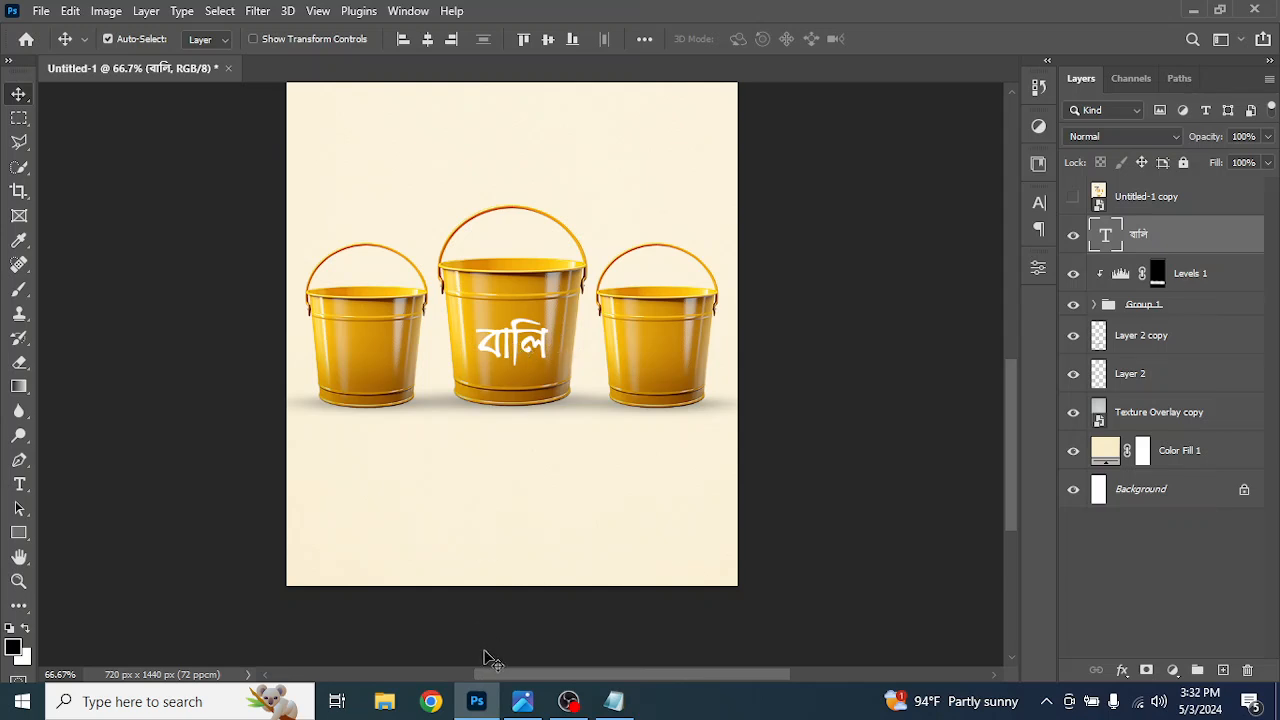
{"action": "left_click", "coordinate": [614, 701]}
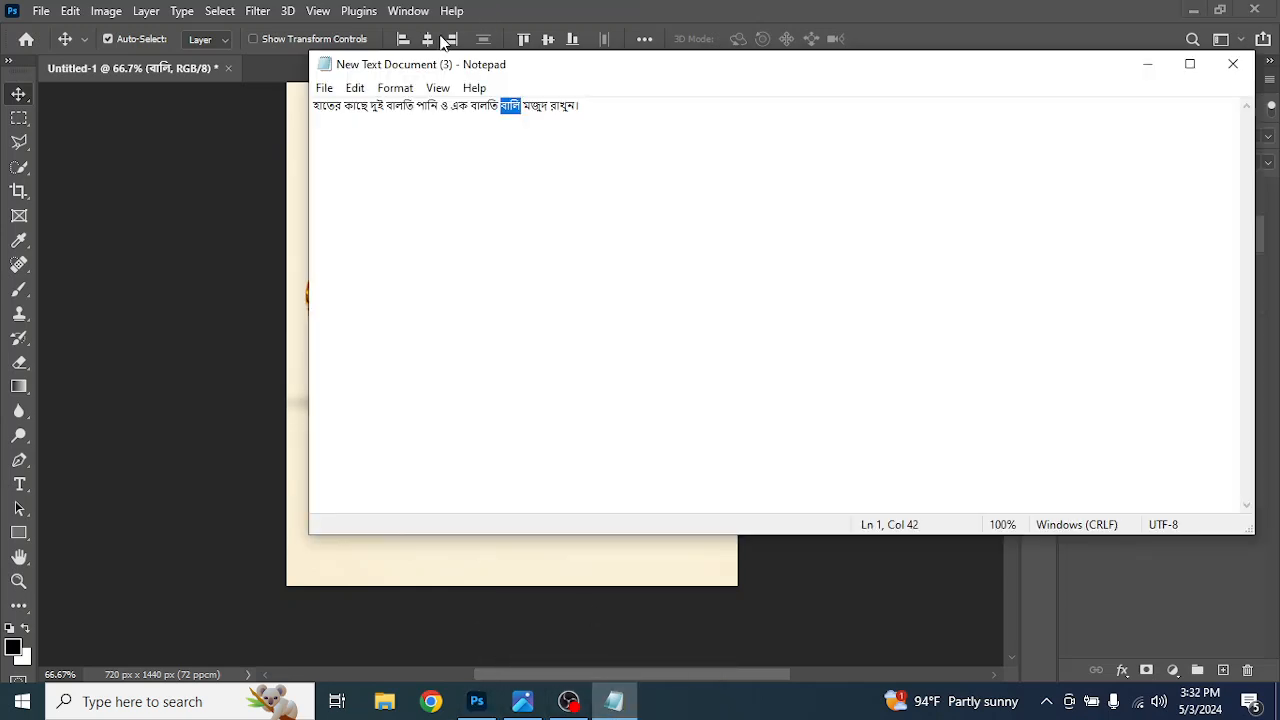
{"action": "left_click", "coordinate": [439, 104]}
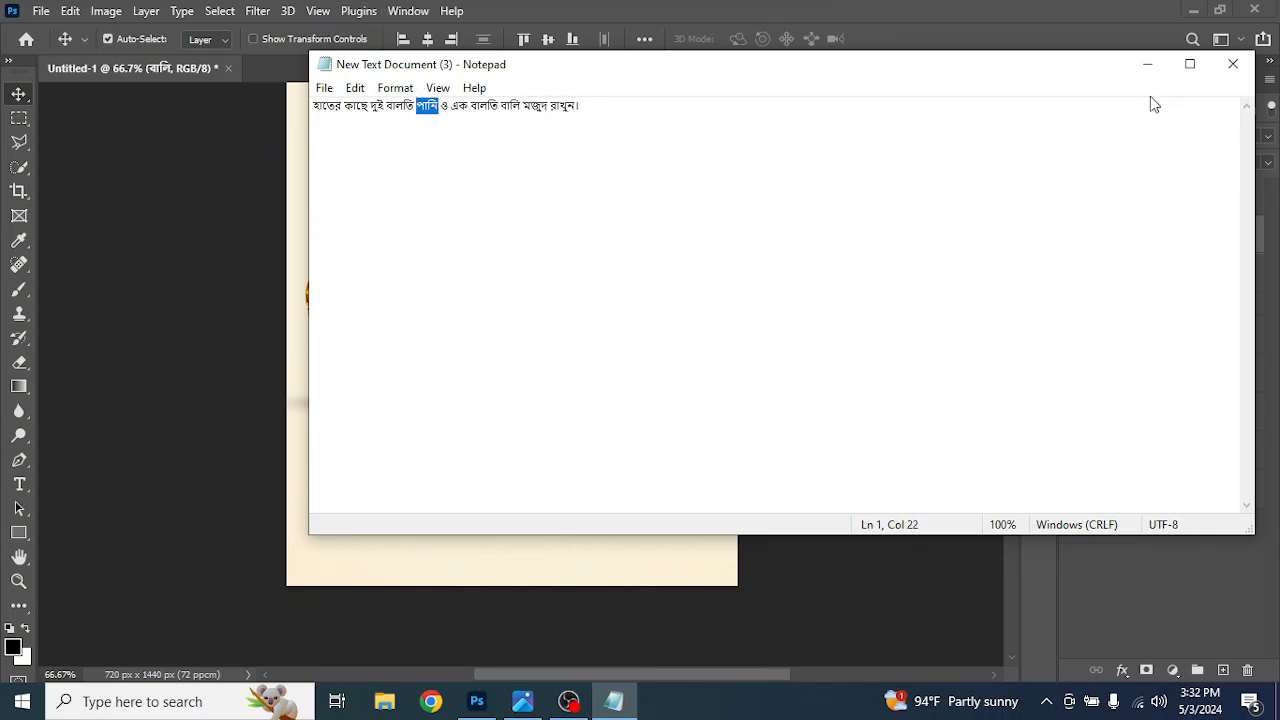
{"action": "left_click", "coordinate": [1150, 65]}
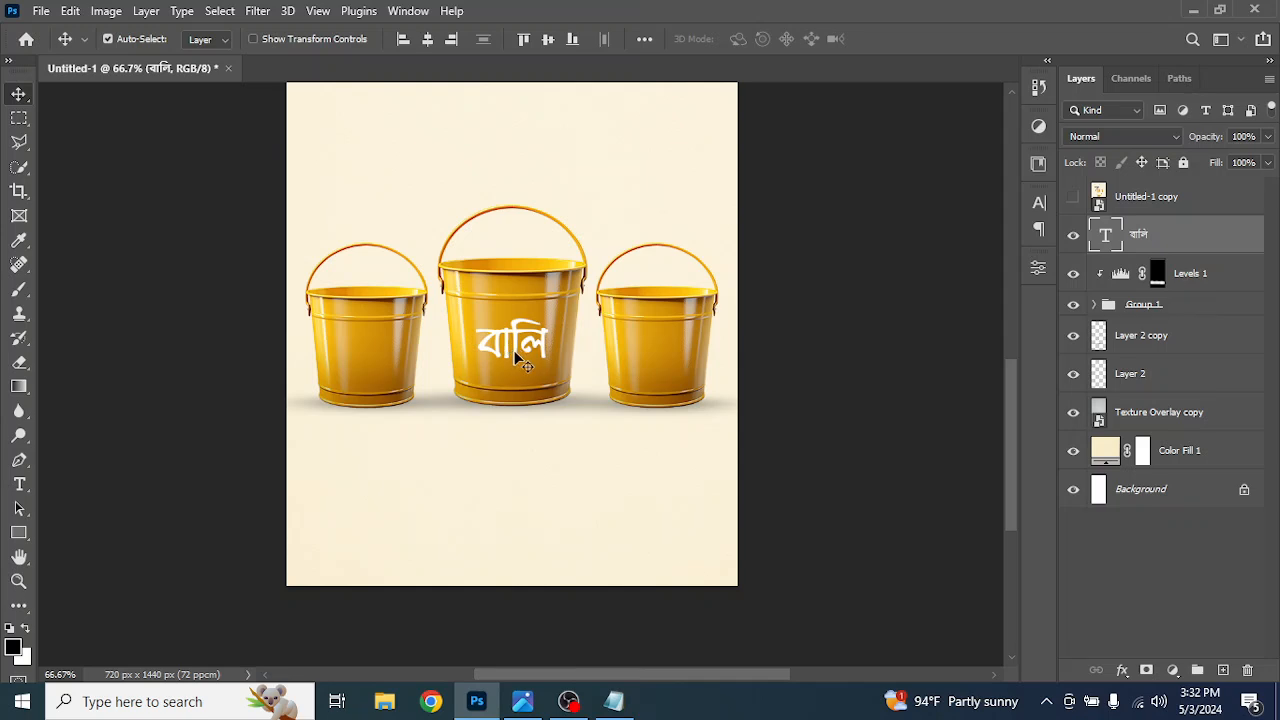
Duplicate the "বালি" text onto the right bucket and replace the copy's wording with "পানি"
{"action": "left_click_drag", "start_coordinate": [516, 355], "coordinate": [668, 362]}
{"action": "double_click", "coordinate": [660, 345]}
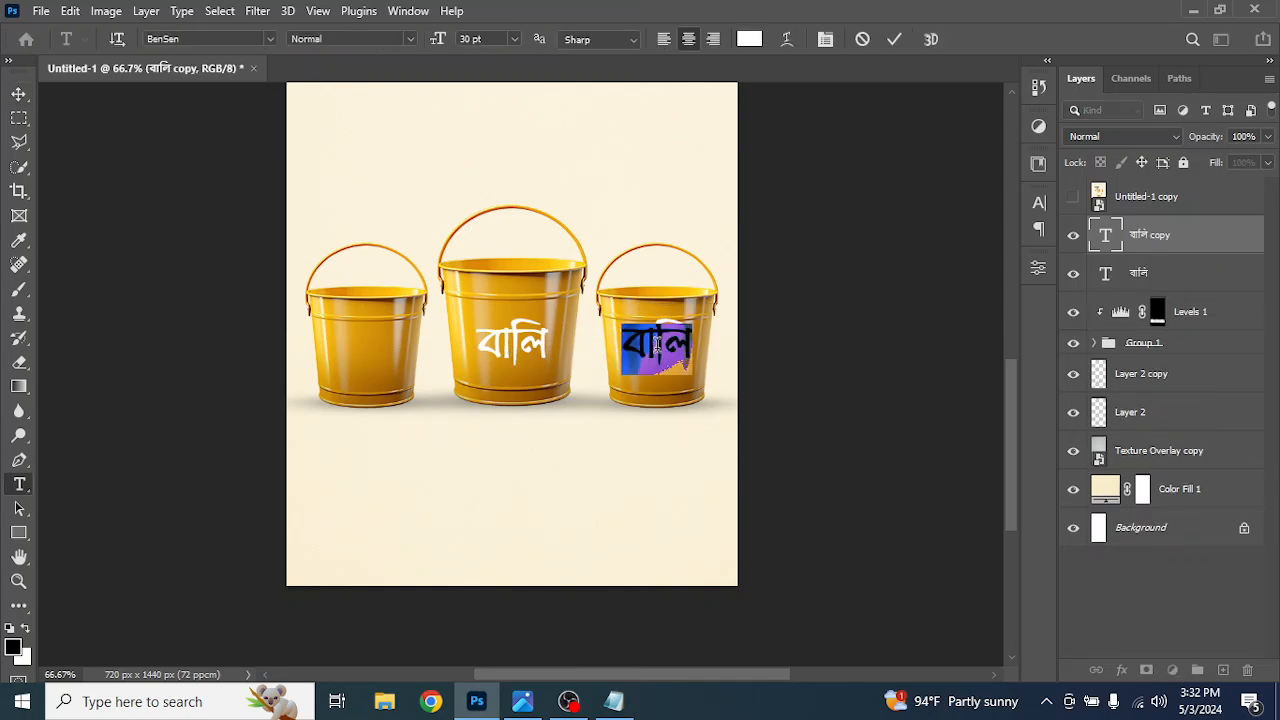
{"action": "type", "text": "পানি"}
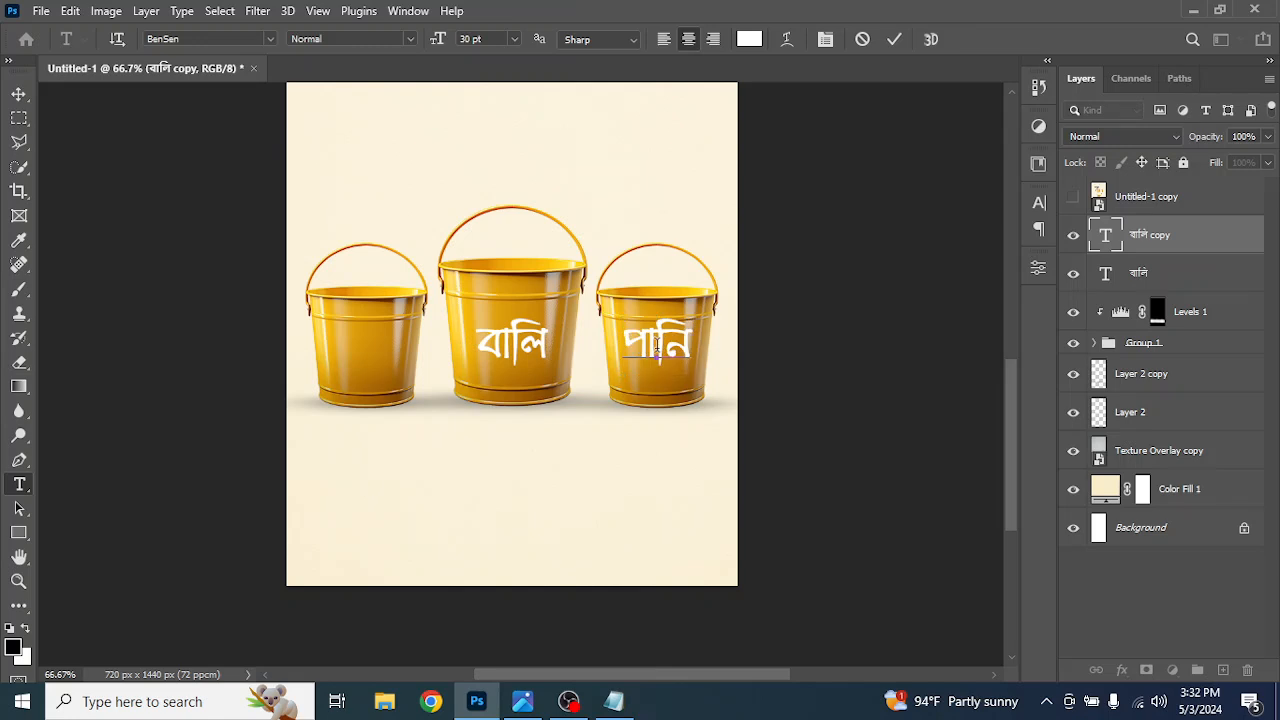
{"action": "left_click", "coordinate": [893, 40]}
{"action": "key", "text": "v"}
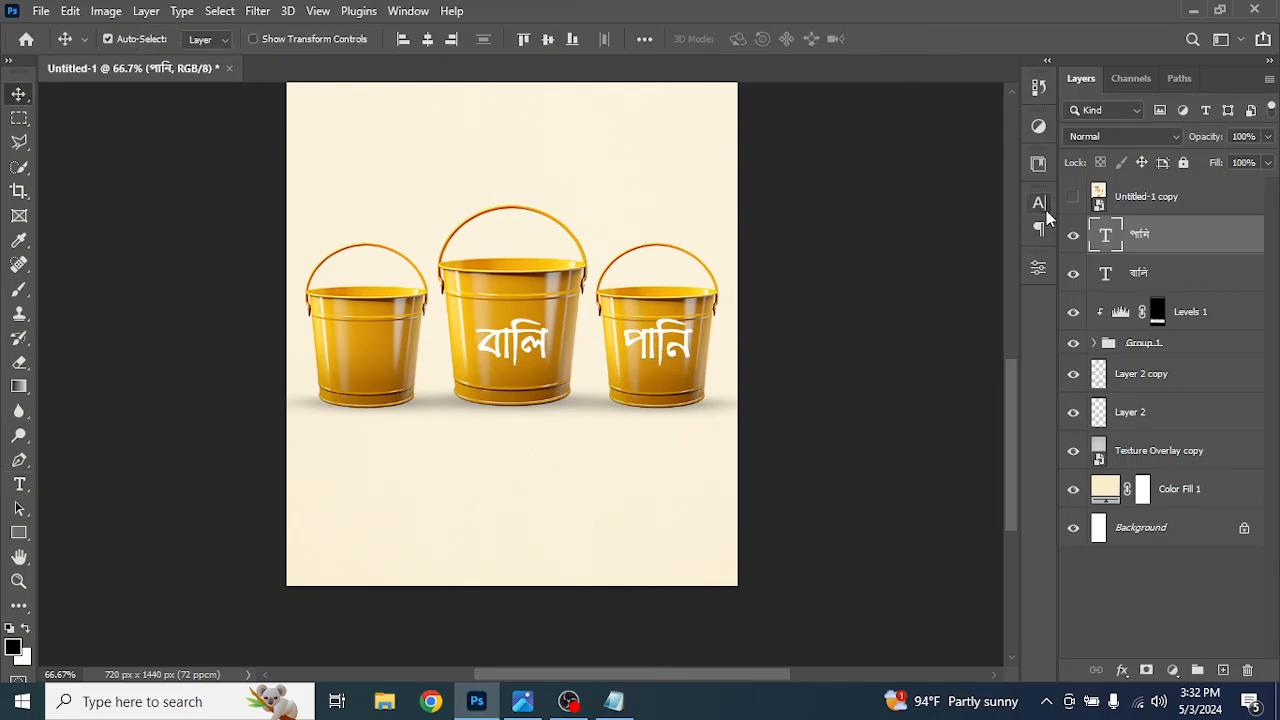
Reduce the "পানি" text on the right bucket to 20 pt
{"action": "left_click", "coordinate": [1042, 207]}
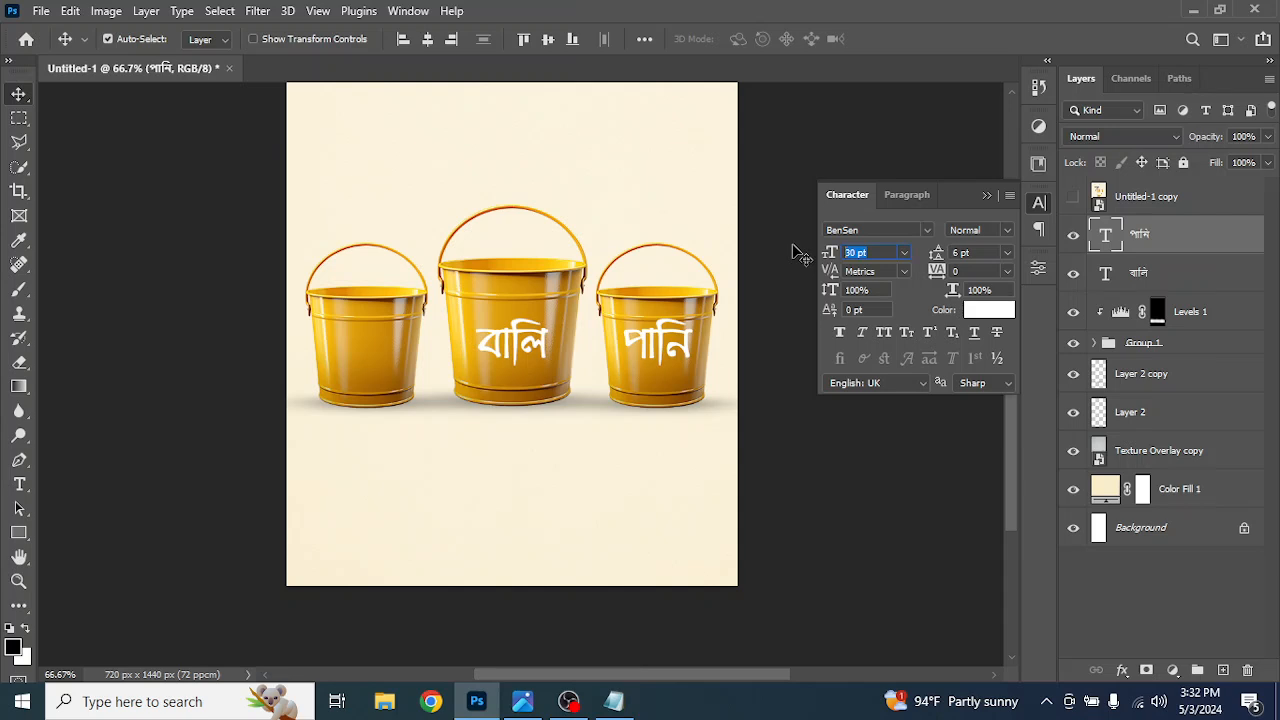
{"action": "type", "text": "20"}
{"action": "key", "text": "Return"}
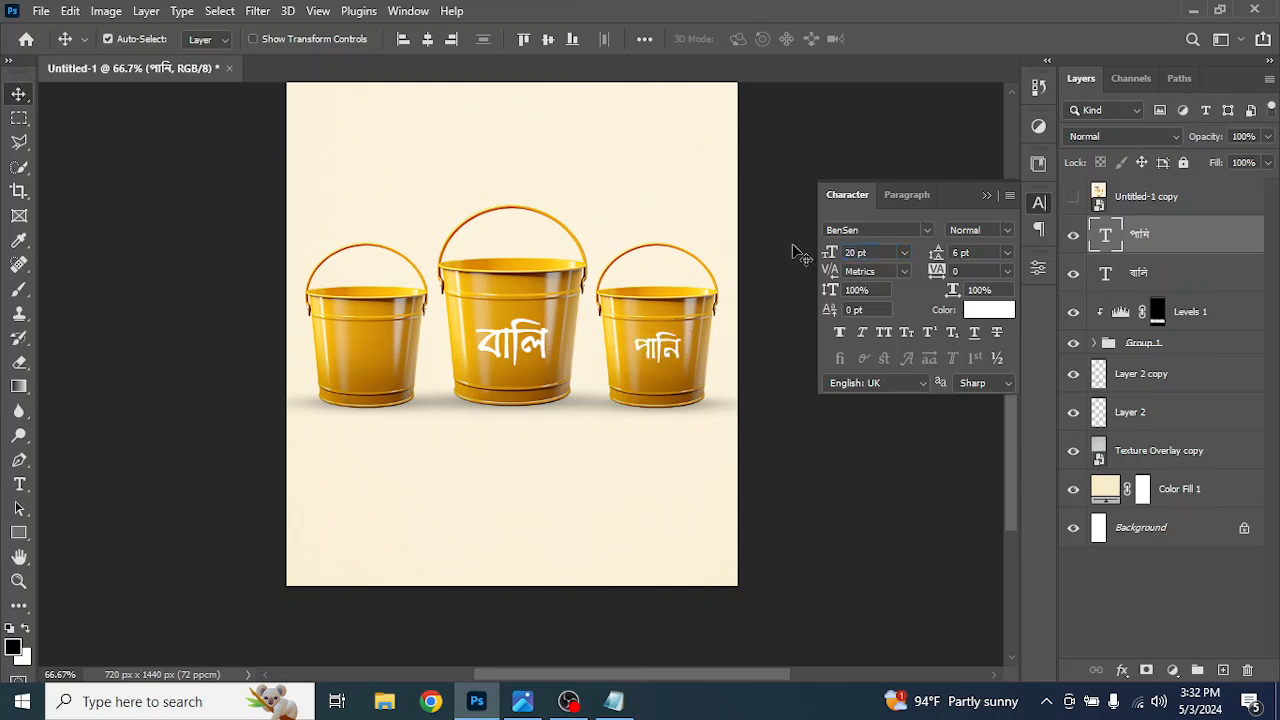
{"action": "left_click", "coordinate": [985, 197]}
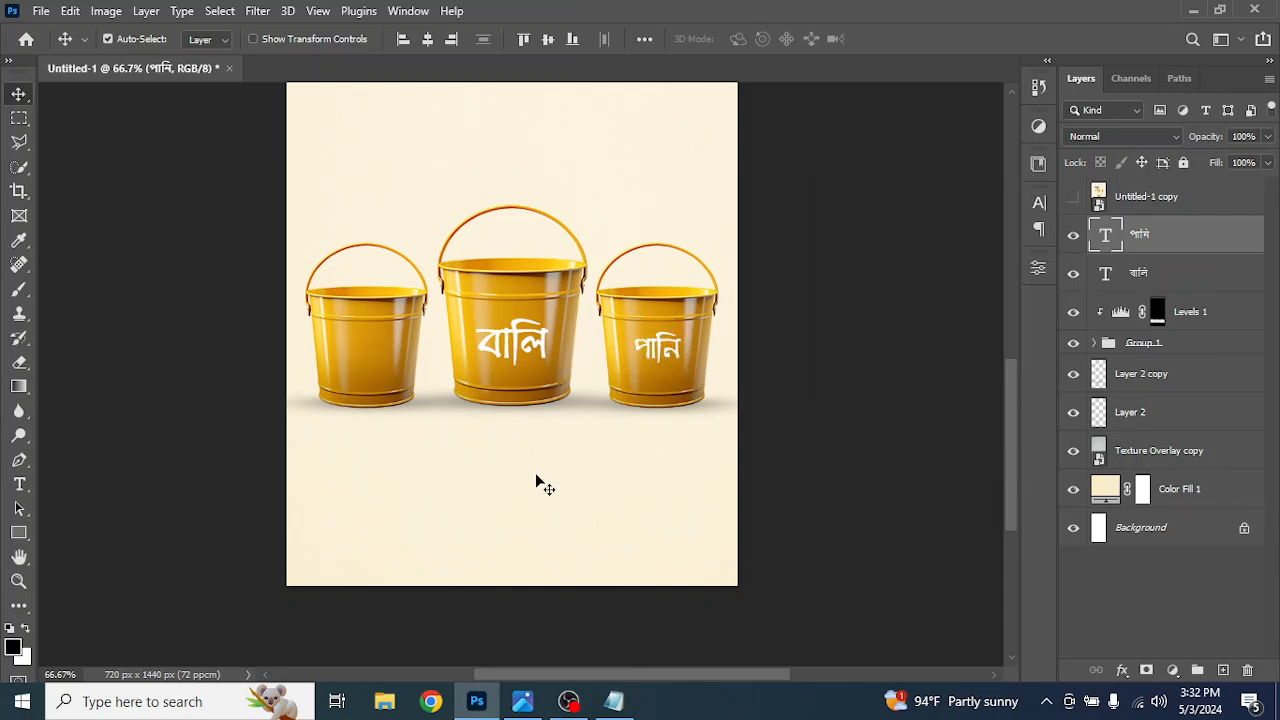
Shift the "বালি" label slightly left on the middle bucket and nudge the "পানি" label down and left on the right bucket
{"action": "left_click", "coordinate": [517, 348]}
{"action": "left_click_drag", "start_coordinate": [517, 348], "coordinate": [507, 341]}
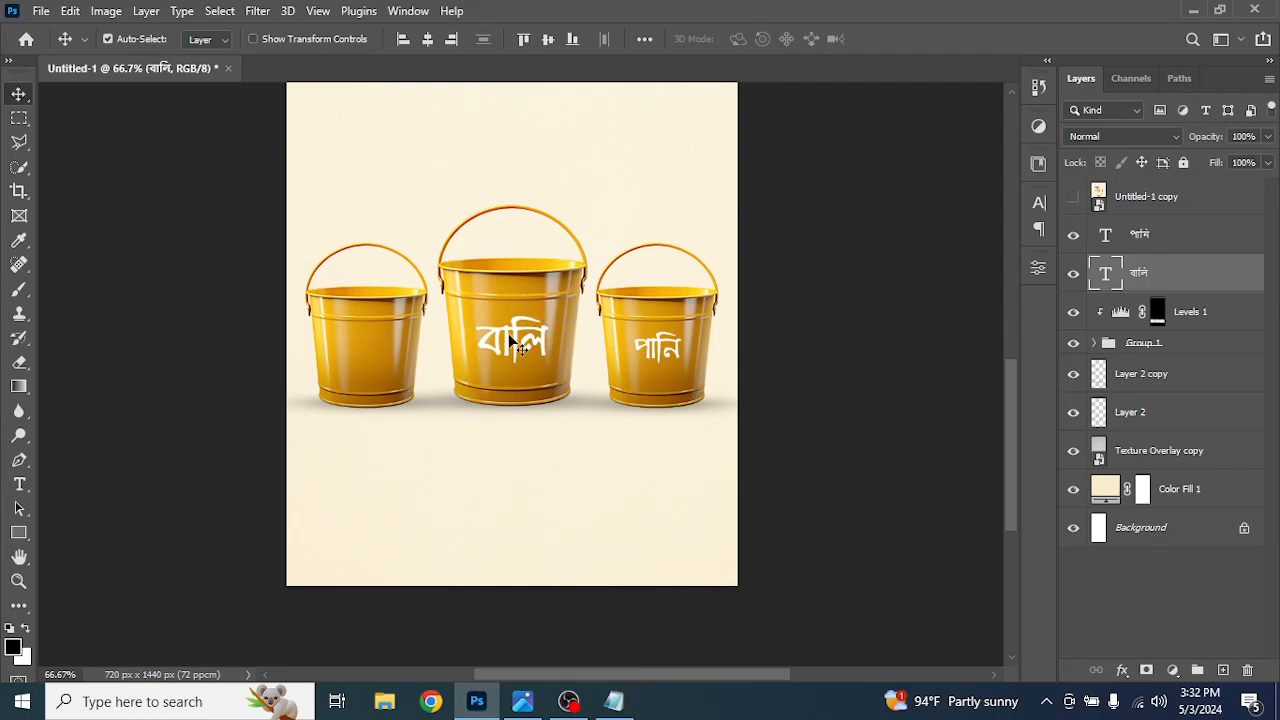
{"action": "left_click", "coordinate": [668, 357]}
{"action": "key", "text": "Down"}
{"action": "key", "text": "Down"}
{"action": "key", "text": "Down"}
{"action": "key", "text": "Left"}
{"action": "key", "text": "Left"}
{"action": "key", "text": "Down"}
{"action": "key", "text": "Down"}
{"action": "key", "text": "Down"}
{"action": "key", "text": "Down"}
{"action": "key", "text": "Down"}
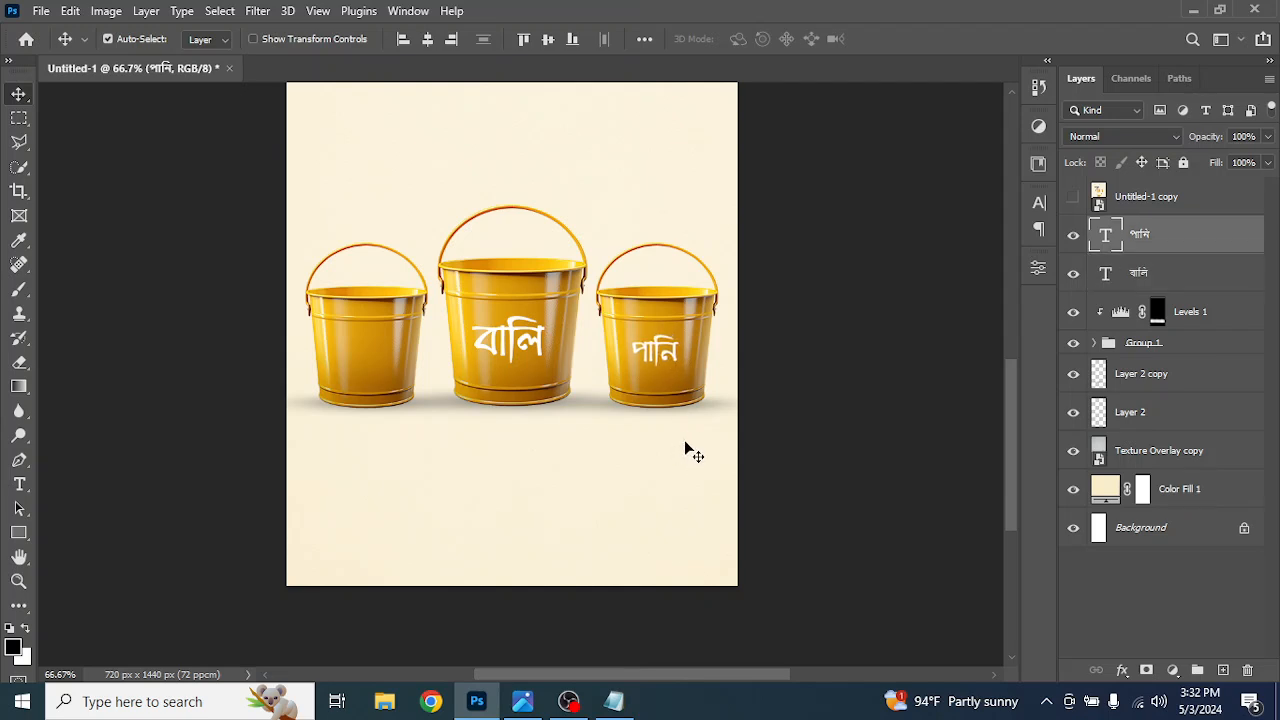
Duplicate the "পানি" label from the right bucket onto the front of the left bucket
{"action": "left_click", "coordinate": [514, 356]}
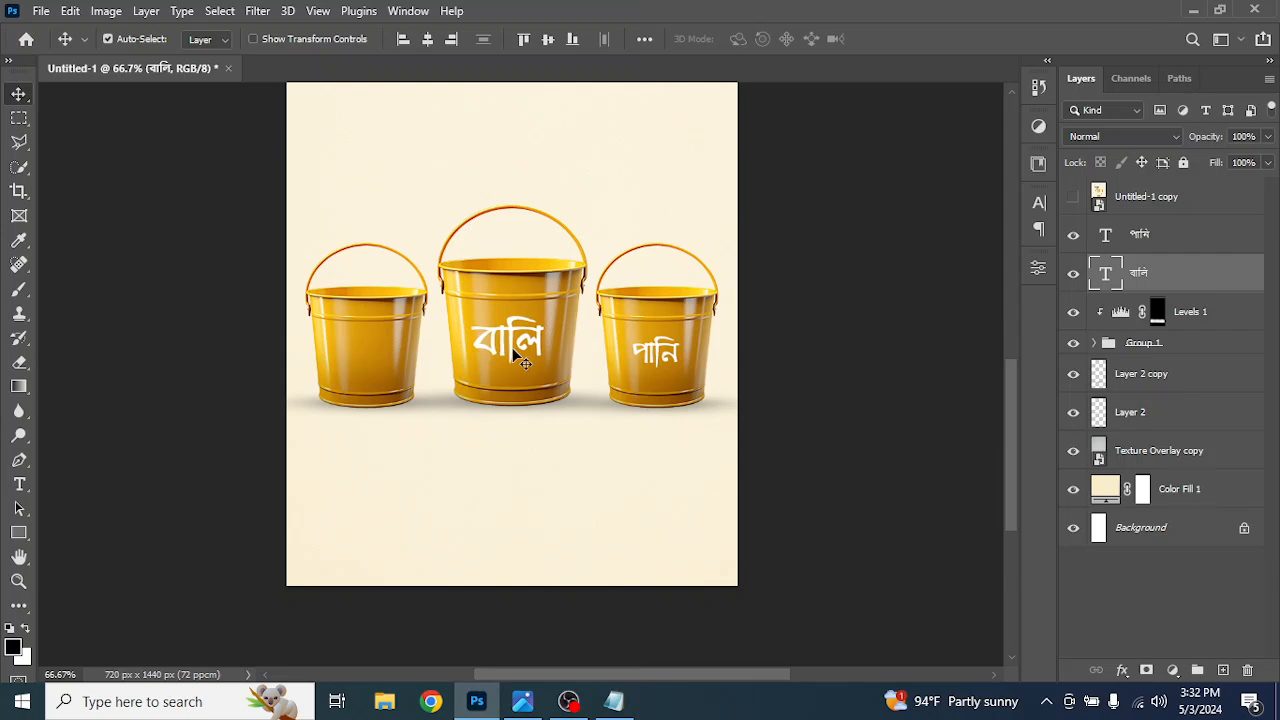
{"action": "left_click", "coordinate": [658, 366]}
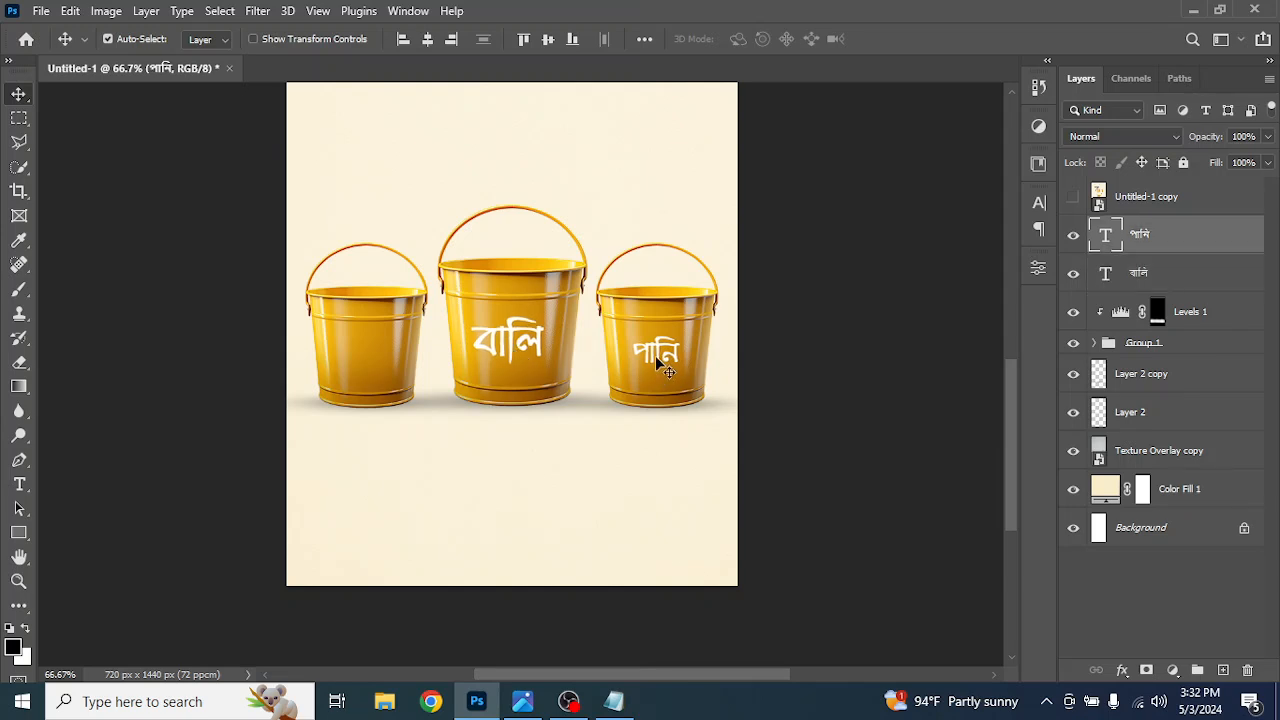
{"action": "left_click_drag", "start_coordinate": [658, 366], "coordinate": [359, 380]}
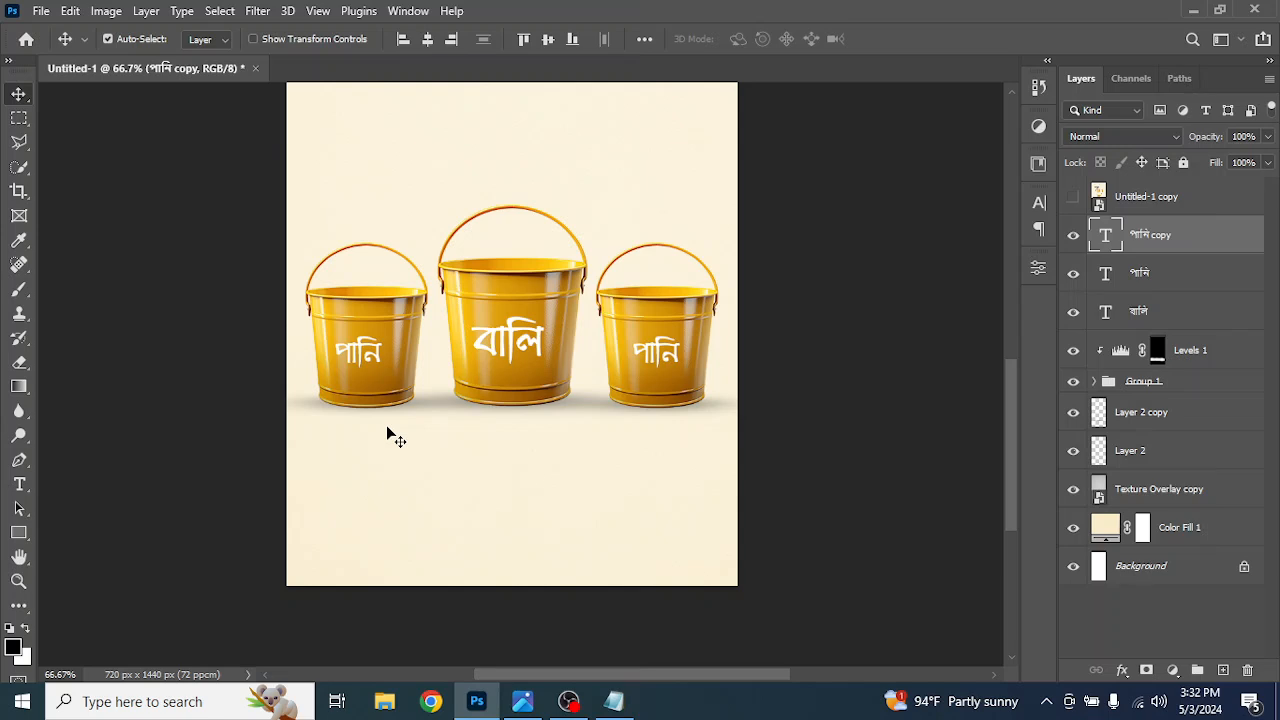
Merge the two "পানি" text layers and the "বালি" text layer into one layer
{"action": "left_click", "coordinate": [1168, 274], "text": "ctrl"}
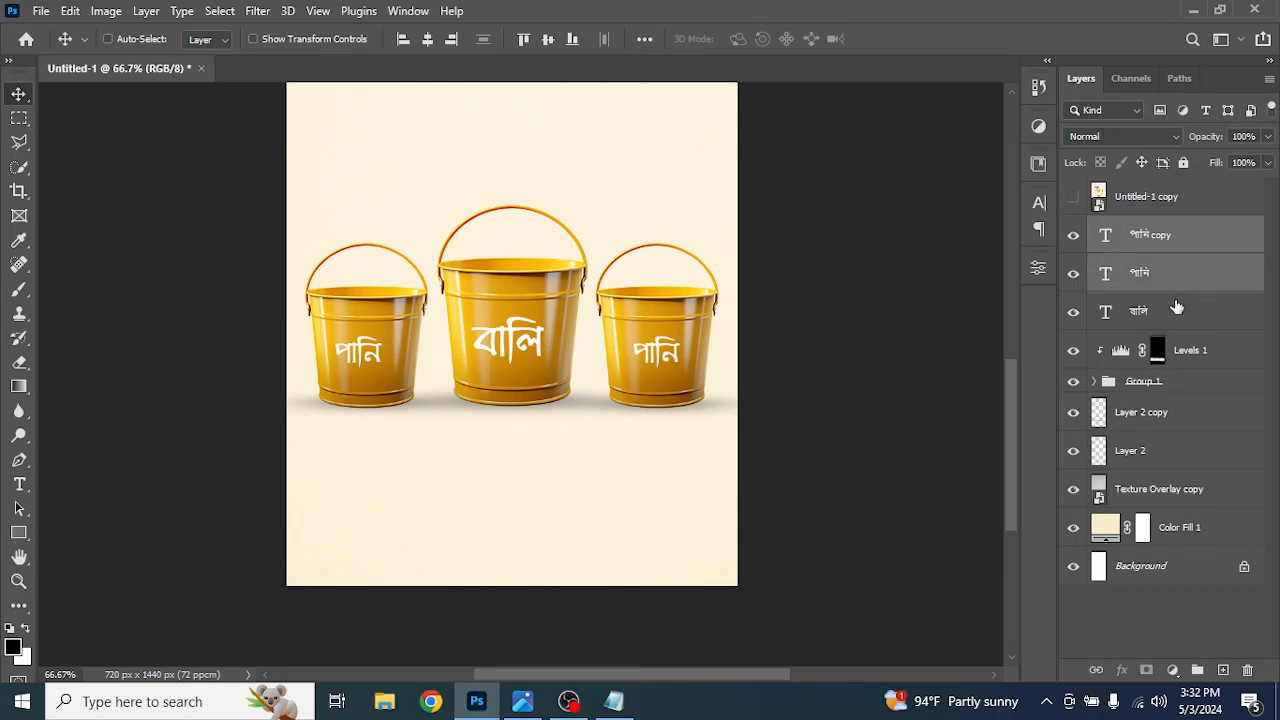
{"action": "left_click", "coordinate": [1176, 307], "text": "ctrl"}
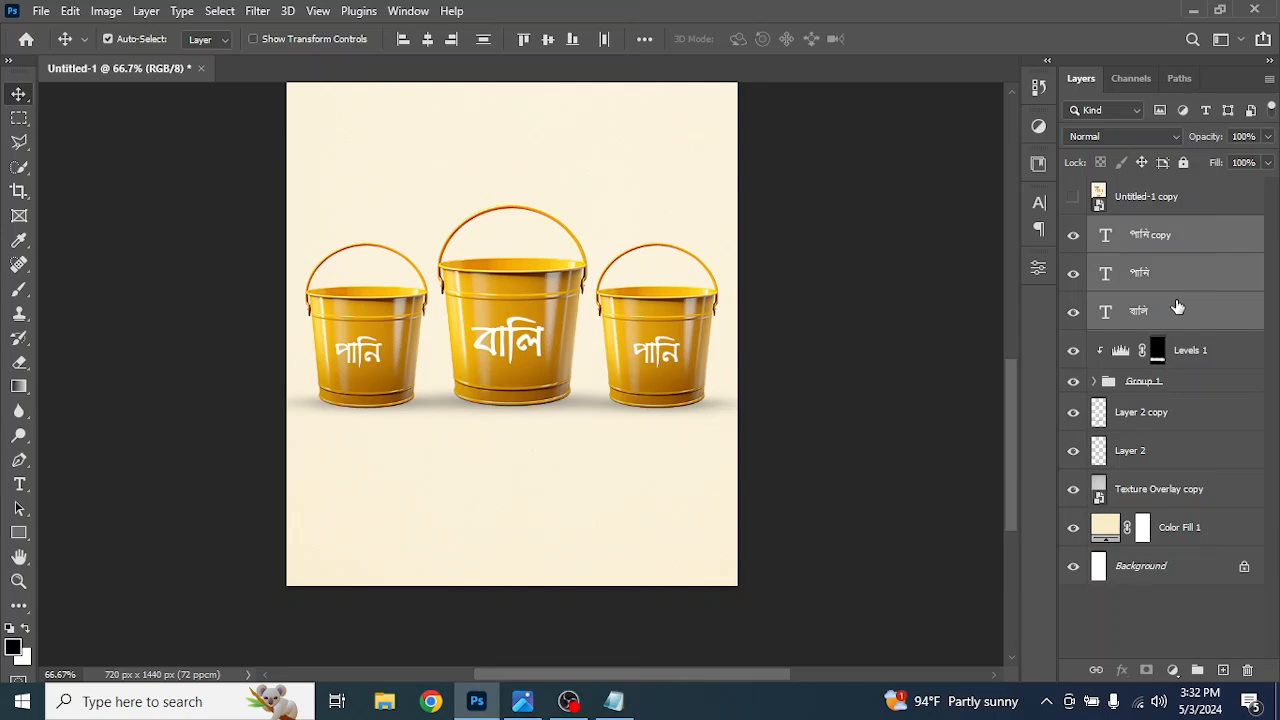
{"action": "key", "text": "ctrl+e"}
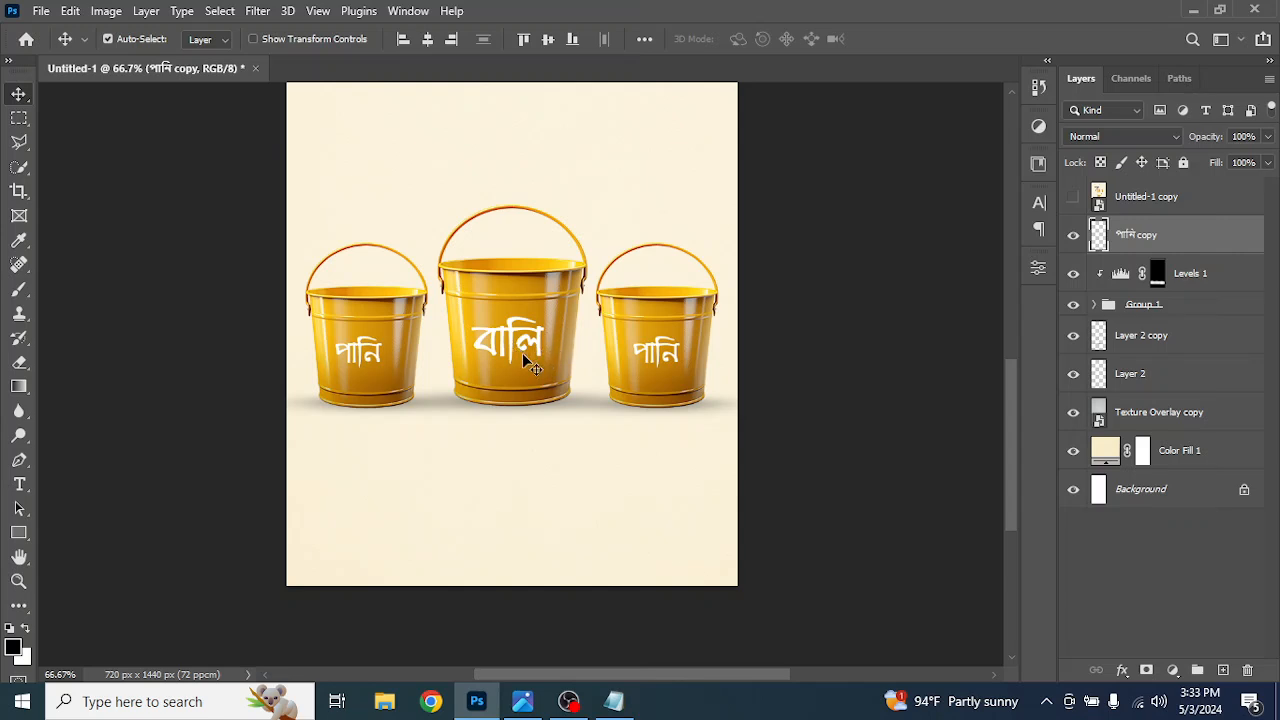
Blend the merged labels into the buckets using Blend If, splitting the Underlying Layer white point to 116 / 255 and raising half of its black point
{"action": "double_click", "coordinate": [1248, 237]}
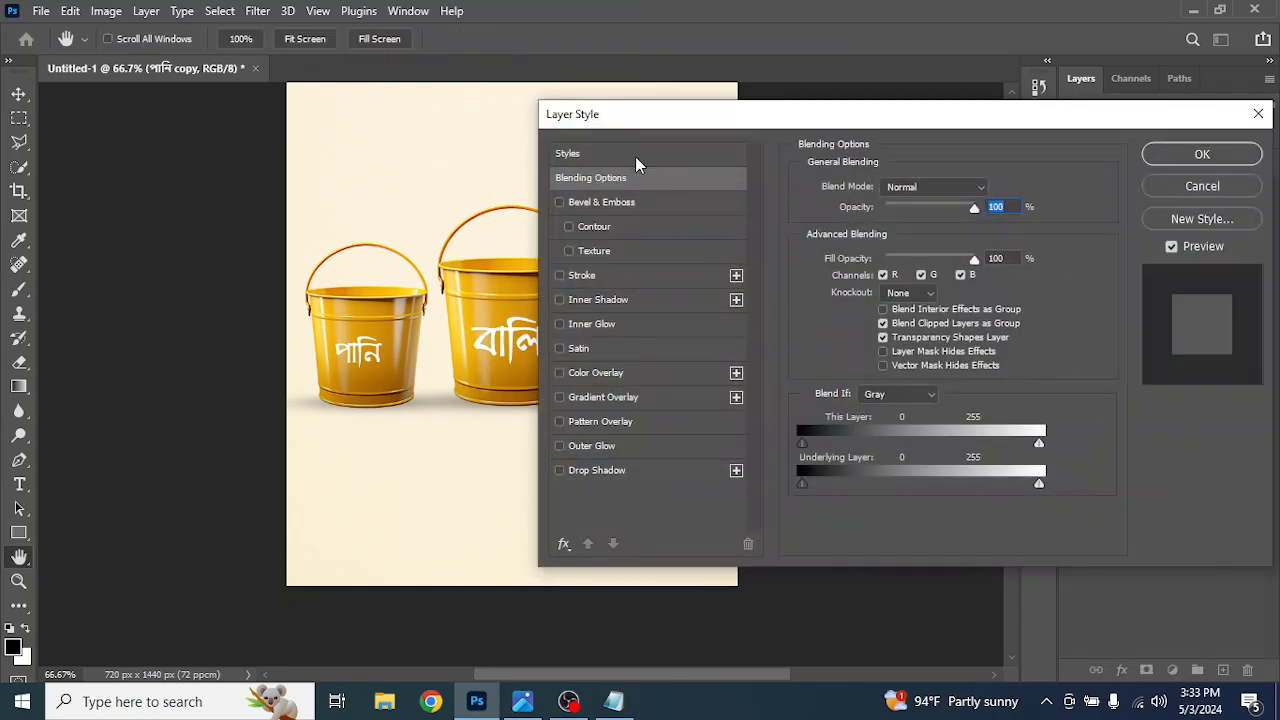
{"action": "left_click_drag", "start_coordinate": [622, 130], "coordinate": [812, 98]}
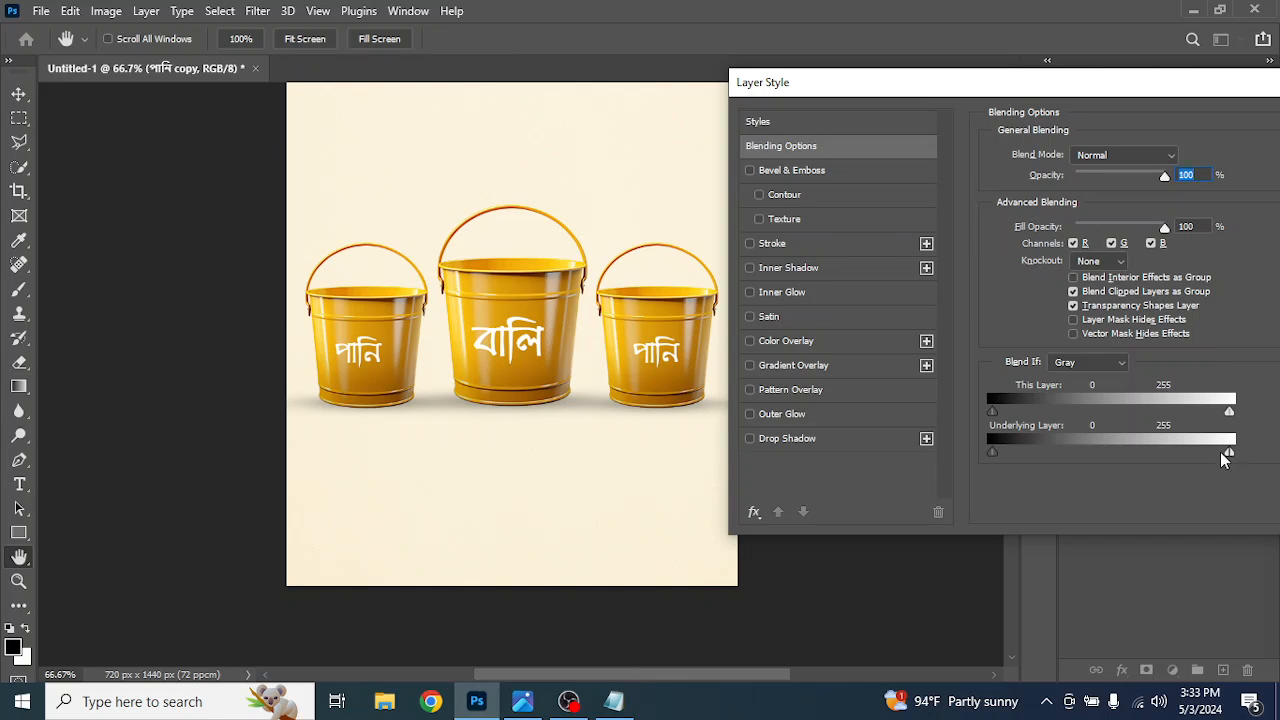
{"action": "left_click_drag", "start_coordinate": [1230, 455], "coordinate": [1100, 459]}
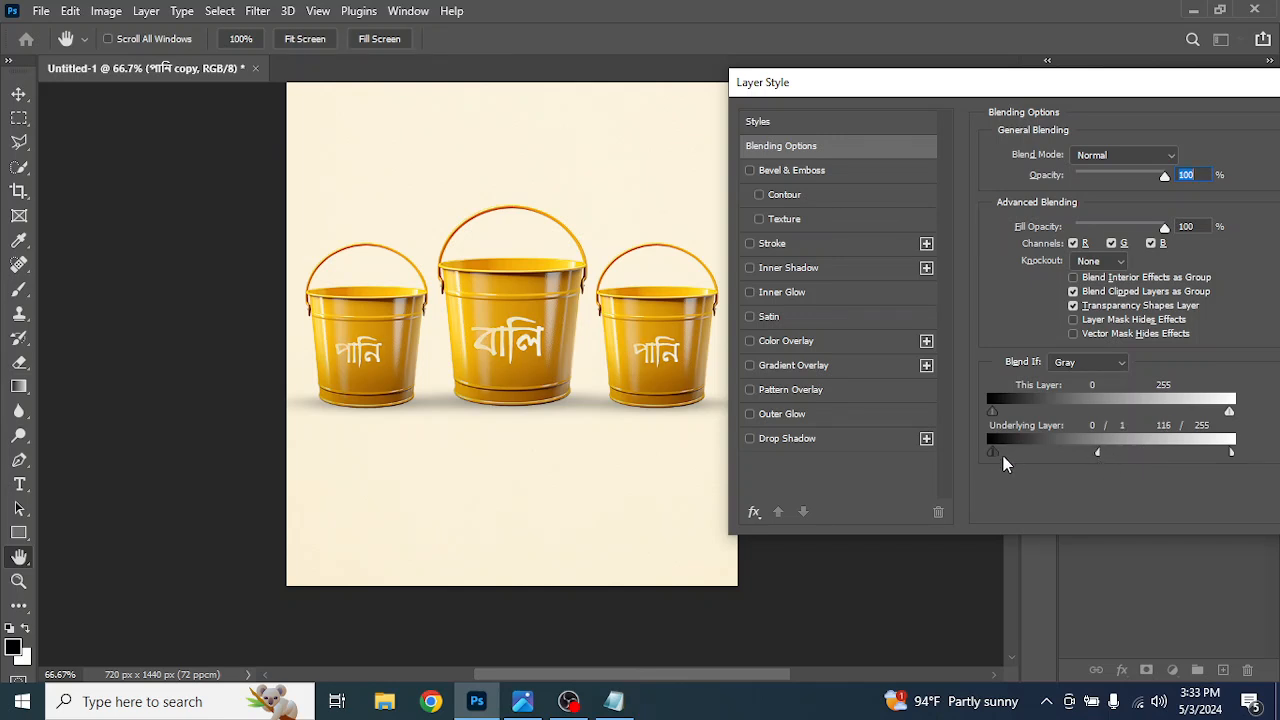
{"action": "left_click_drag", "start_coordinate": [998, 453], "coordinate": [1194, 456]}
{"action": "left_click_drag", "start_coordinate": [958, 100], "coordinate": [708, 124]}
{"action": "left_click", "coordinate": [1107, 120]}
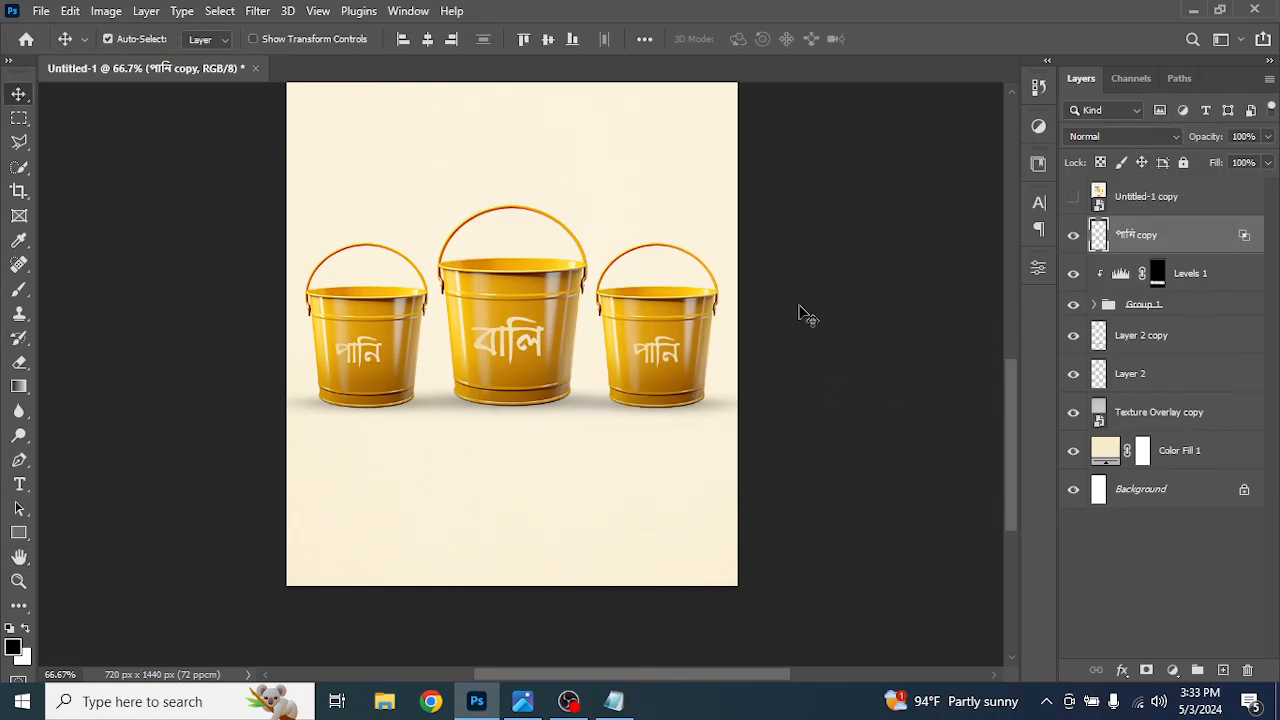
Group the merged label layer, Levels 1, Group 1, Layer 2 copy and Layer 2, and check the group by toggling its visibility
{"action": "left_click", "coordinate": [1209, 276], "text": "ctrl"}
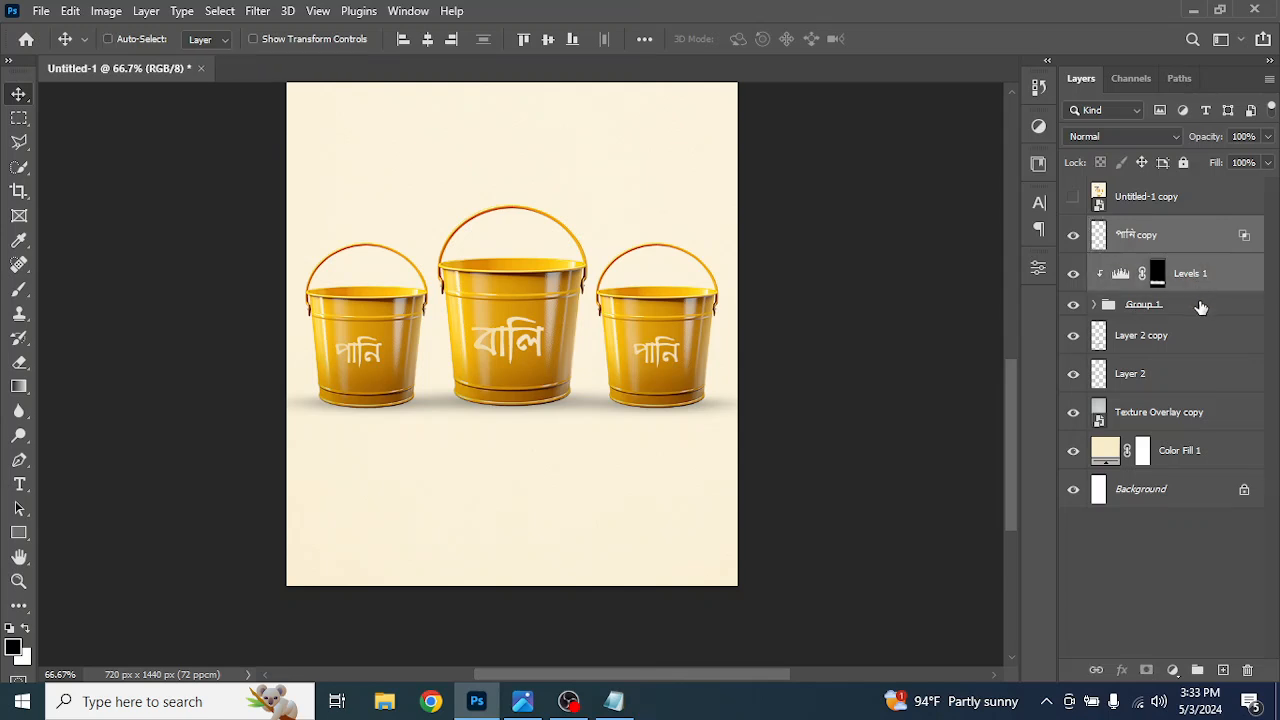
{"action": "left_click", "coordinate": [1201, 306], "text": "ctrl"}
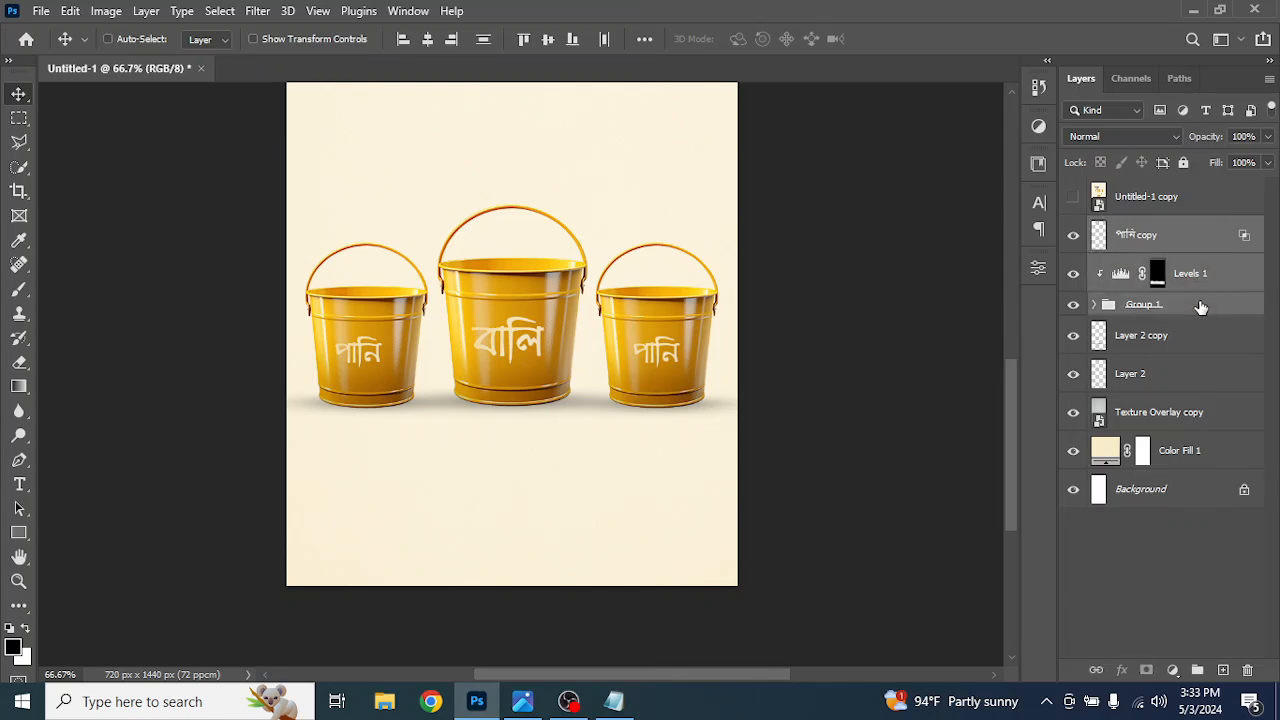
{"action": "left_click", "coordinate": [1172, 336], "text": "ctrl"}
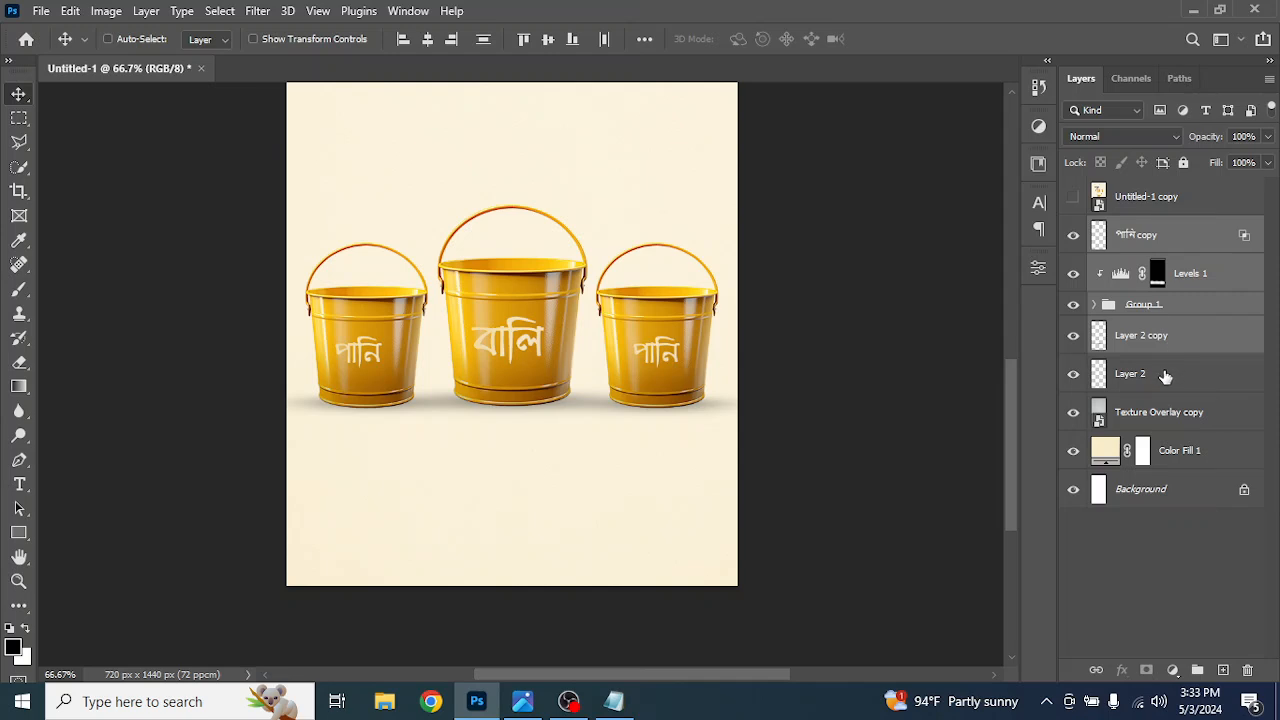
{"action": "left_click", "coordinate": [1165, 374], "text": "ctrl"}
{"action": "key", "text": "ctrl+g"}
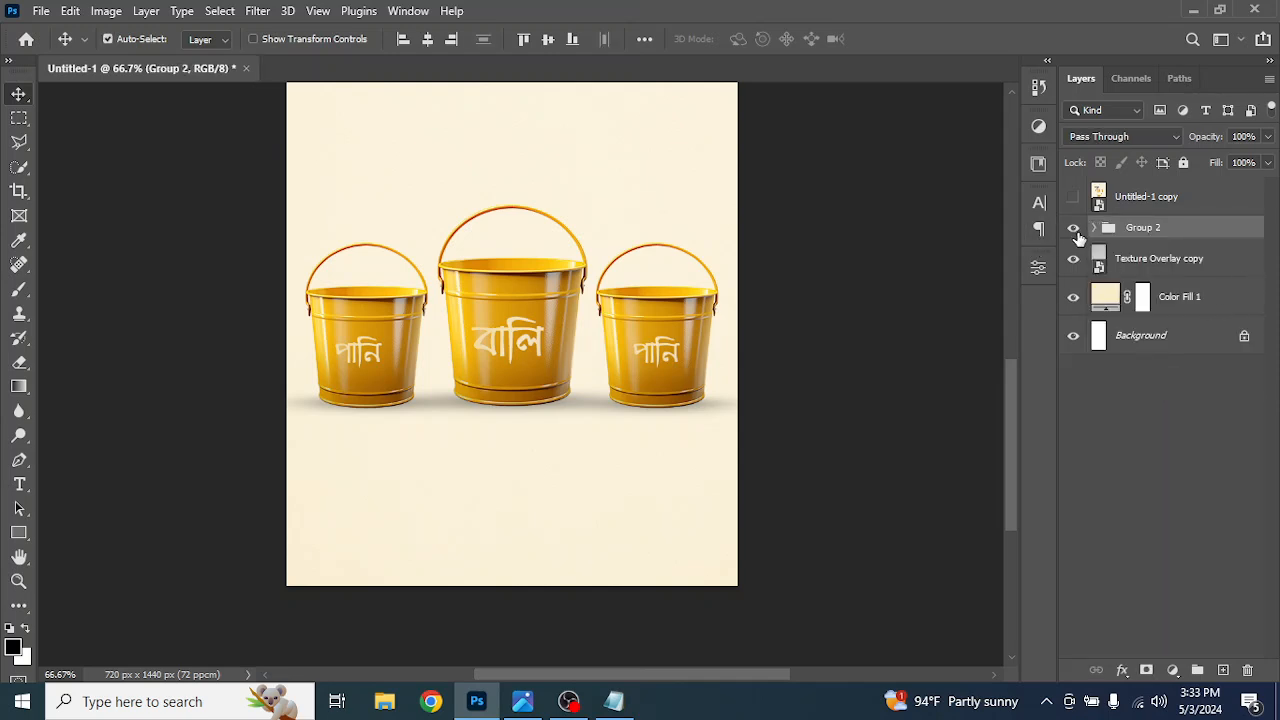
{"action": "left_click", "coordinate": [1073, 228]}
{"action": "left_click", "coordinate": [1073, 228]}
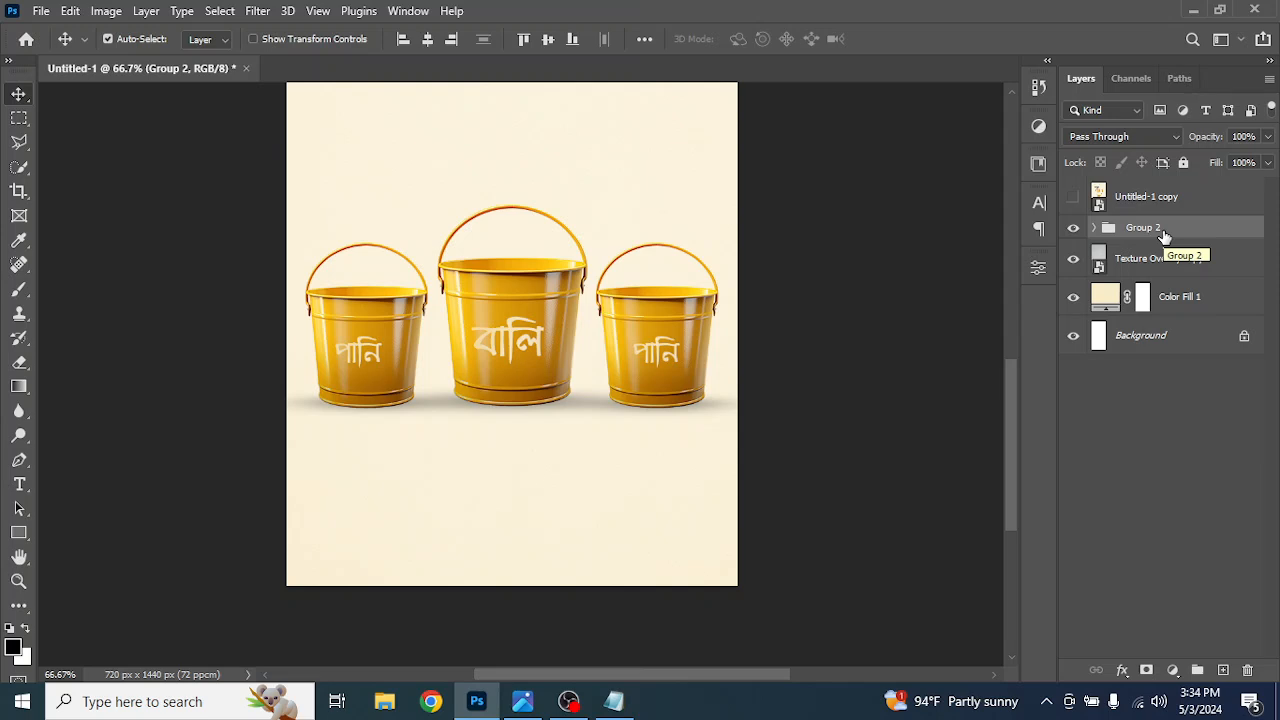
Compare the whole design with the reference by showing and hiding the "Untitled-1 copy" layer
{"action": "key", "text": "ctrl+0"}
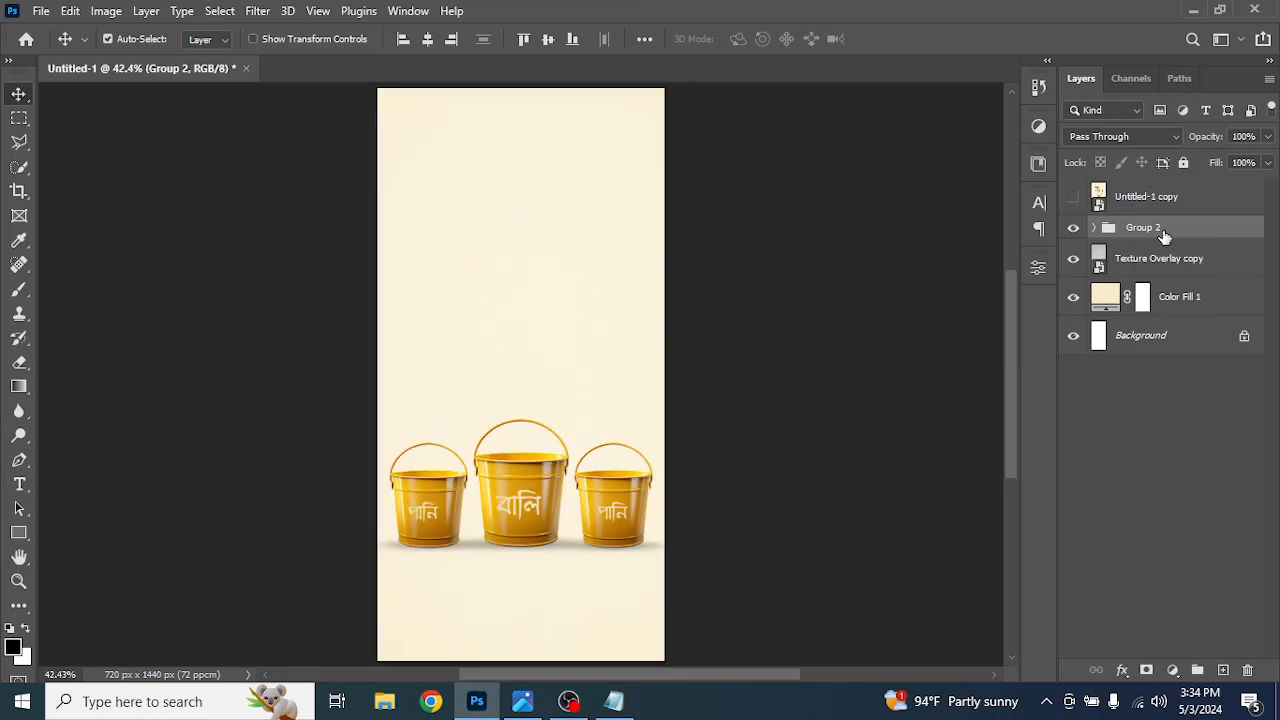
{"action": "left_click", "coordinate": [1072, 197]}
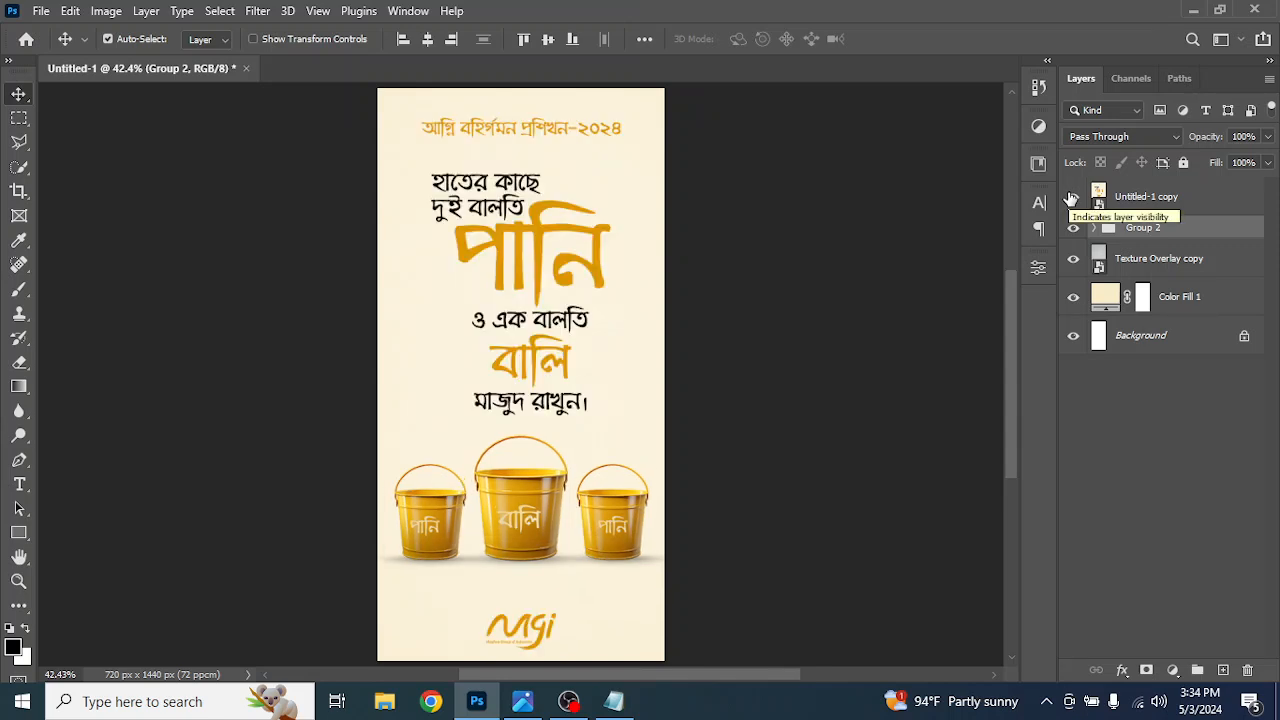
{"action": "left_click", "coordinate": [1072, 197]}
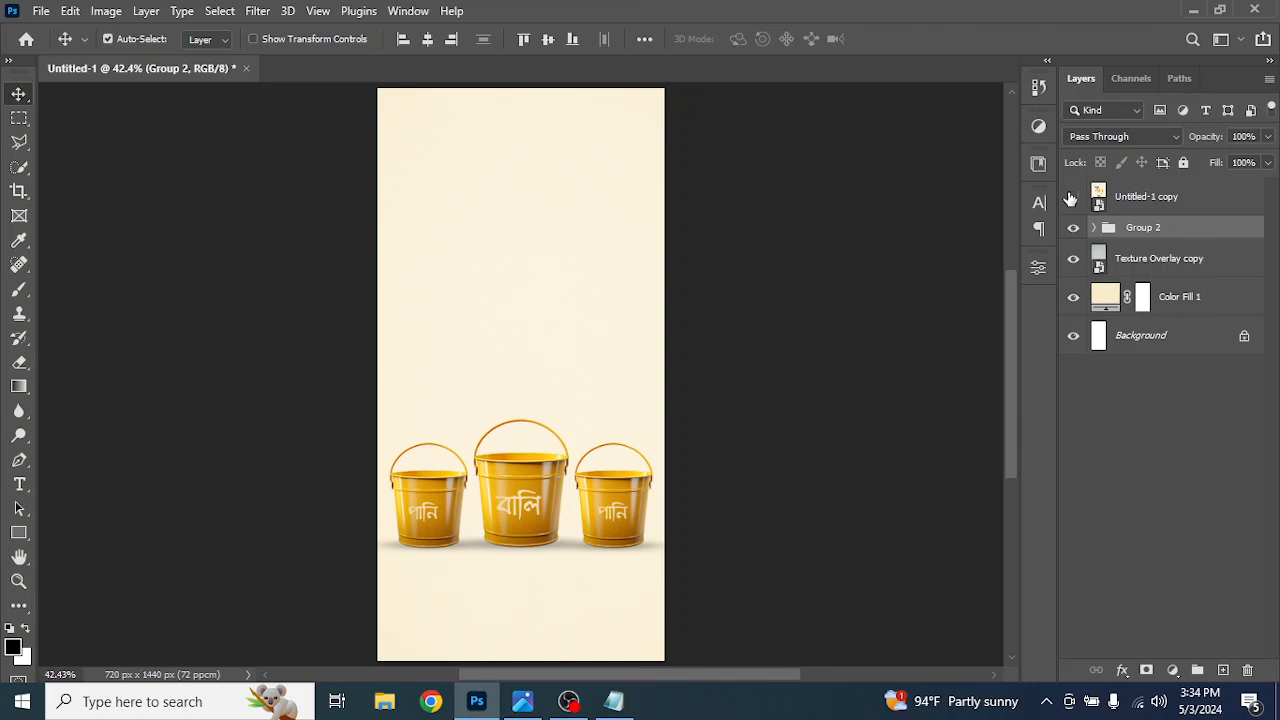
{"action": "left_click", "coordinate": [1072, 197]}
{"action": "left_click", "coordinate": [1072, 197]}
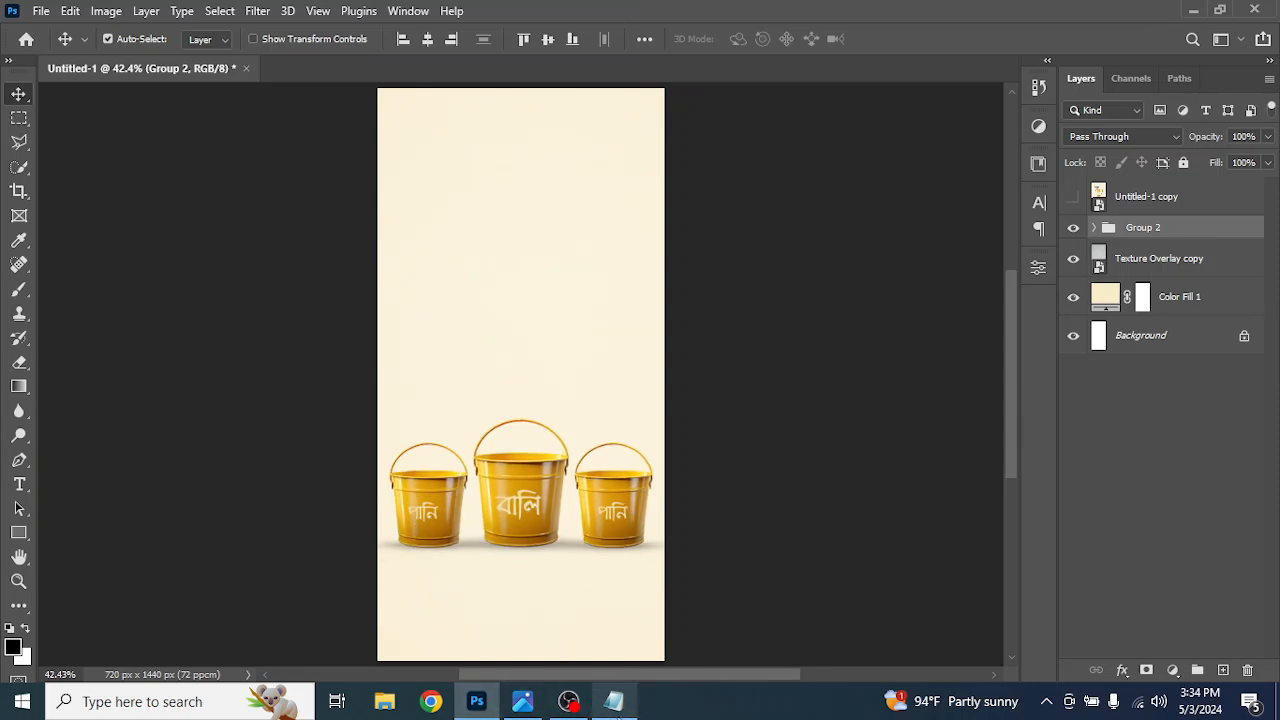
Copy the full sentence "হাতের কাছে দুই বালতি পানি ও এক বালতি বালি মজুদ রাখুন।" from the Notepad document and return to Photoshop
{"action": "left_click", "coordinate": [614, 703]}
{"action": "left_click", "coordinate": [540, 132]}
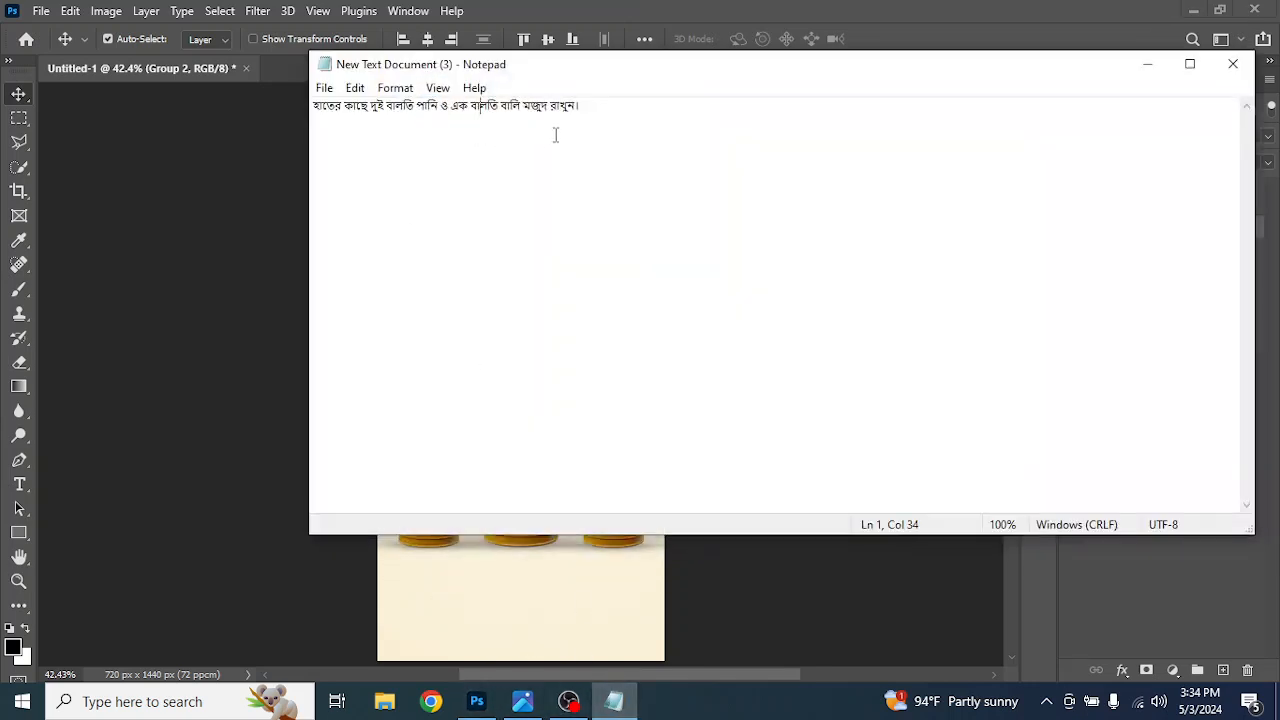
{"action": "left_click_drag", "start_coordinate": [589, 106], "coordinate": [280, 95]}
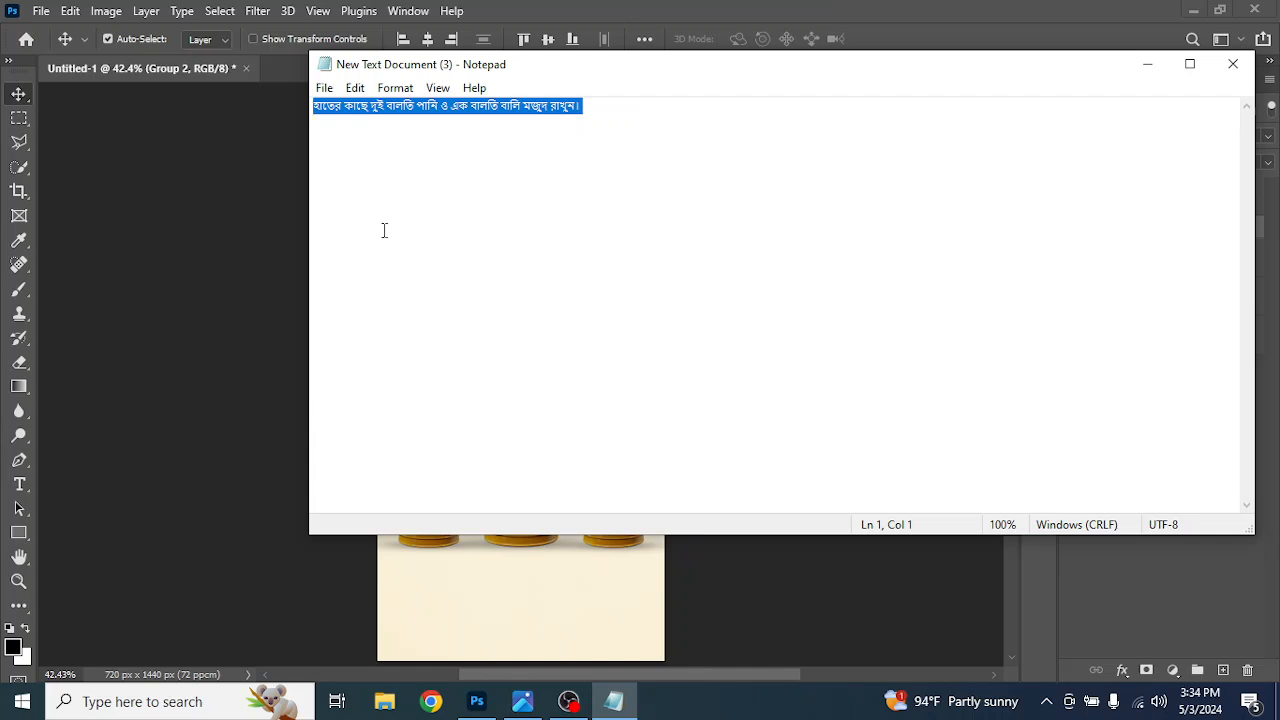
{"action": "left_click", "coordinate": [477, 701]}
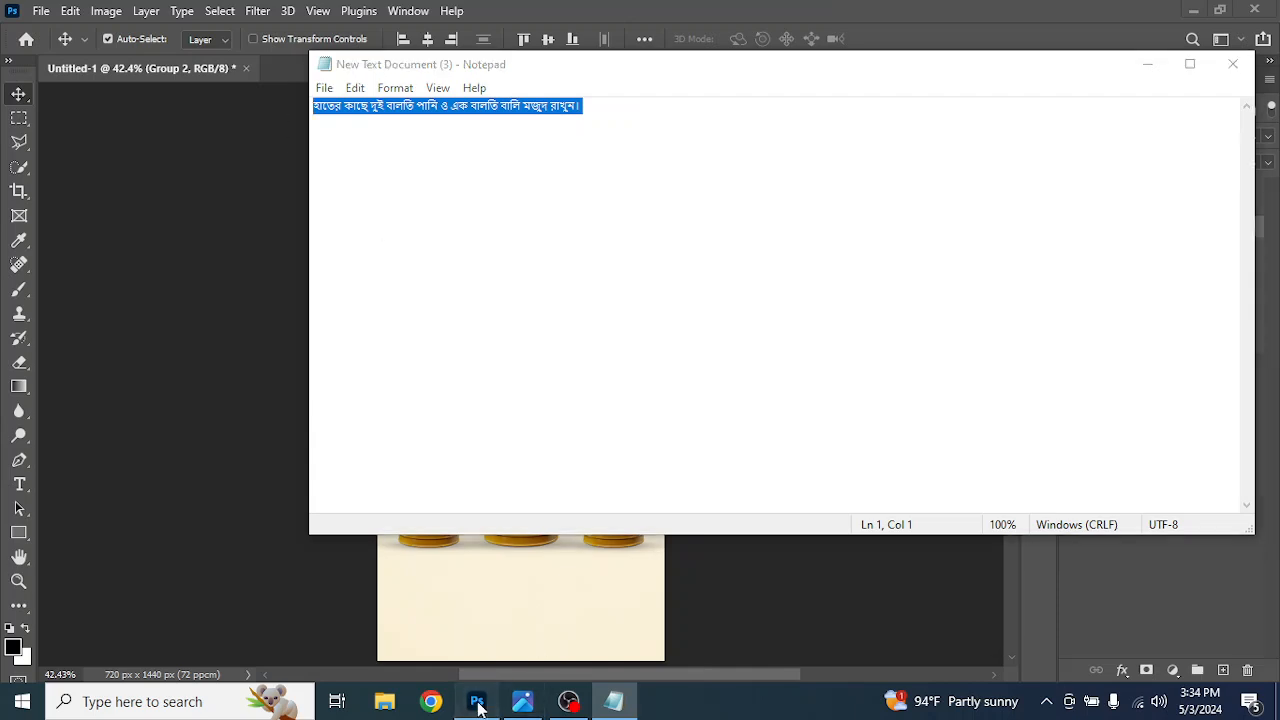
Paste the copied Bengali sentence as a new text layer in the empty area above the buckets
{"action": "left_click", "coordinate": [19, 484]}
{"action": "left_click", "coordinate": [477, 265]}
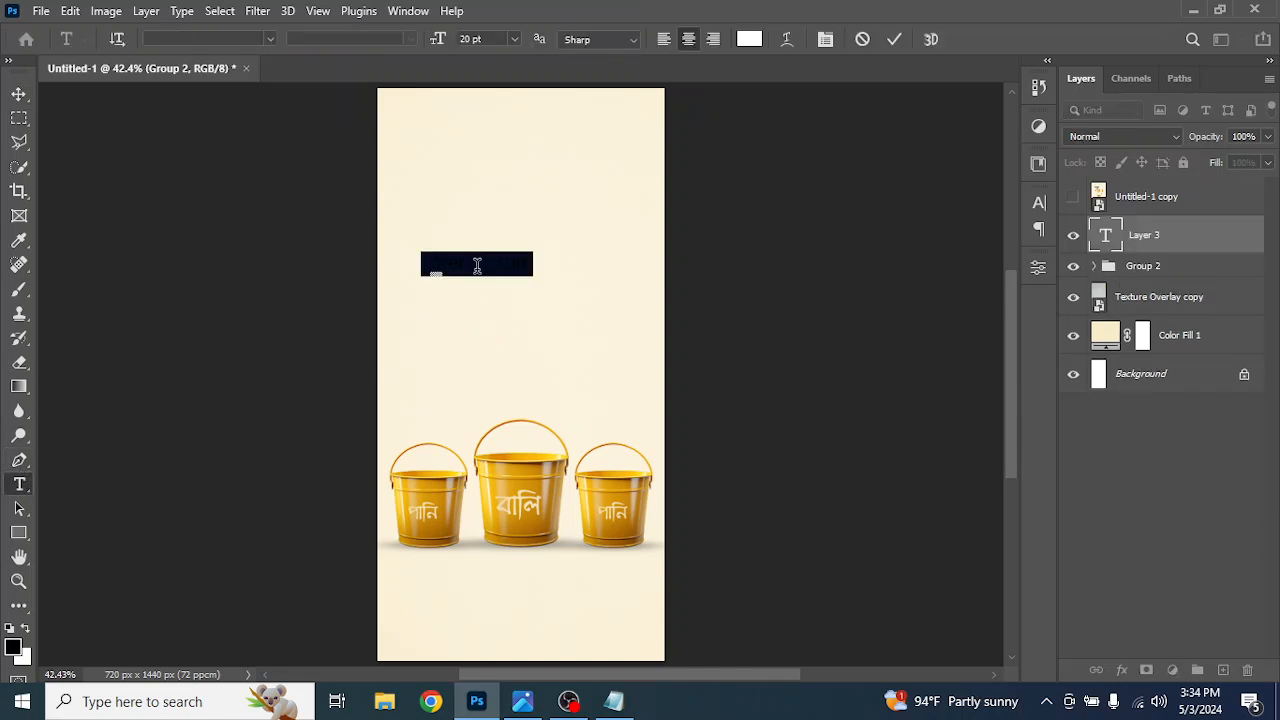
{"action": "key", "text": "ctrl+v"}
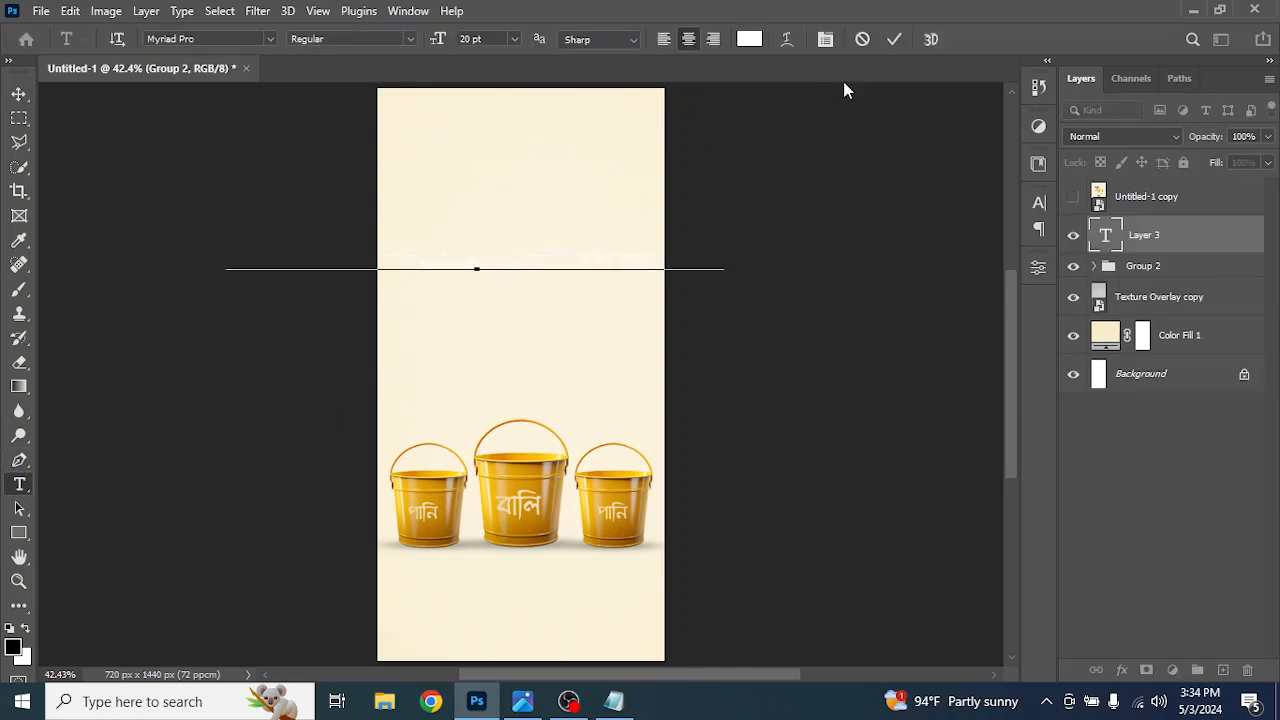
{"action": "left_click", "coordinate": [895, 40]}
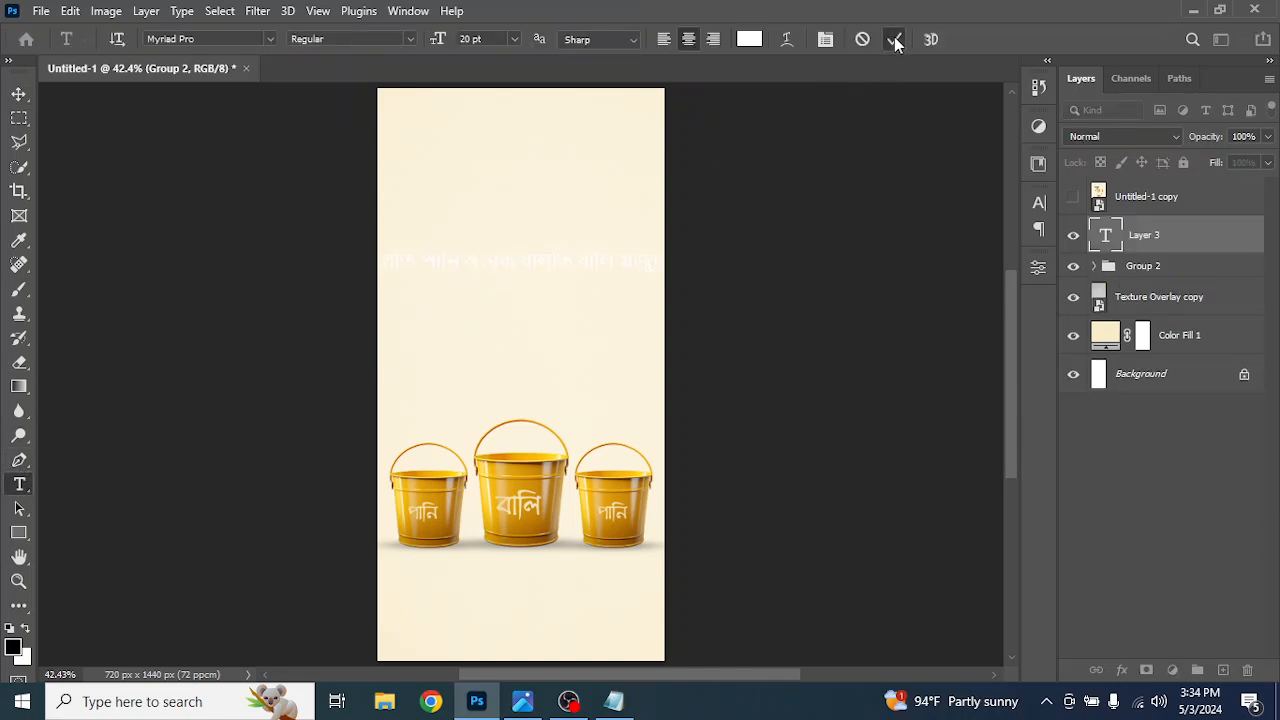
Set the color of the pasted sentence to black, 000000
{"action": "left_click", "coordinate": [1038, 204]}
{"action": "left_click", "coordinate": [990, 311]}
{"action": "type", "text": "000000"}
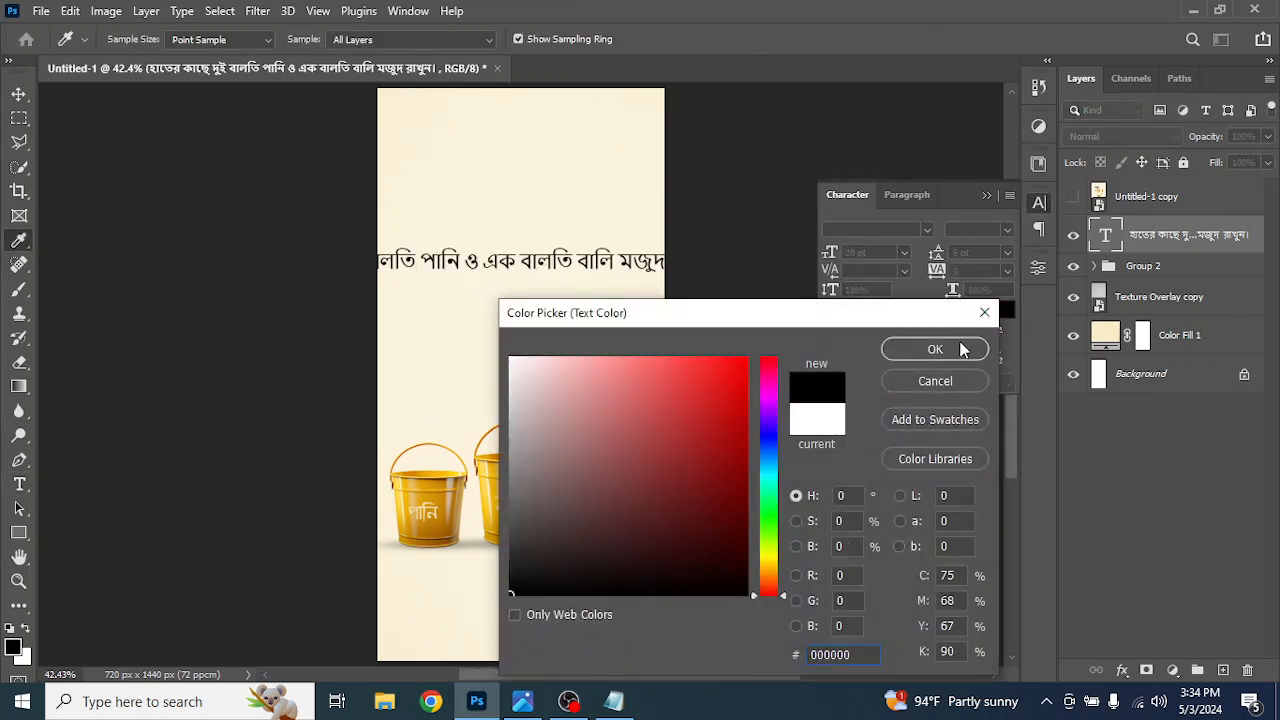
{"action": "left_click", "coordinate": [958, 349]}
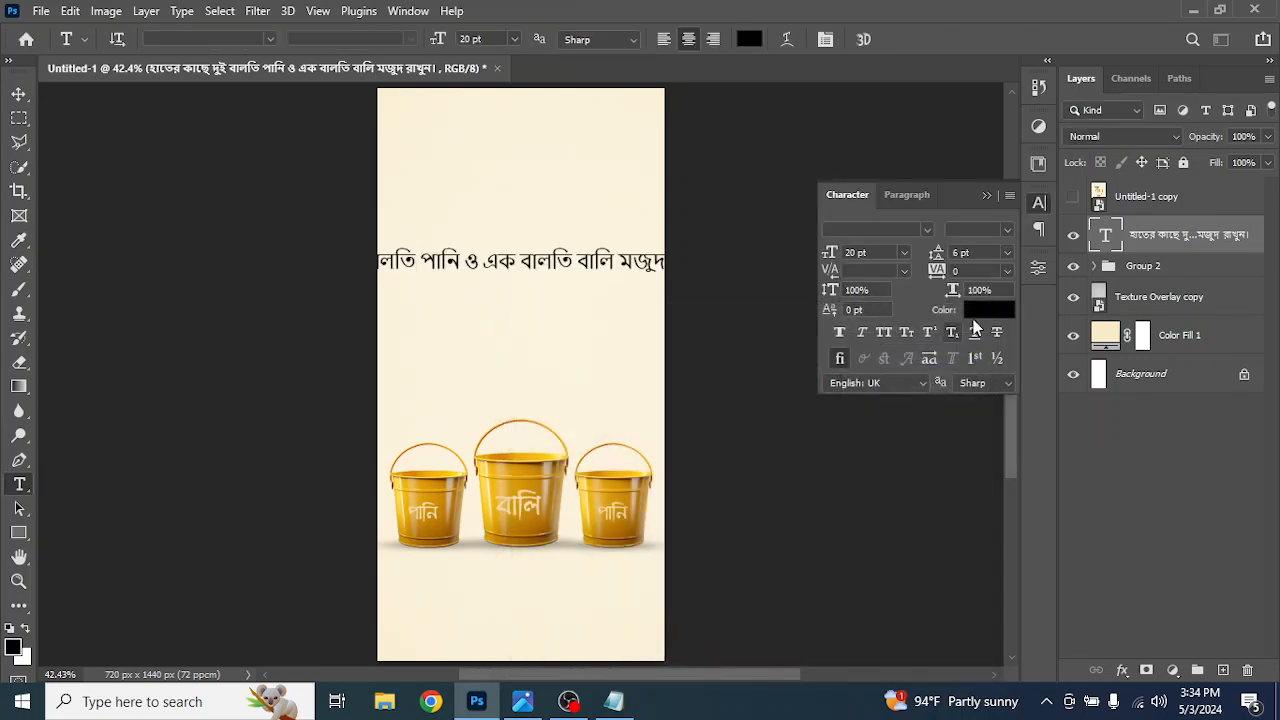
Set the font of the pasted Bengali sentence to BenSen
{"action": "left_click", "coordinate": [928, 231]}
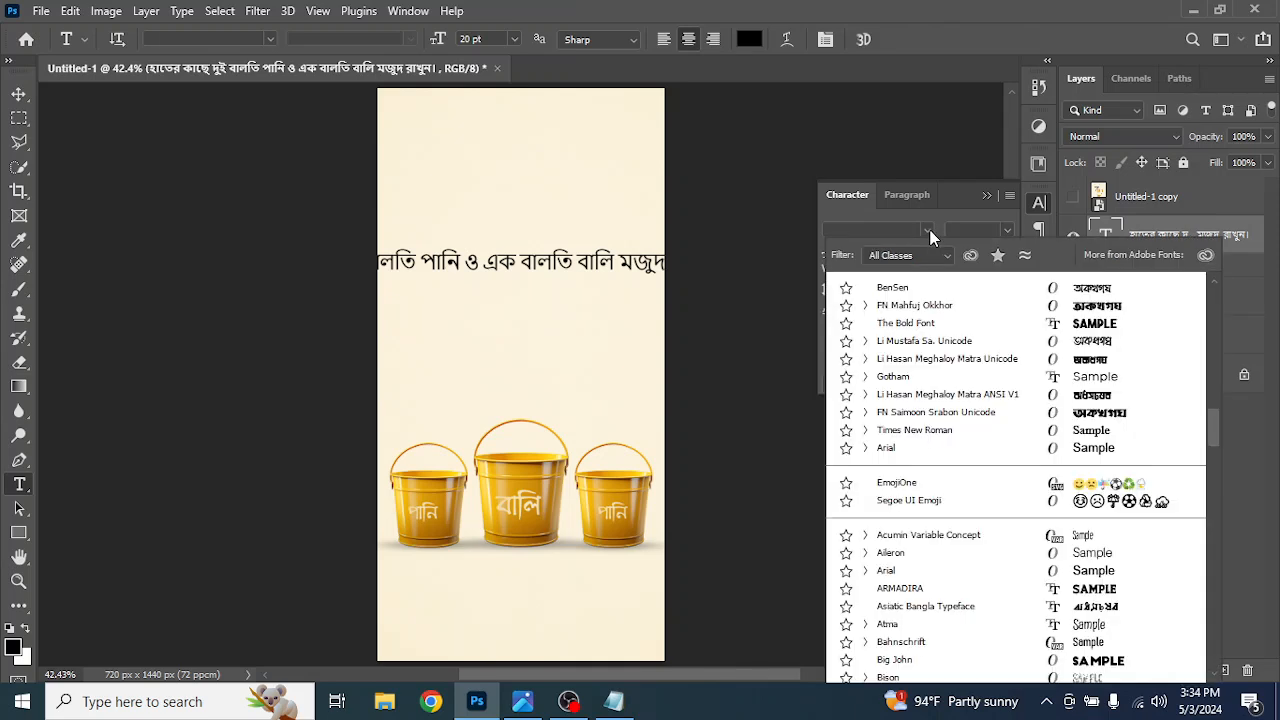
{"action": "left_click", "coordinate": [895, 288]}
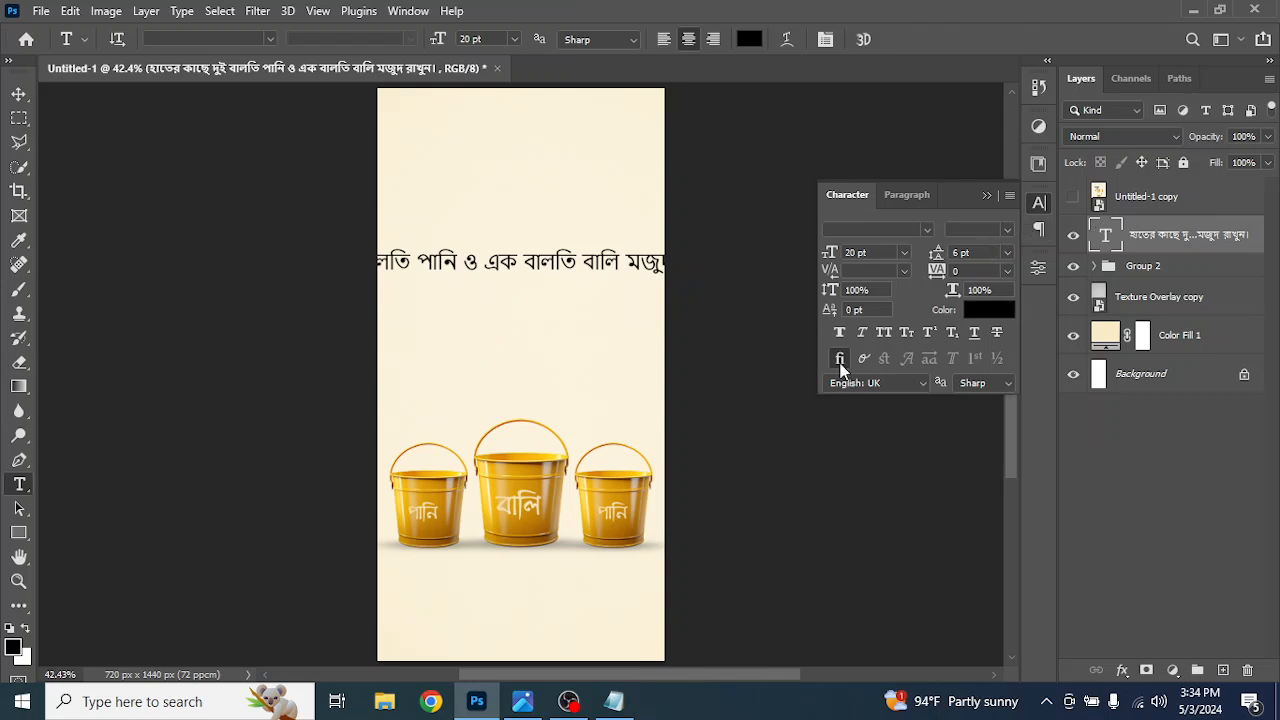
{"action": "left_click", "coordinate": [924, 231]}
{"action": "left_click_drag", "start_coordinate": [1213, 424], "coordinate": [1209, 267]}
{"action": "scroll", "coordinate": [1211, 330], "scroll_direction": "up", "scroll_amount": 10}
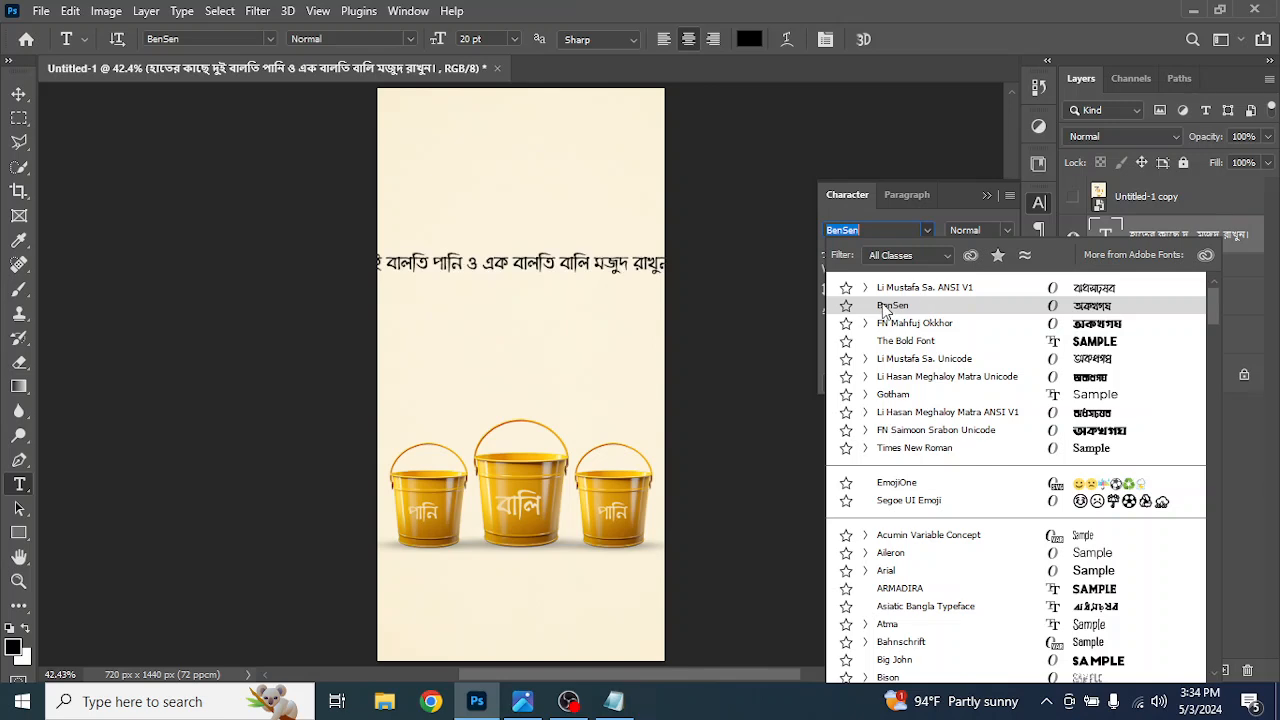
{"action": "left_click", "coordinate": [883, 307]}
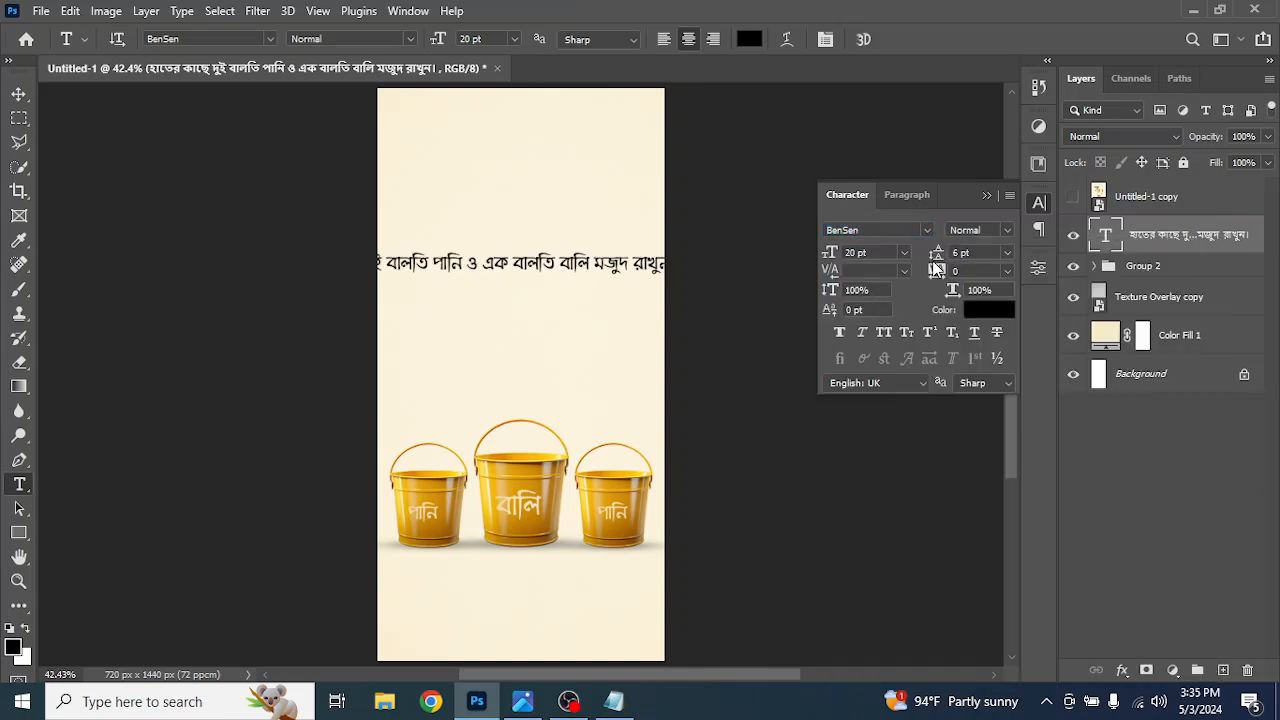
{"action": "left_click", "coordinate": [987, 196]}
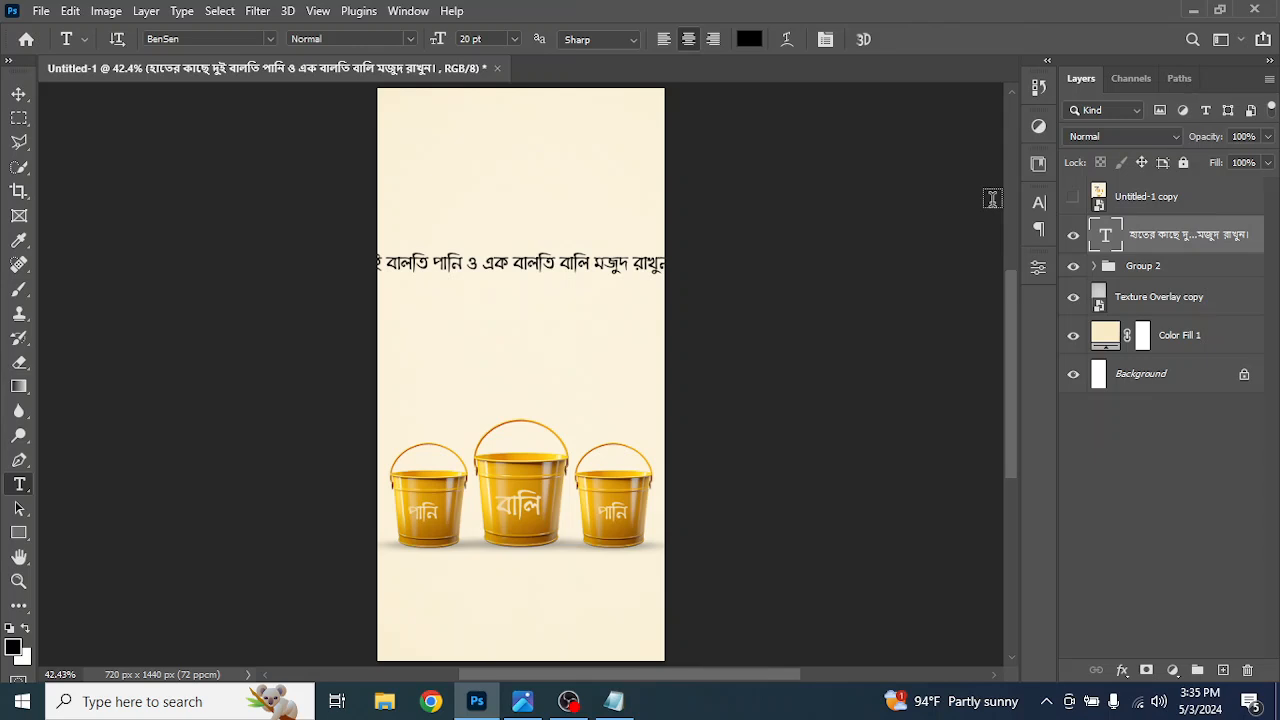
Move the sentence up so its start lies on the canvas, and duplicate it four times in lines stacked below
{"action": "left_click", "coordinate": [18, 94]}
{"action": "left_click_drag", "start_coordinate": [529, 267], "coordinate": [665, 232]}
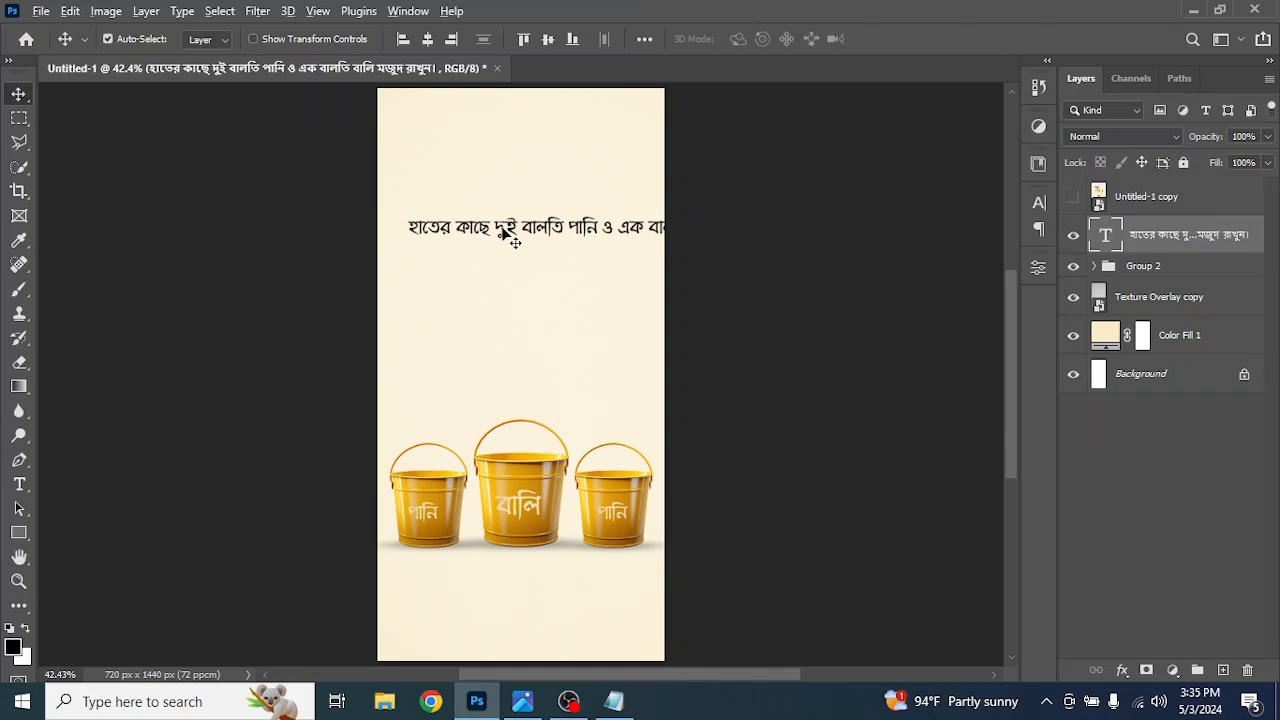
{"action": "left_click_drag", "start_coordinate": [503, 250], "coordinate": [508, 353], "text": "alt"}
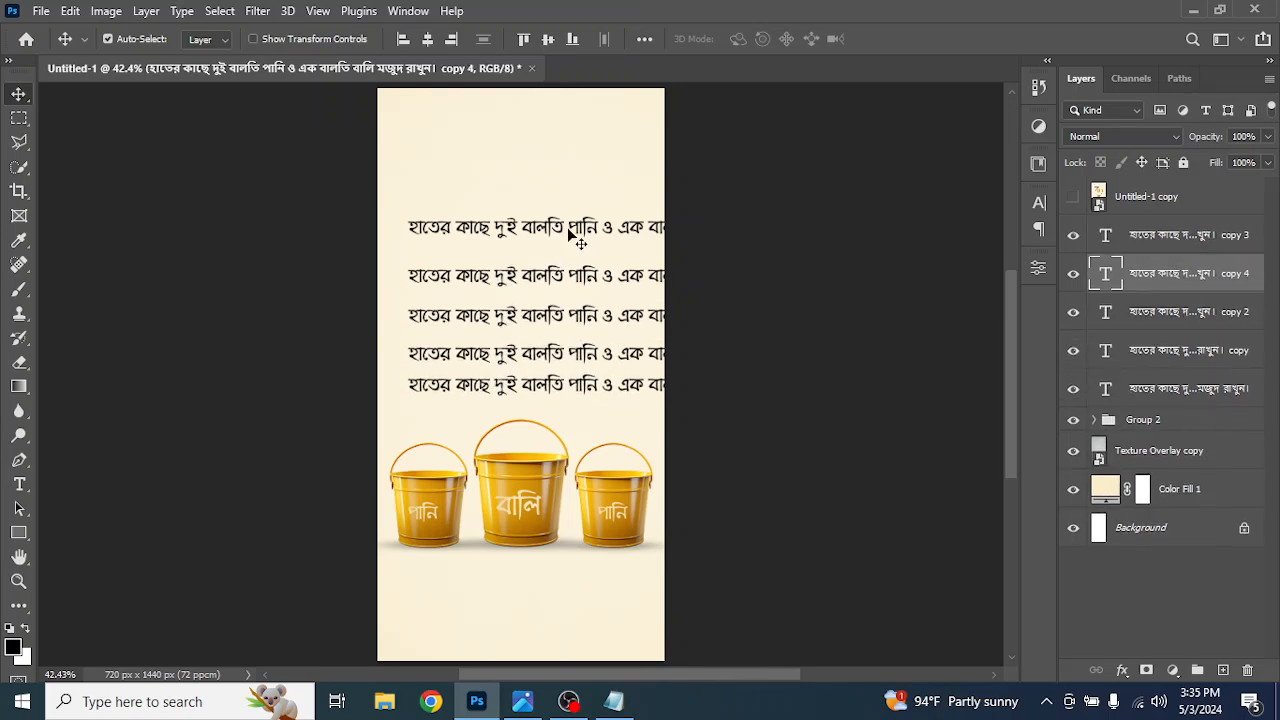
Trim the topmost sentence down to the single word "পানি"
{"action": "double_click", "coordinate": [560, 228]}
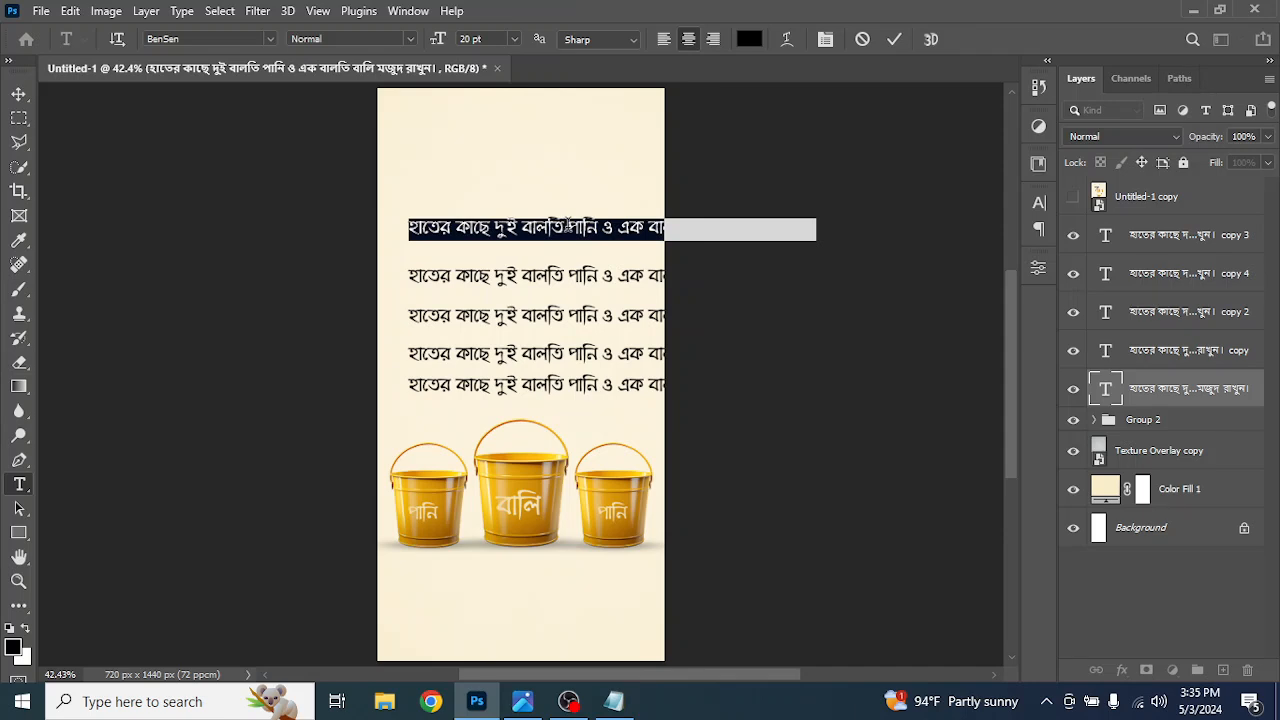
{"action": "left_click_drag", "start_coordinate": [564, 226], "coordinate": [166, 229]}
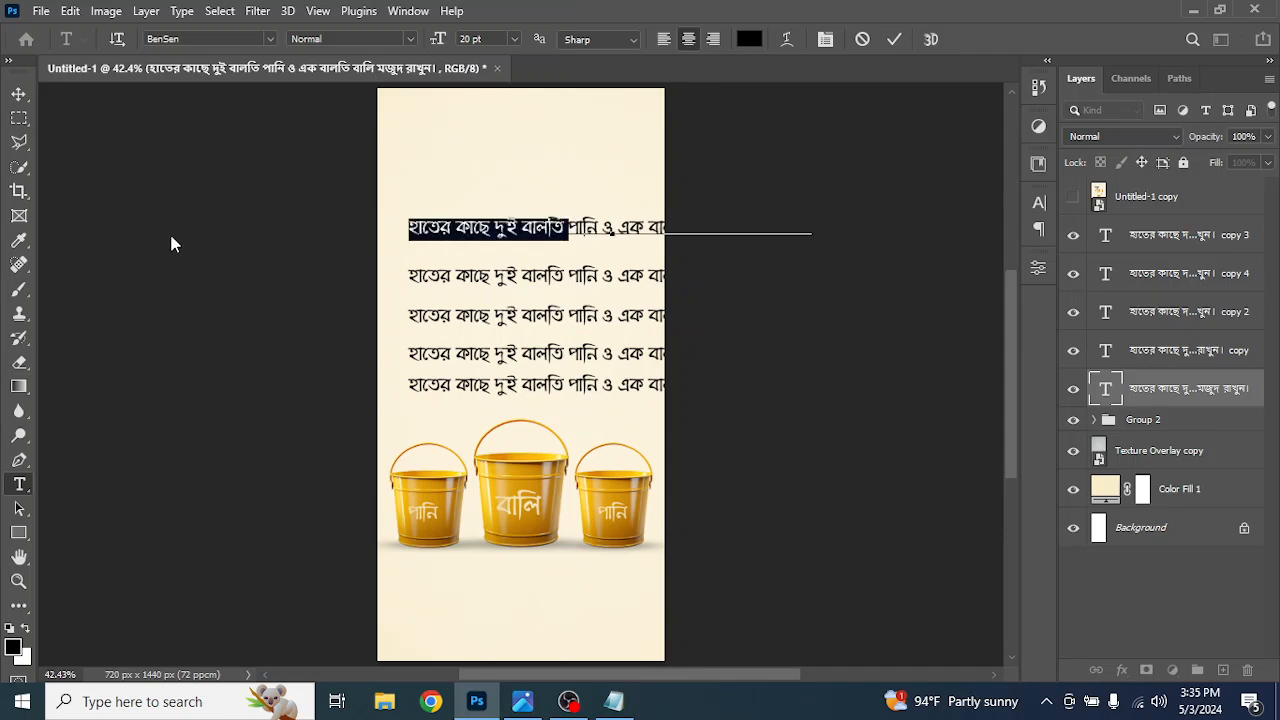
{"action": "key", "text": "BackSpace"}
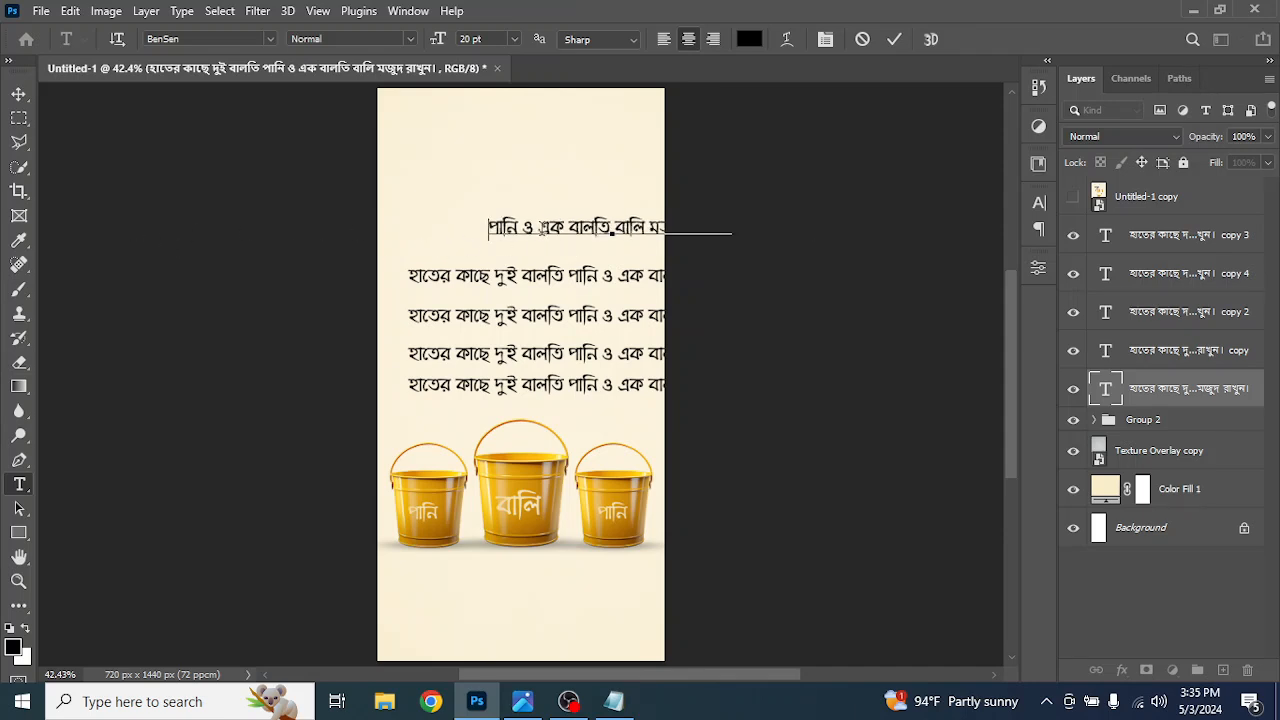
{"action": "left_click_drag", "start_coordinate": [517, 228], "coordinate": [924, 266]}
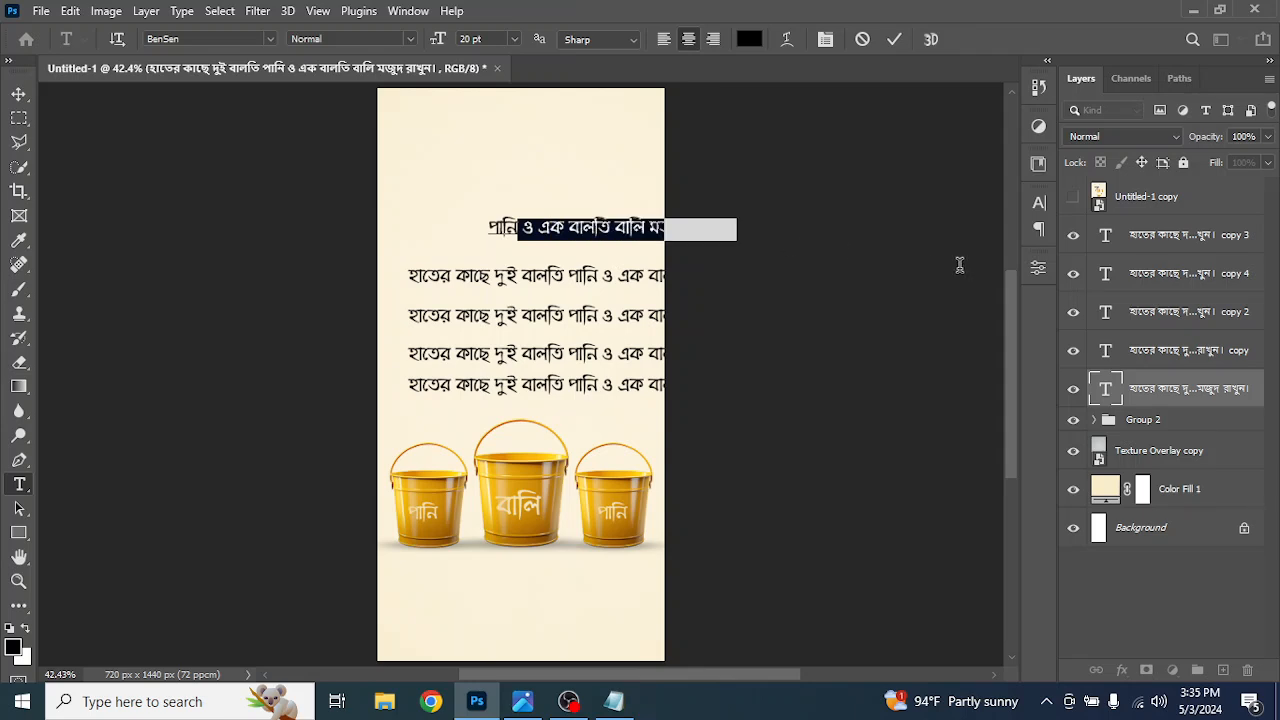
{"action": "key", "text": "BackSpace"}
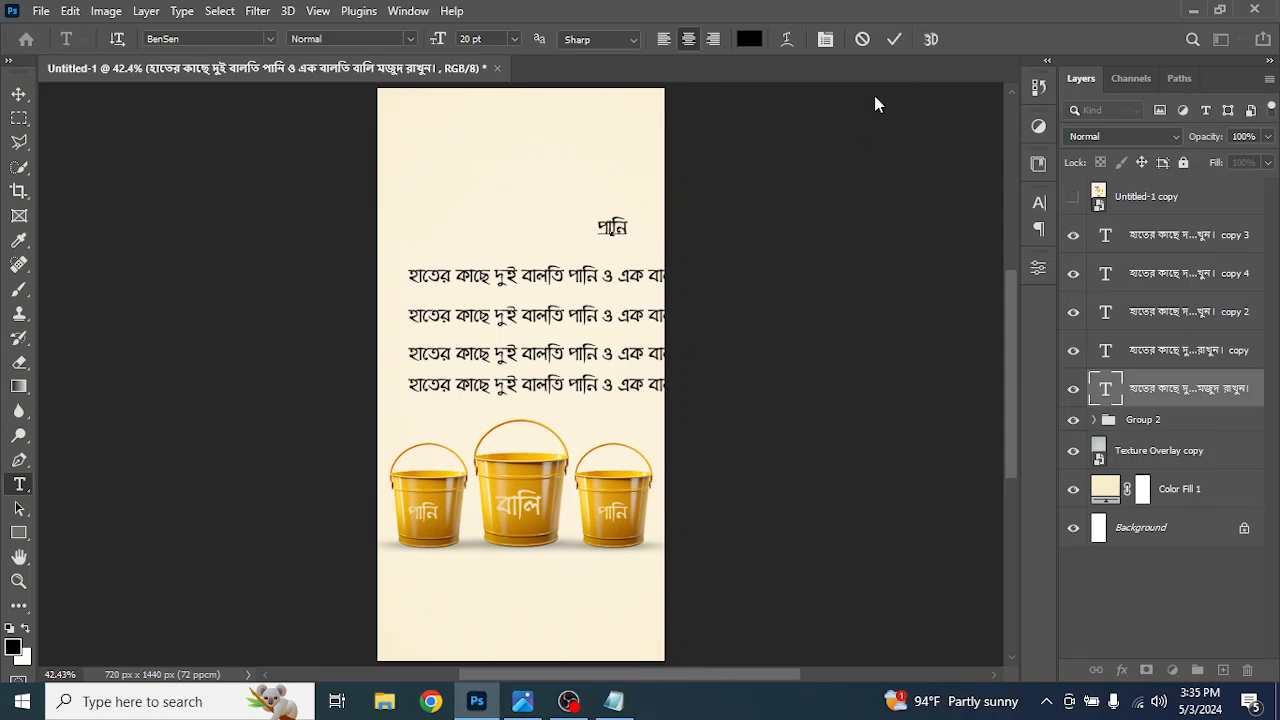
{"action": "left_click", "coordinate": [893, 39]}
{"action": "key", "text": "v"}
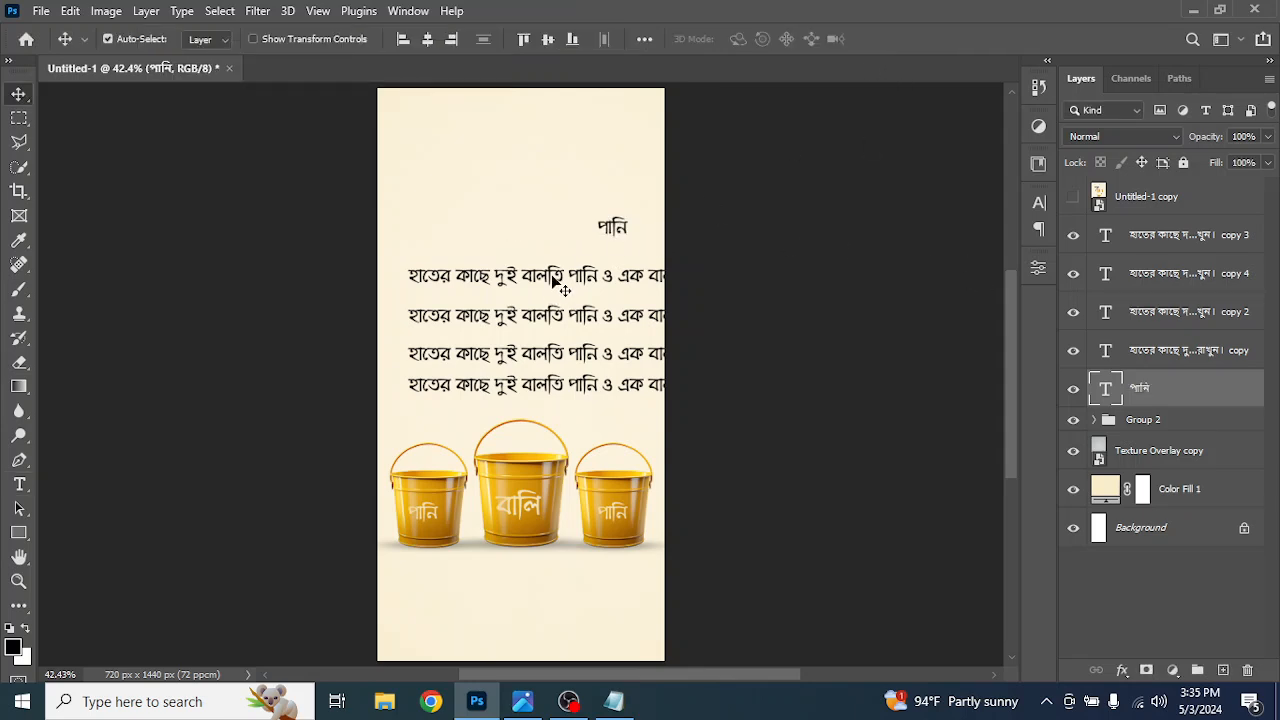
Shift the second sentence line toward the canvas edge and trim it down to the single word "বালি"
{"action": "left_click_drag", "start_coordinate": [592, 283], "coordinate": [567, 270]}
{"action": "left_click_drag", "start_coordinate": [602, 274], "coordinate": [12, 250]}
{"action": "double_click", "coordinate": [589, 271]}
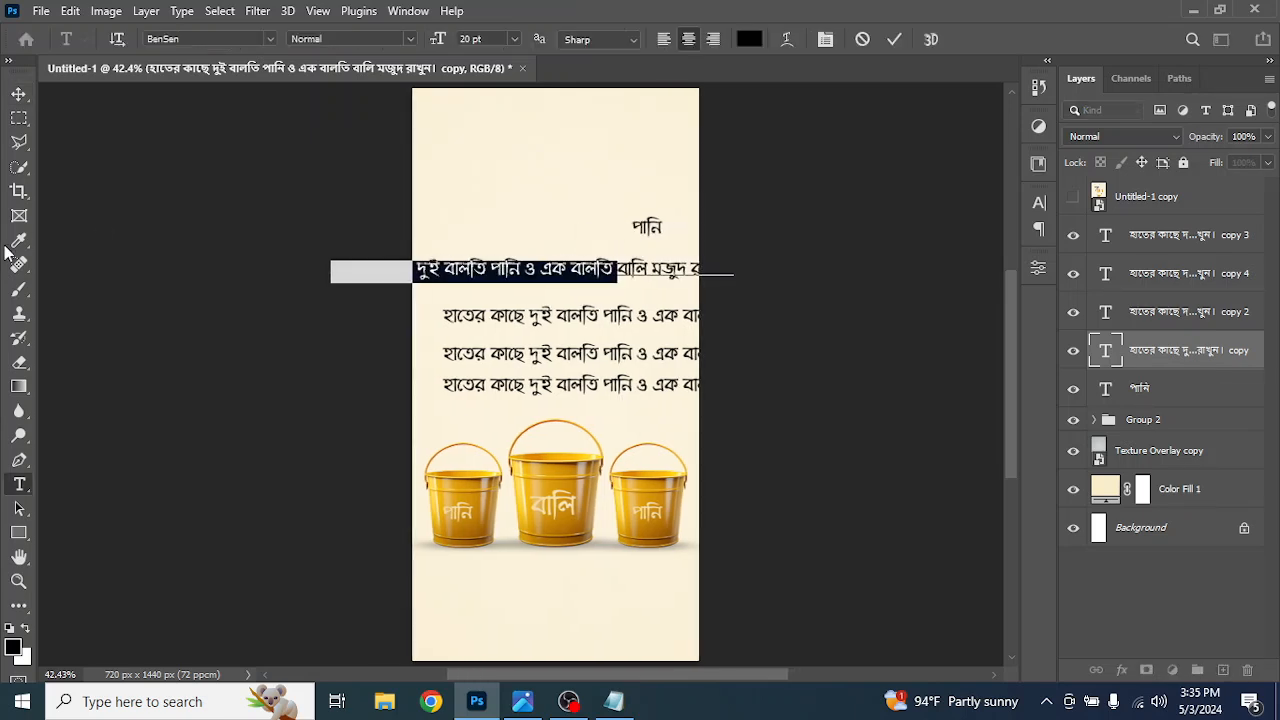
{"action": "key", "text": "BackSpace"}
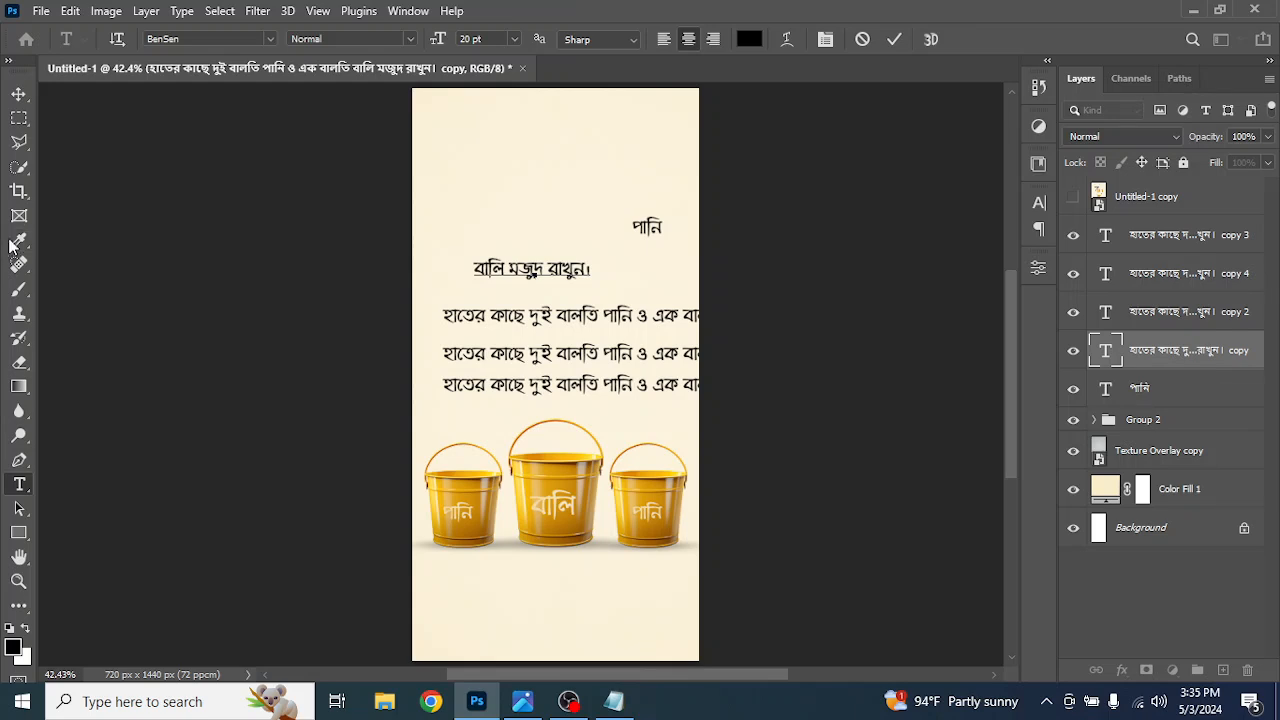
{"action": "left_click_drag", "start_coordinate": [504, 270], "coordinate": [706, 302]}
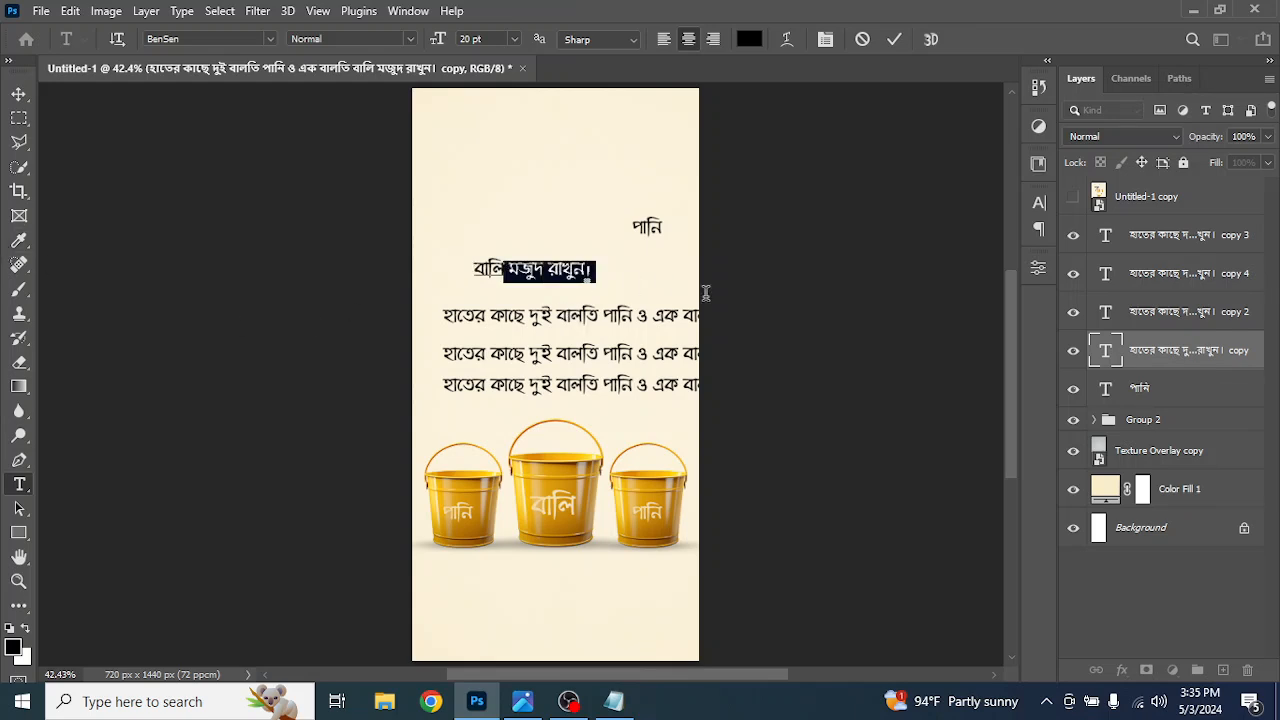
{"action": "key", "text": "BackSpace"}
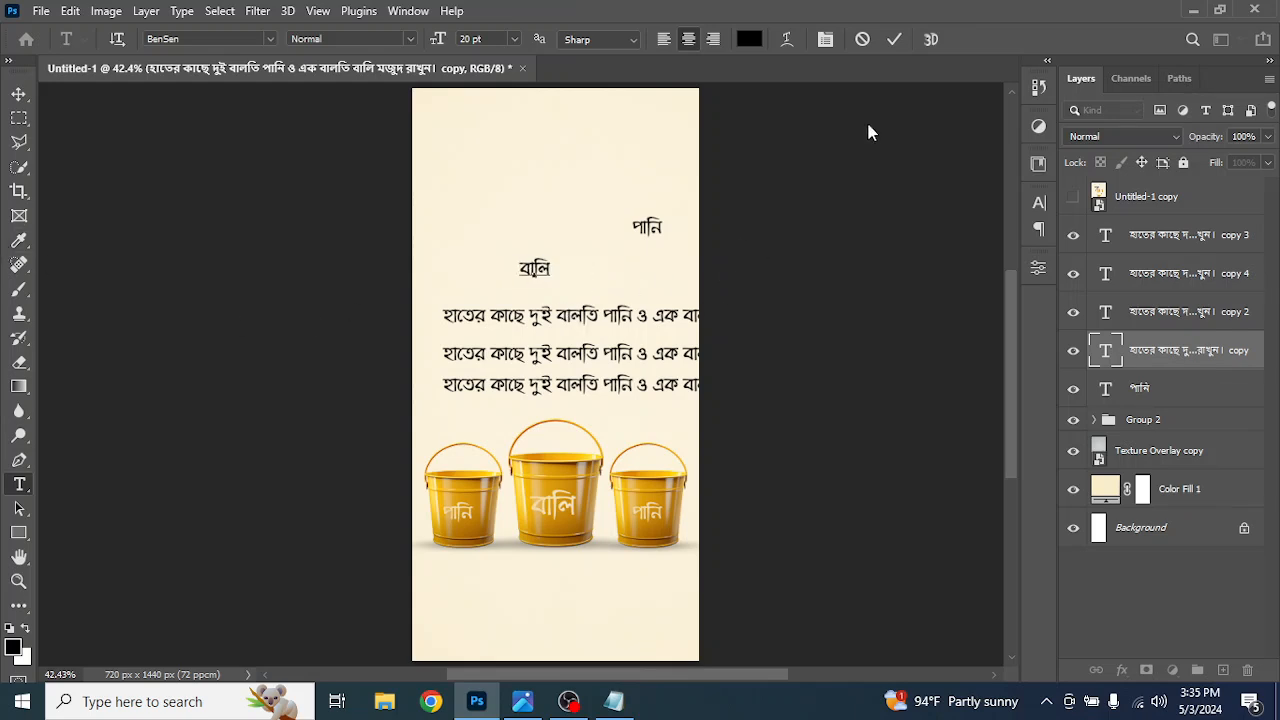
{"action": "left_click", "coordinate": [894, 39]}
{"action": "key", "text": "v"}
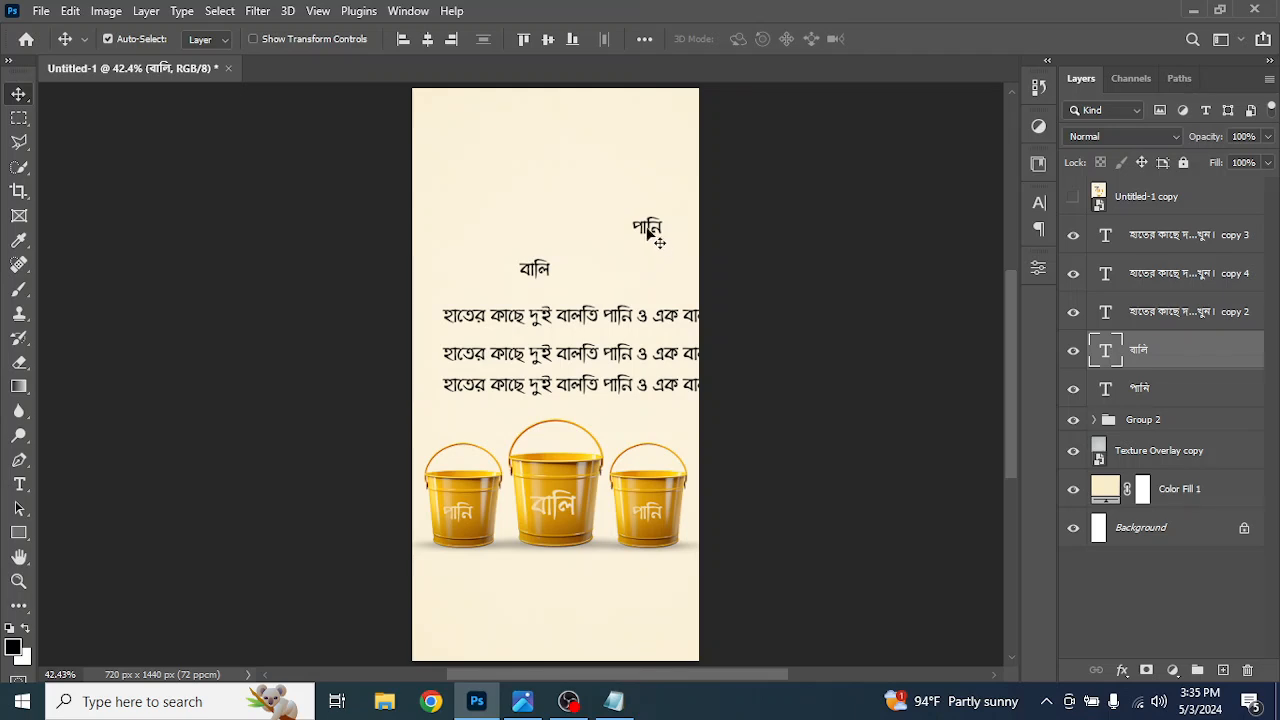
Move the black "পানি" word near the horizontal middle of the canvas and set its font size to 80 pt
{"action": "left_click_drag", "start_coordinate": [648, 232], "coordinate": [560, 220]}
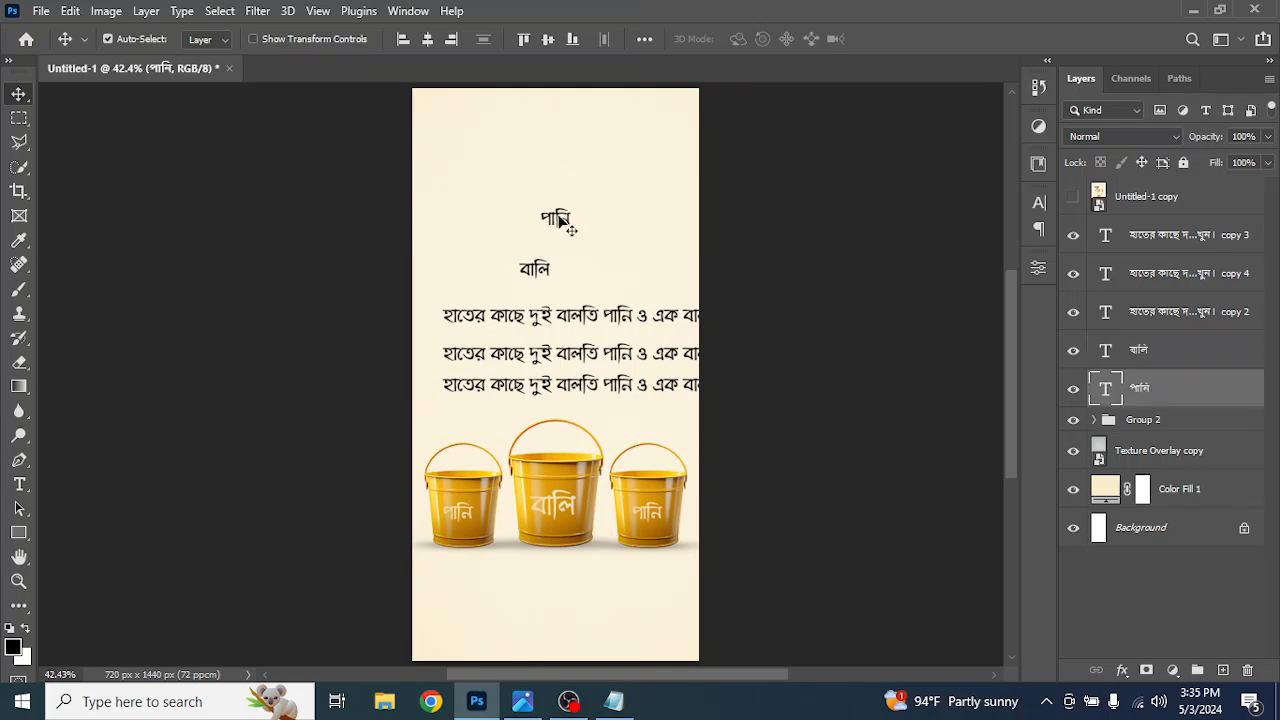
{"action": "left_click", "coordinate": [1039, 203]}
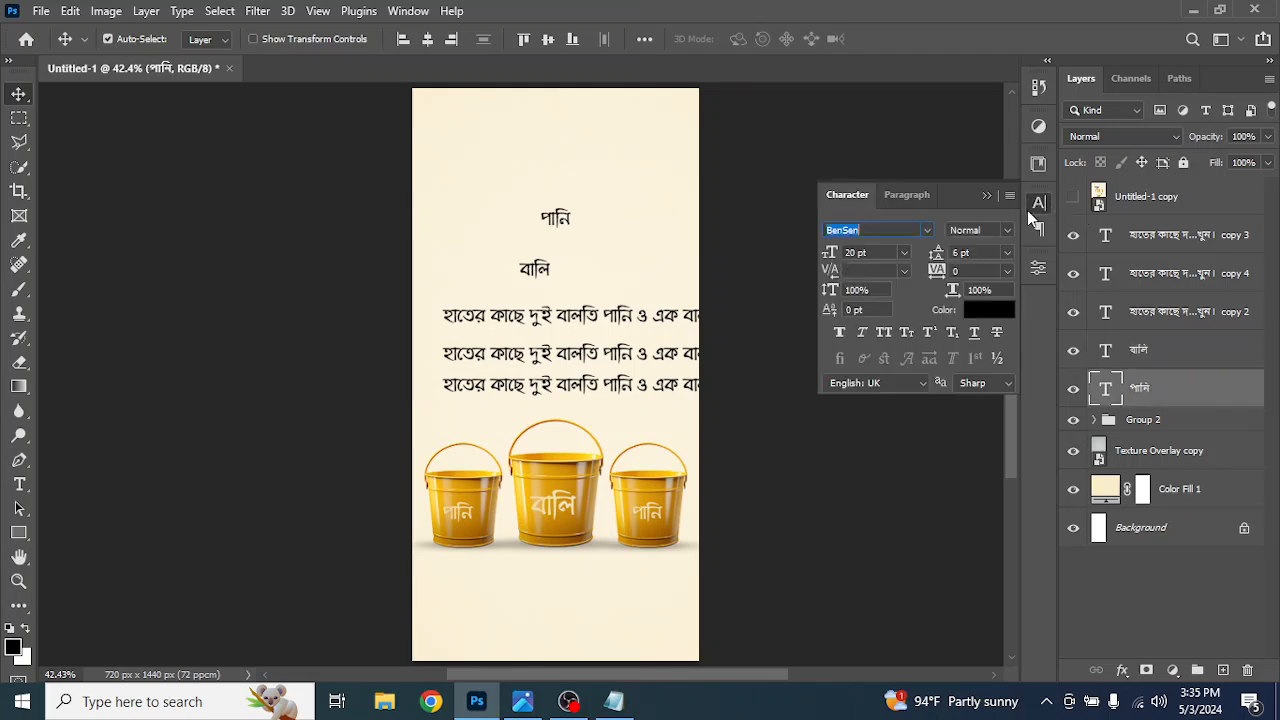
{"action": "left_click", "coordinate": [868, 252]}
{"action": "type", "text": "80"}
Set the black "বালি" word's font size to 40 pt and nudge the bucket group, Group 2, slightly down
{"action": "left_click", "coordinate": [534, 272]}
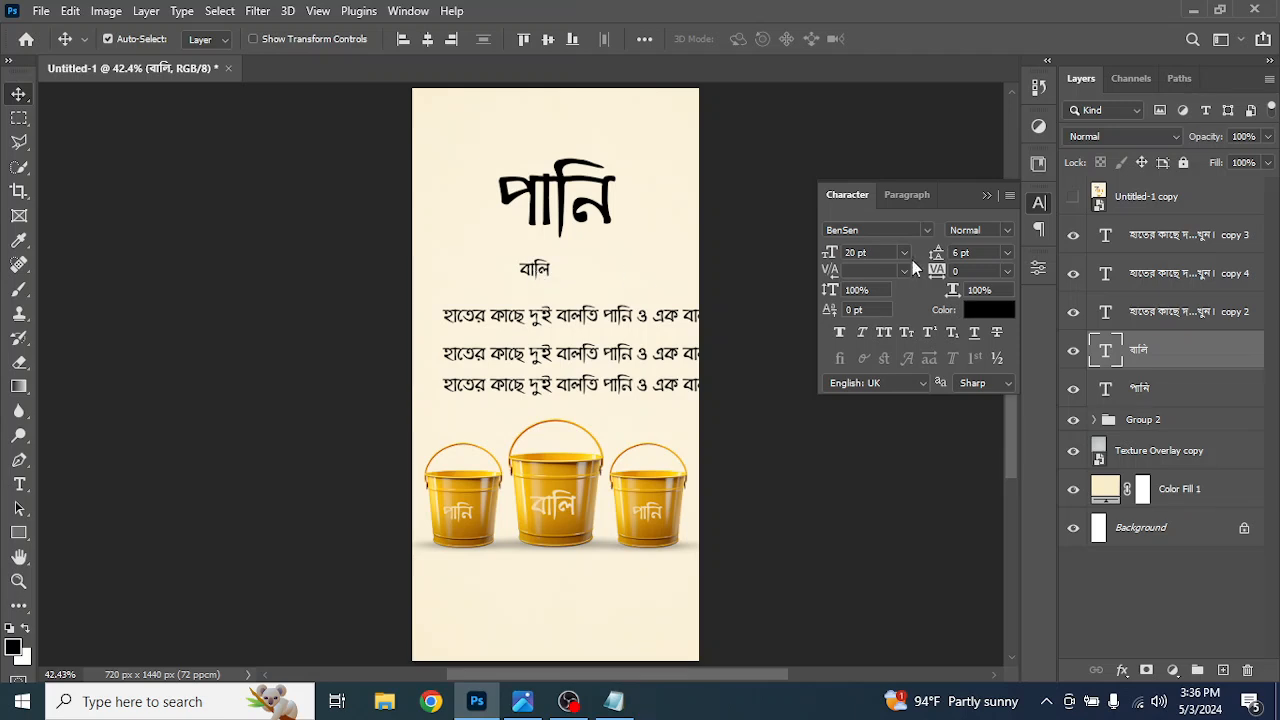
{"action": "left_click", "coordinate": [877, 256]}
{"action": "type", "text": "40"}
{"action": "key", "text": "Return"}
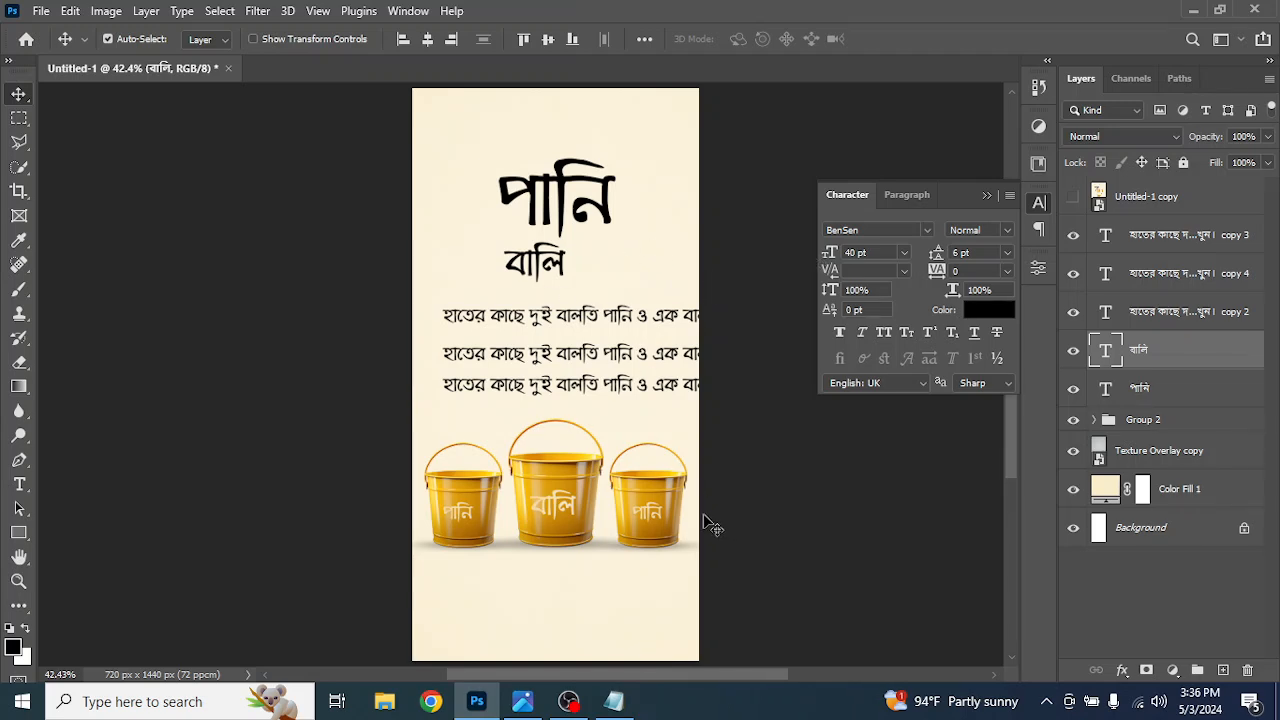
{"action": "left_click", "coordinate": [1175, 420]}
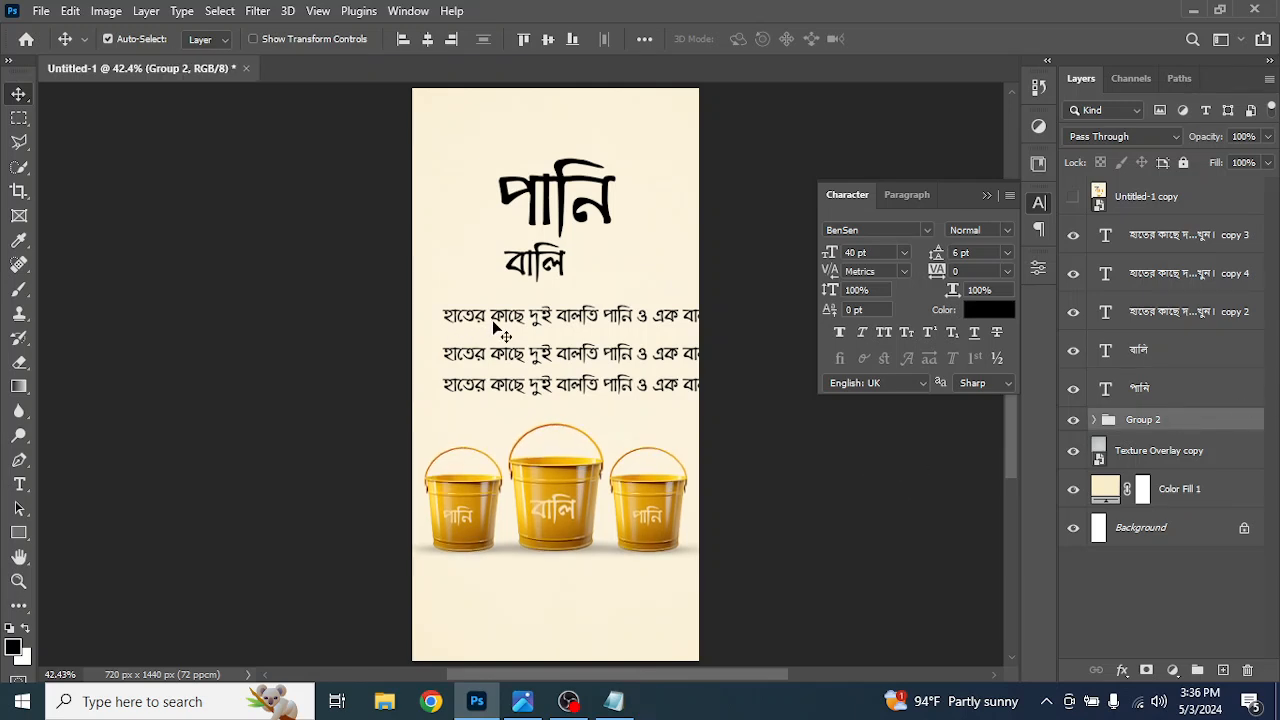
{"action": "left_click", "coordinate": [520, 318]}
{"action": "double_click", "coordinate": [520, 318]}
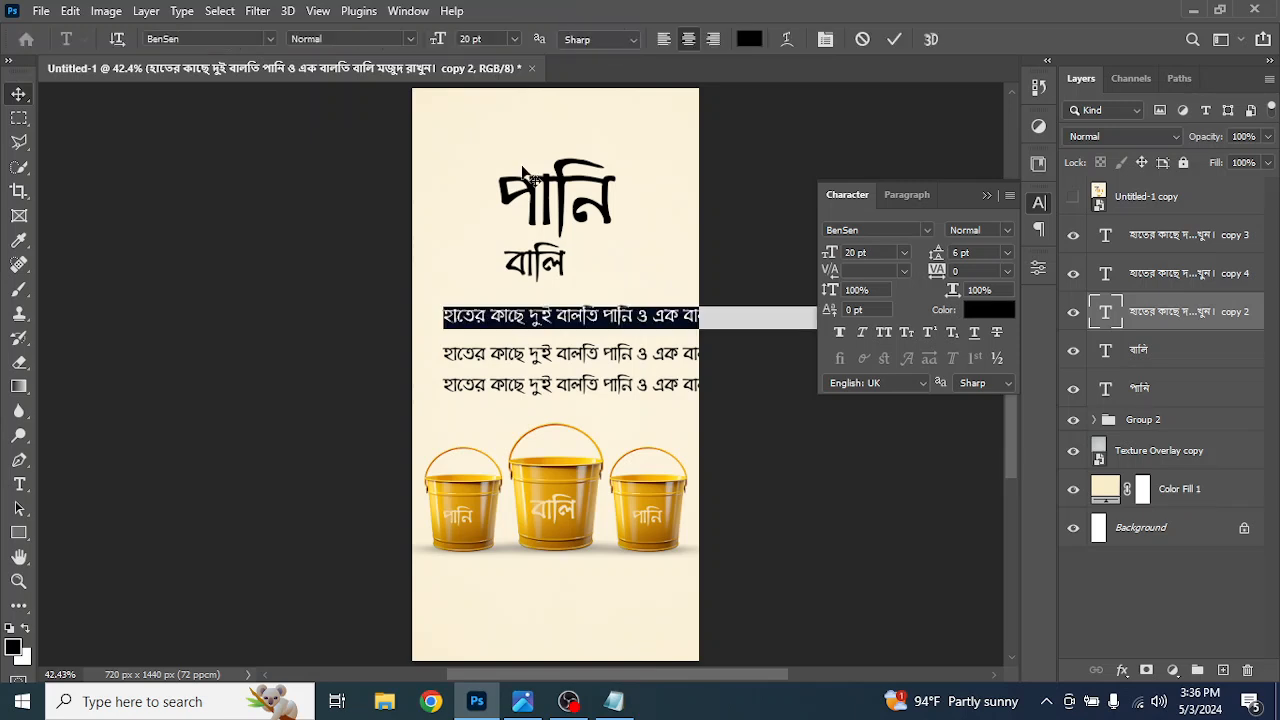
{"action": "left_click", "coordinate": [861, 40]}
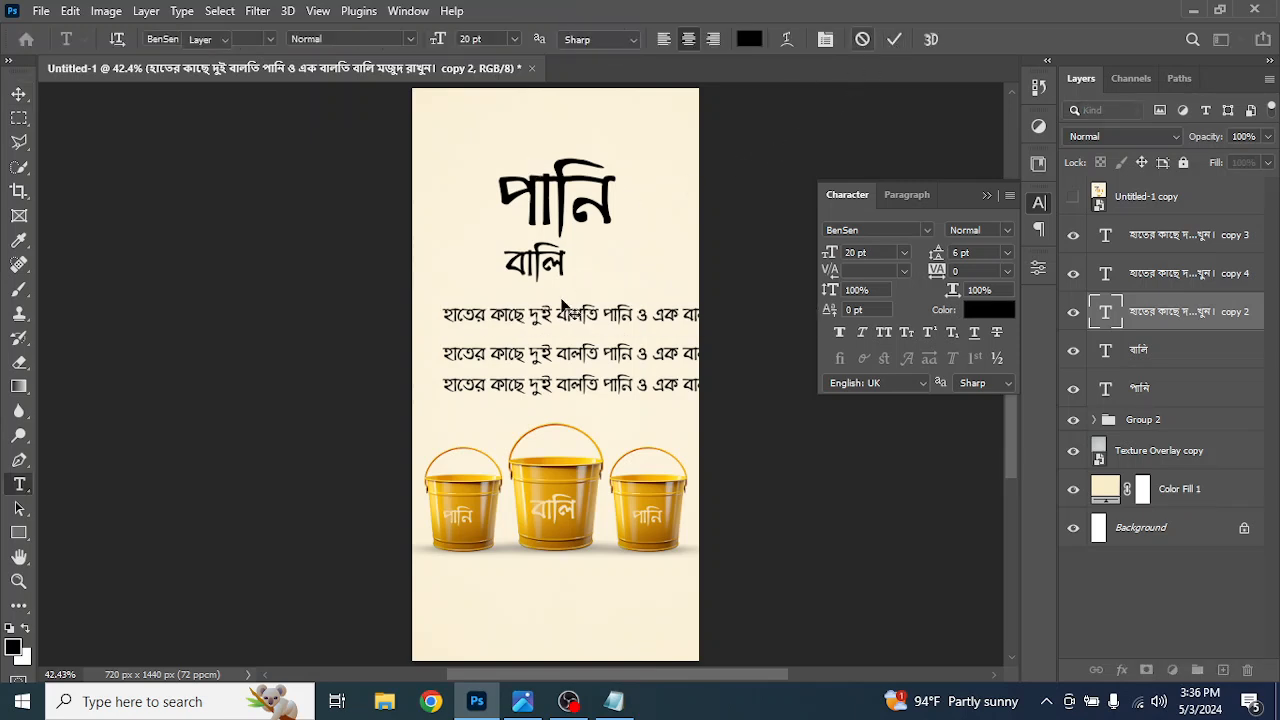
Move the "copy 2" sentence above the large "পানি" word, shift "পানি" slightly, and lower "বালি" to leave a gap beneath it
{"action": "key", "text": "v"}
{"action": "left_click_drag", "start_coordinate": [590, 320], "coordinate": [595, 122]}
{"action": "mouse_move", "coordinate": [547, 209]}
{"action": "left_mouse_down"}
{"action": "mouse_move", "coordinate": [545, 297]}
{"action": "mouse_move", "coordinate": [538, 212]}
{"action": "left_mouse_up"}
{"action": "left_click_drag", "start_coordinate": [536, 262], "coordinate": [556, 295]}
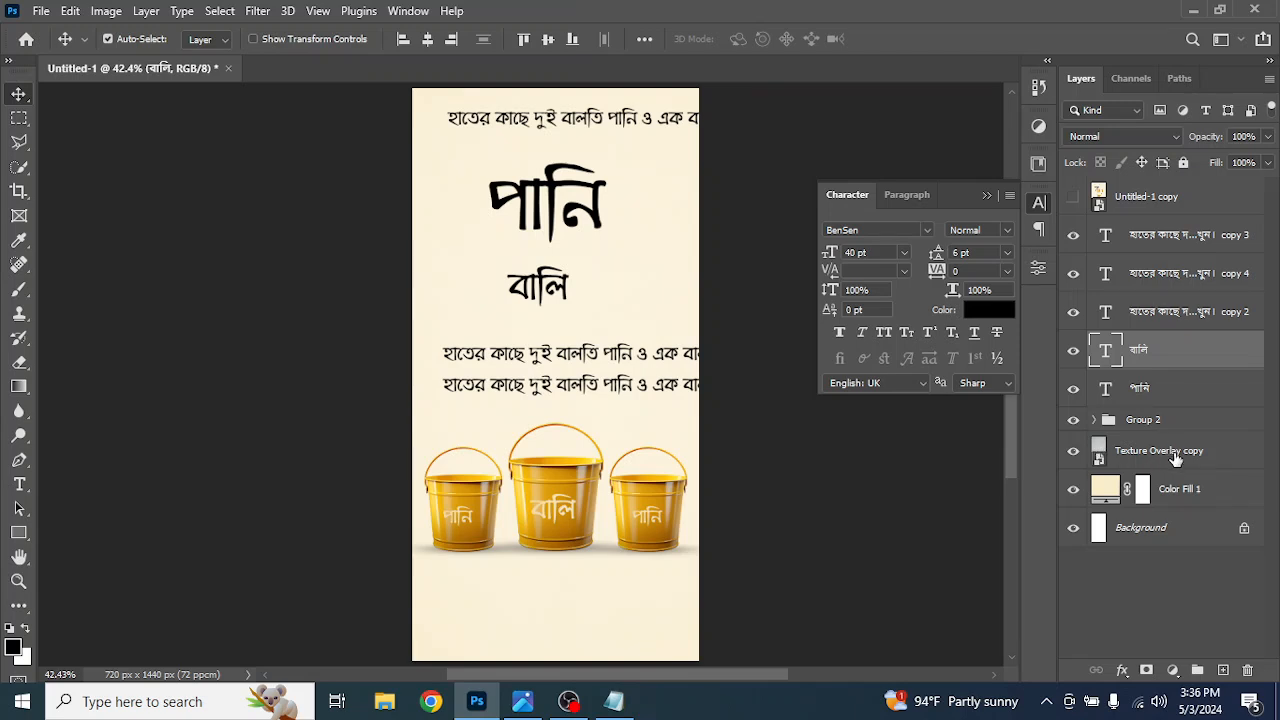
Lock the "Color Fill 1" and "Texture Overlay copy" layers completely
{"action": "left_click", "coordinate": [1215, 492]}
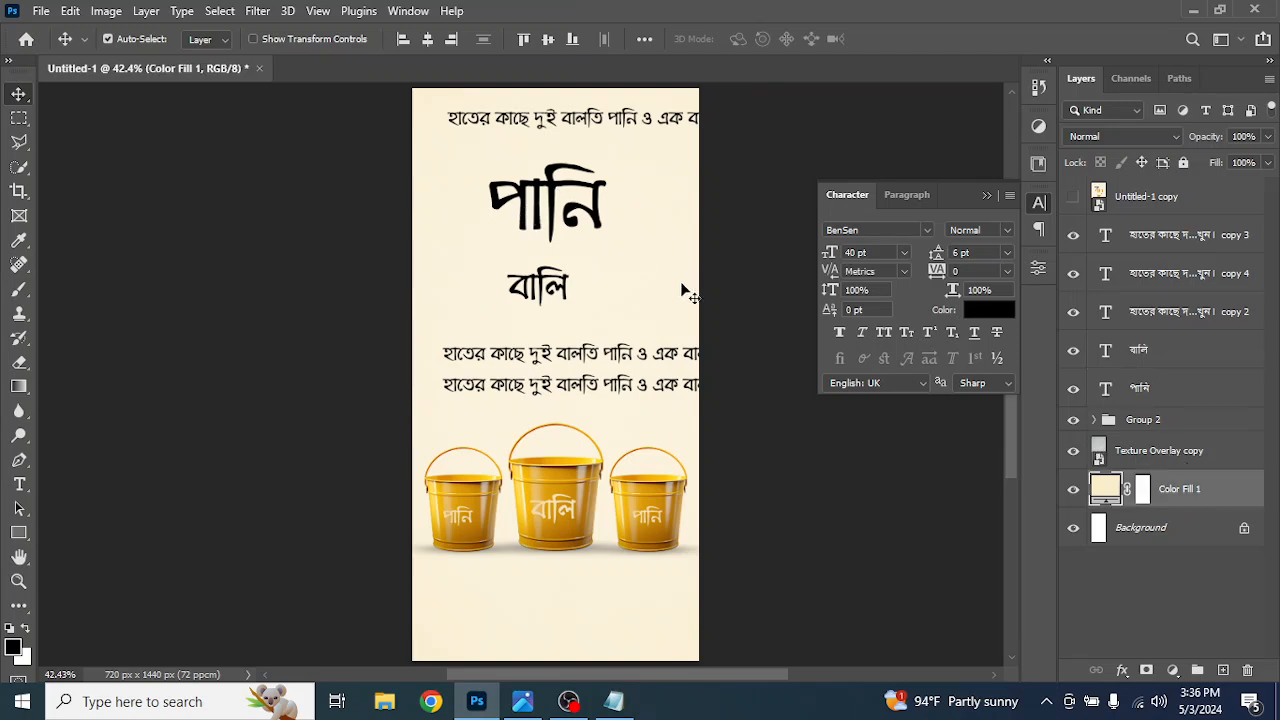
{"action": "left_click", "coordinate": [1207, 457], "text": "ctrl"}
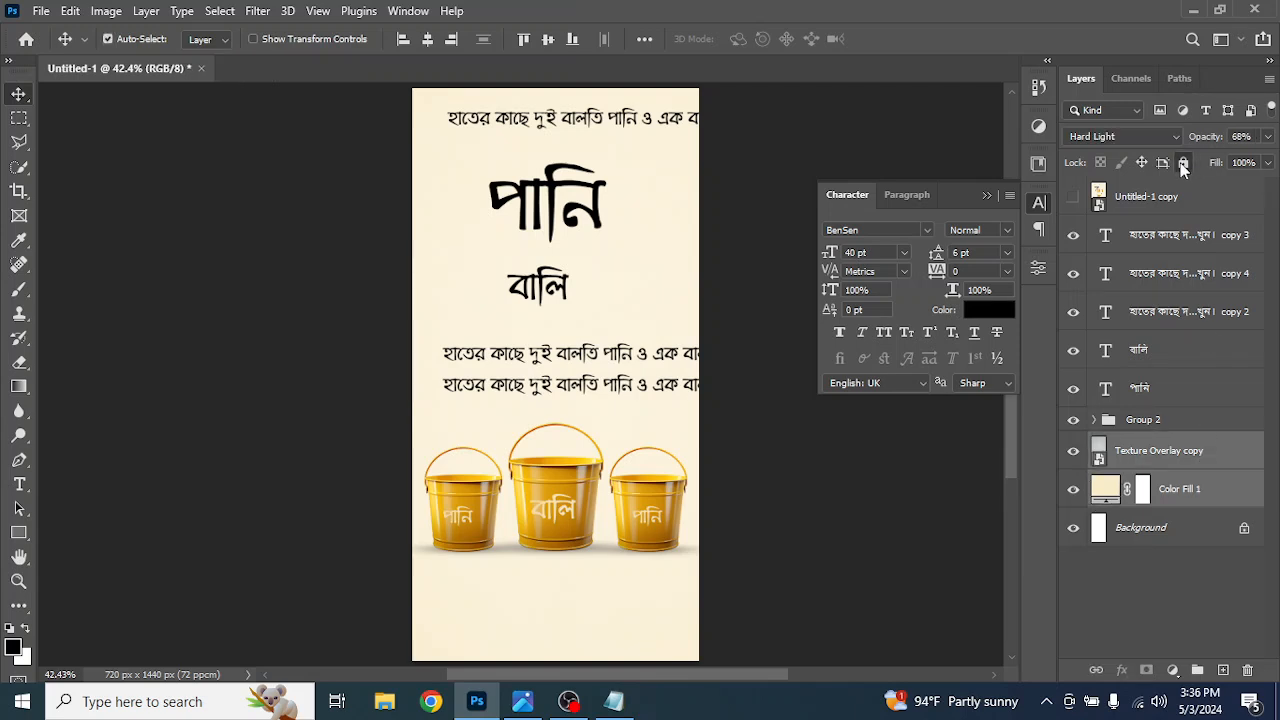
{"action": "left_click", "coordinate": [1183, 164]}
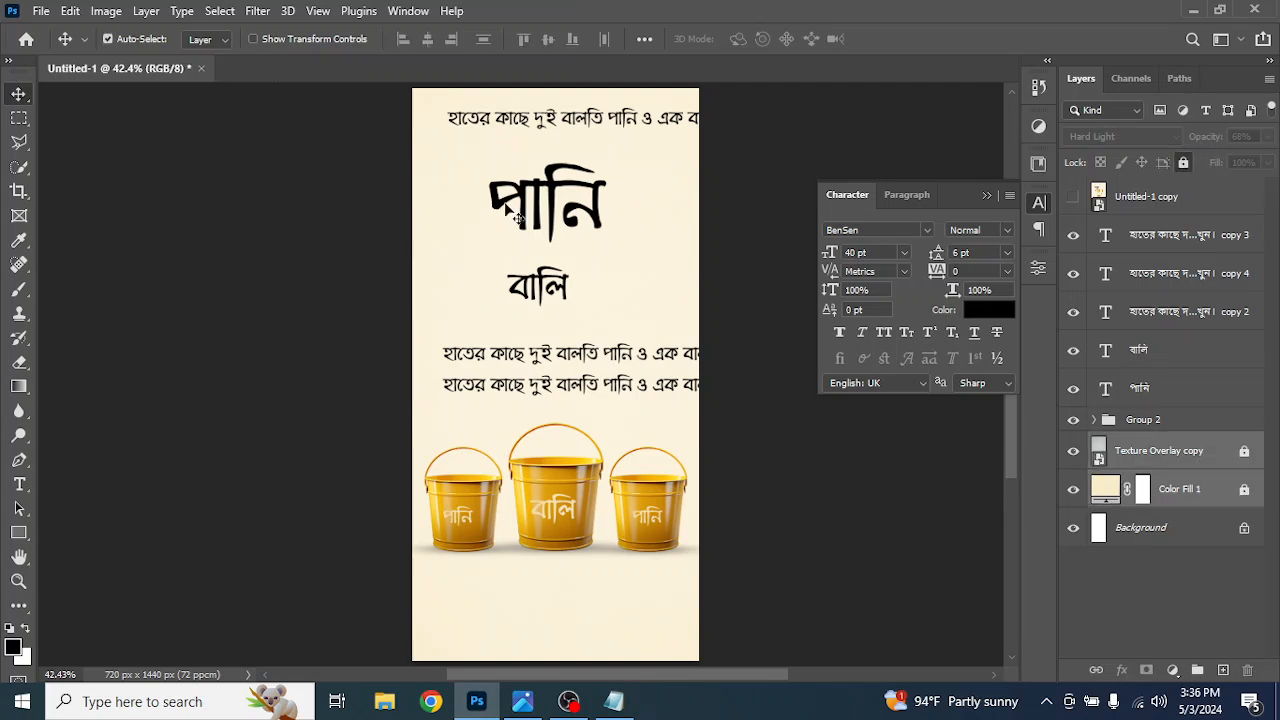
Move the black "পানি" and "বালি" words lower, and center "পানি" horizontally on the canvas
{"action": "left_click_drag", "start_coordinate": [554, 206], "coordinate": [556, 232]}
{"action": "left_click_drag", "start_coordinate": [548, 293], "coordinate": [549, 307]}
{"action": "left_click_drag", "start_coordinate": [553, 246], "coordinate": [550, 250]}
{"action": "left_click", "coordinate": [428, 41]}
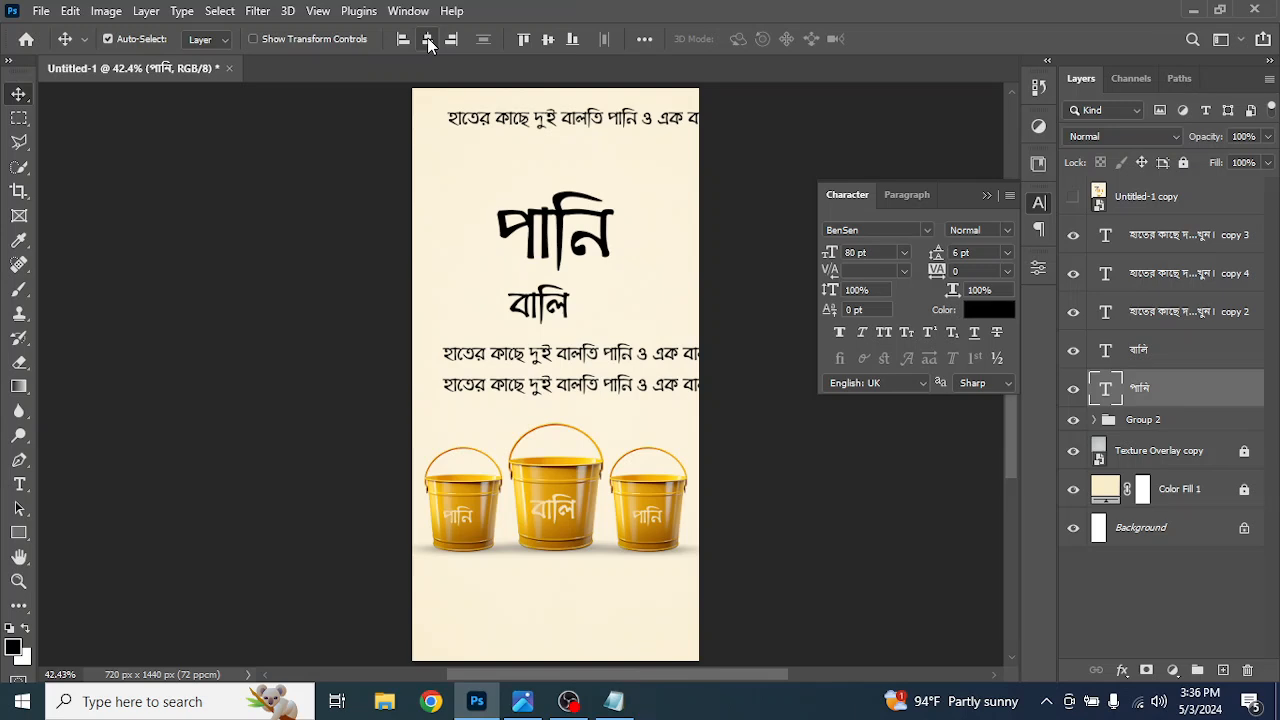
Nudge the top sentence slightly up and compare the layout with the reference by showing and hiding "Untitled-1 copy"
{"action": "left_click_drag", "start_coordinate": [537, 135], "coordinate": [537, 132]}
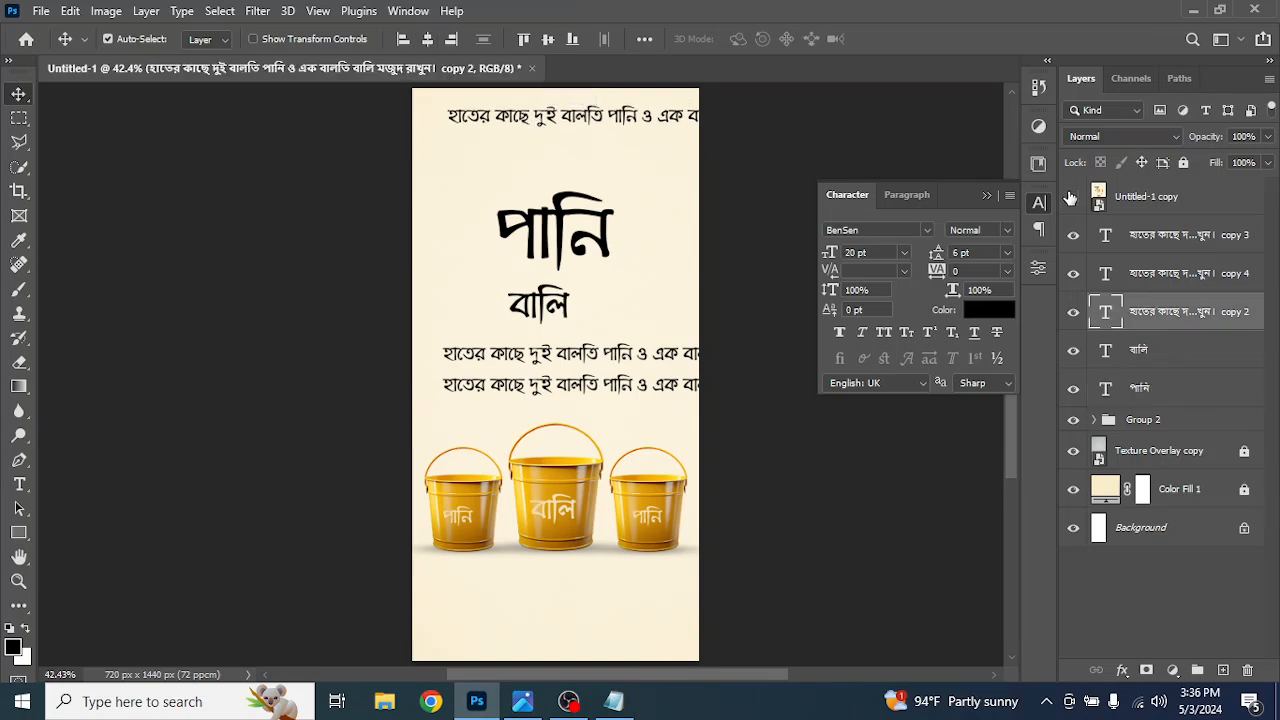
{"action": "left_click", "coordinate": [1072, 199]}
{"action": "left_click", "coordinate": [1072, 199]}
Duplicate the top sentence just below itself and trim the original down to "হাতের কাছে"
{"action": "left_click_drag", "start_coordinate": [525, 118], "coordinate": [1155, 165]}
{"action": "double_click", "coordinate": [536, 118]}
{"action": "key", "text": "BackSpace"}
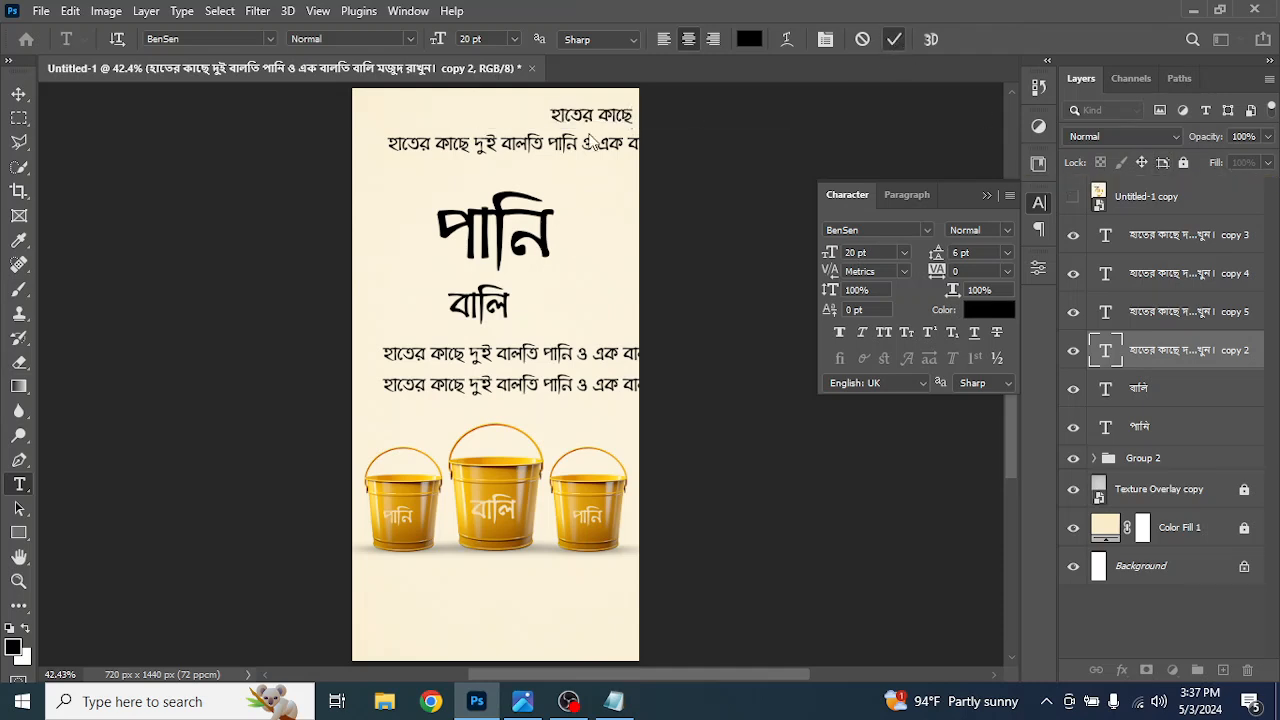
{"action": "key", "text": "ctrl+Return"}
{"action": "key", "text": "v"}
Shift the duplicated sentence below "হাতের কাছে" slightly left and trim it down to "দুই বালতি"
{"action": "left_click_drag", "start_coordinate": [500, 148], "coordinate": [476, 155]}
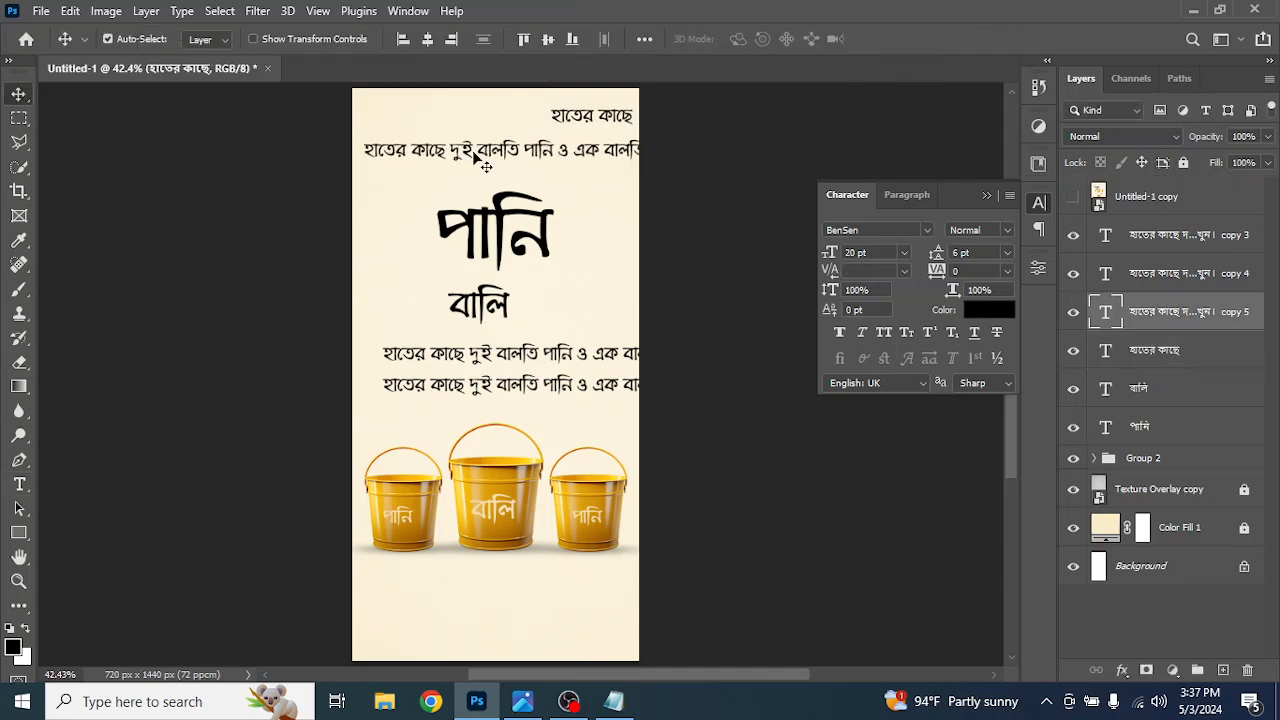
{"action": "double_click", "coordinate": [451, 151]}
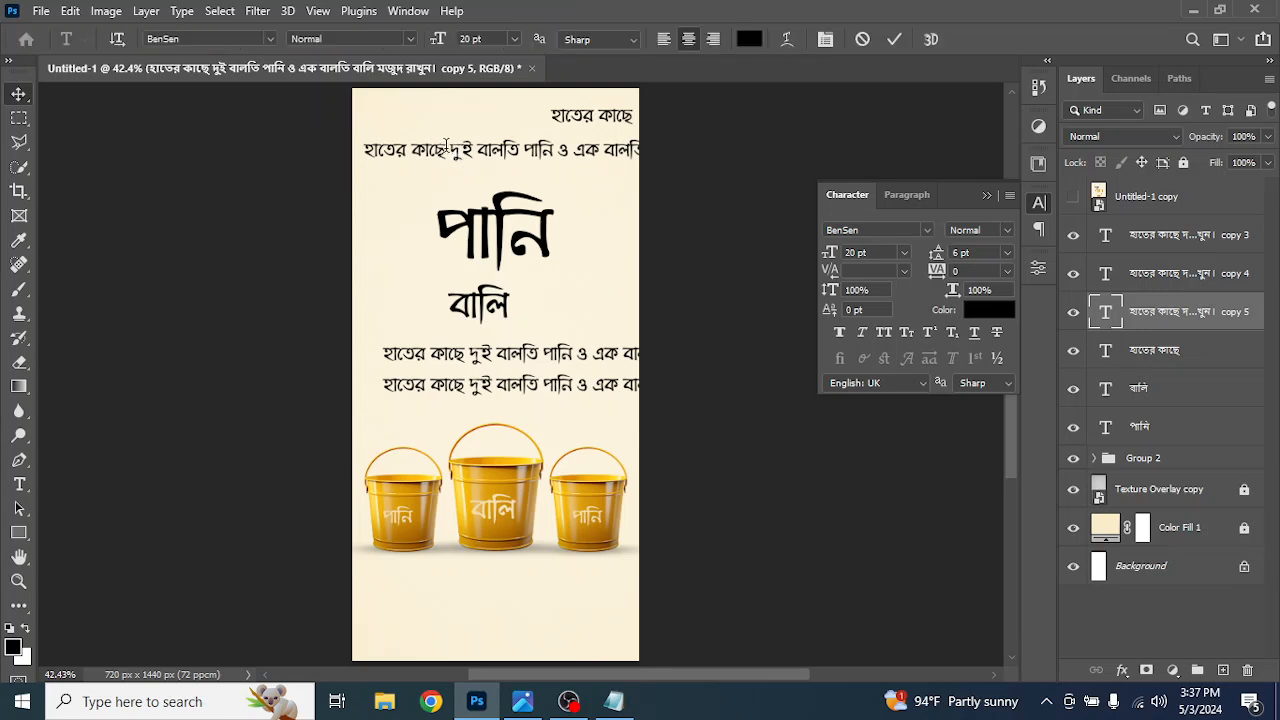
{"action": "left_click_drag", "start_coordinate": [451, 151], "coordinate": [343, 150]}
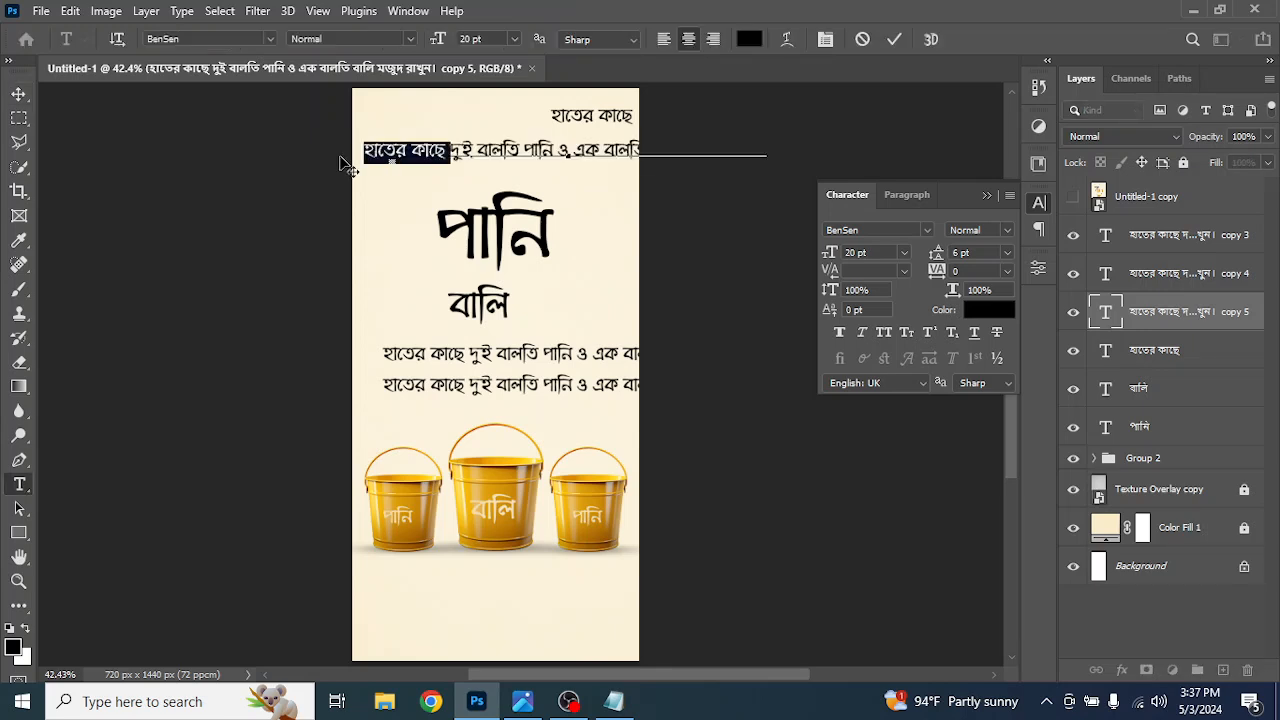
{"action": "key", "text": "BackSpace"}
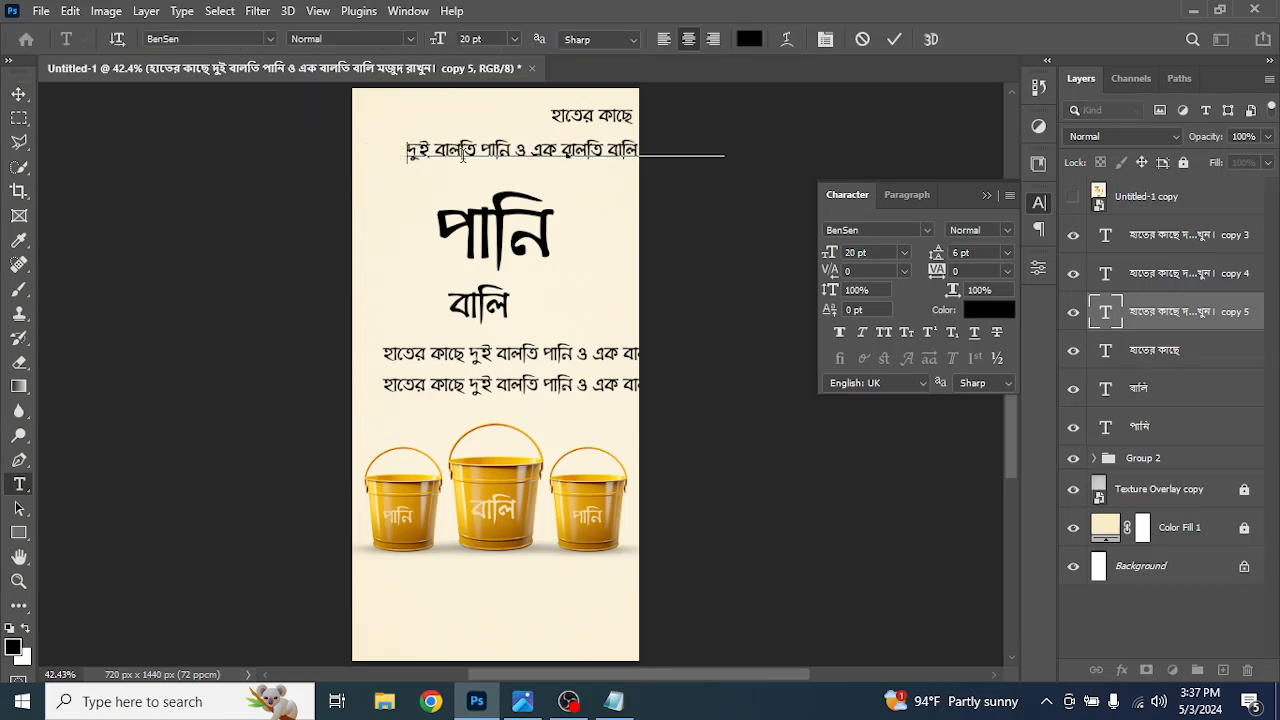
{"action": "left_click_drag", "start_coordinate": [474, 147], "coordinate": [852, 172]}
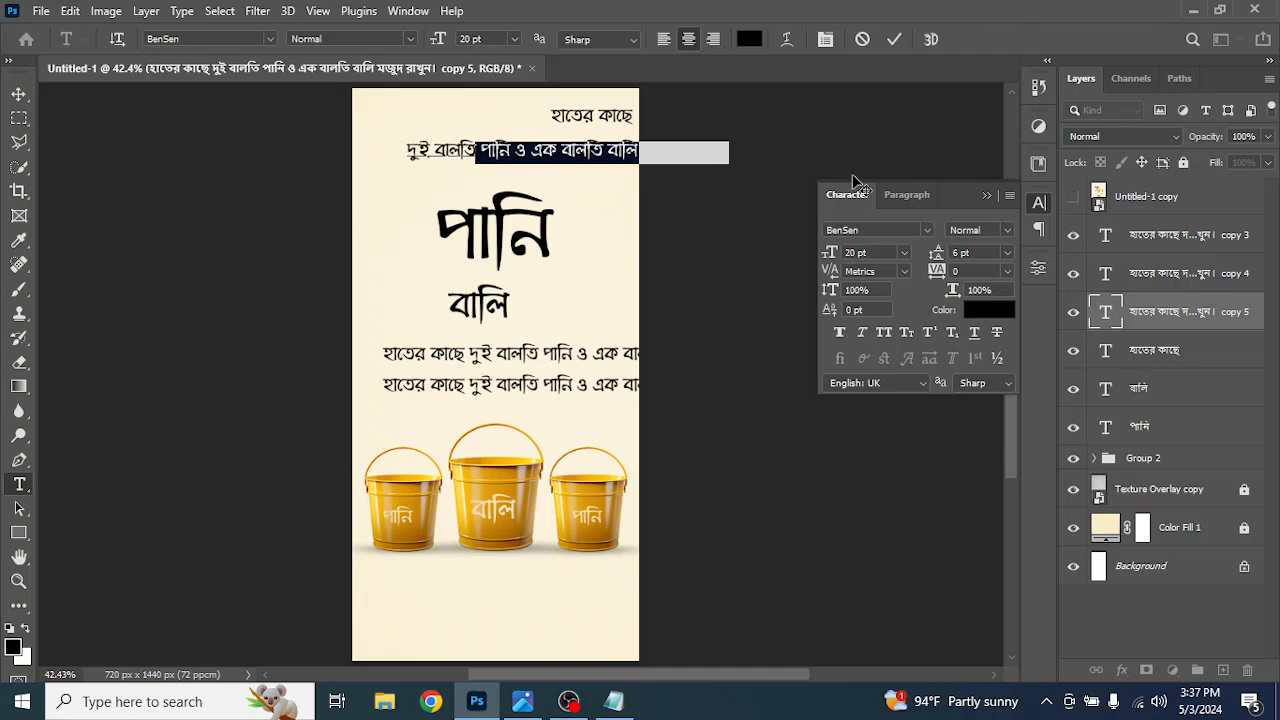
{"action": "key", "text": "BackSpace"}
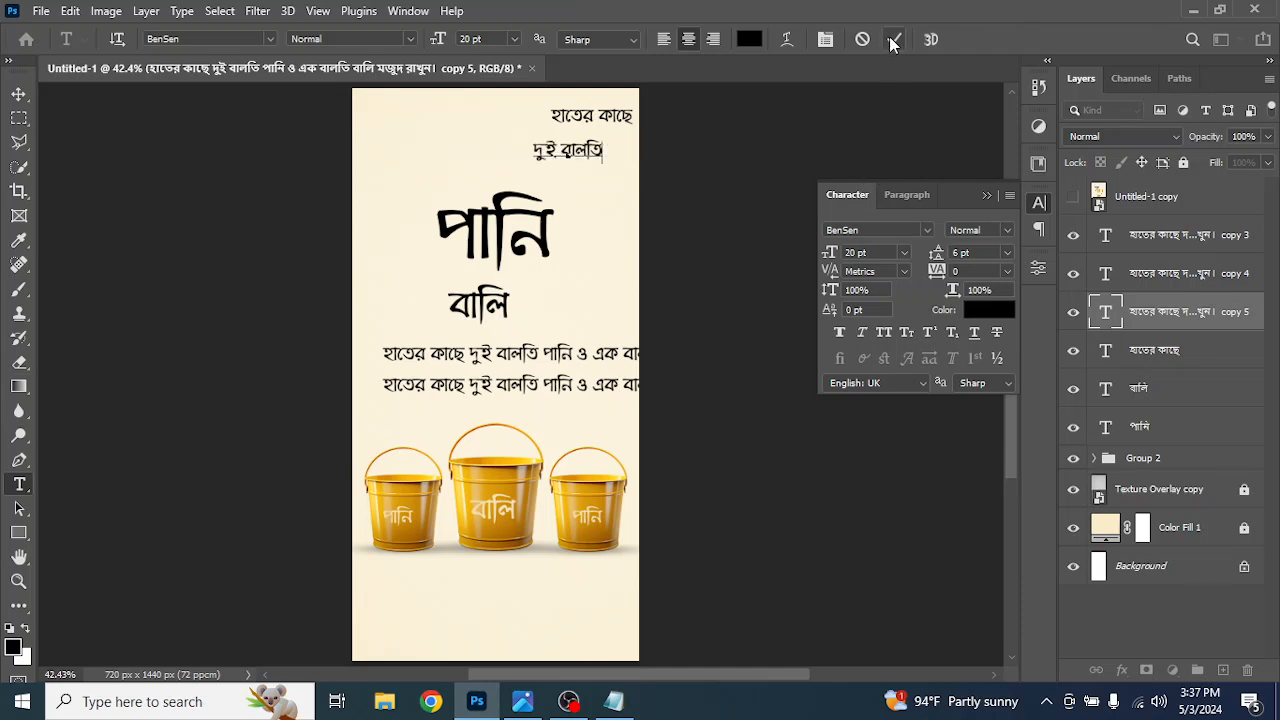
{"action": "key", "text": "ctrl+Return"}
{"action": "key", "text": "v"}
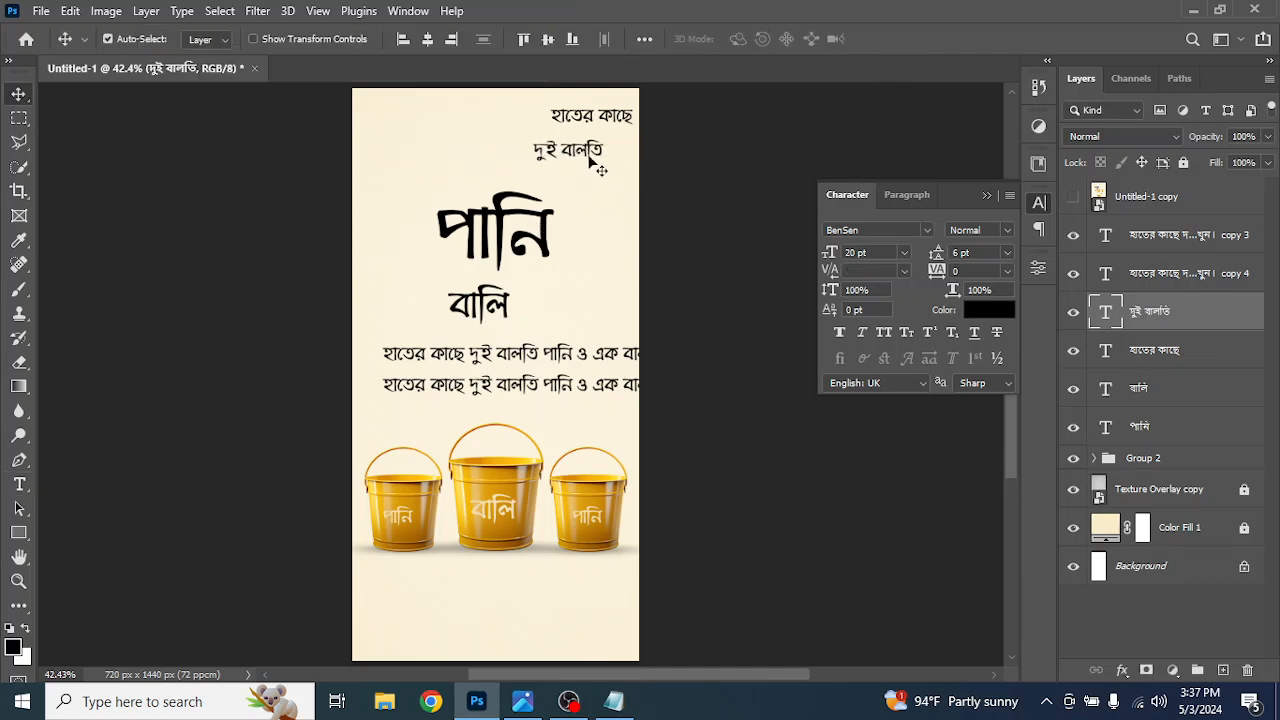
Place "দুই বালতি" against the upper-left of the large "পানি" and stack "হাতের কাছে" directly above it
{"action": "left_click_drag", "start_coordinate": [579, 160], "coordinate": [466, 204]}
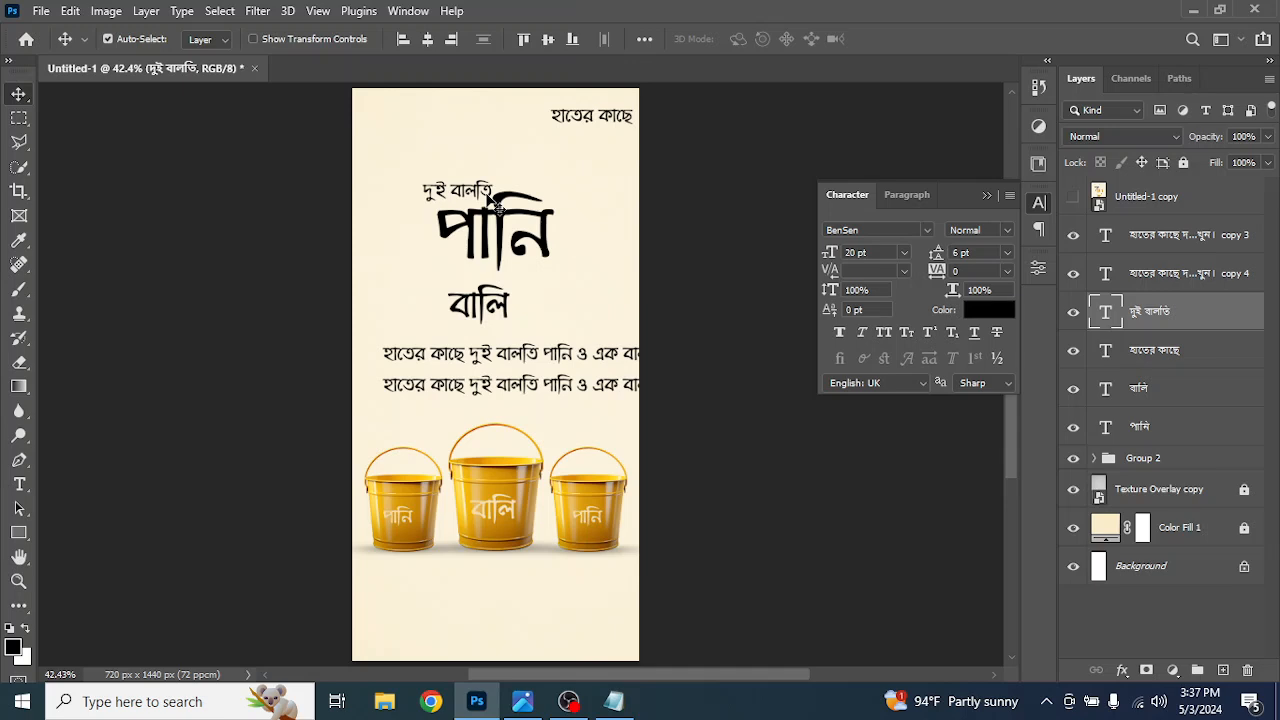
{"action": "key", "text": "Down"}
{"action": "key", "text": "Down"}
{"action": "key", "text": "Down"}
{"action": "key", "text": "Down"}
{"action": "key", "text": "Down"}
{"action": "key", "text": "Down"}
{"action": "key", "text": "Down"}
{"action": "key", "text": "Down"}
{"action": "key", "text": "Down"}
{"action": "key", "text": "Down"}
{"action": "key", "text": "Down"}
{"action": "key", "text": "Down"}
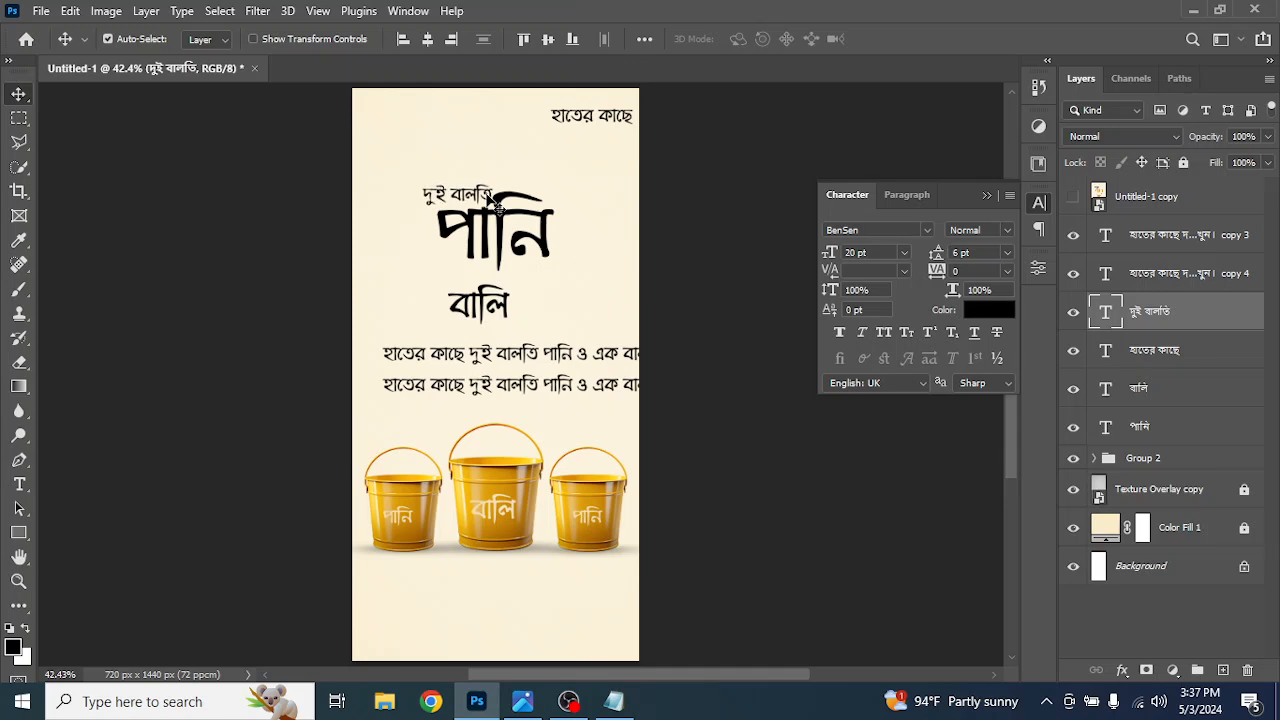
{"action": "key", "text": "Down"}
{"action": "key", "text": "Down"}
{"action": "key", "text": "Down"}
{"action": "key", "text": "Left"}
{"action": "key", "text": "Left"}
{"action": "key", "text": "Left"}
{"action": "key", "text": "Left"}
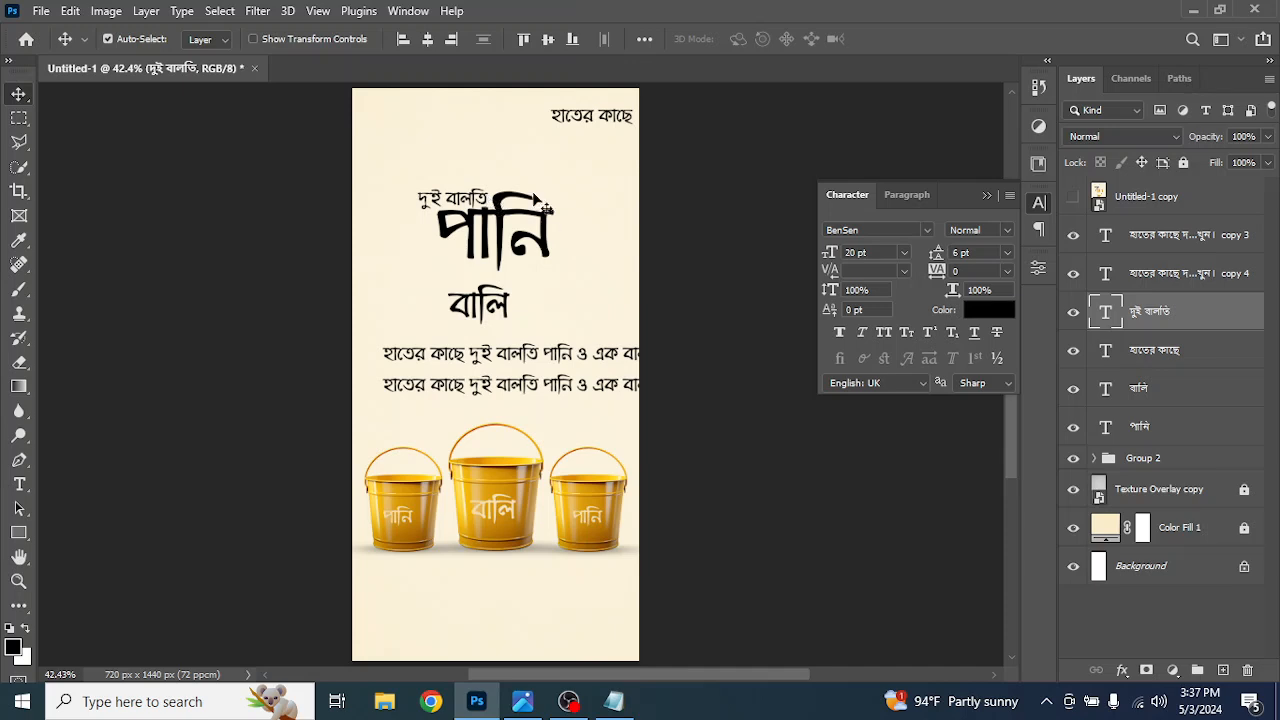
{"action": "left_click_drag", "start_coordinate": [580, 122], "coordinate": [456, 182]}
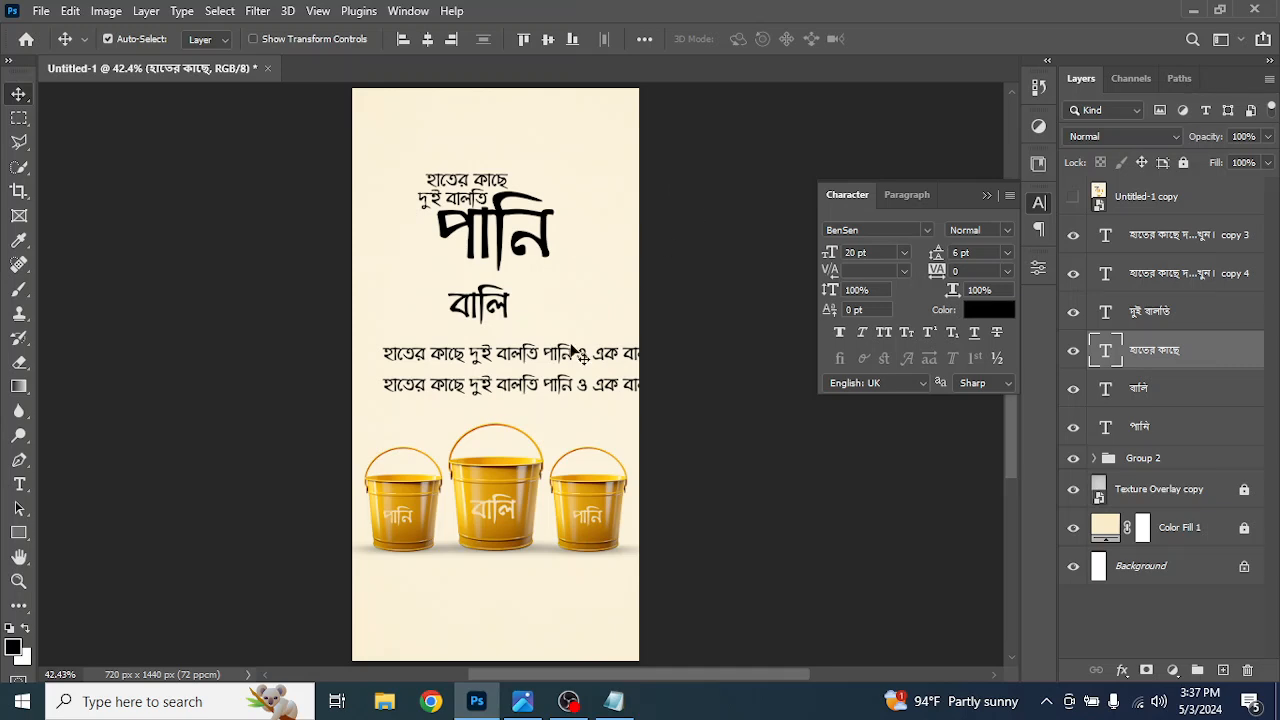
Trim the upper of the two remaining full sentences down to "ও এক বালতি"
{"action": "left_click_drag", "start_coordinate": [524, 364], "coordinate": [450, 366]}
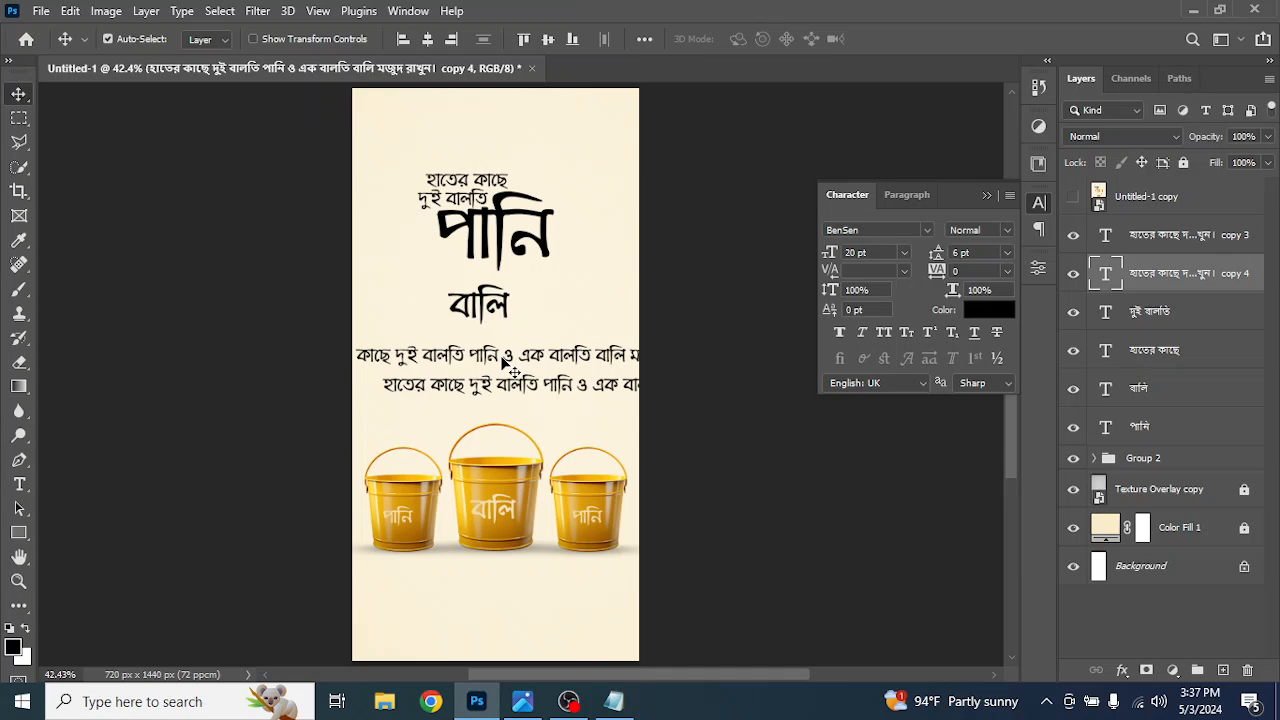
{"action": "double_click", "coordinate": [505, 365]}
{"action": "left_click_drag", "start_coordinate": [502, 356], "coordinate": [239, 347]}
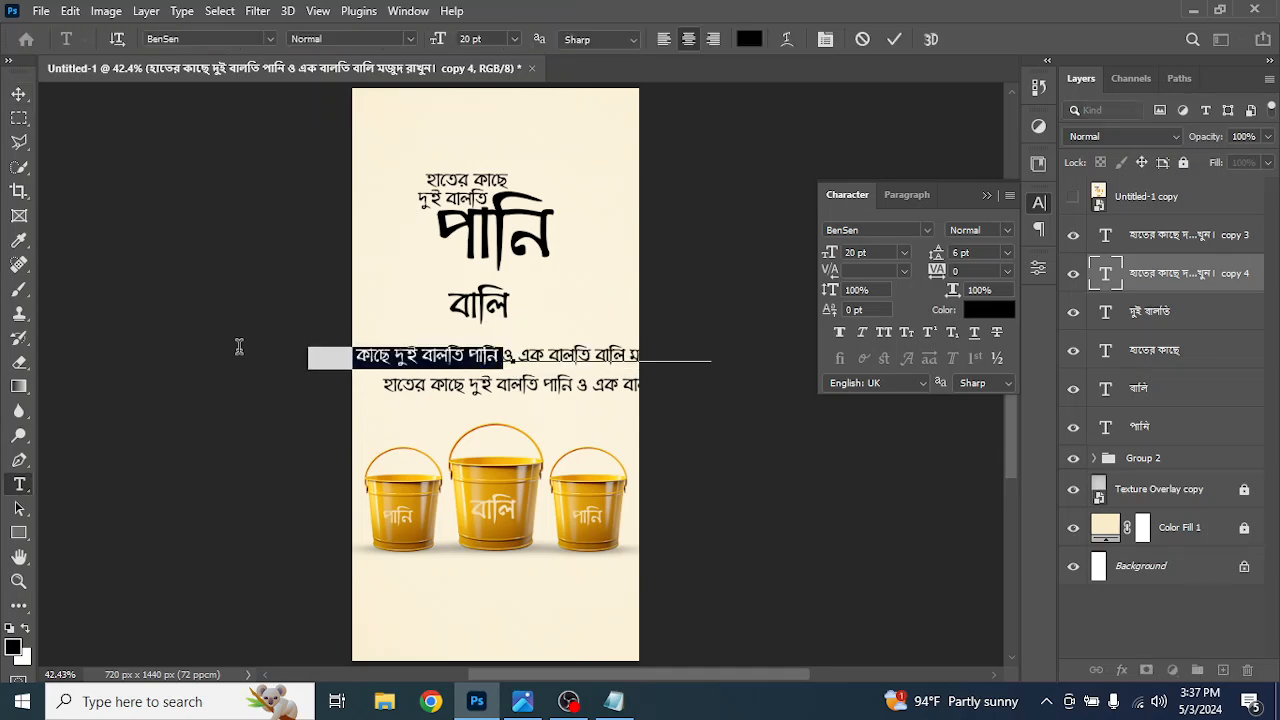
{"action": "key", "text": "BackSpace"}
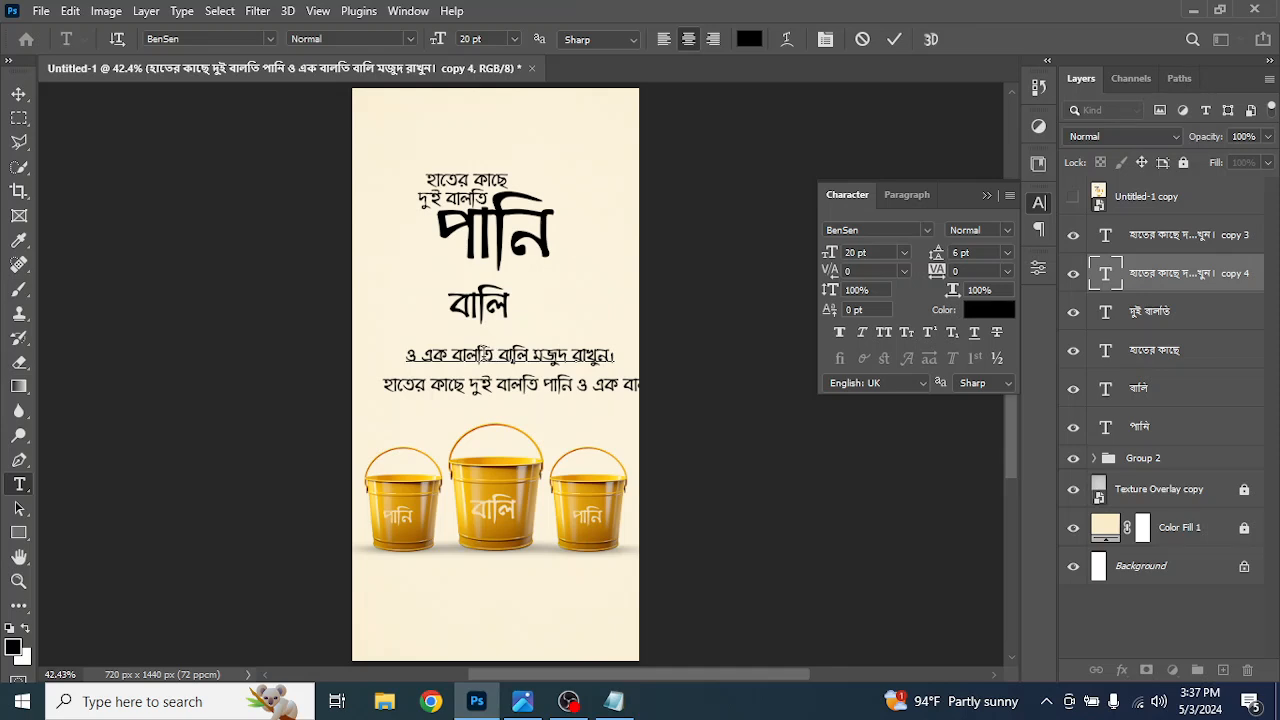
{"action": "left_click_drag", "start_coordinate": [493, 355], "coordinate": [694, 366]}
{"action": "key", "text": "BackSpace"}
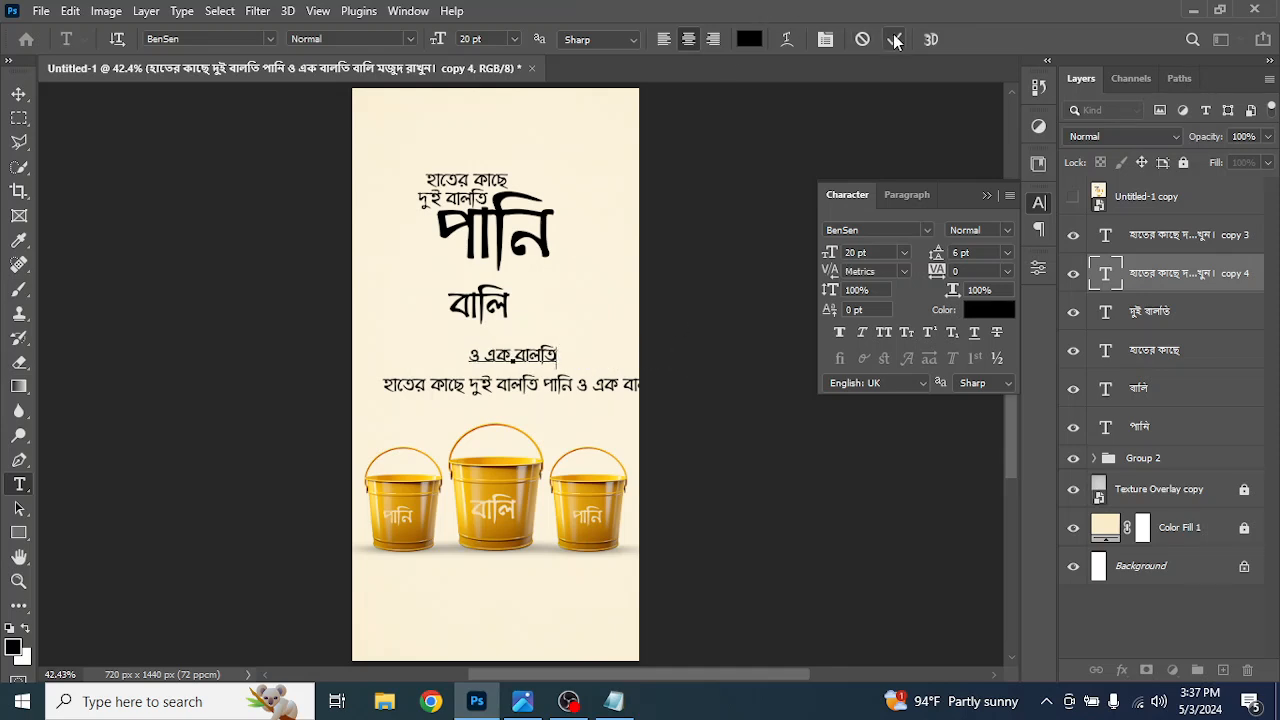
{"action": "key", "text": "ctrl+Return"}
{"action": "key", "text": "v"}
Place "ও এক বালতি" between "পানি" and "বালি", and center it and "বালি" horizontally on the canvas
{"action": "left_click_drag", "start_coordinate": [537, 360], "coordinate": [498, 317]}
{"action": "left_click", "coordinate": [1073, 199]}
{"action": "left_click", "coordinate": [1073, 199]}
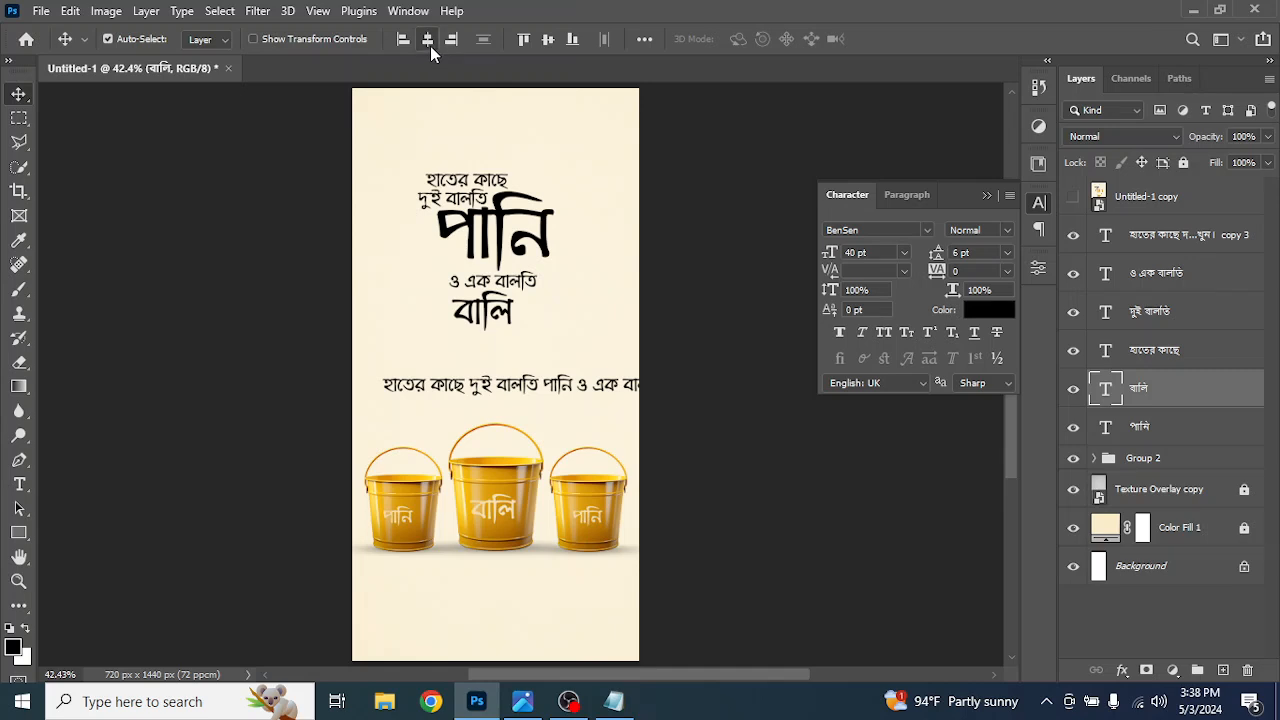
{"action": "left_click", "coordinate": [429, 44]}
{"action": "left_click", "coordinate": [514, 283]}
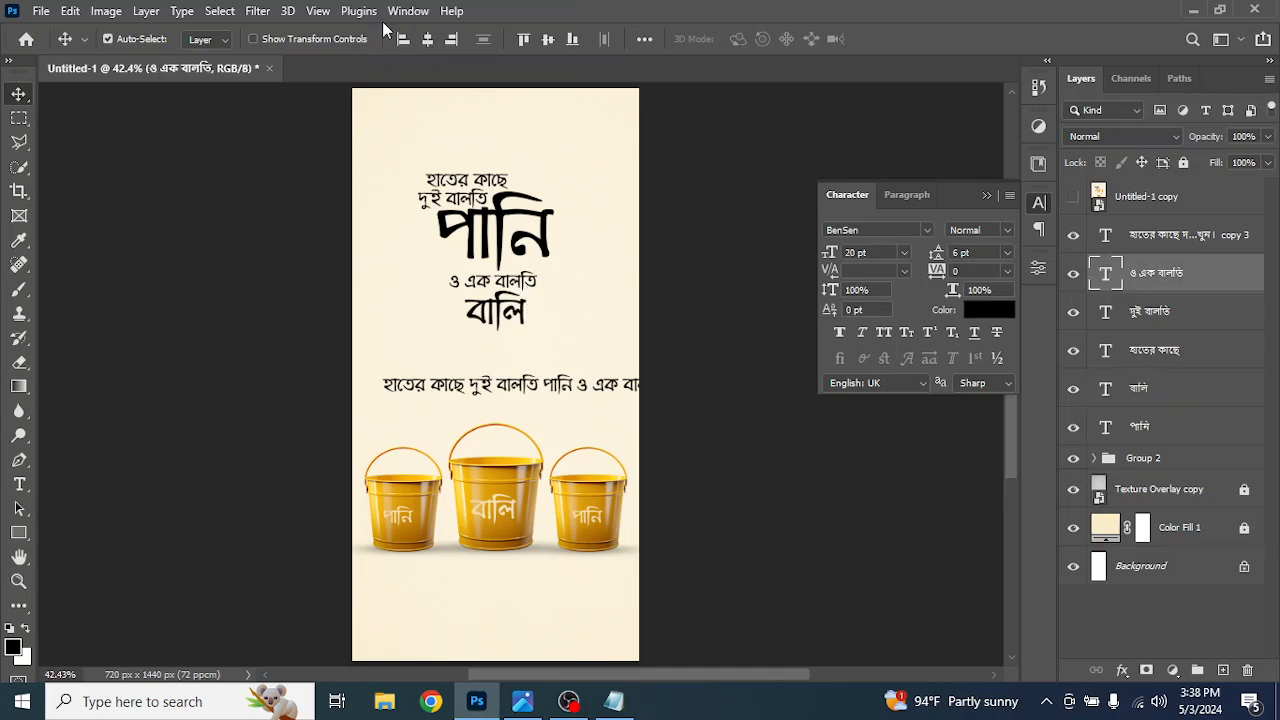
{"action": "left_click", "coordinate": [430, 41]}
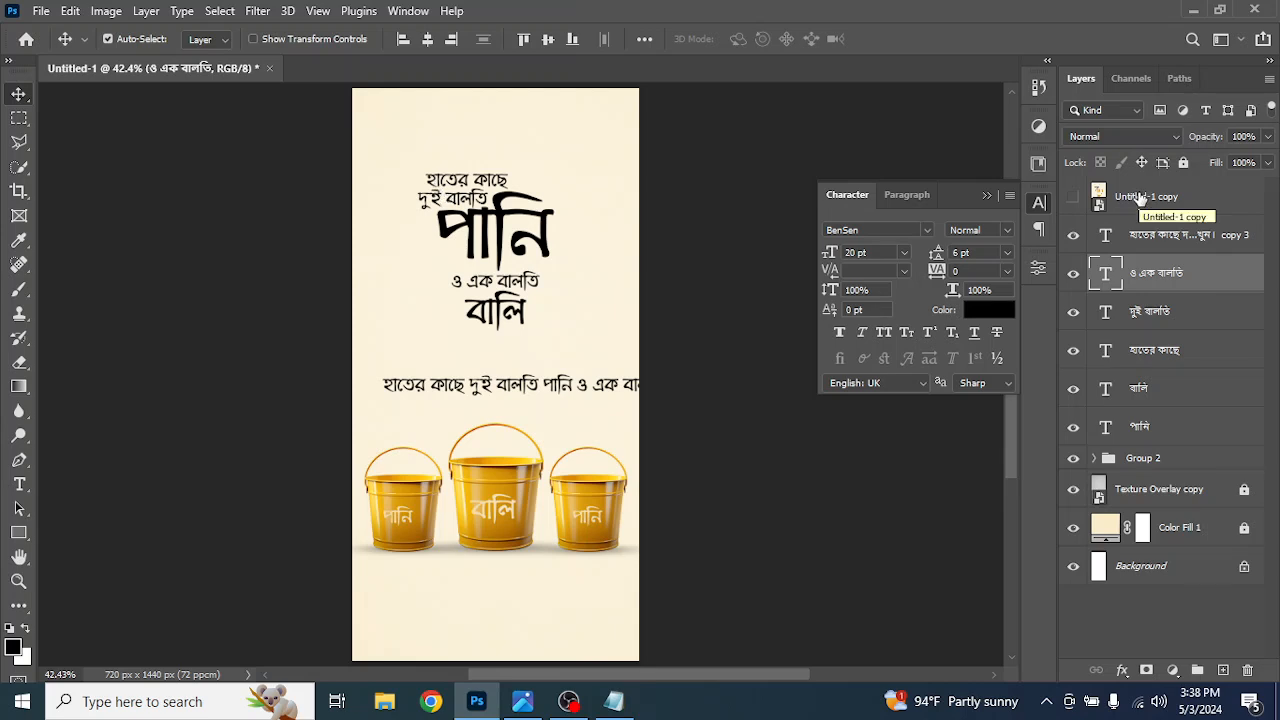
Check the wording against the "Untitled-1 copy" reference and trim the last full sentence down to "মজুদ রাখুন।"
{"action": "left_click", "coordinate": [1071, 199]}
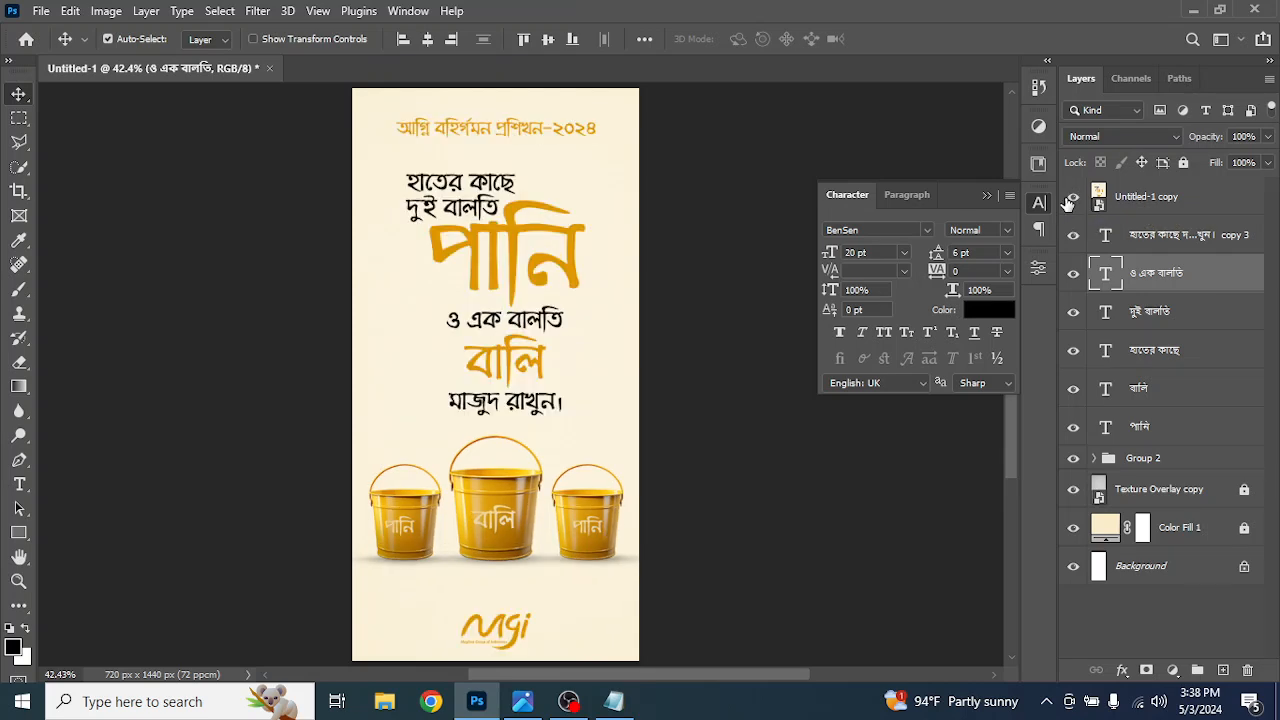
{"action": "left_click", "coordinate": [1071, 199]}
{"action": "left_click_drag", "start_coordinate": [560, 395], "coordinate": [411, 360]}
{"action": "left_click_drag", "start_coordinate": [526, 363], "coordinate": [113, 350]}
{"action": "double_click", "coordinate": [556, 368]}
{"action": "key", "text": "BackSpace"}
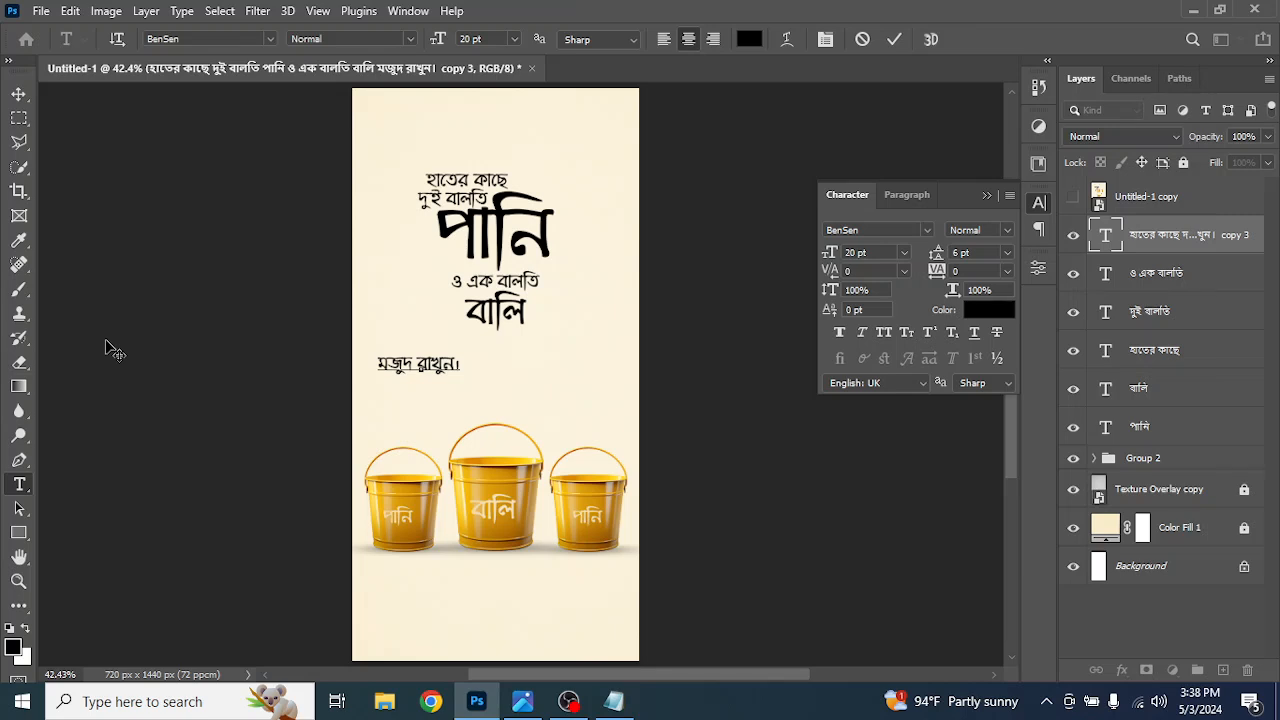
{"action": "left_click", "coordinate": [893, 40]}
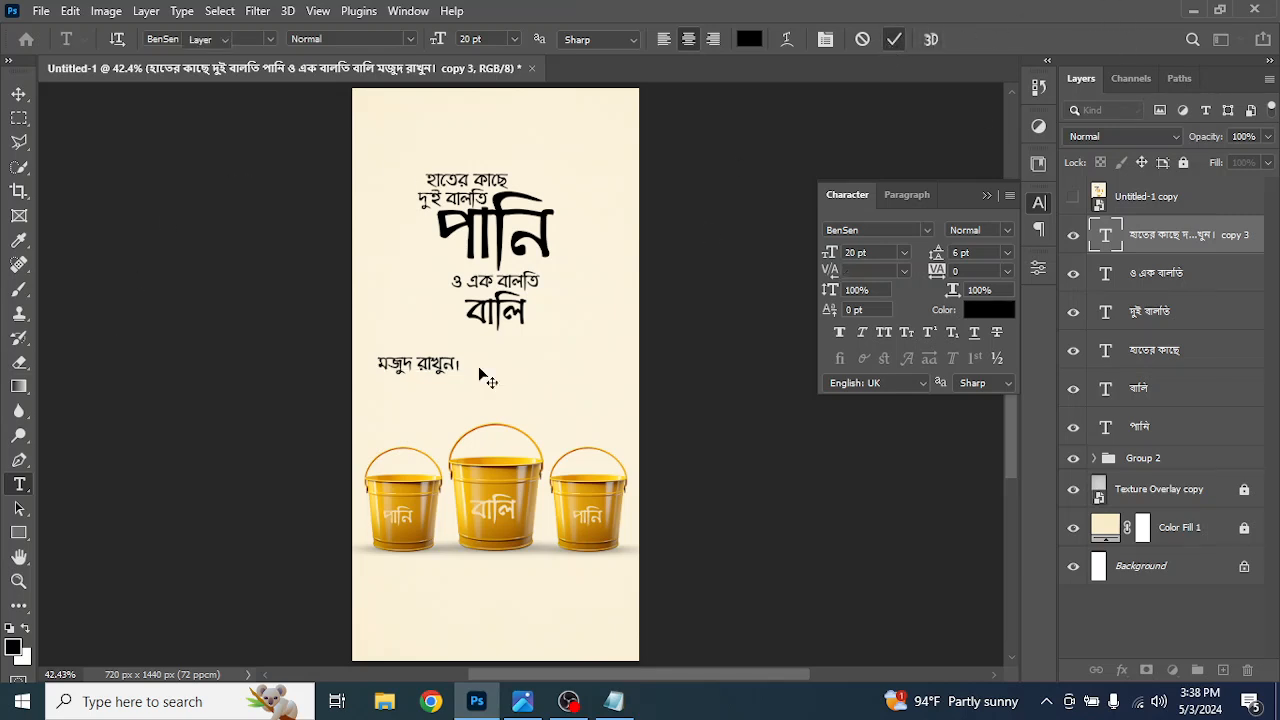
{"action": "key", "text": "v"}
Place "মজুদ রাখুন।" just below "বালি", centered horizontally on the canvas
{"action": "left_click_drag", "start_coordinate": [440, 372], "coordinate": [514, 343]}
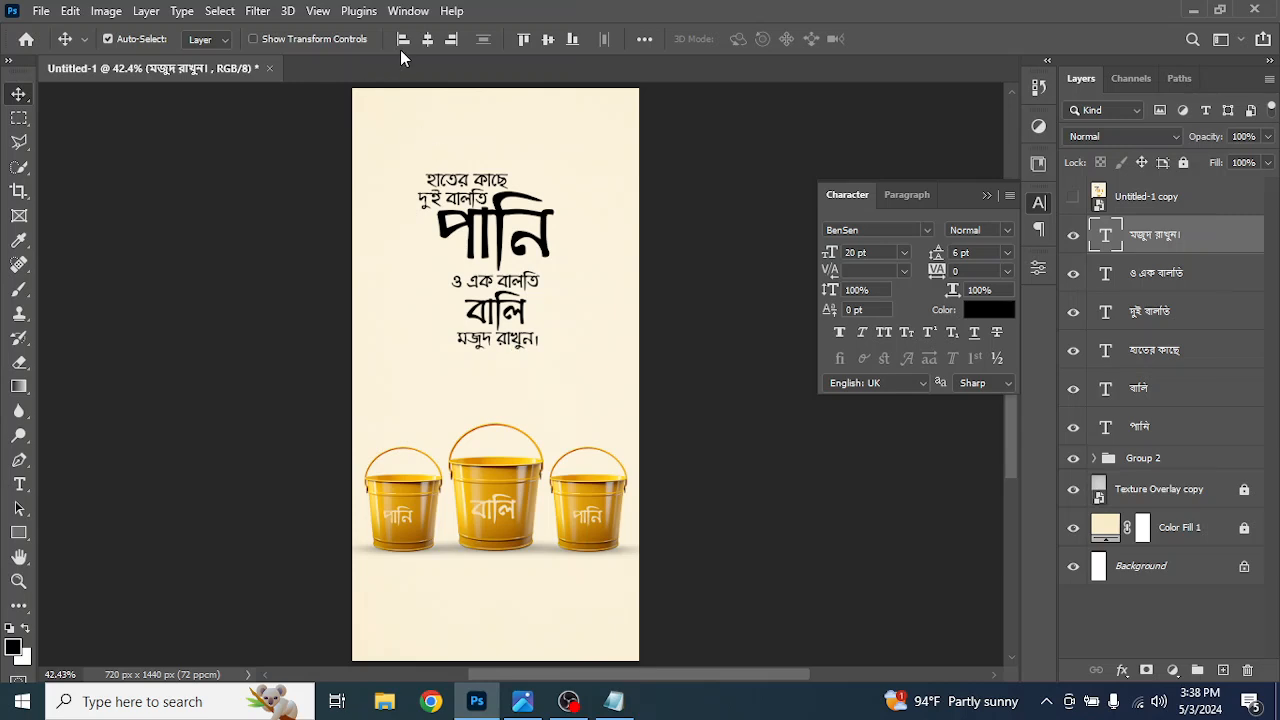
{"action": "left_click", "coordinate": [427, 40]}
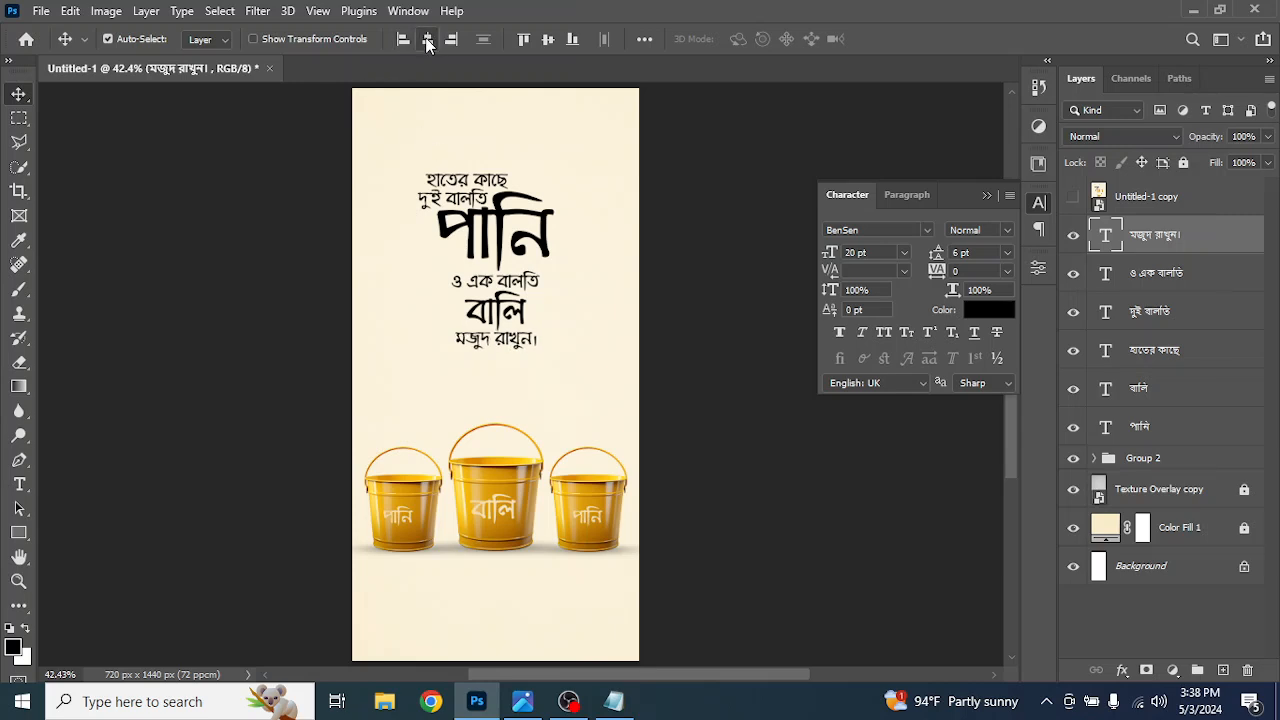
{"action": "key", "text": "Down"}
{"action": "key", "text": "Down"}
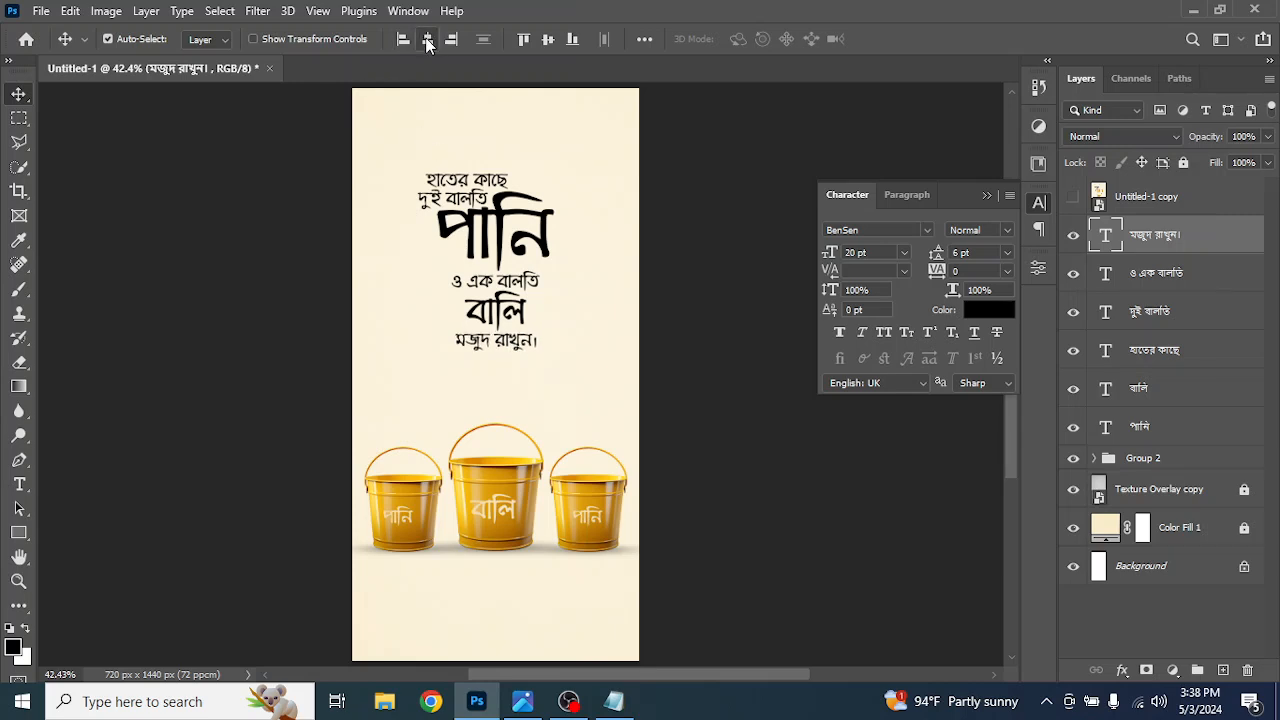
Group the six headline text layers, from "মজুদ রাখুন।" down to "পানি"
{"action": "left_click", "coordinate": [1170, 288], "text": "ctrl"}
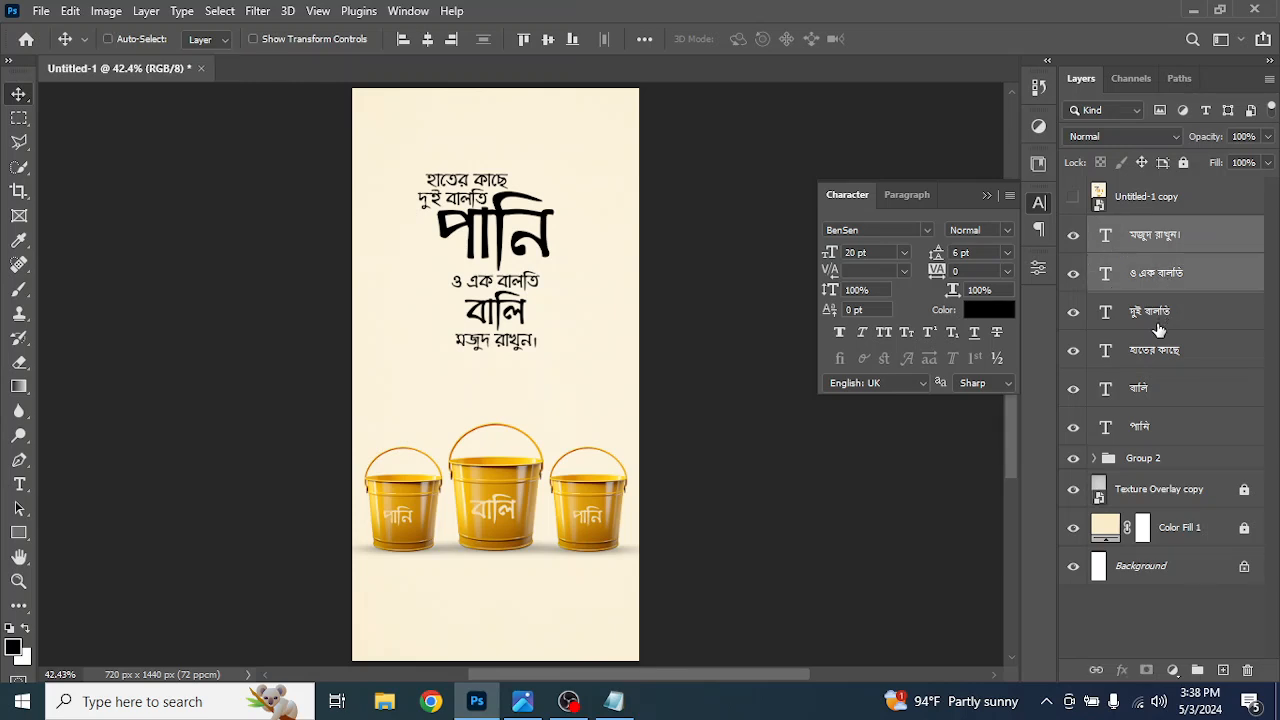
{"action": "left_click", "coordinate": [1161, 322], "text": "ctrl"}
{"action": "left_click", "coordinate": [1160, 352], "text": "ctrl"}
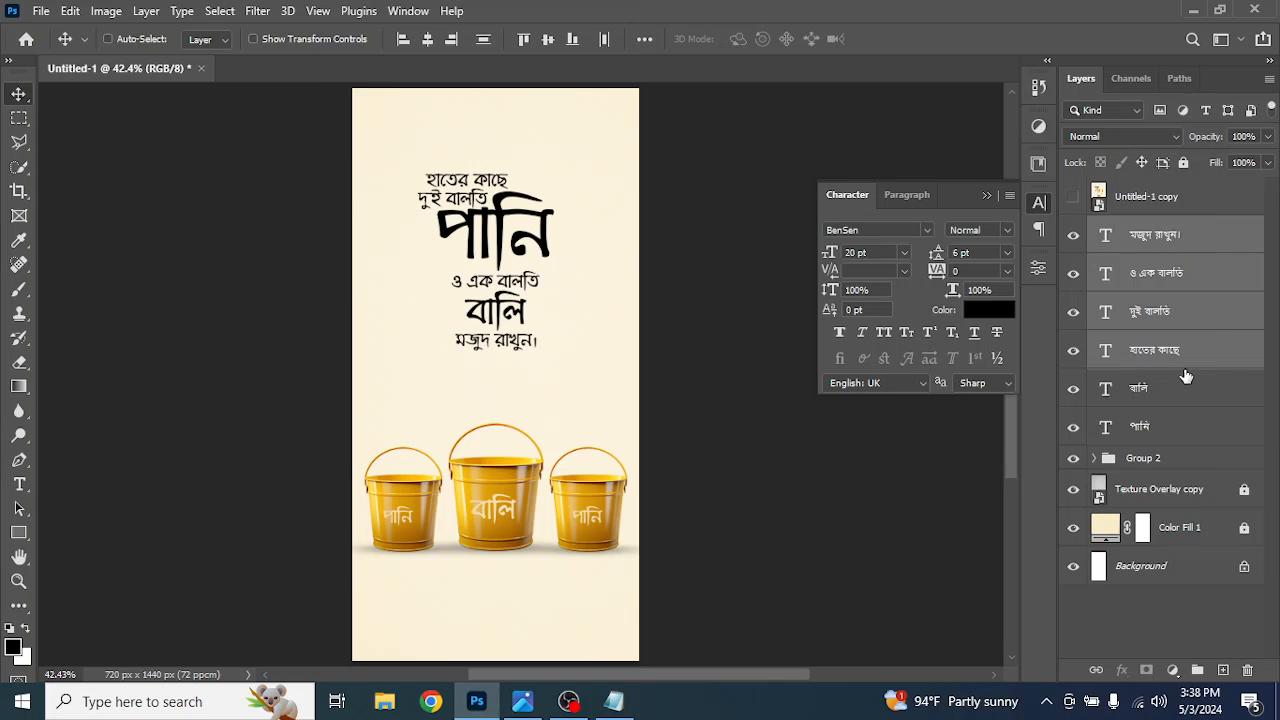
{"action": "left_click", "coordinate": [1172, 390], "text": "ctrl"}
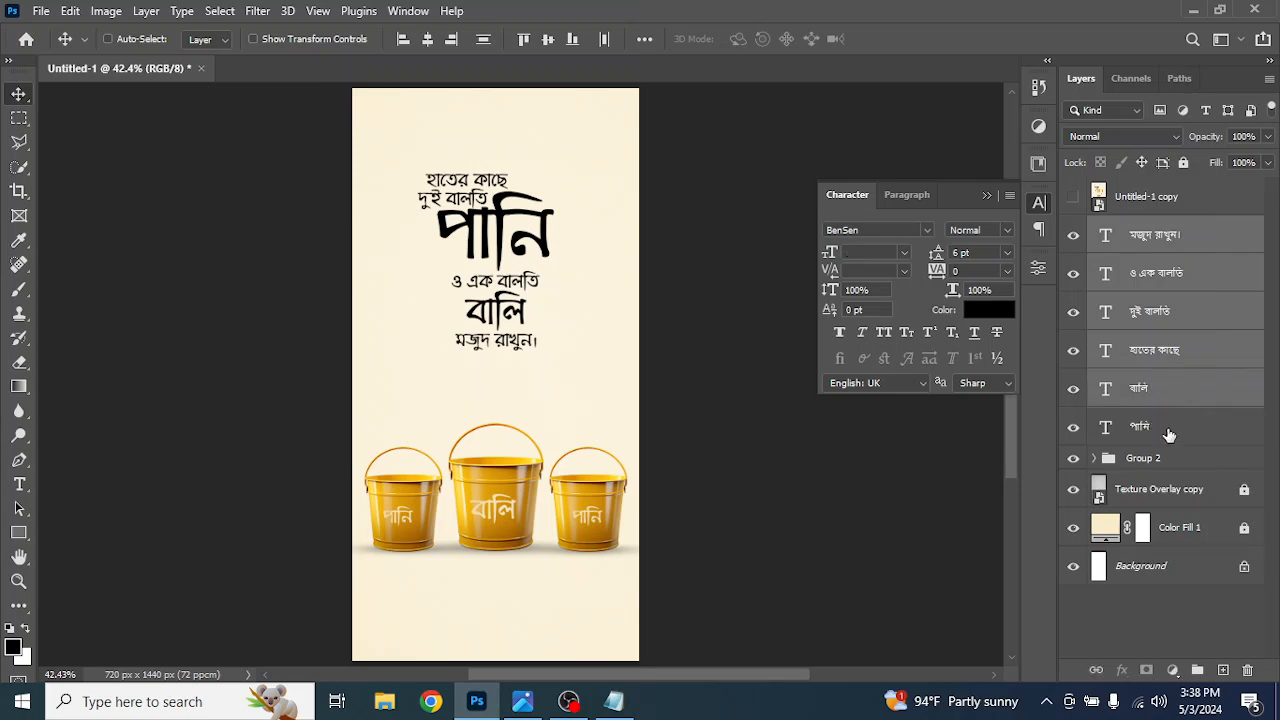
{"action": "left_click", "coordinate": [1162, 430], "text": "ctrl"}
{"action": "key", "text": "ctrl+g"}
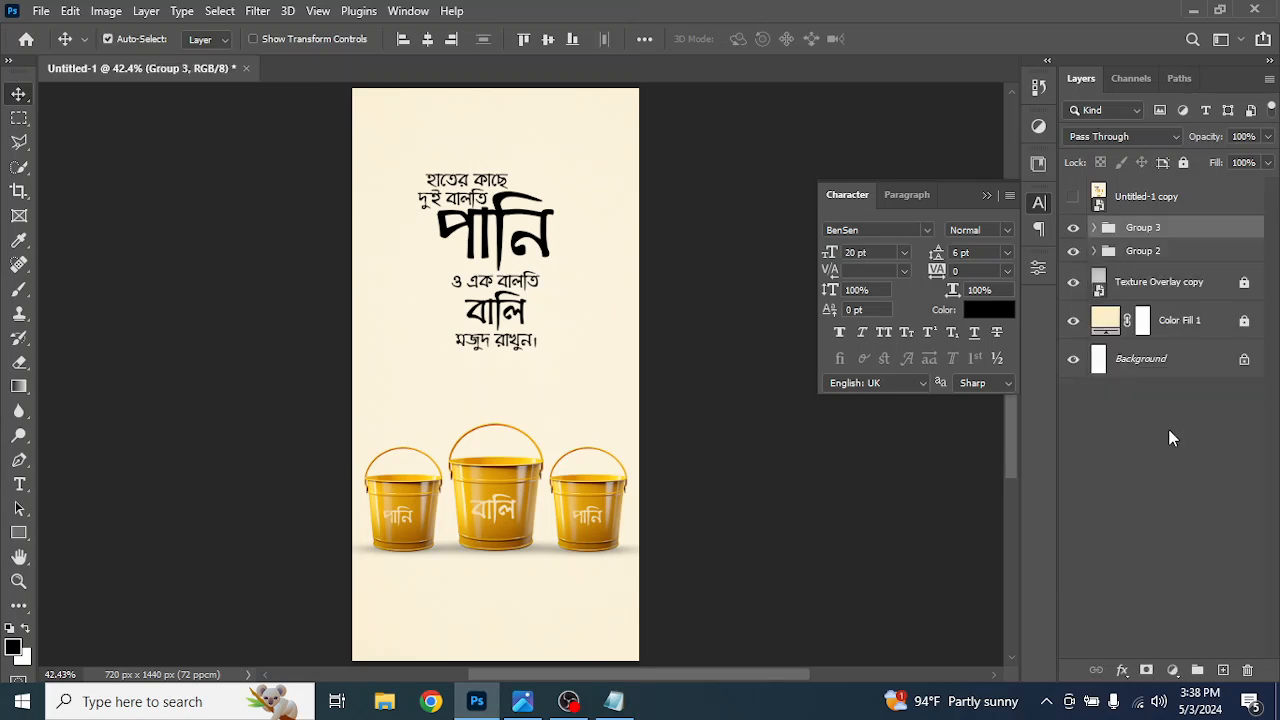
Check the headline group's contents by hiding and showing it, and nudge the bucket group slightly down
{"action": "left_click", "coordinate": [1074, 228]}
{"action": "left_click", "coordinate": [1074, 228]}
{"action": "left_click", "coordinate": [1164, 256]}
{"action": "key", "text": "Down"}
{"action": "key", "text": "Down"}
{"action": "key", "text": "Down"}
{"action": "key", "text": "Down"}
{"action": "key", "text": "Down"}
{"action": "key", "text": "Down"}
{"action": "key", "text": "Down"}
{"action": "key", "text": "Down"}
{"action": "key", "text": "Down"}
{"action": "key", "text": "Down"}
{"action": "key", "text": "Down"}
{"action": "key", "text": "Down"}
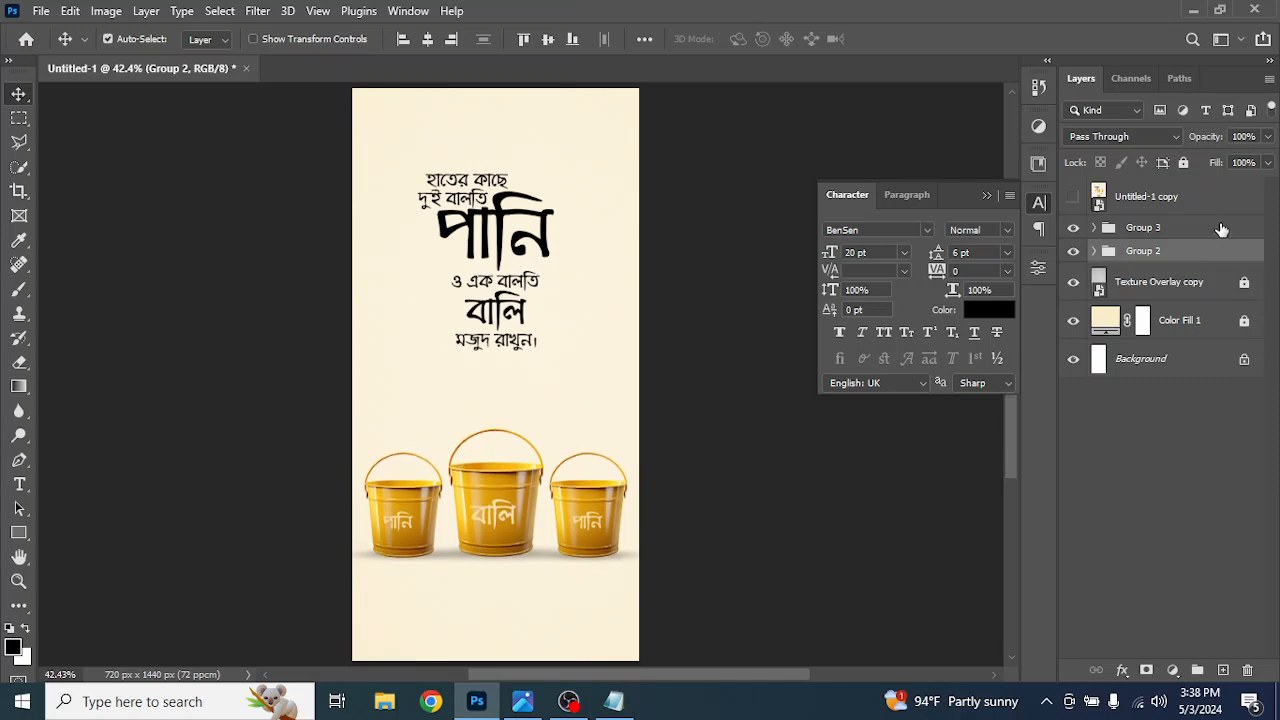
Center the headline group horizontally on the canvas and scale it proportionally to about 128%
{"action": "left_click", "coordinate": [1150, 231]}
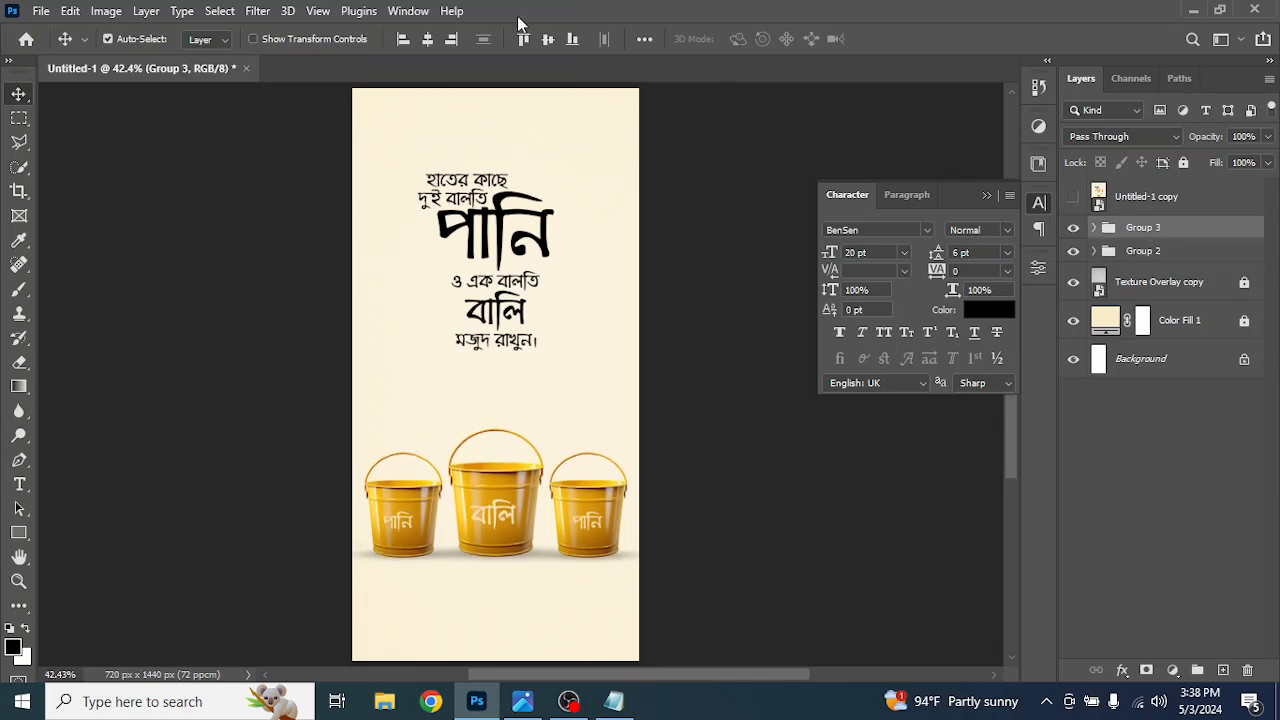
{"action": "left_click", "coordinate": [428, 40]}
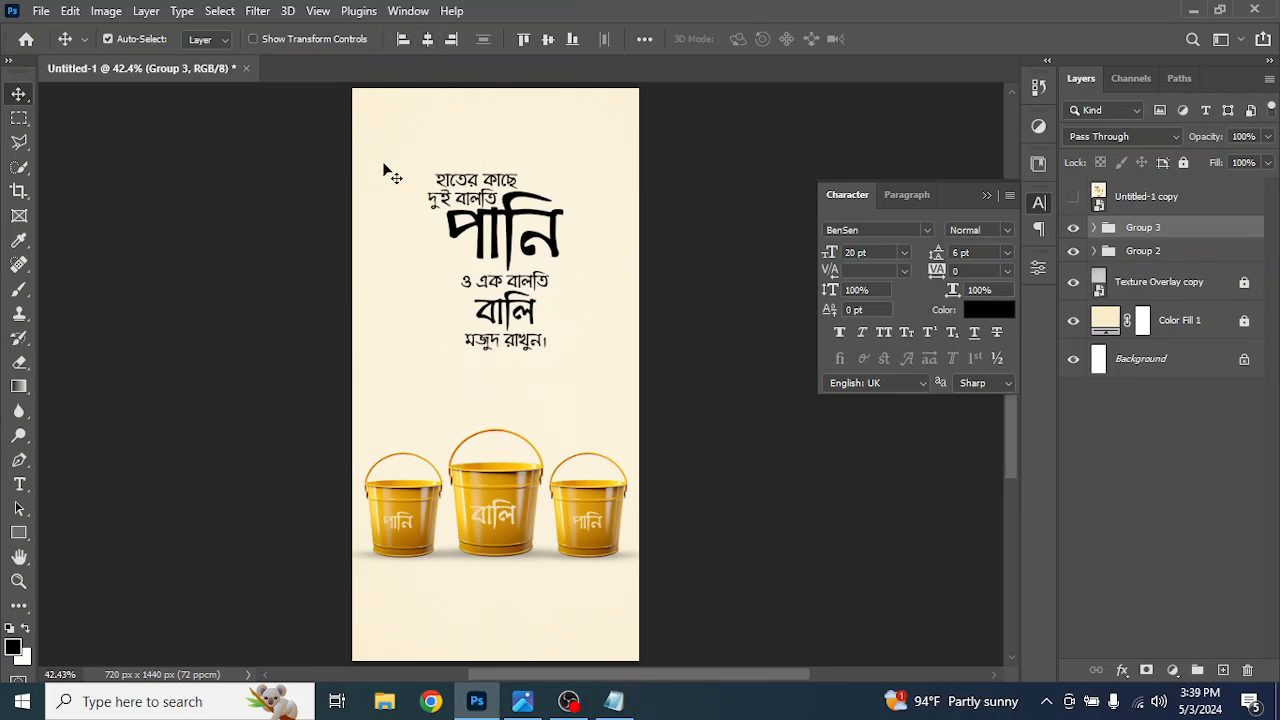
{"action": "key", "text": "ctrl+t"}
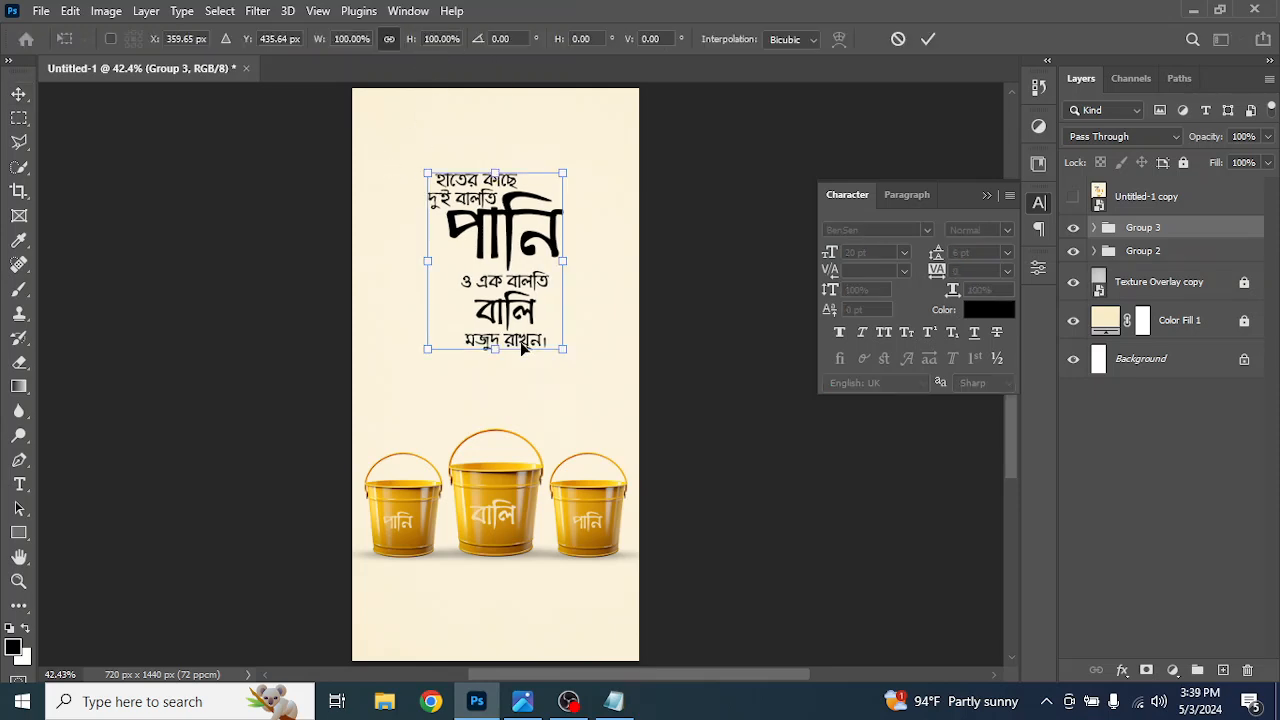
{"action": "left_click_drag", "start_coordinate": [557, 343], "coordinate": [578, 370]}
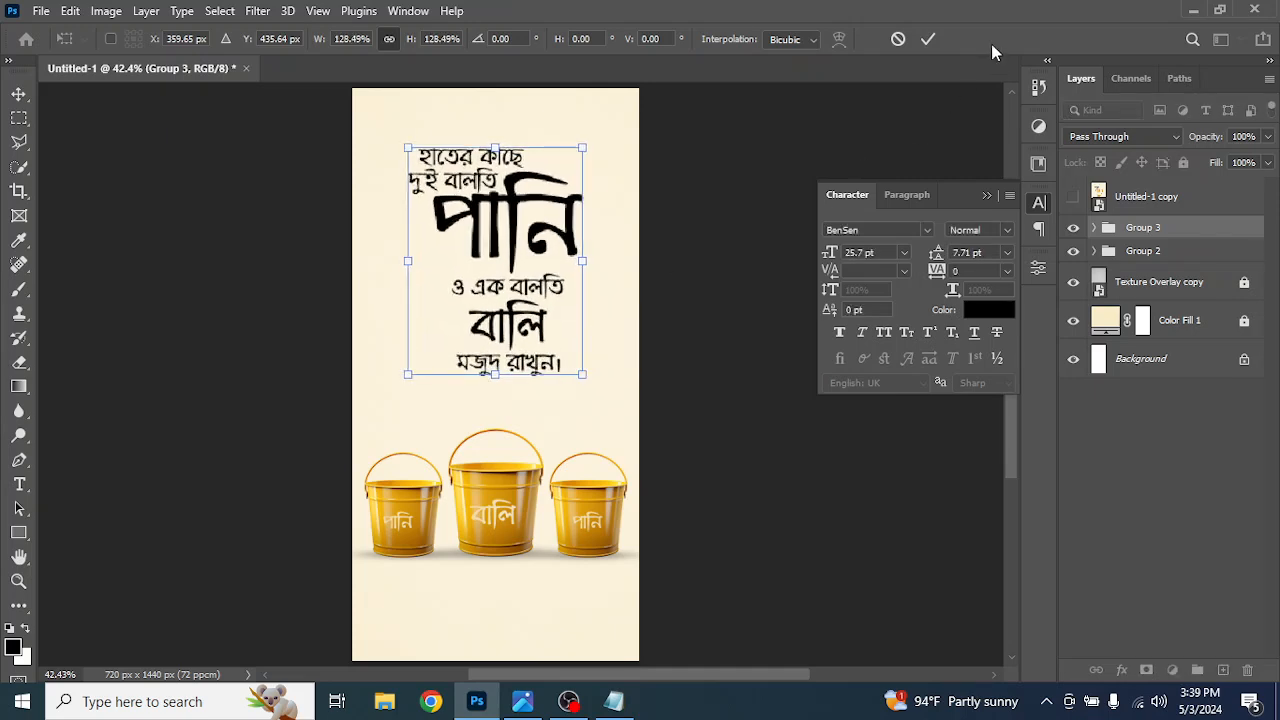
{"action": "left_click", "coordinate": [928, 39]}
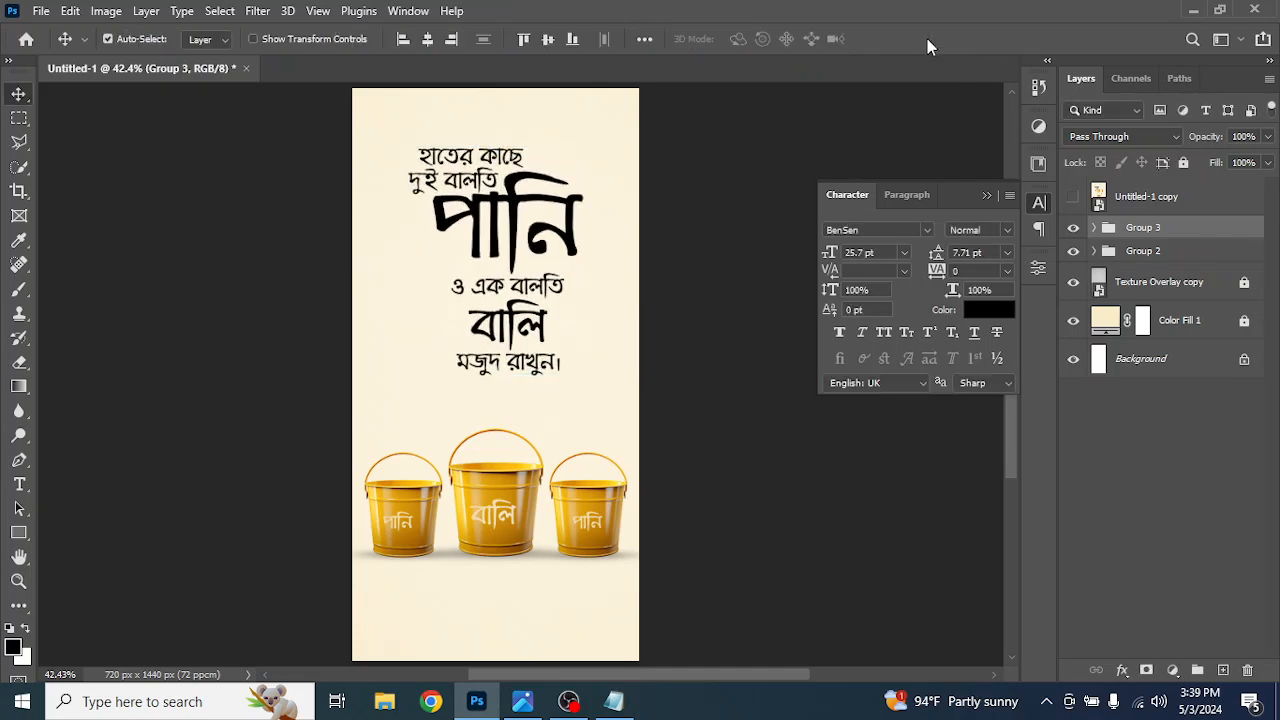
Nudge the enlarged headline group slightly down toward the buckets
{"action": "key", "text": "Down"}
{"action": "key", "text": "Down"}
{"action": "key", "text": "Down"}
{"action": "key", "text": "Down"}
{"action": "key", "text": "Down"}
{"action": "key", "text": "Down"}
{"action": "key", "text": "Down"}
{"action": "key", "text": "Down"}
{"action": "key", "text": "Down"}
{"action": "key", "text": "Down"}
{"action": "key", "text": "Down"}
{"action": "key", "text": "Down"}
{"action": "key", "text": "Down"}
{"action": "key", "text": "Down"}
{"action": "key", "text": "Down"}
{"action": "key", "text": "Down"}
{"action": "key", "text": "Down"}
{"action": "key", "text": "Down"}
{"action": "key", "text": "Down"}
{"action": "key", "text": "Down"}
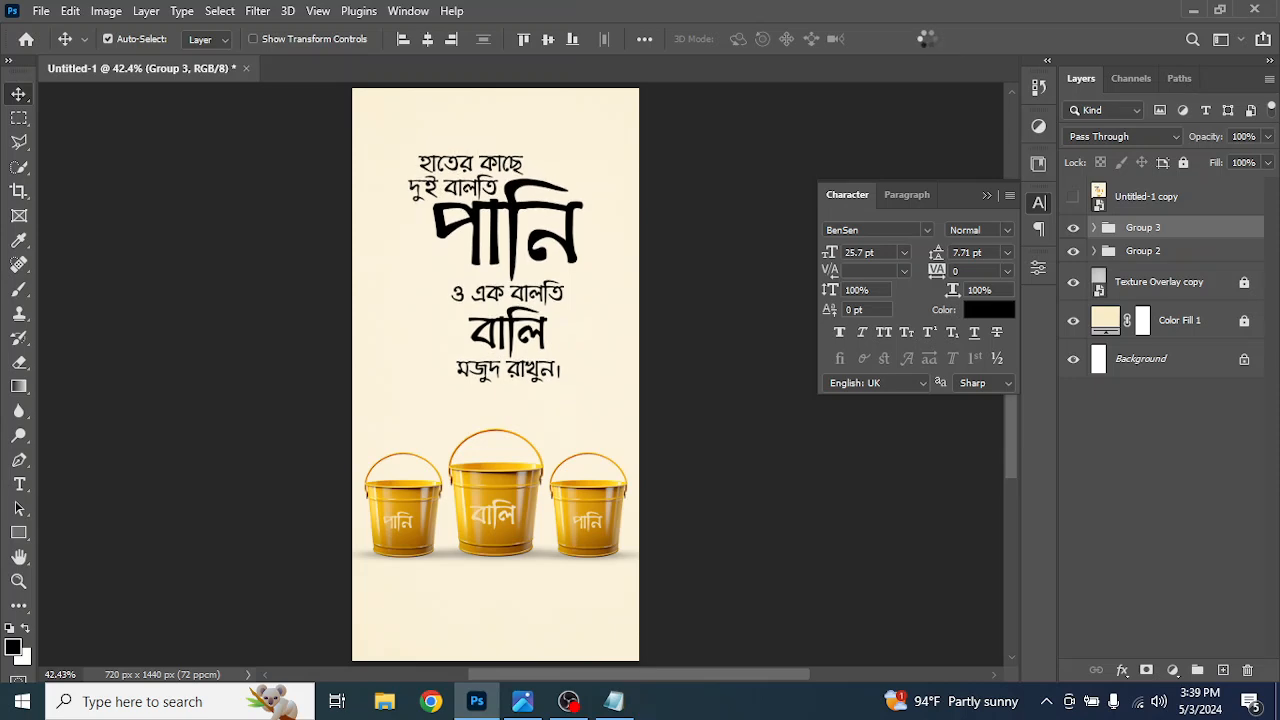
Nudge the headline group further down to narrow its gap above the buckets
{"action": "key", "text": "Down"}
{"action": "key", "text": "Down"}
{"action": "key", "text": "Down"}
{"action": "key", "text": "Down"}
{"action": "key", "text": "Down"}
{"action": "key", "text": "Down"}
{"action": "key", "text": "Down"}
{"action": "key", "text": "Down"}
{"action": "key", "text": "Down"}
{"action": "key", "text": "Down"}
{"action": "key", "text": "Down"}
{"action": "key", "text": "Down"}
{"action": "key", "text": "Down"}
{"action": "key", "text": "Down"}
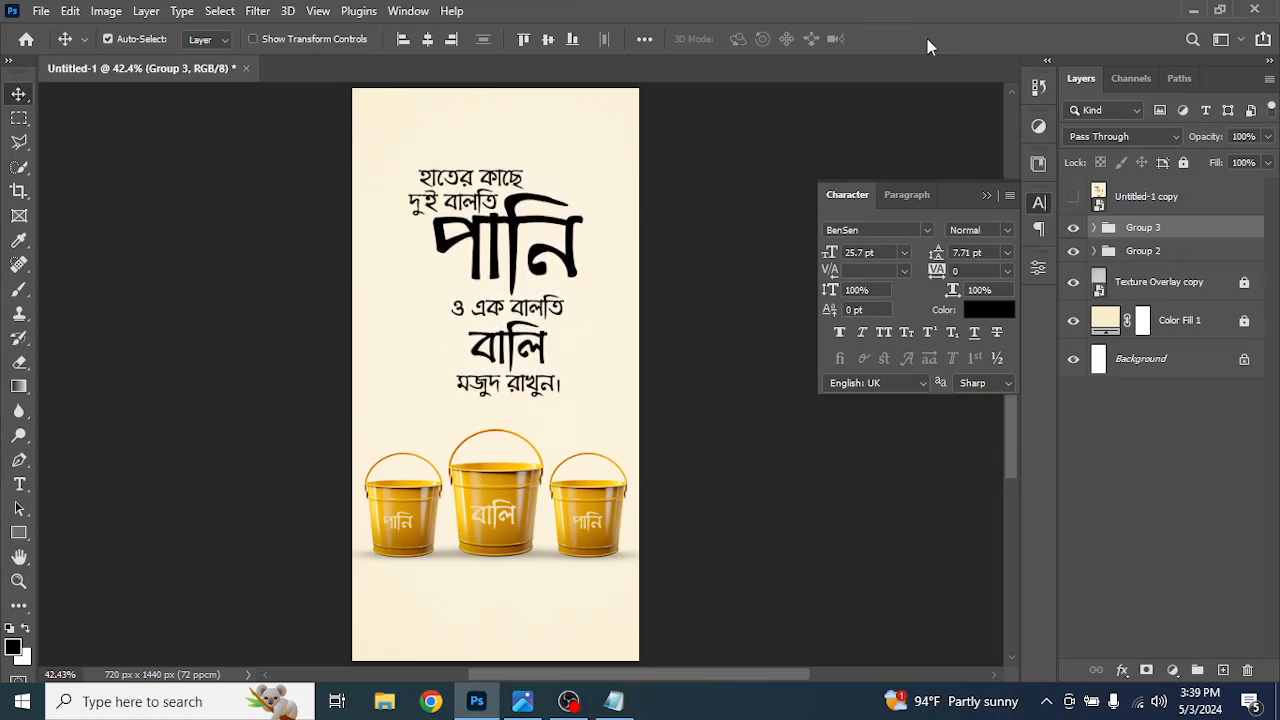
Scale the headline group proportionally from its center to about 105%
{"action": "key", "text": "ctrl+t"}
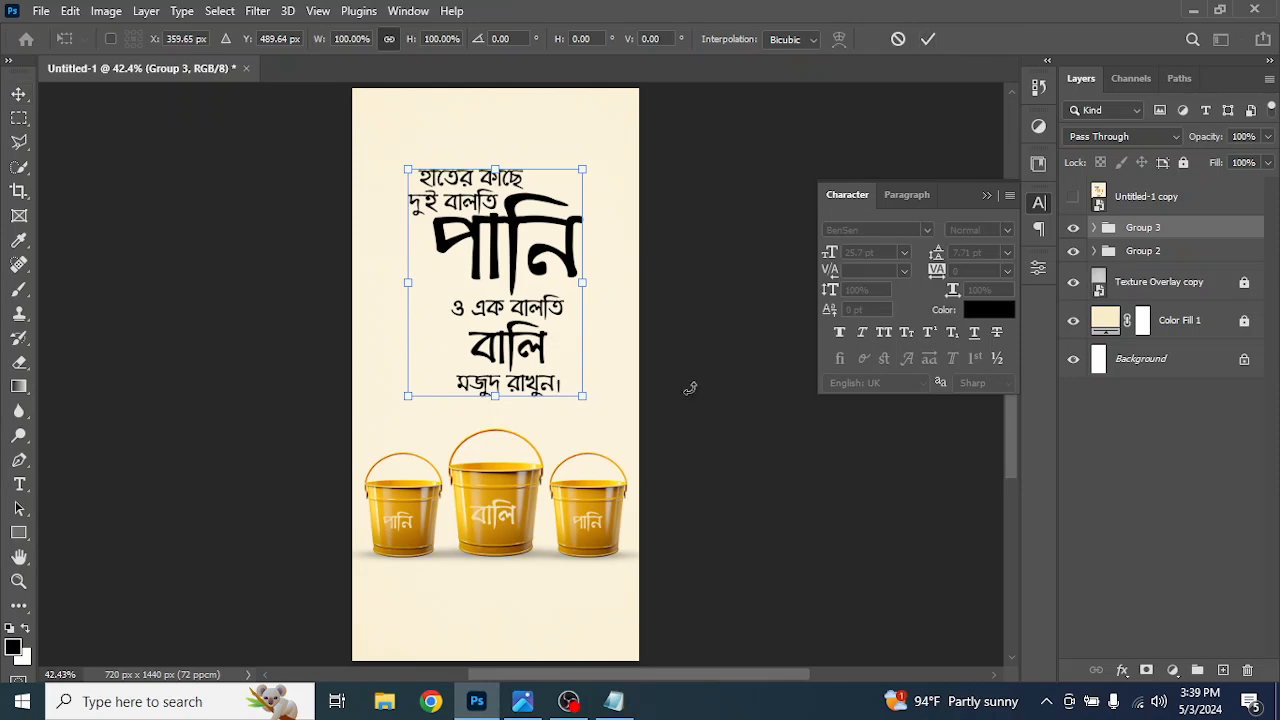
{"action": "left_click_drag", "start_coordinate": [583, 396], "coordinate": [588, 403]}
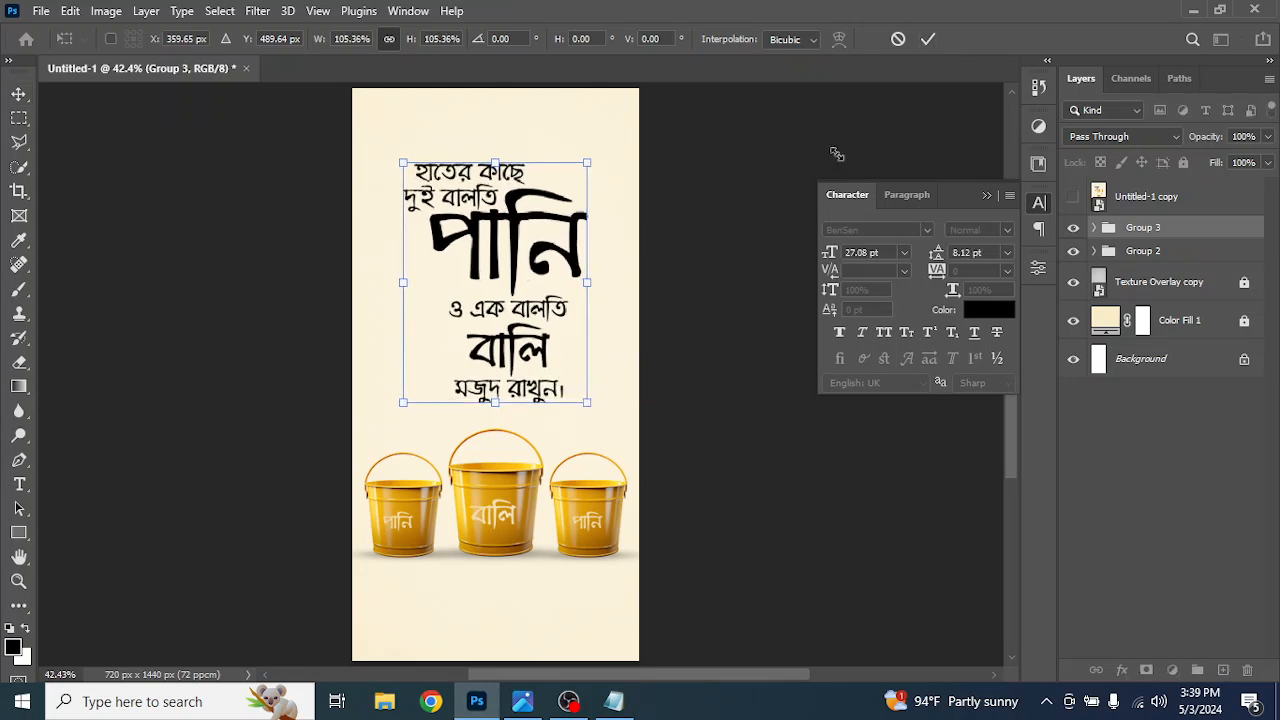
{"action": "left_click", "coordinate": [927, 40]}
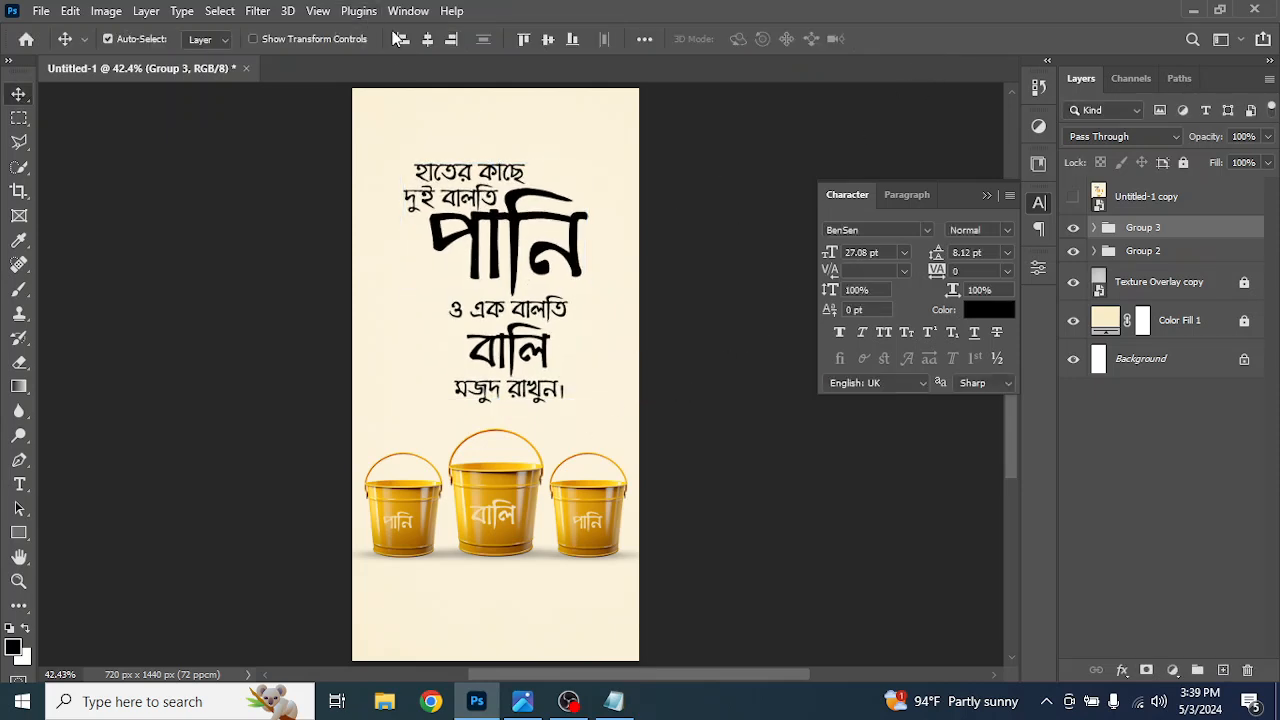
Recolor the large headline word "পানি" to the bucket's golden yellow (#e09b07) by sampling a bucket
{"action": "left_click", "coordinate": [477, 262]}
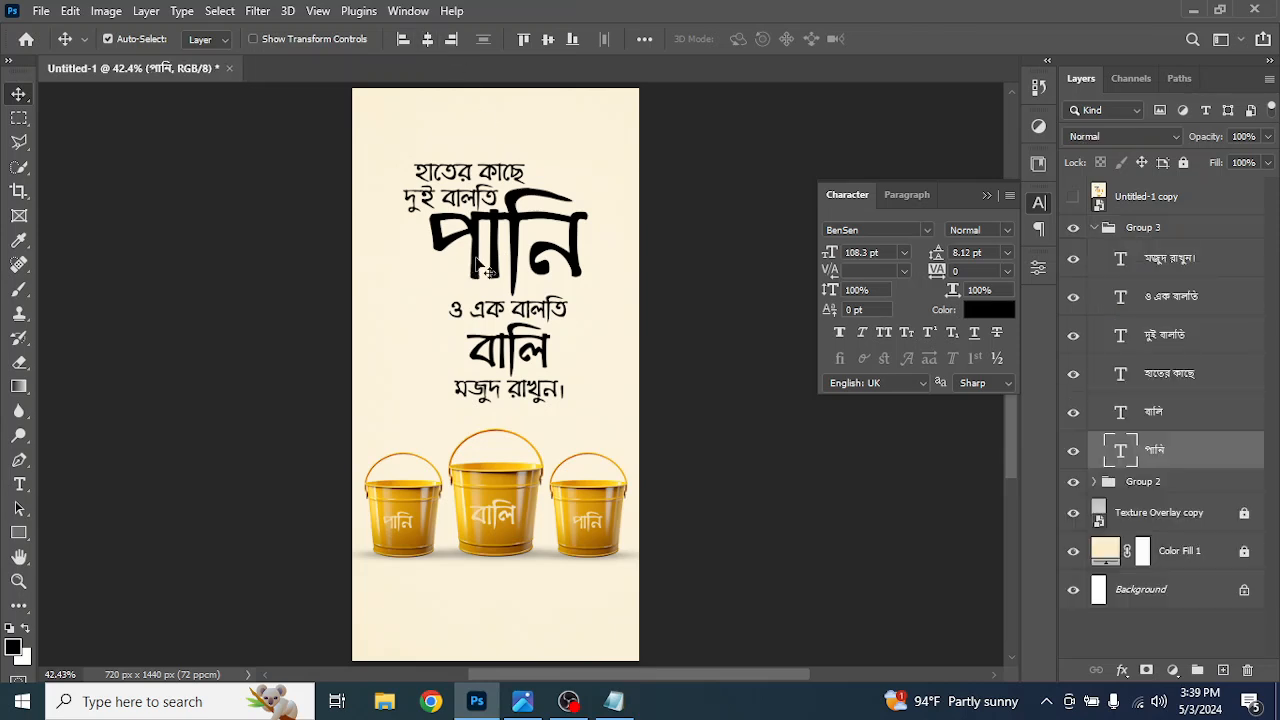
{"action": "left_click", "coordinate": [995, 312]}
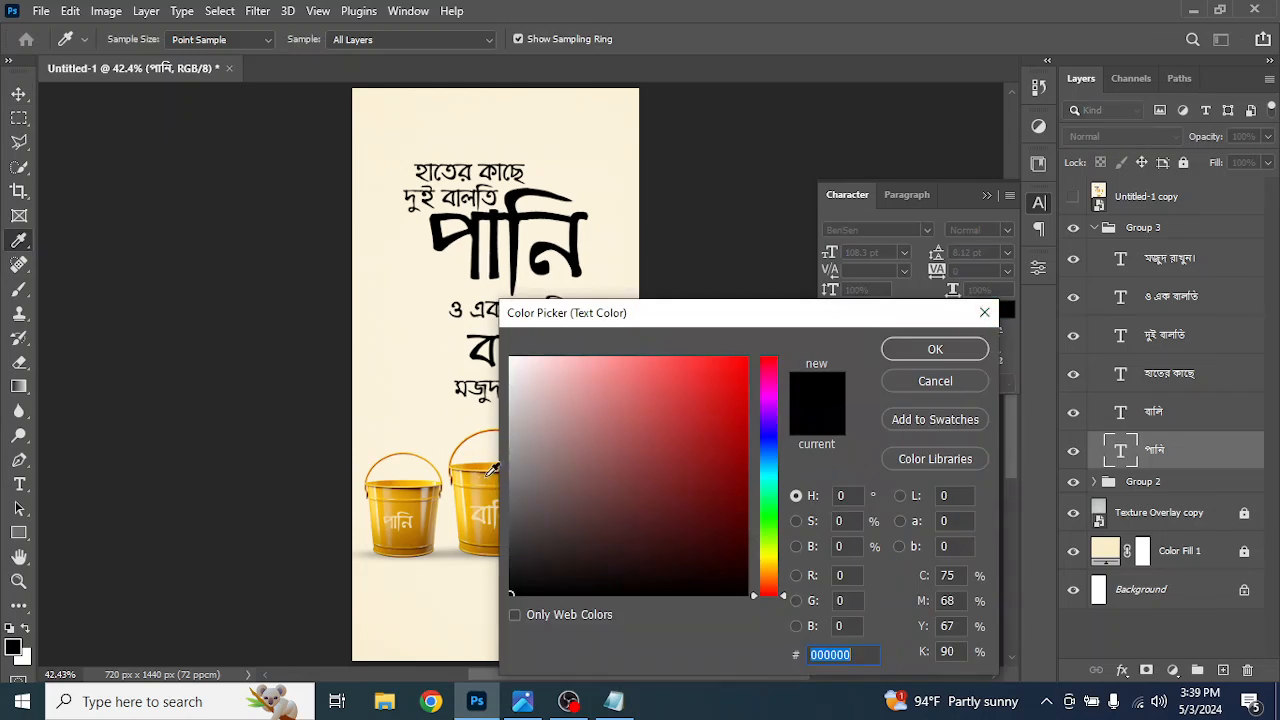
{"action": "left_click", "coordinate": [411, 498]}
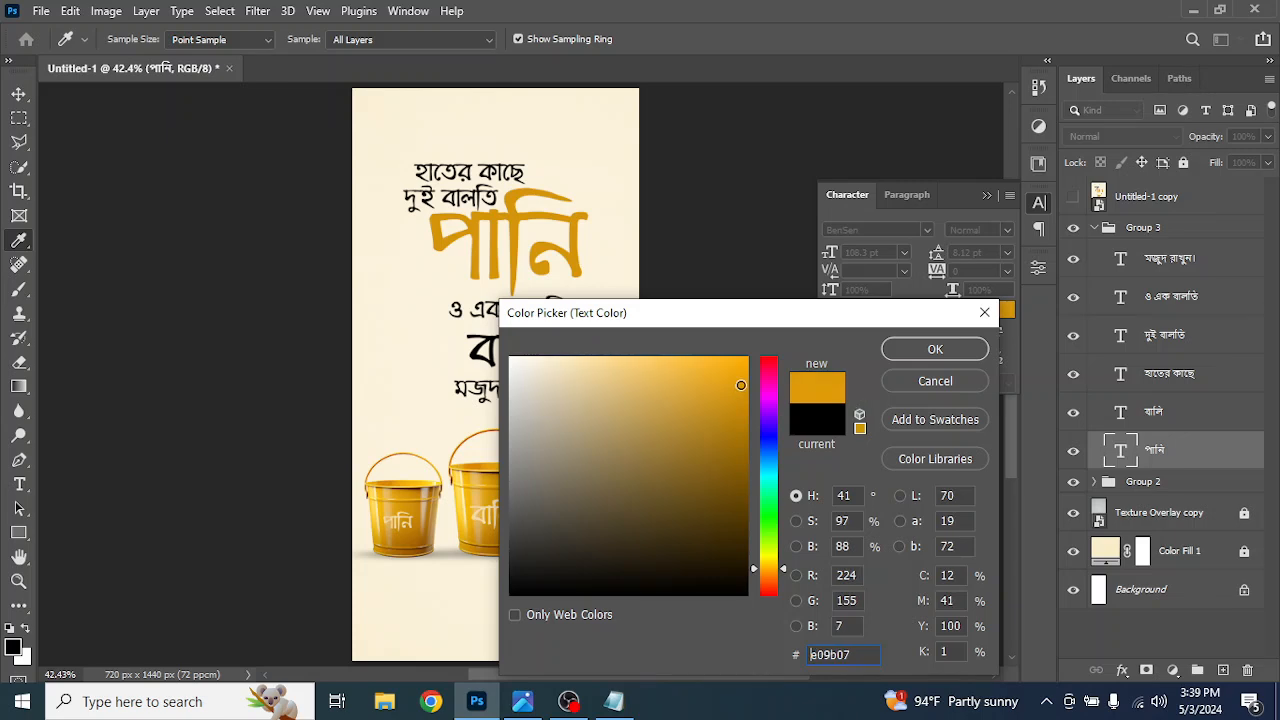
{"action": "left_click", "coordinate": [935, 349]}
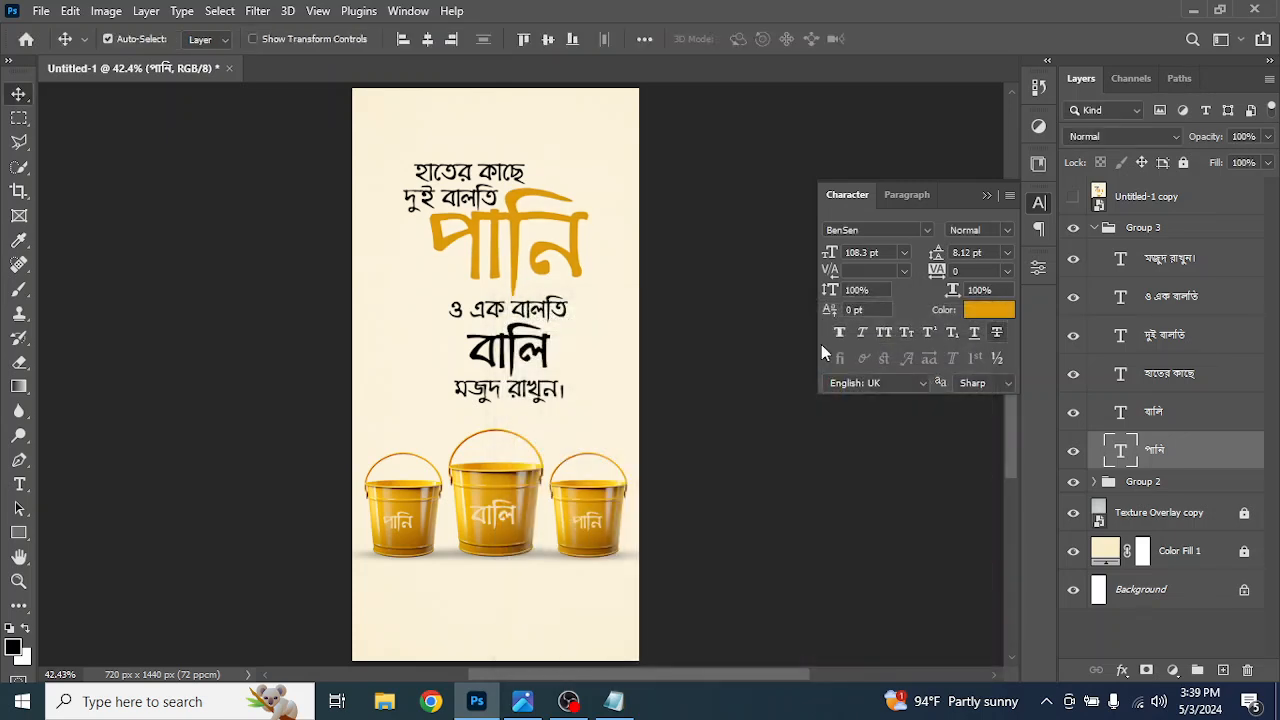
Recolor the headline word "বালি" to #e09b07 by sampling the yellow "পানি" text
{"action": "left_click", "coordinate": [476, 358]}
{"action": "left_click", "coordinate": [991, 320]}
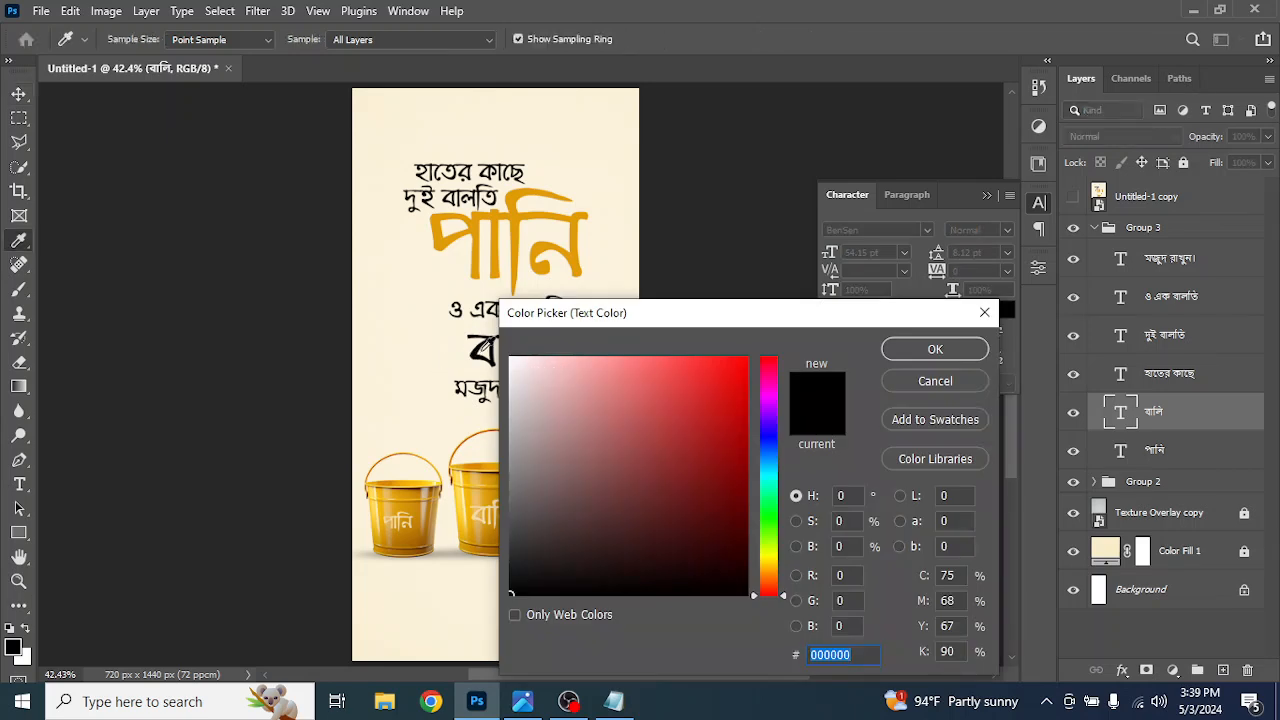
{"action": "left_click", "coordinate": [478, 273]}
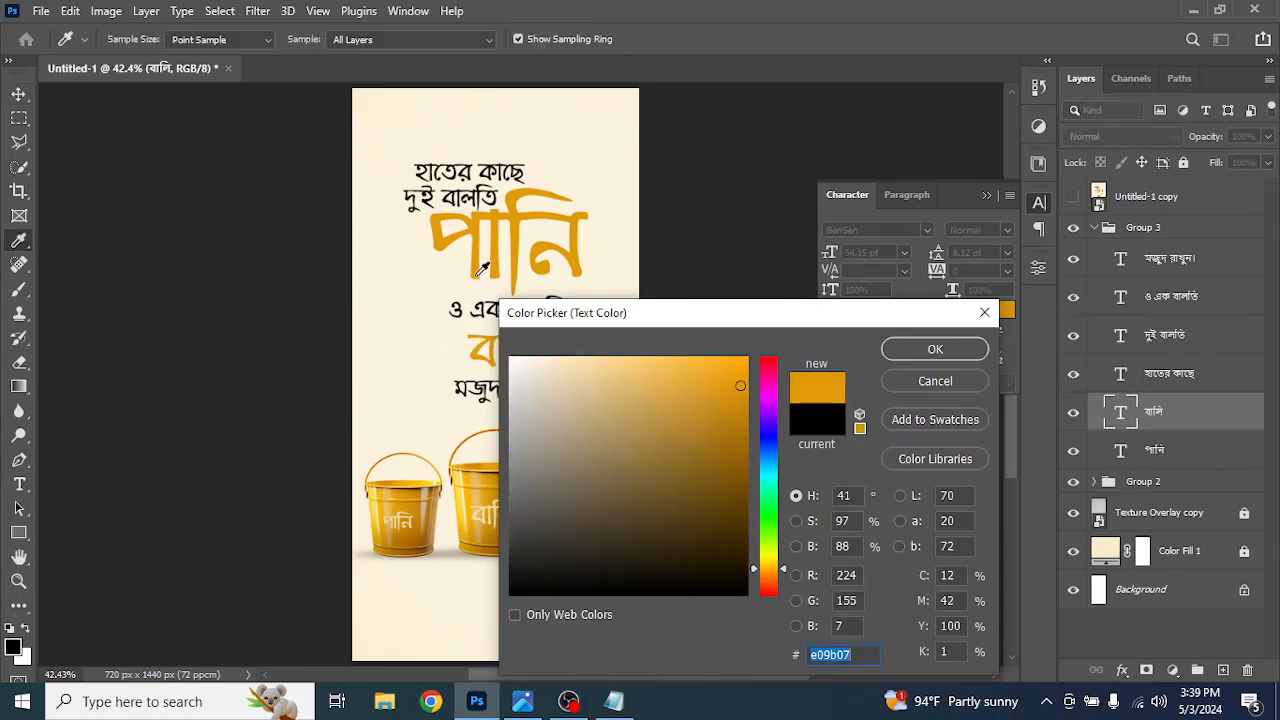
{"action": "left_click", "coordinate": [938, 348]}
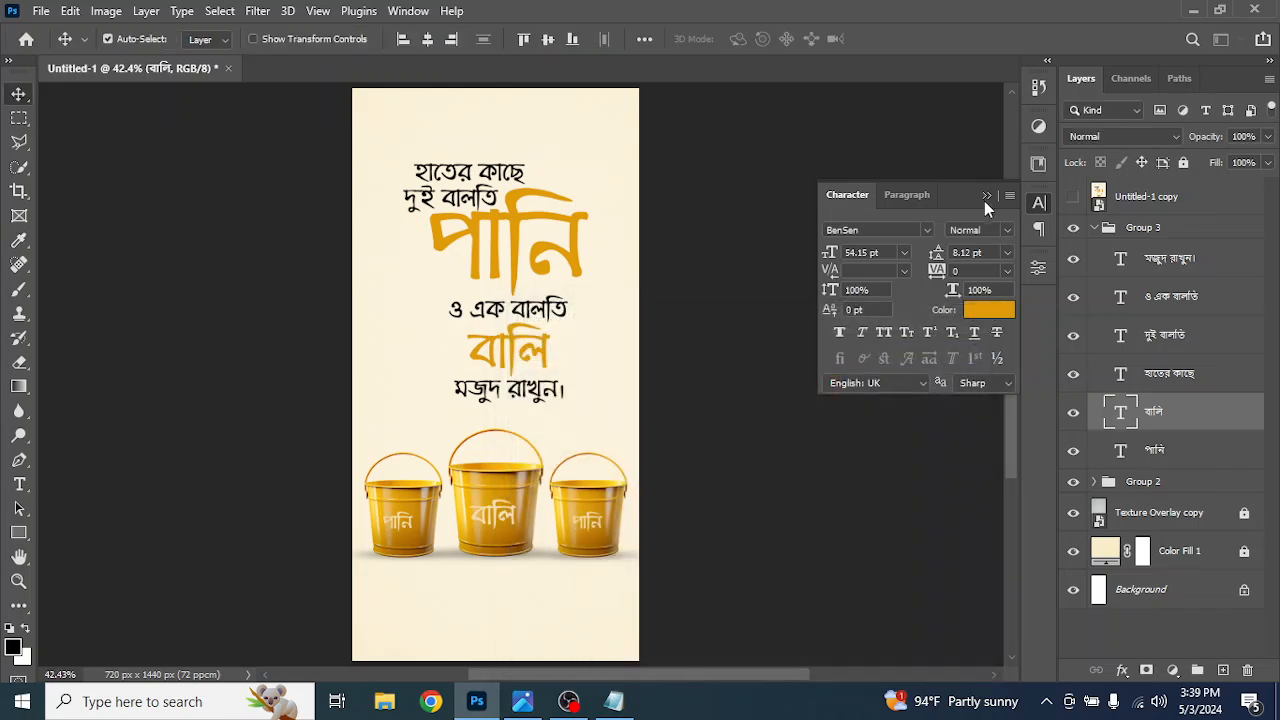
{"action": "left_click", "coordinate": [986, 197]}
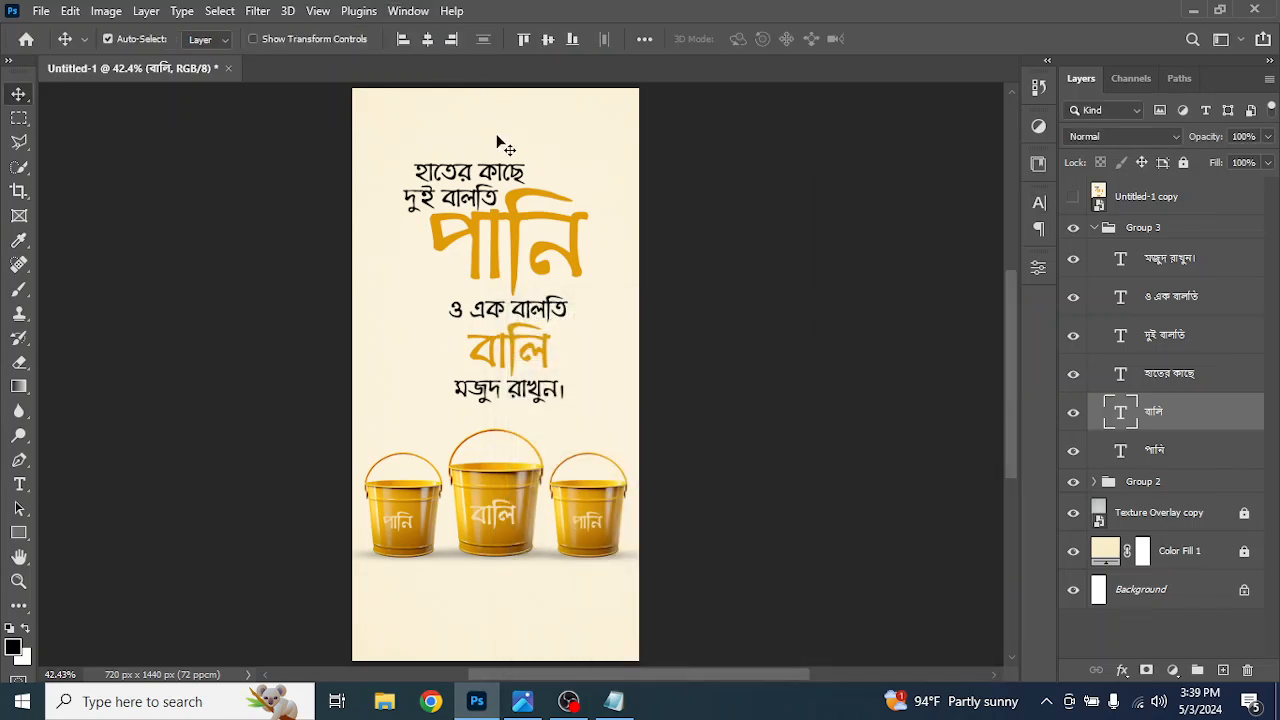
Start a new text layer in the headline group, above the first headline line
{"action": "left_click", "coordinate": [1104, 232]}
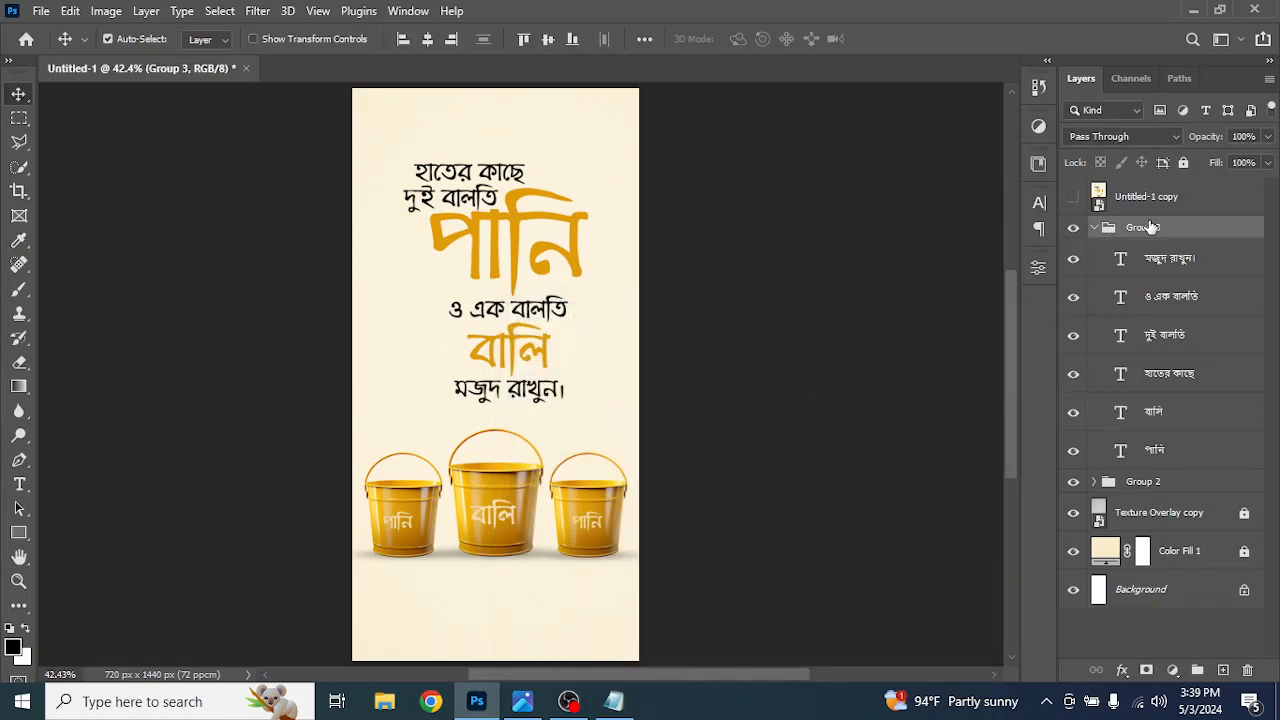
{"action": "left_click", "coordinate": [20, 485]}
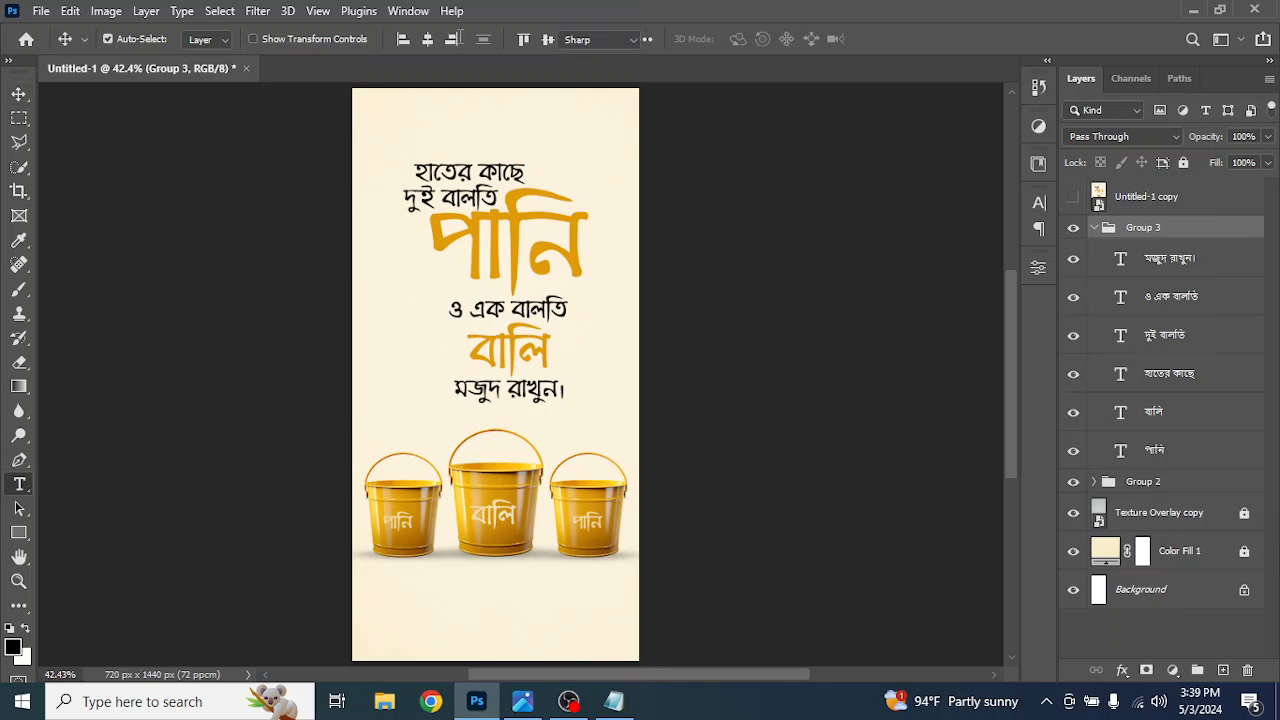
{"action": "left_click", "coordinate": [453, 124]}
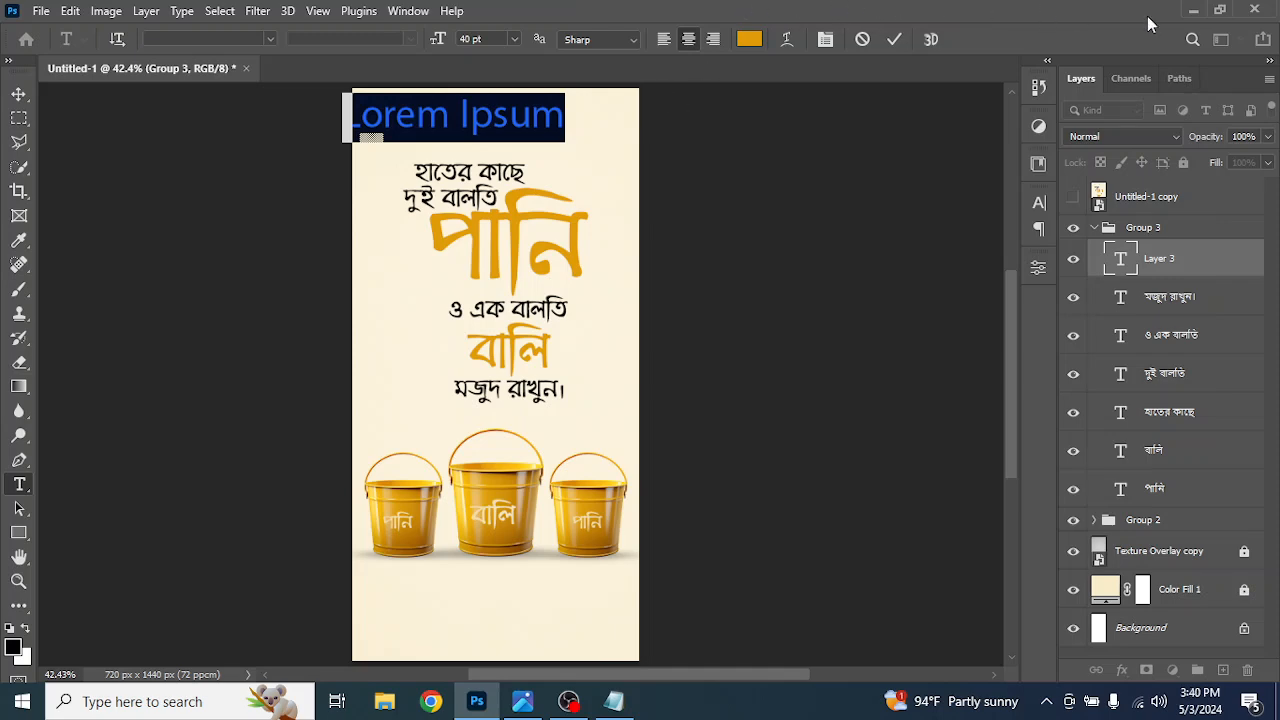
Find and launch Avro Keyboard from Windows, then return to Photoshop
{"action": "left_click", "coordinate": [1191, 9]}
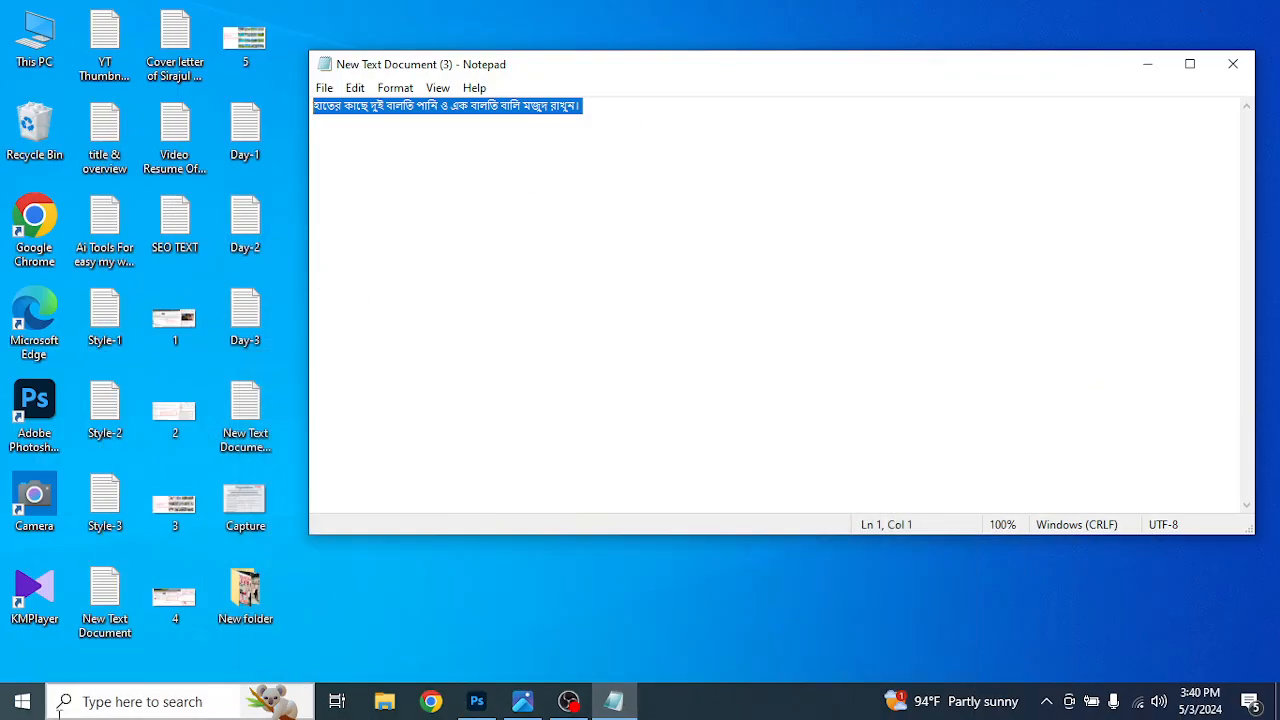
{"action": "left_click", "coordinate": [112, 705]}
{"action": "type", "text": "av"}
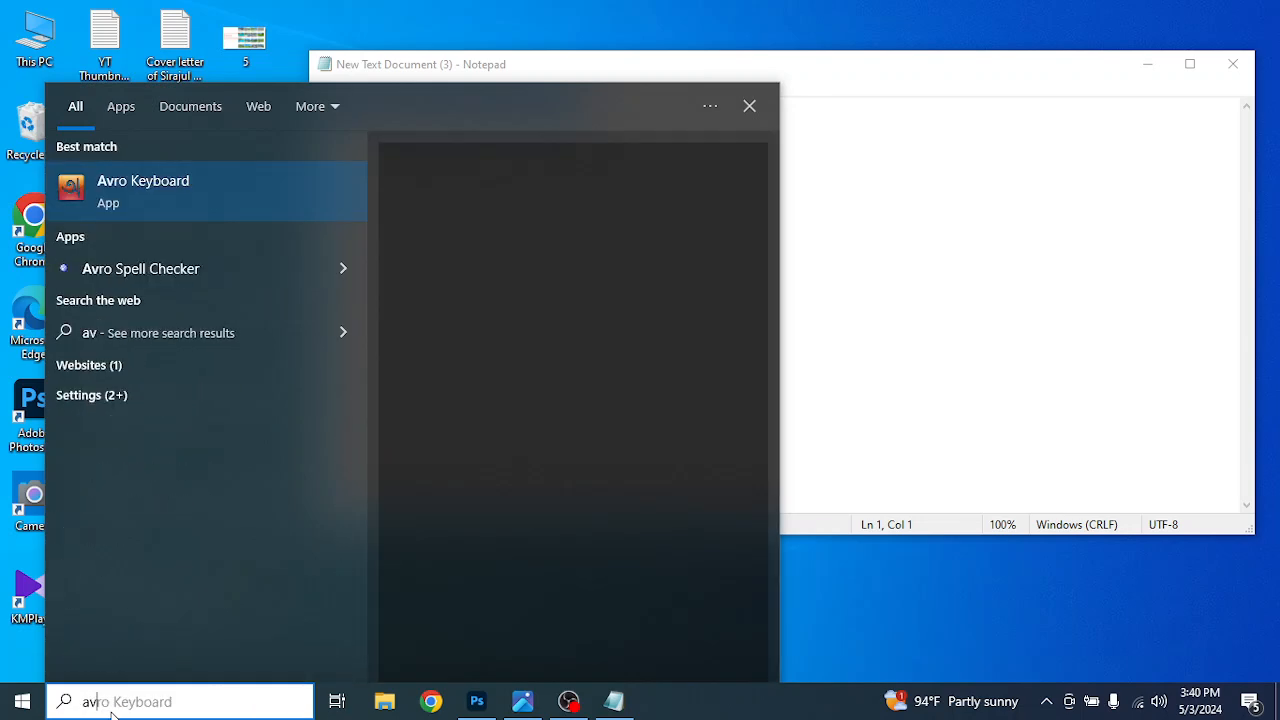
{"action": "left_click", "coordinate": [200, 188]}
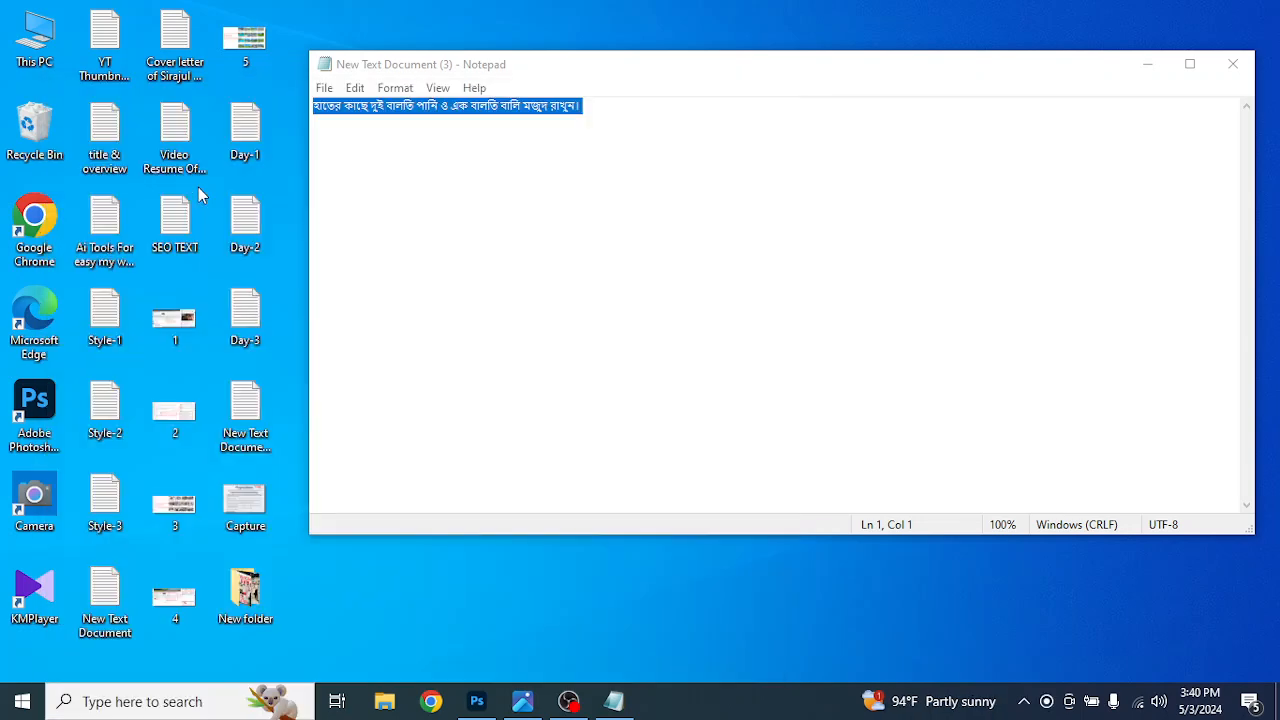
{"action": "left_click", "coordinate": [793, 14]}
{"action": "left_click", "coordinate": [476, 701]}
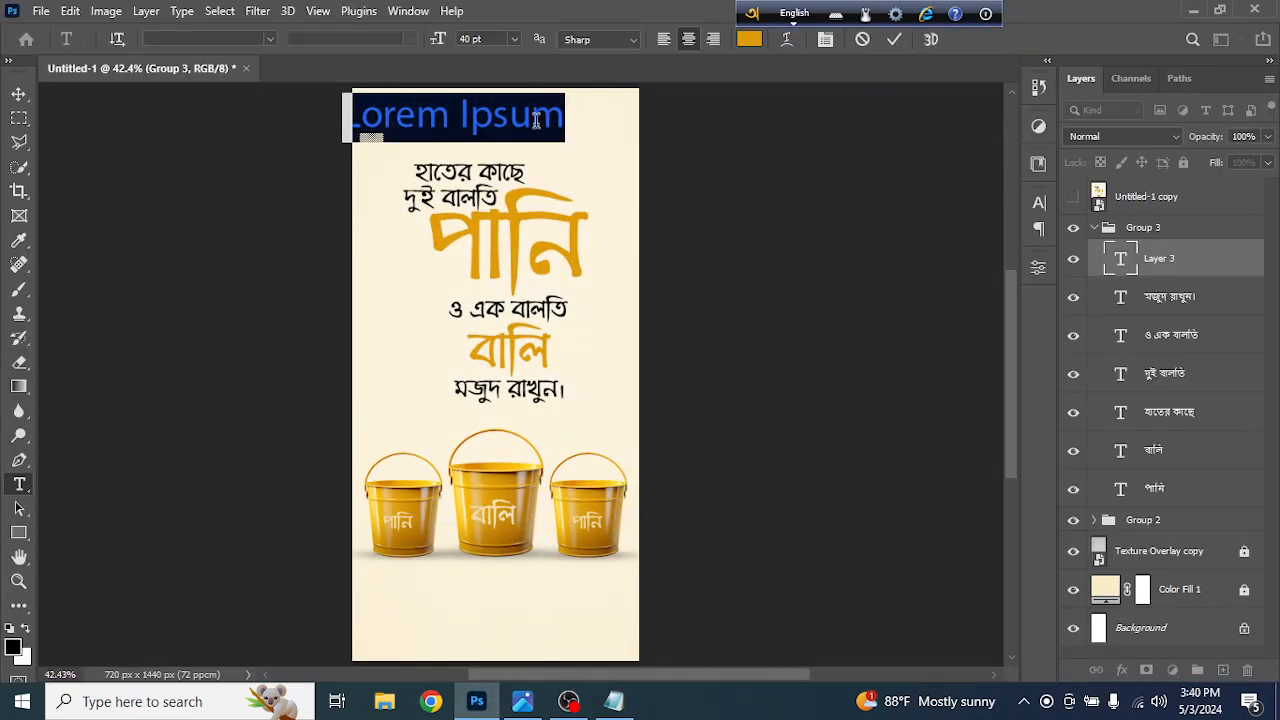
Switch Avro Keyboard to Bangla input and discard the unfinished text layer
{"action": "type", "text": "o"}
{"action": "left_click", "coordinate": [802, 16]}
{"action": "left_click", "coordinate": [863, 42]}
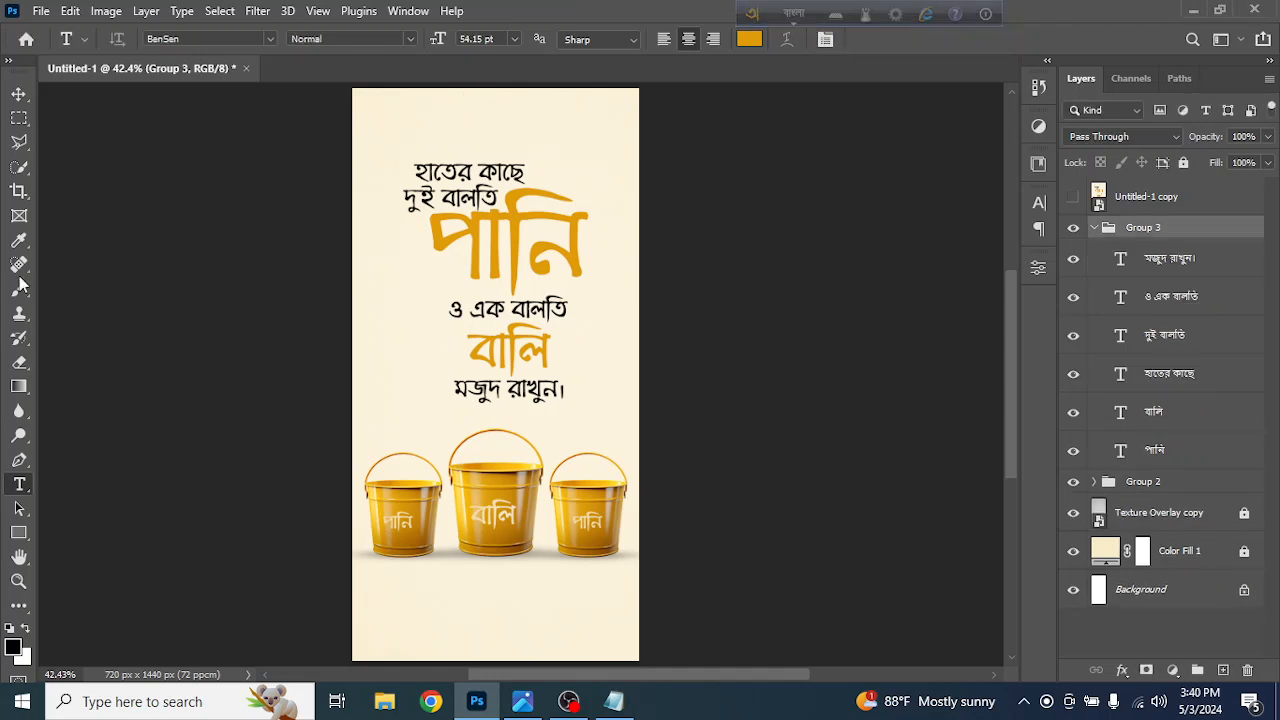
Add the text line "অগ্নি বহির্গমন প্রশিক্ষণ" above the headline, using Avro's phonetic Bangla input
{"action": "left_click", "coordinate": [483, 127]}
{"action": "type", "text": "ogni"}
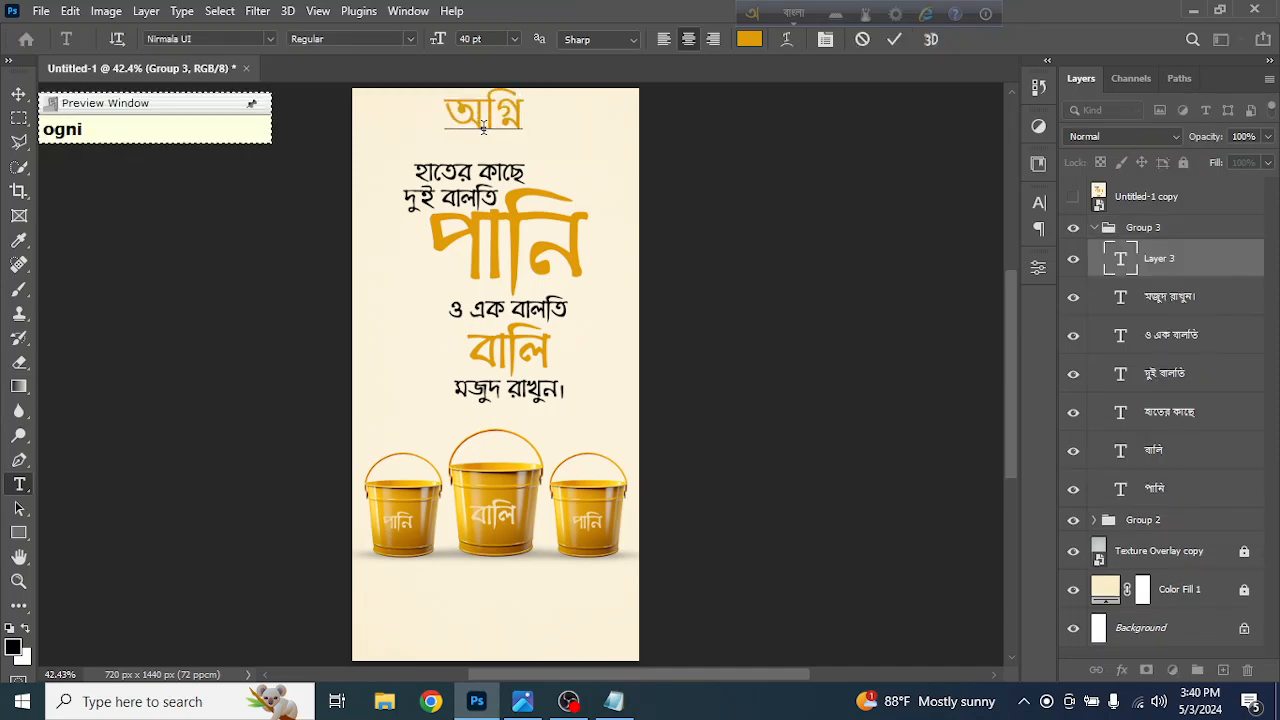
{"action": "type", "text": " bgi"}
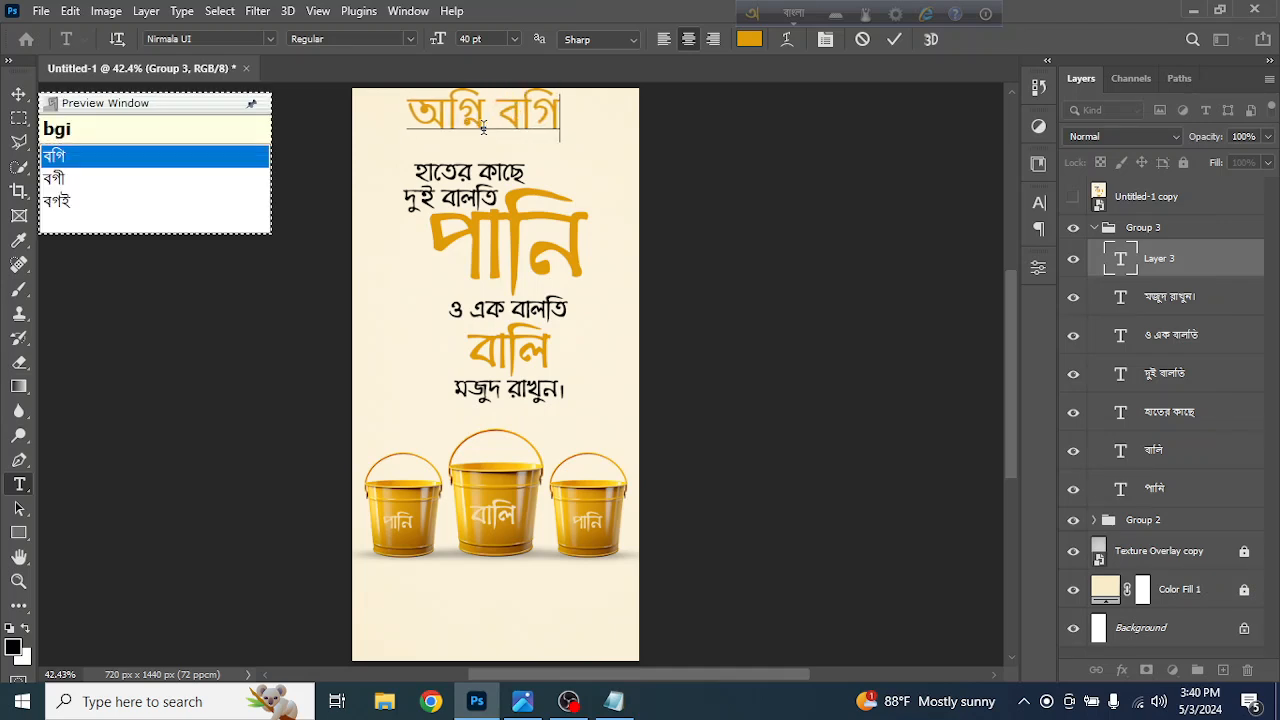
{"action": "key", "text": "BackSpace"}
{"action": "key", "text": "BackSpace"}
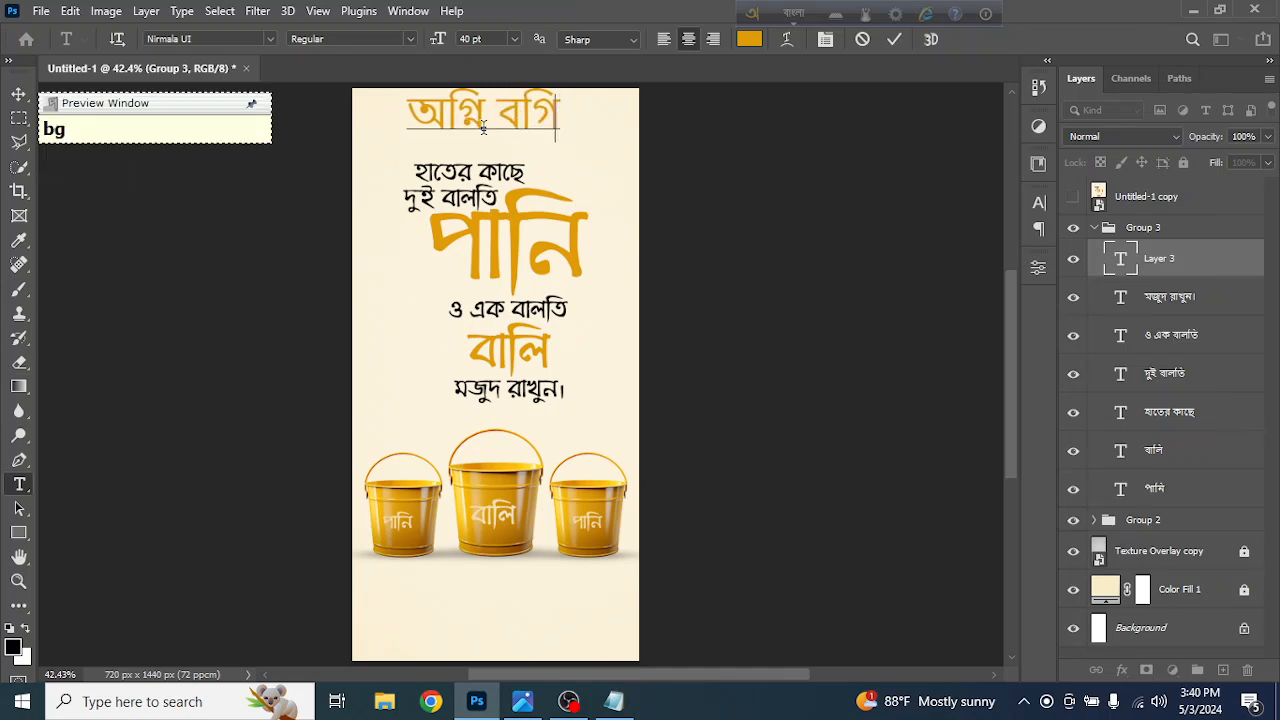
{"action": "type", "text": "hir"}
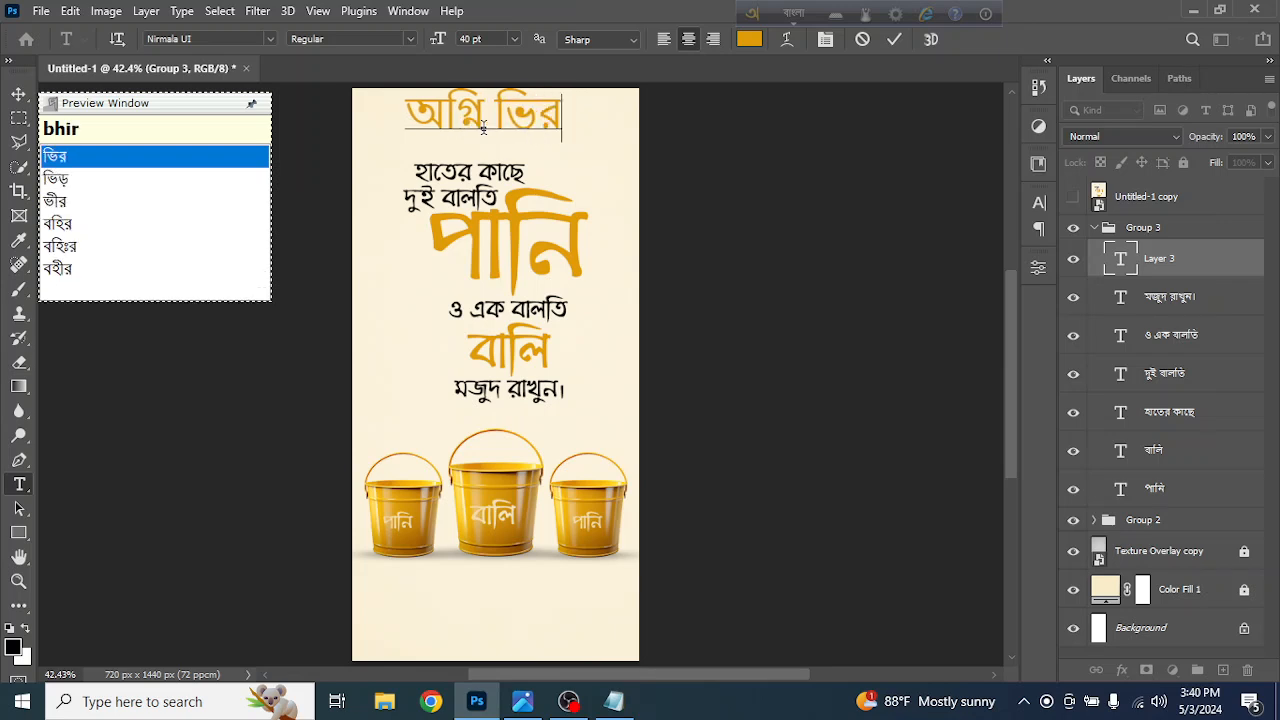
{"action": "type", "text": "gmn"}
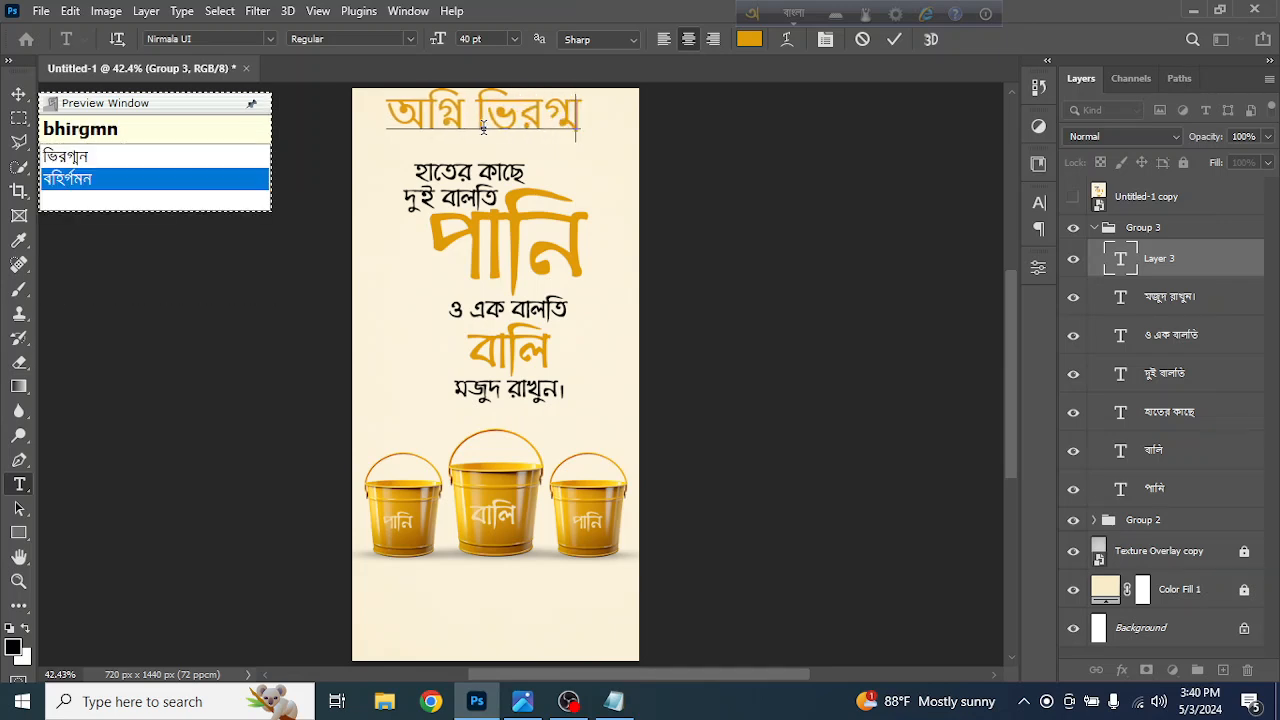
{"action": "key", "text": "space"}
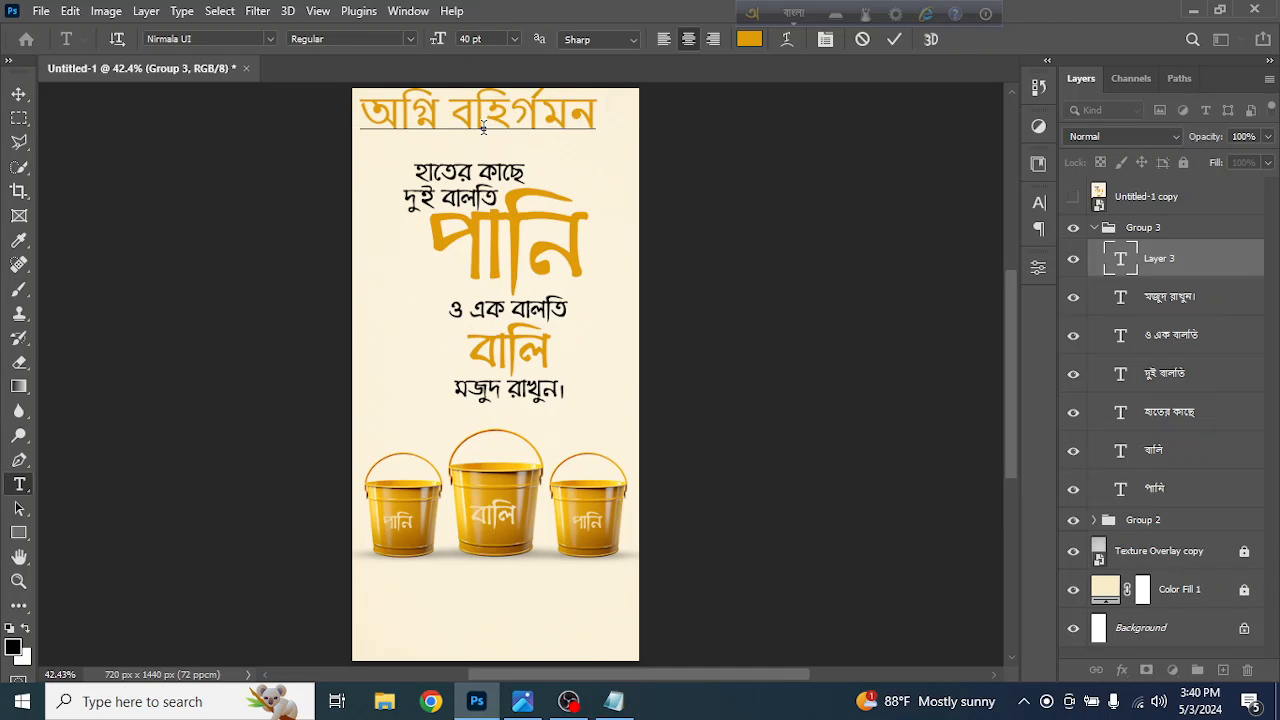
{"action": "type", "text": "pr"}
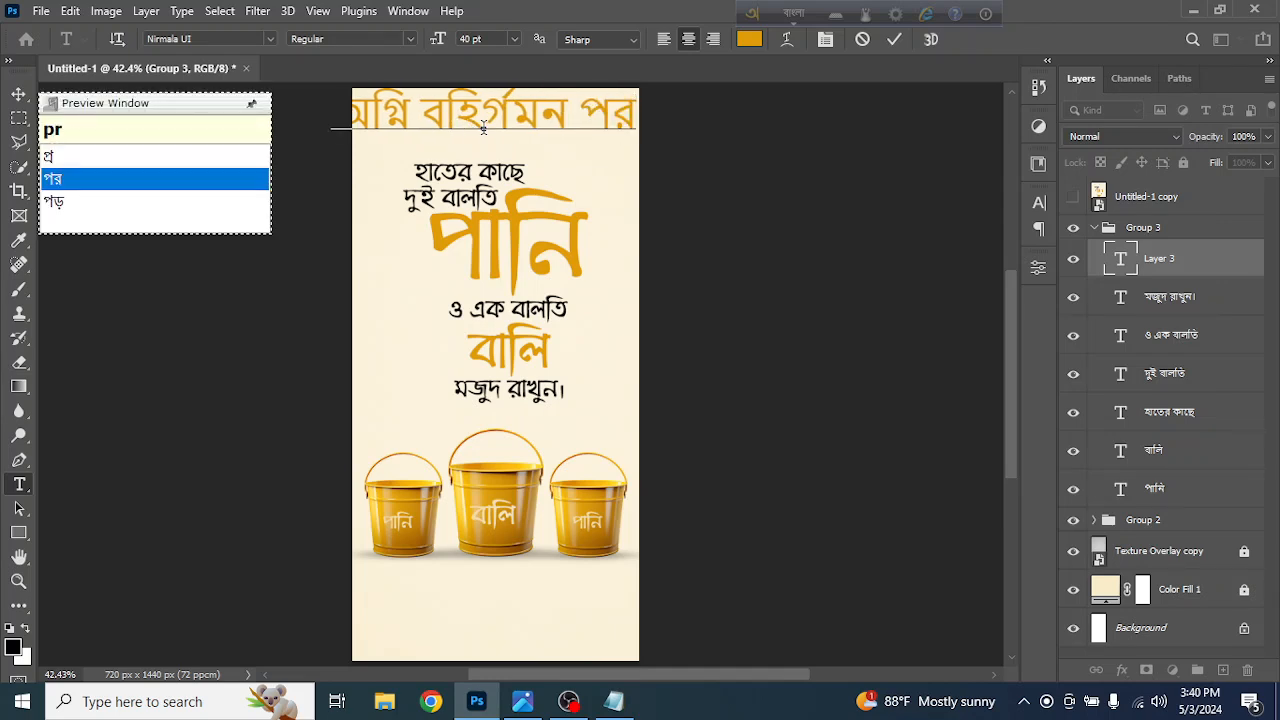
{"action": "type", "text": "shikhon"}
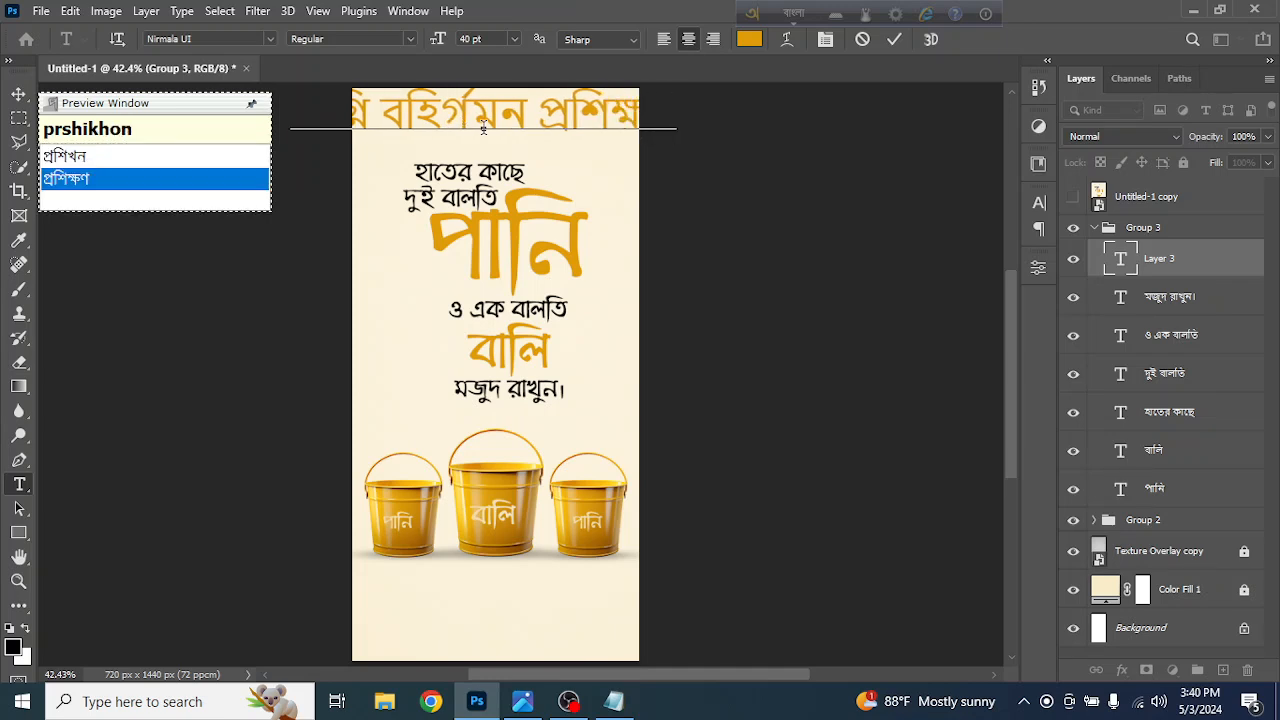
{"action": "left_click", "coordinate": [893, 42]}
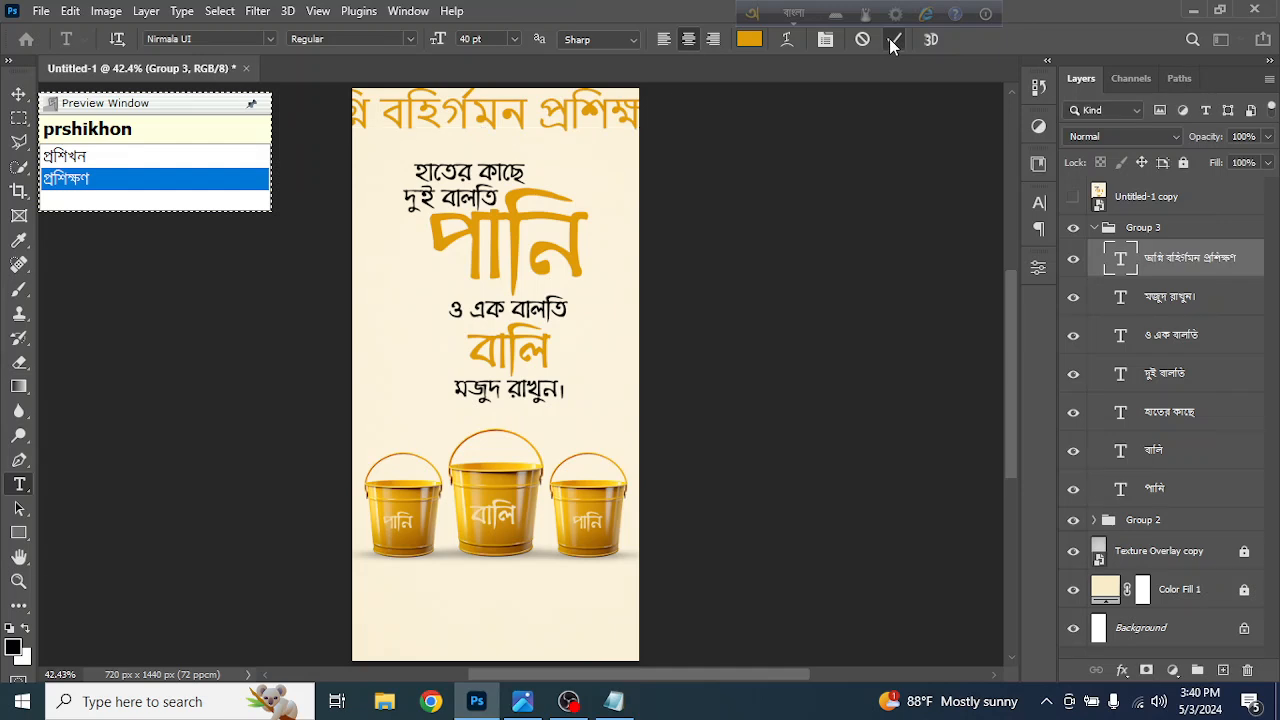
Set the font of the new "অগ্নি বহির্গমন প্রশিক্ষণ" line to BenSen
{"action": "left_click", "coordinate": [1039, 200]}
{"action": "left_click", "coordinate": [926, 231]}
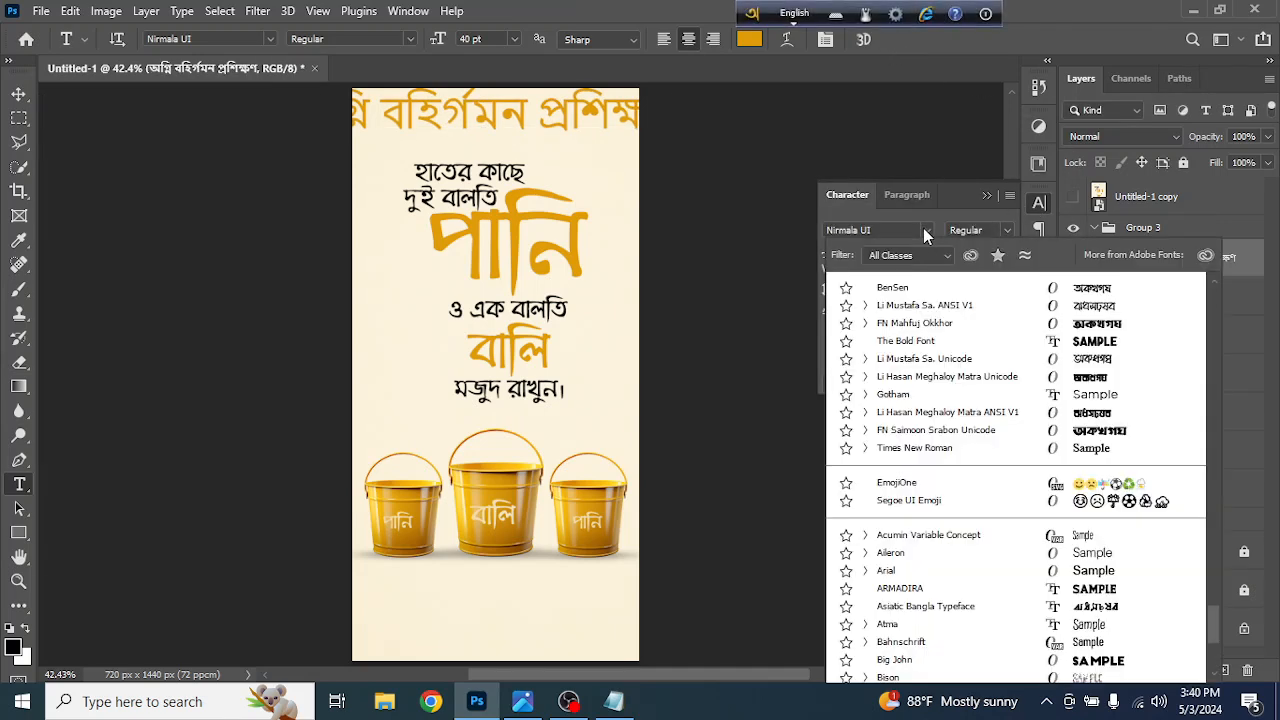
{"action": "left_click_drag", "start_coordinate": [1212, 624], "coordinate": [1214, 283]}
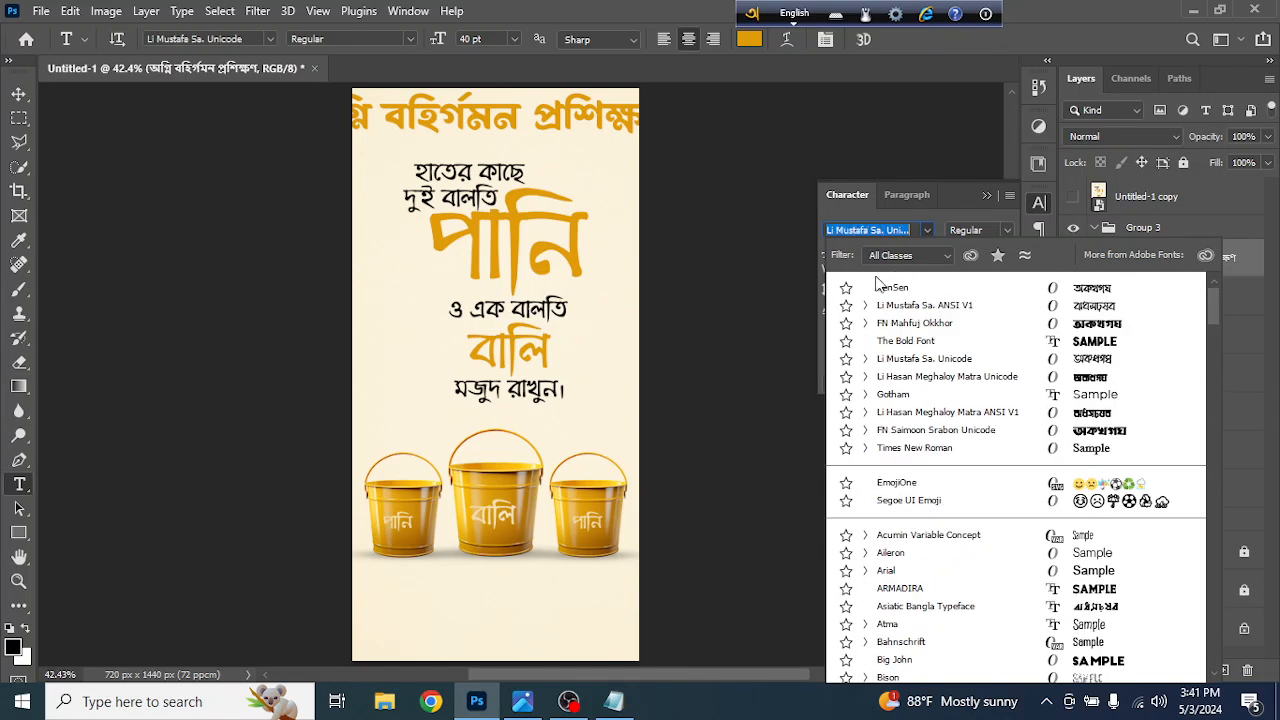
{"action": "left_click", "coordinate": [895, 289]}
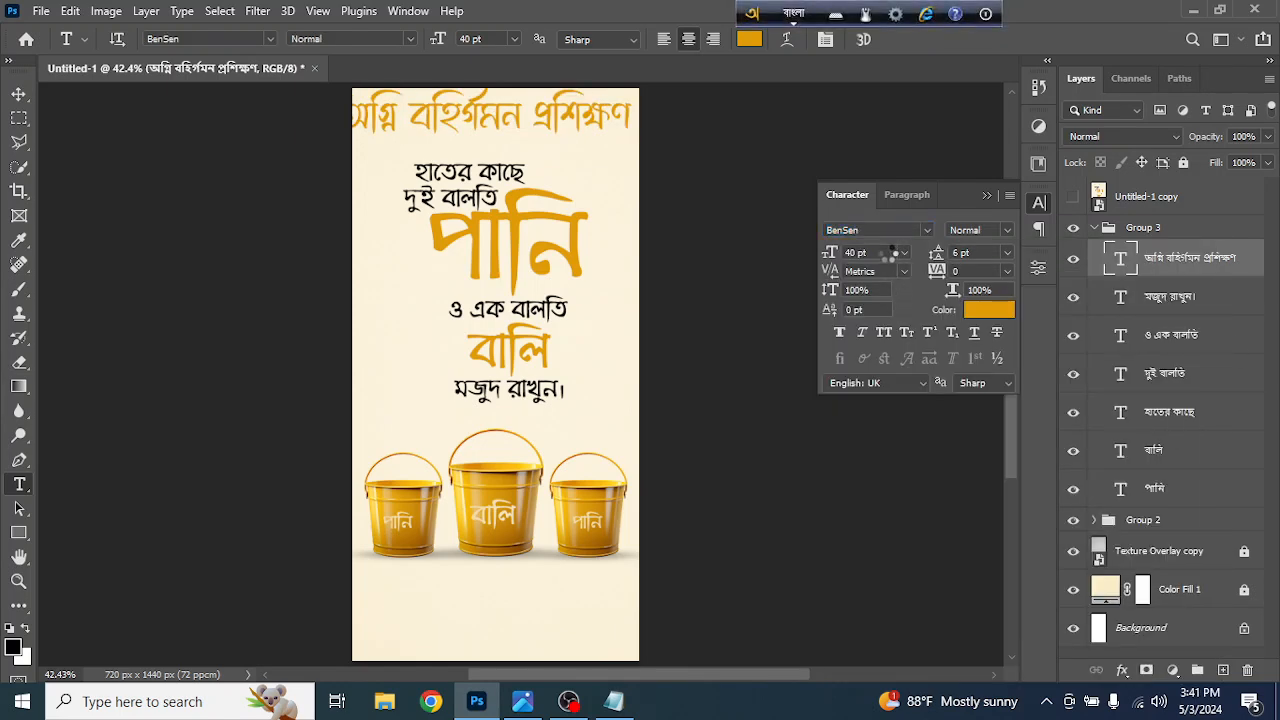
Set the font size of the "অগ্নি বহির্গমন প্রশিক্ষণ" line to 20 pt
{"action": "left_click", "coordinate": [869, 253]}
{"action": "key", "text": "F12"}
{"action": "double_click", "coordinate": [869, 253]}
{"action": "type", "text": "20"}
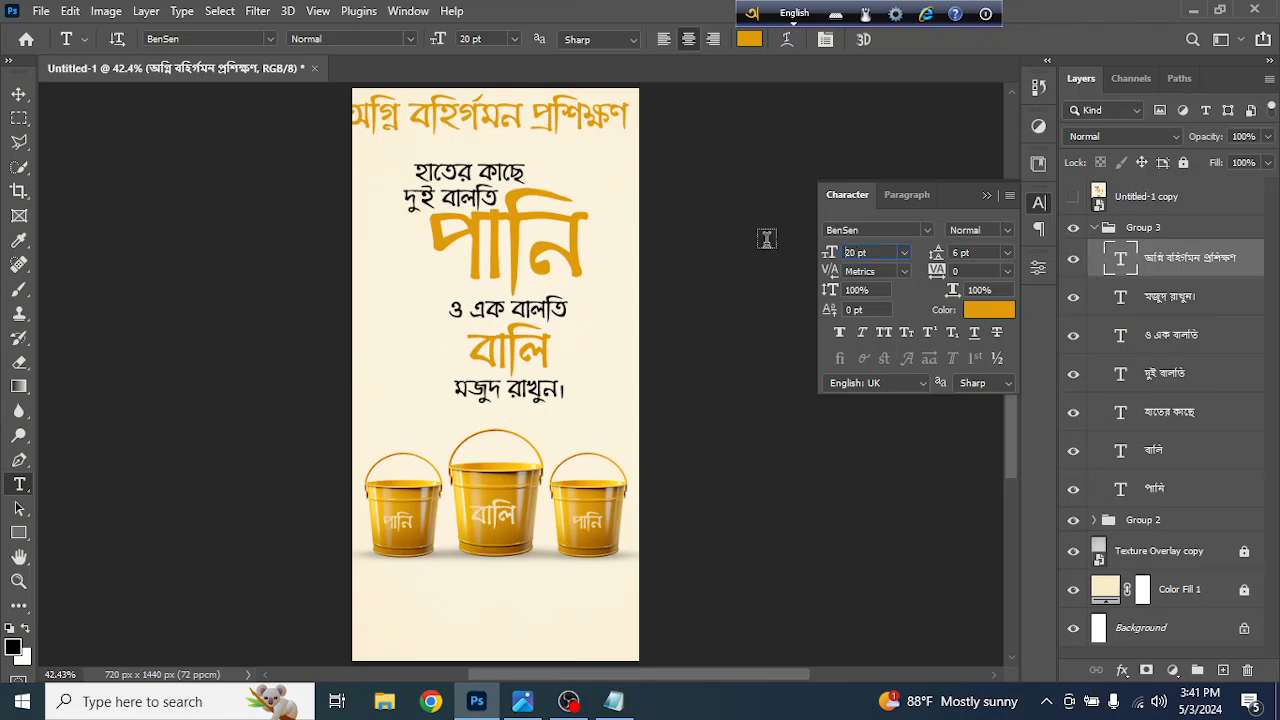
{"action": "key", "text": "F12"}
{"action": "key", "text": "Return"}
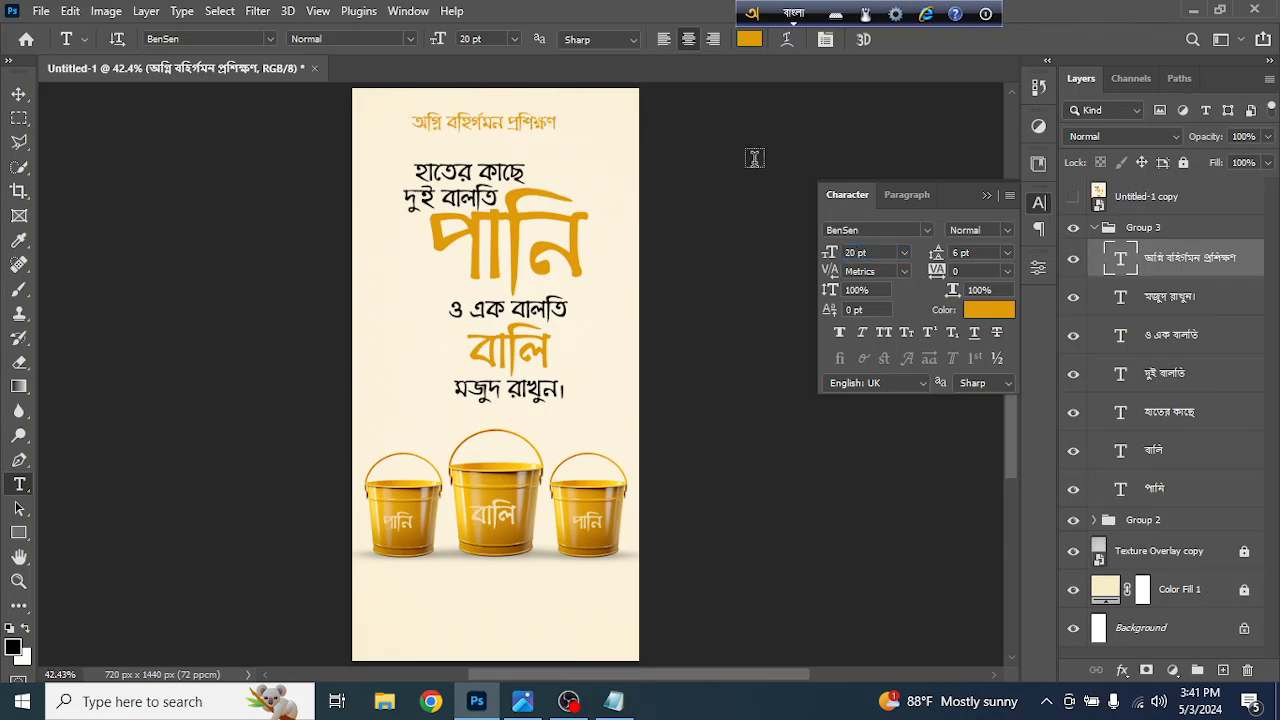
{"action": "left_click", "coordinate": [986, 195]}
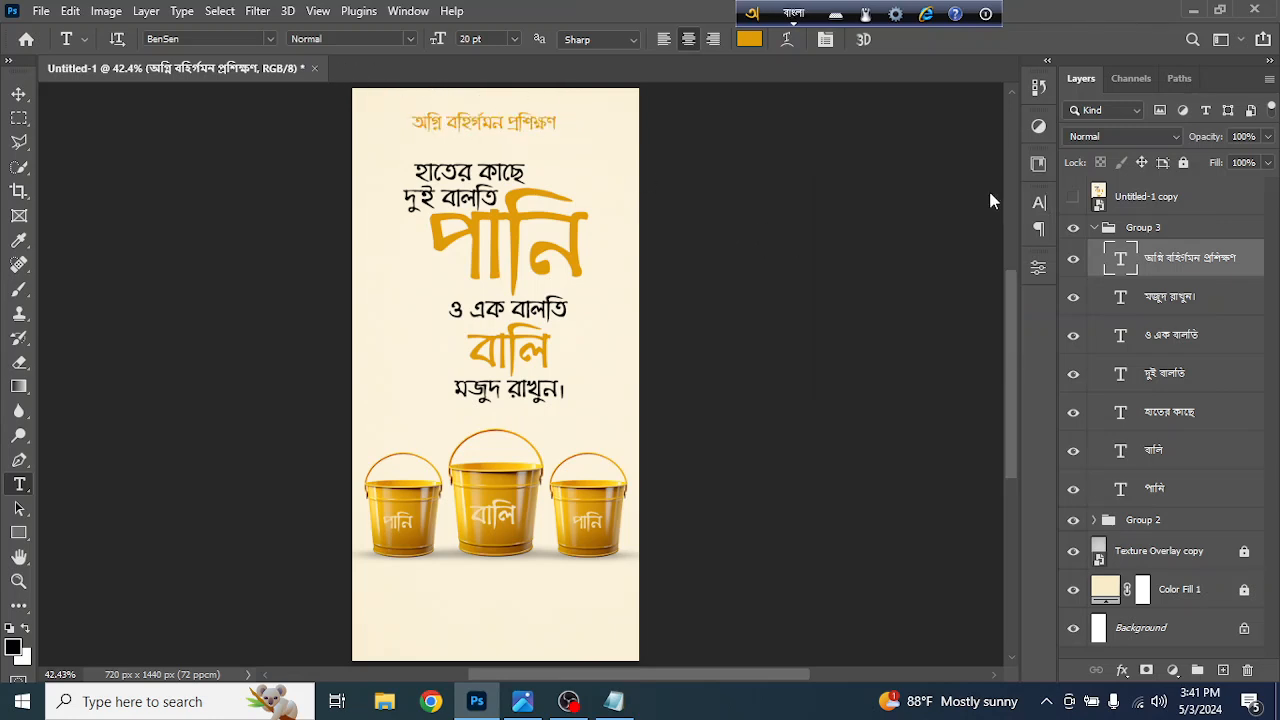
Switch Avro Keyboard back to English and centre the "অগ্নি বহির্গমন প্রশিক্ষণ" line horizontally, slightly closer to the canvas's upper edge
{"action": "left_click", "coordinate": [794, 13]}
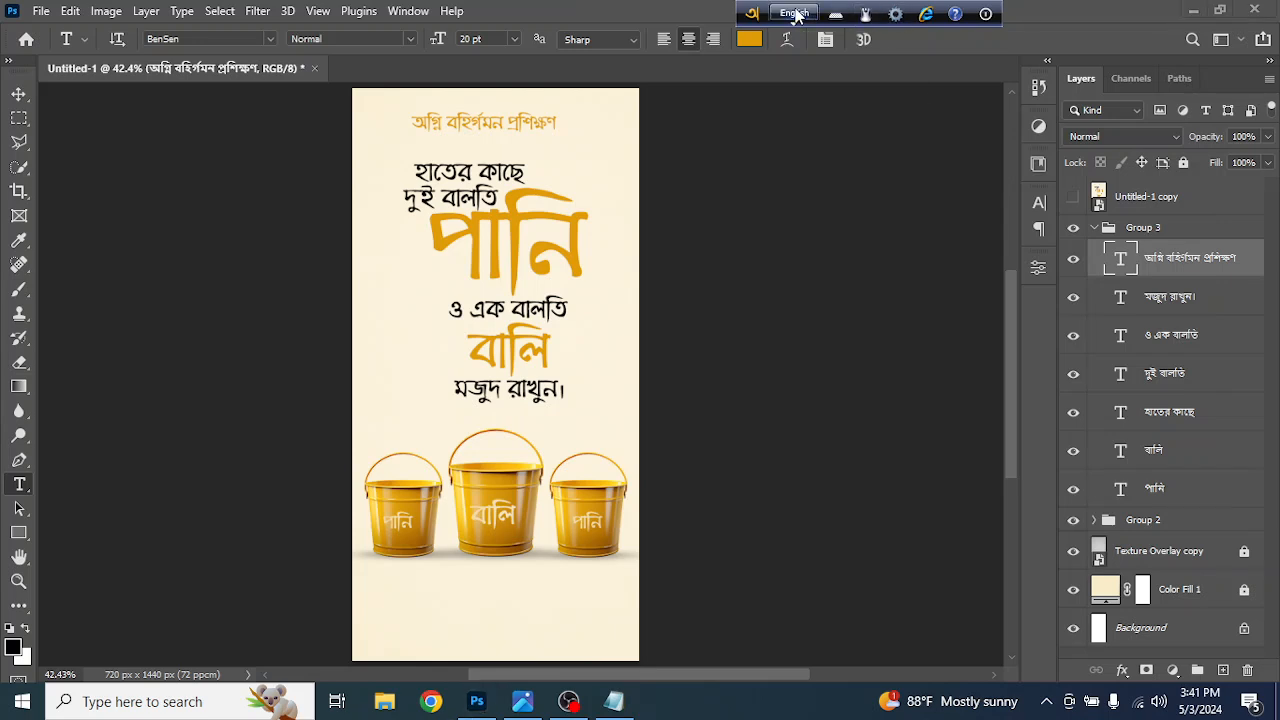
{"action": "left_click", "coordinate": [19, 94]}
{"action": "left_click", "coordinate": [427, 39]}
{"action": "left_click_drag", "start_coordinate": [516, 138], "coordinate": [514, 133]}
{"action": "left_click", "coordinate": [425, 40]}
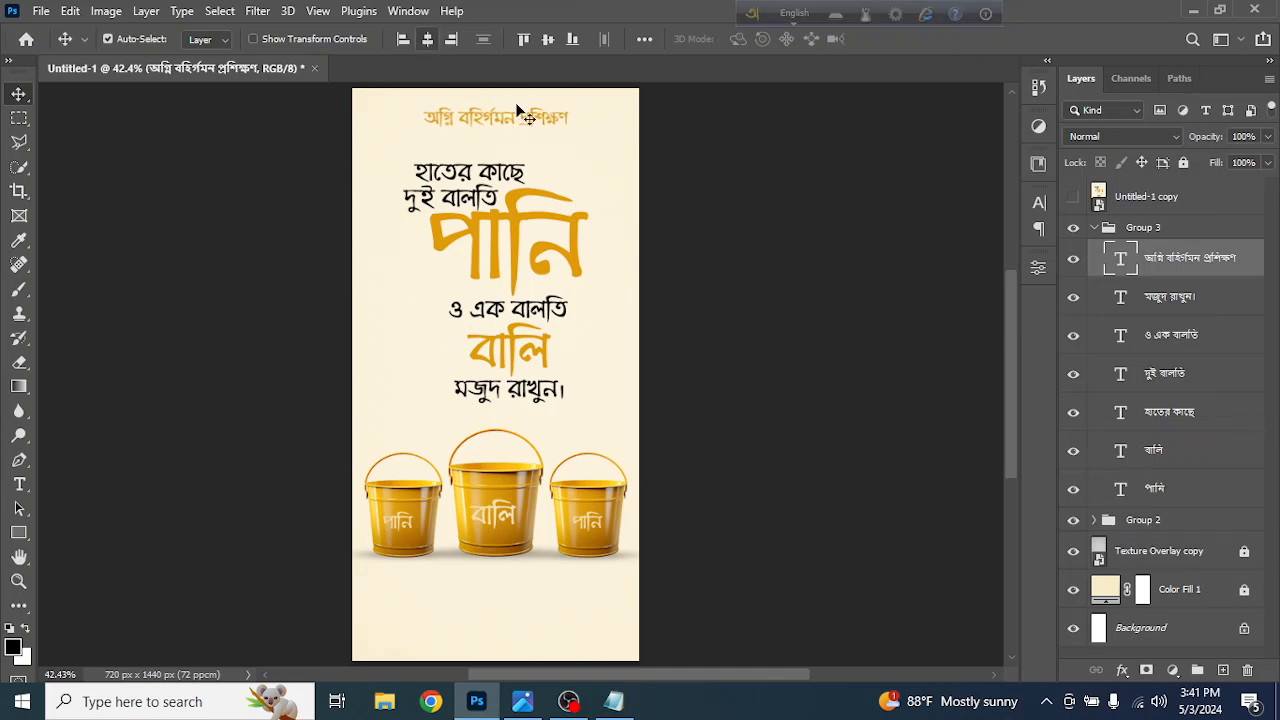
Place the MGI_Logo PNG from the T-1 folder into the design as an embedded image
{"action": "left_click", "coordinate": [40, 12]}
{"action": "left_click", "coordinate": [128, 394]}
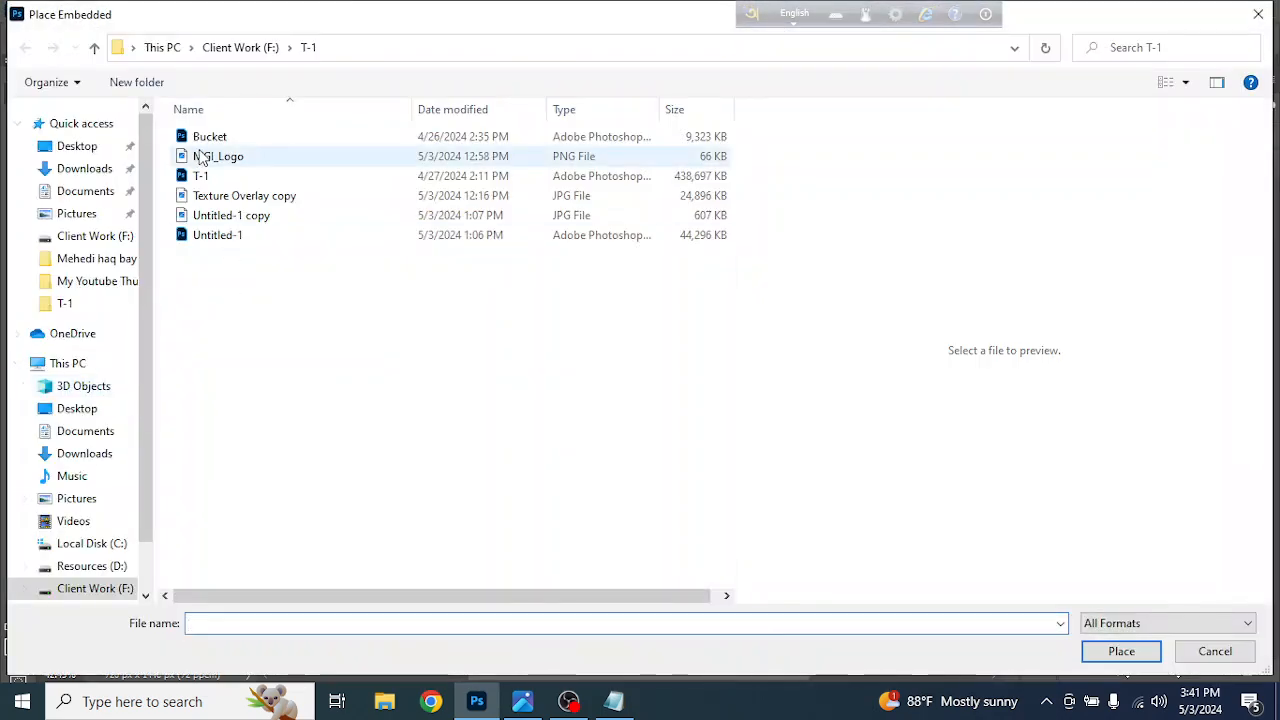
{"action": "left_click", "coordinate": [205, 156]}
{"action": "left_click", "coordinate": [1138, 652]}
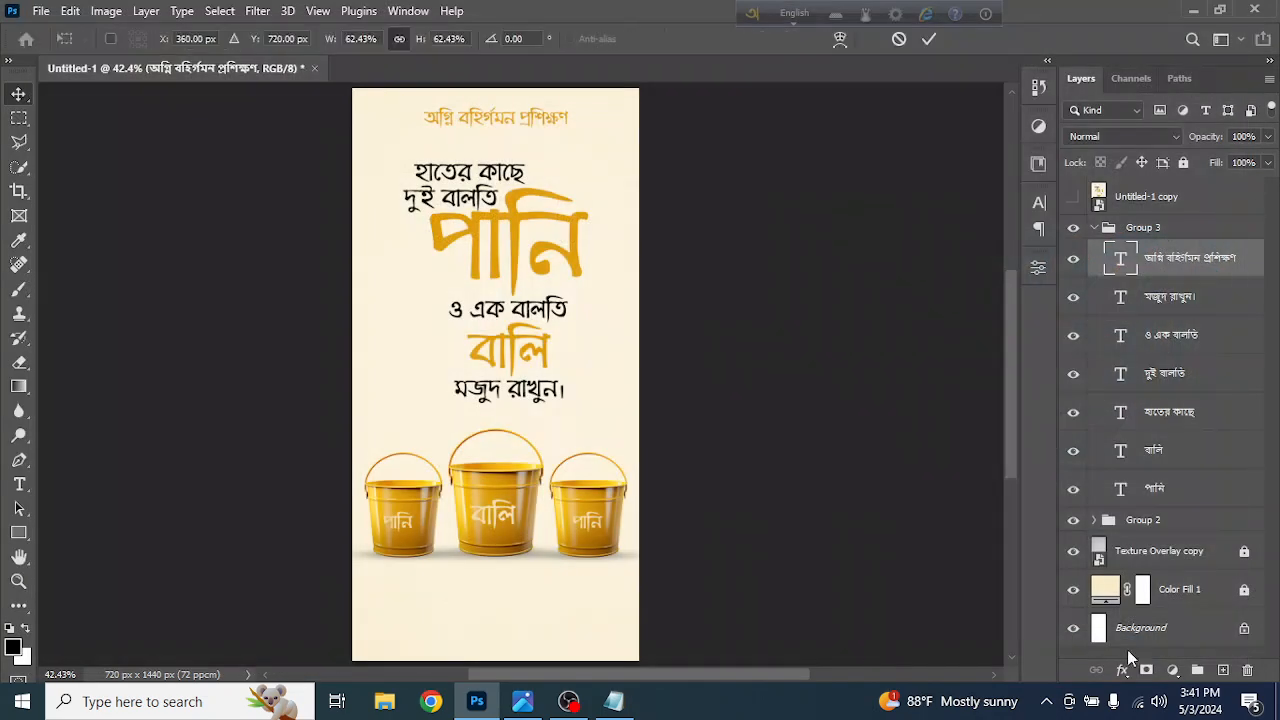
Scale the placed MGI logo to about 14.5% and centre it horizontally below the buckets, near the canvas's lower edge
{"action": "left_click_drag", "start_coordinate": [638, 298], "coordinate": [538, 390]}
{"action": "left_click_drag", "start_coordinate": [548, 347], "coordinate": [519, 655]}
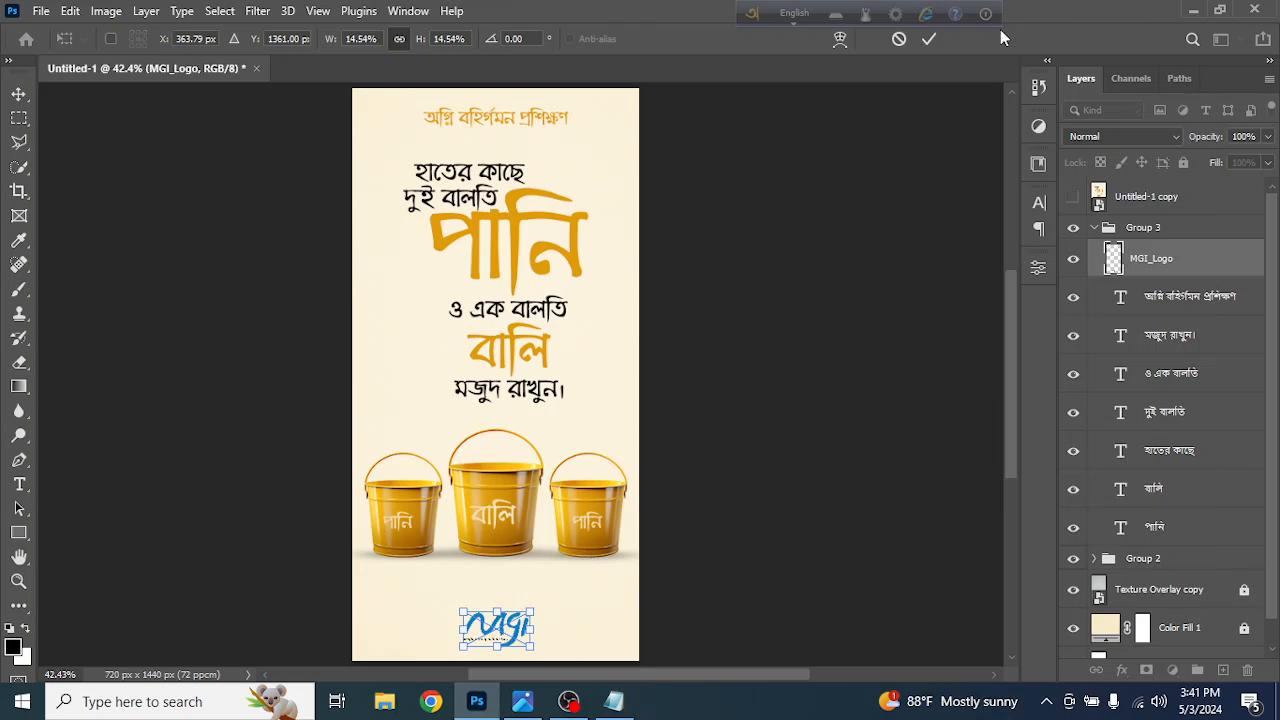
{"action": "left_click", "coordinate": [929, 46]}
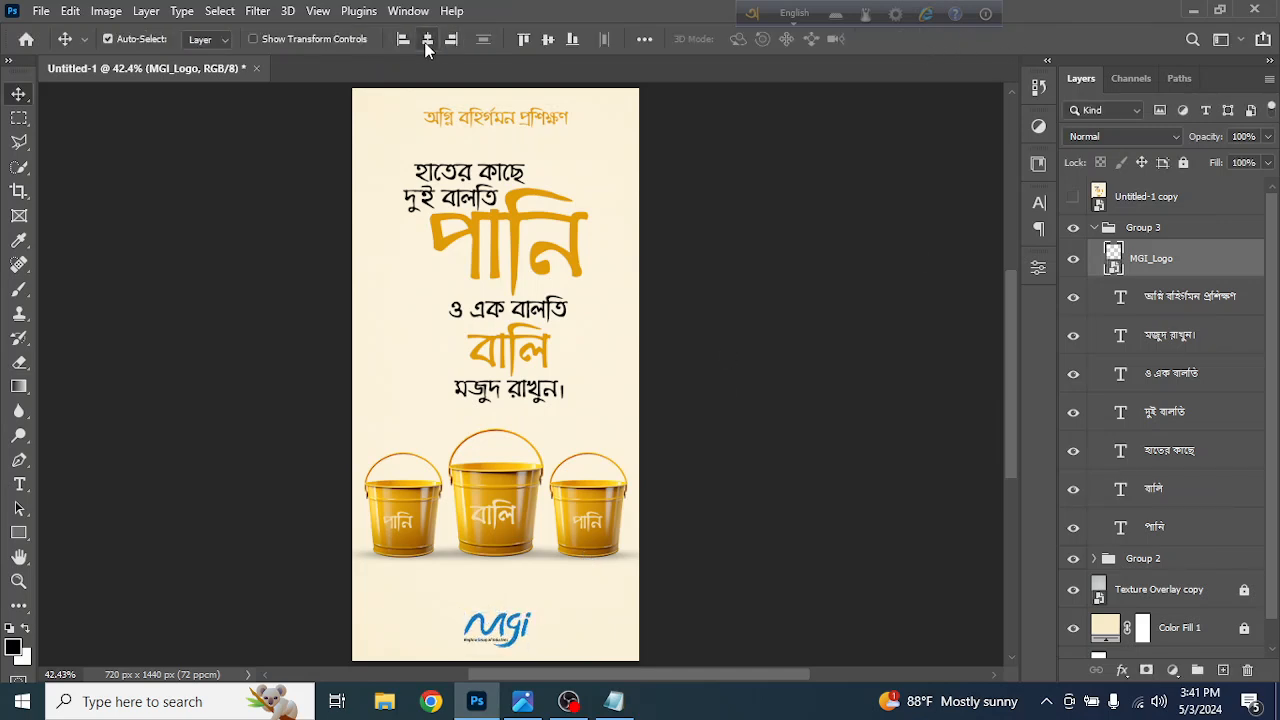
{"action": "left_click", "coordinate": [426, 40]}
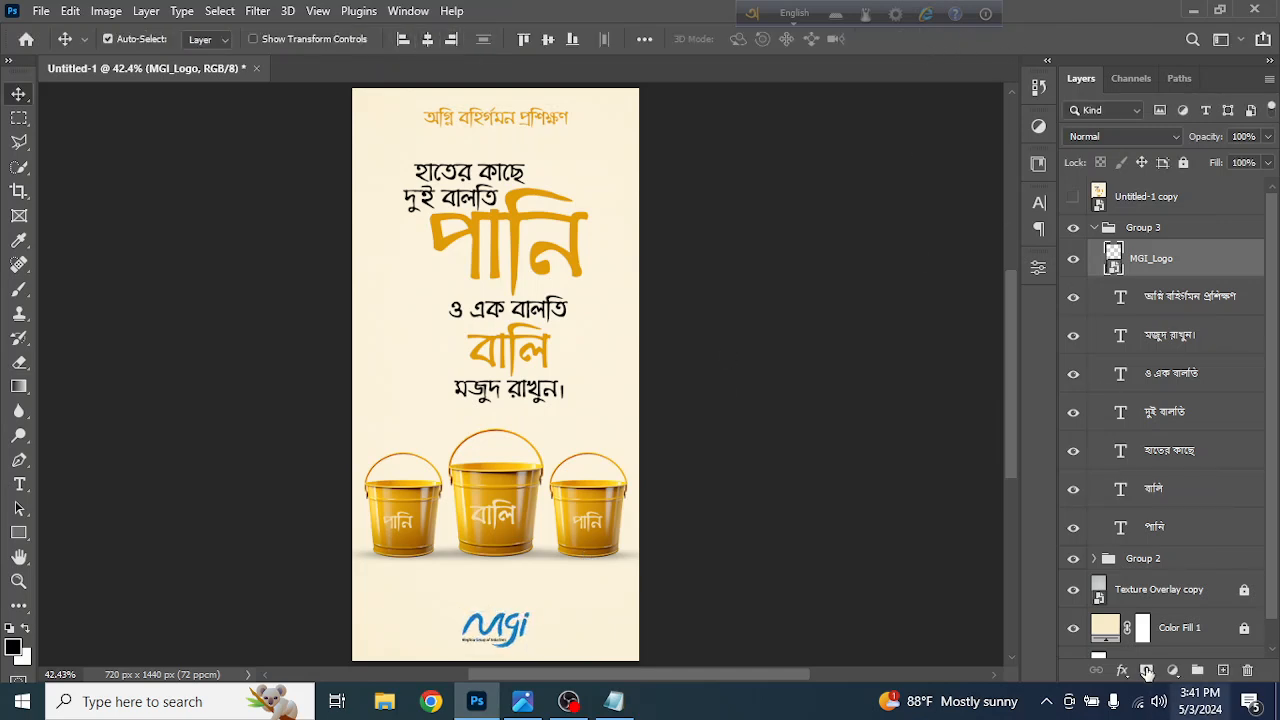
Apply a golden-yellow Color Overlay at 100% opacity to the MGI_Logo layer
{"action": "left_click", "coordinate": [1122, 670]}
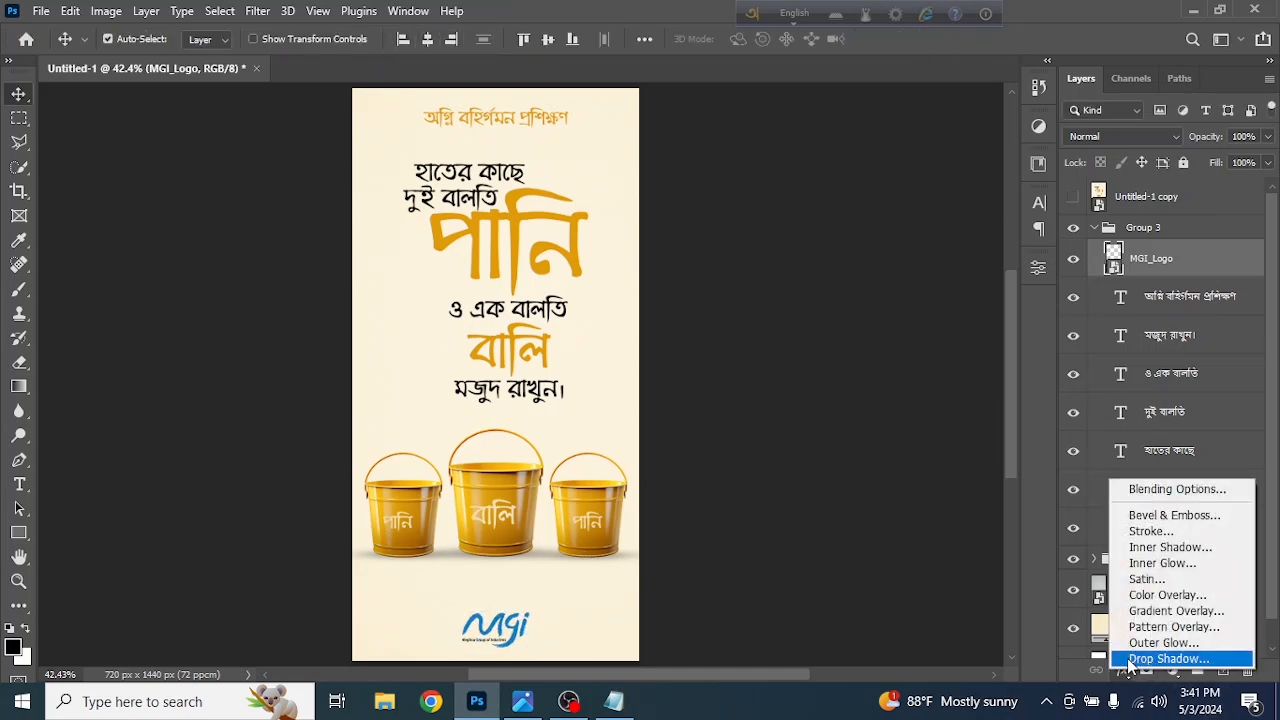
{"action": "left_click", "coordinate": [1155, 594]}
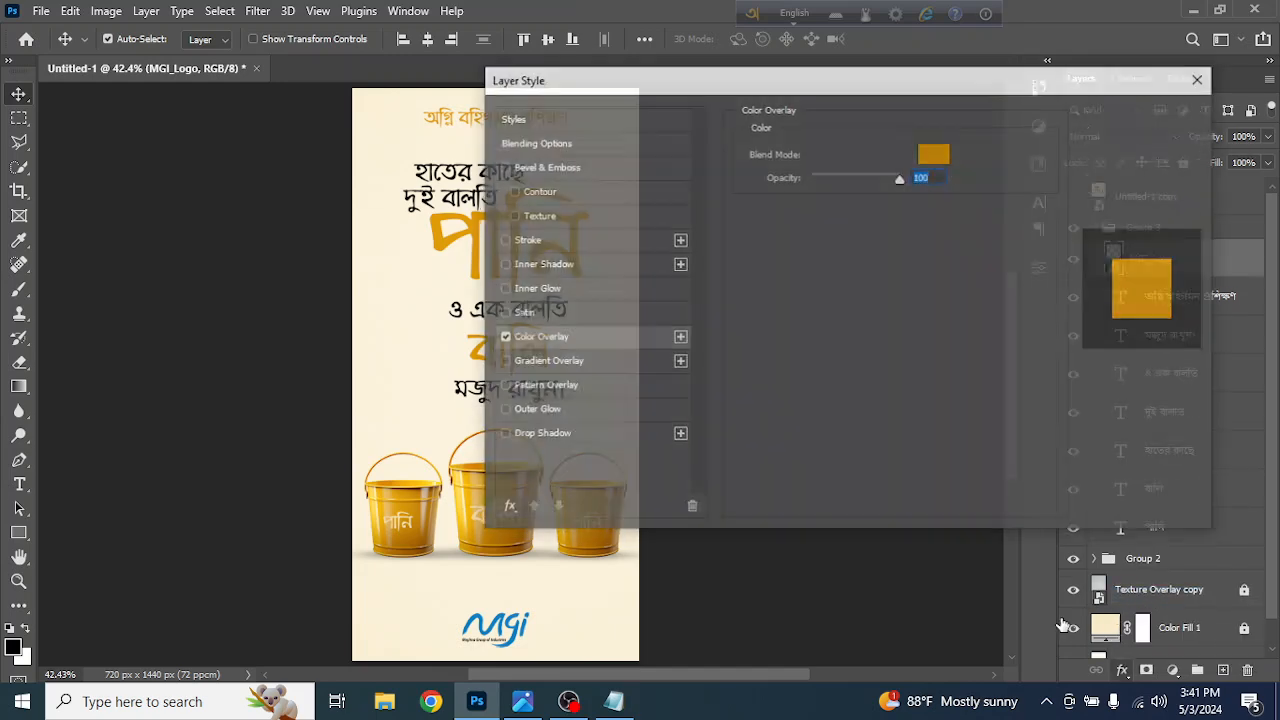
{"action": "left_click", "coordinate": [1143, 118]}
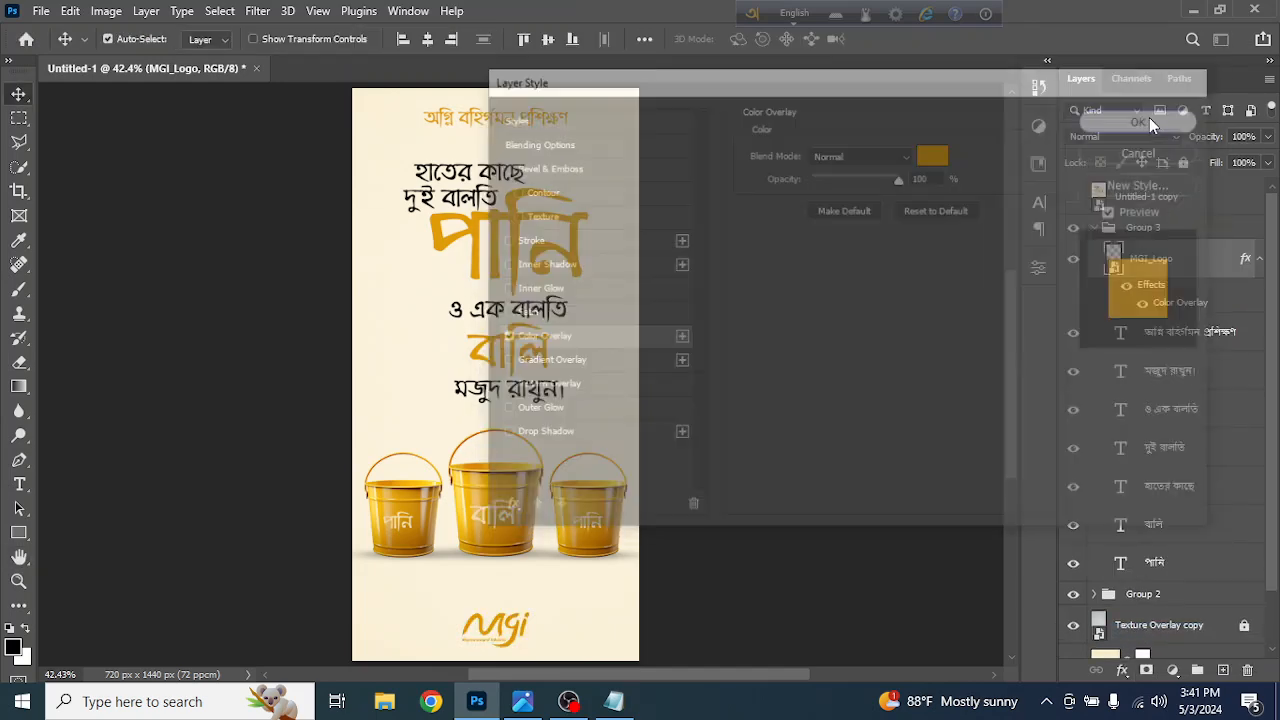